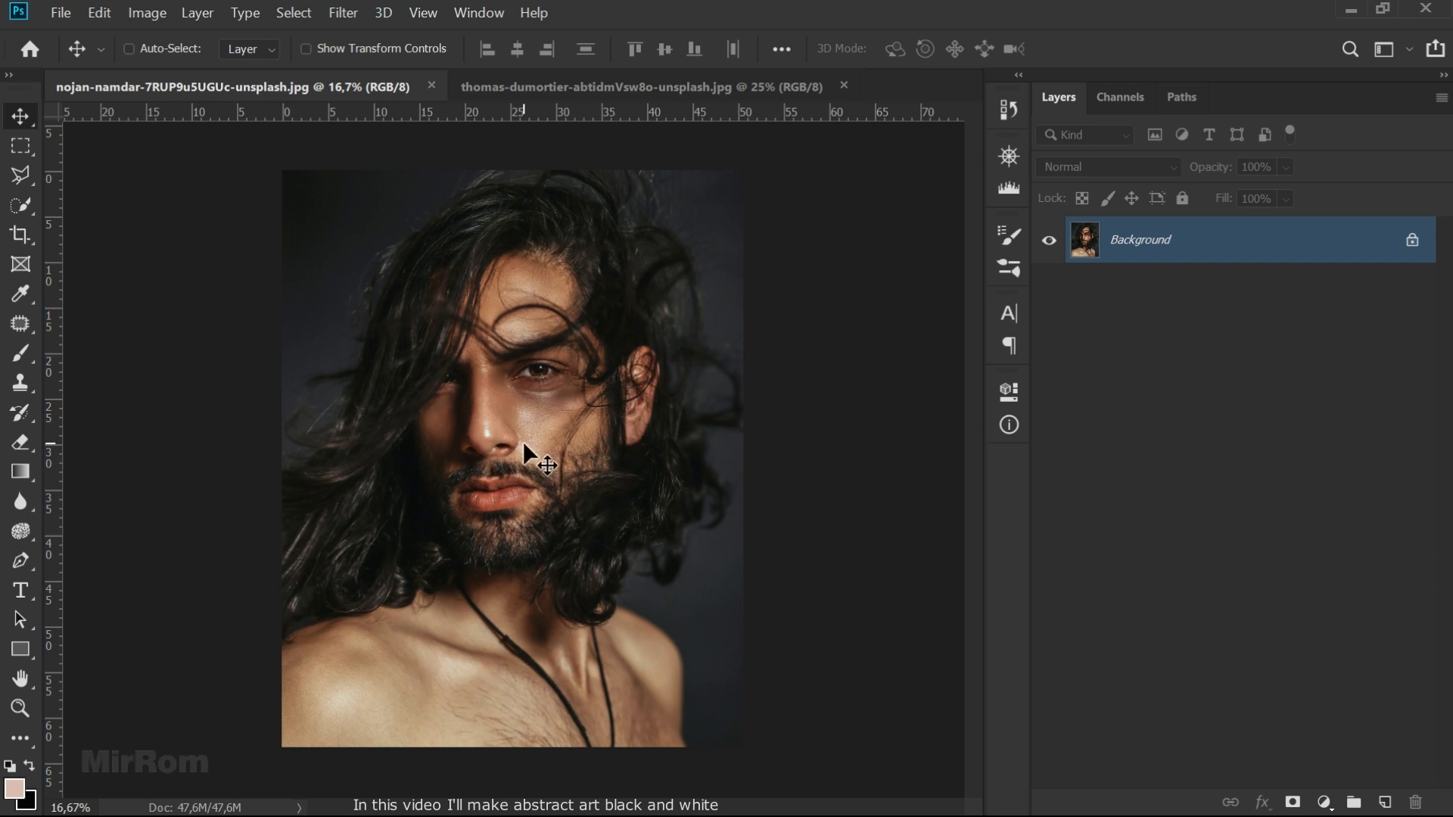
# - Open the File menu to start a new document beside the portrait
pyautogui.click(65, 18)
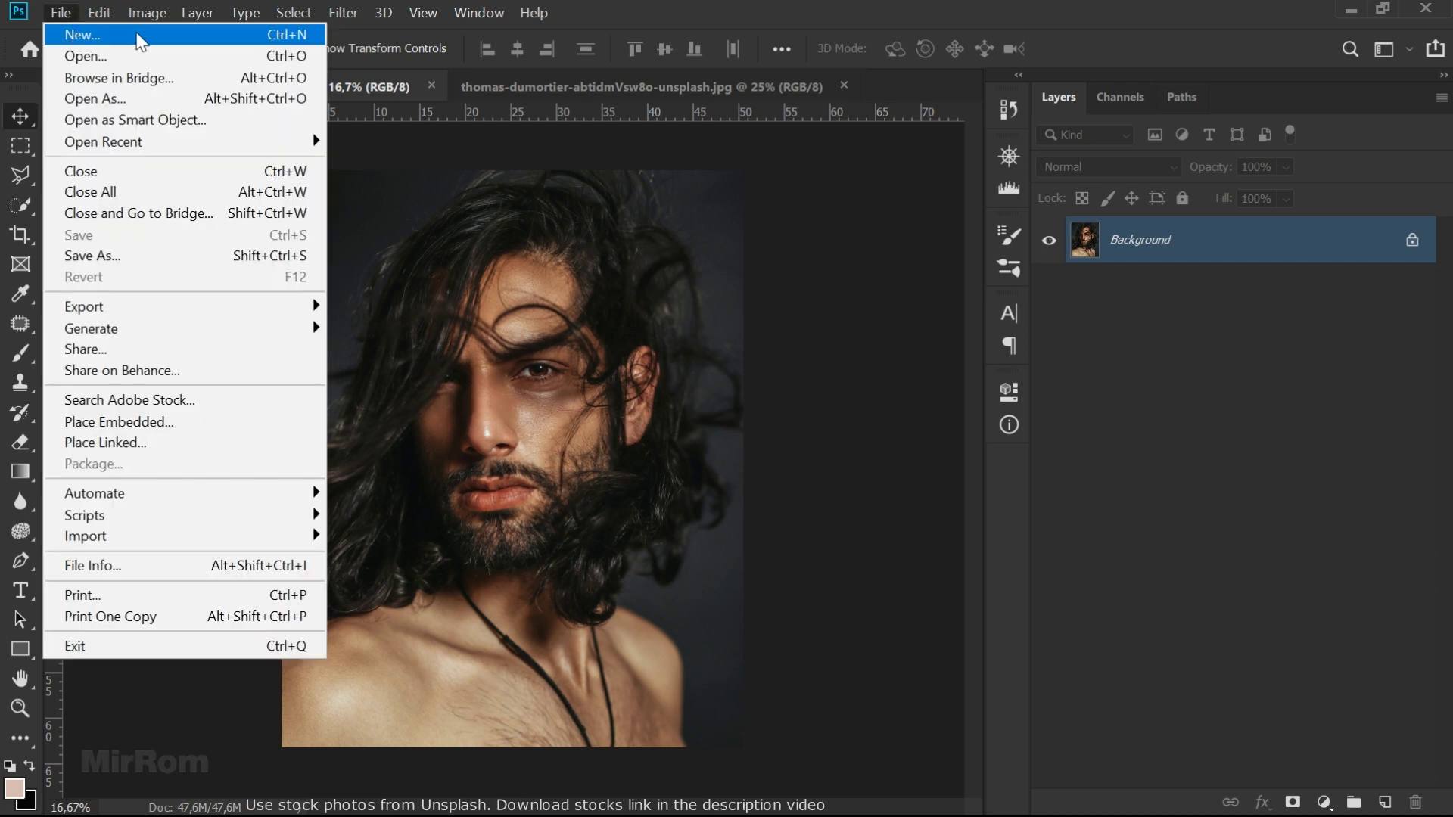
# - Start a new document named 'Black & White Abs Abstract'
pyautogui.click(363, 162)
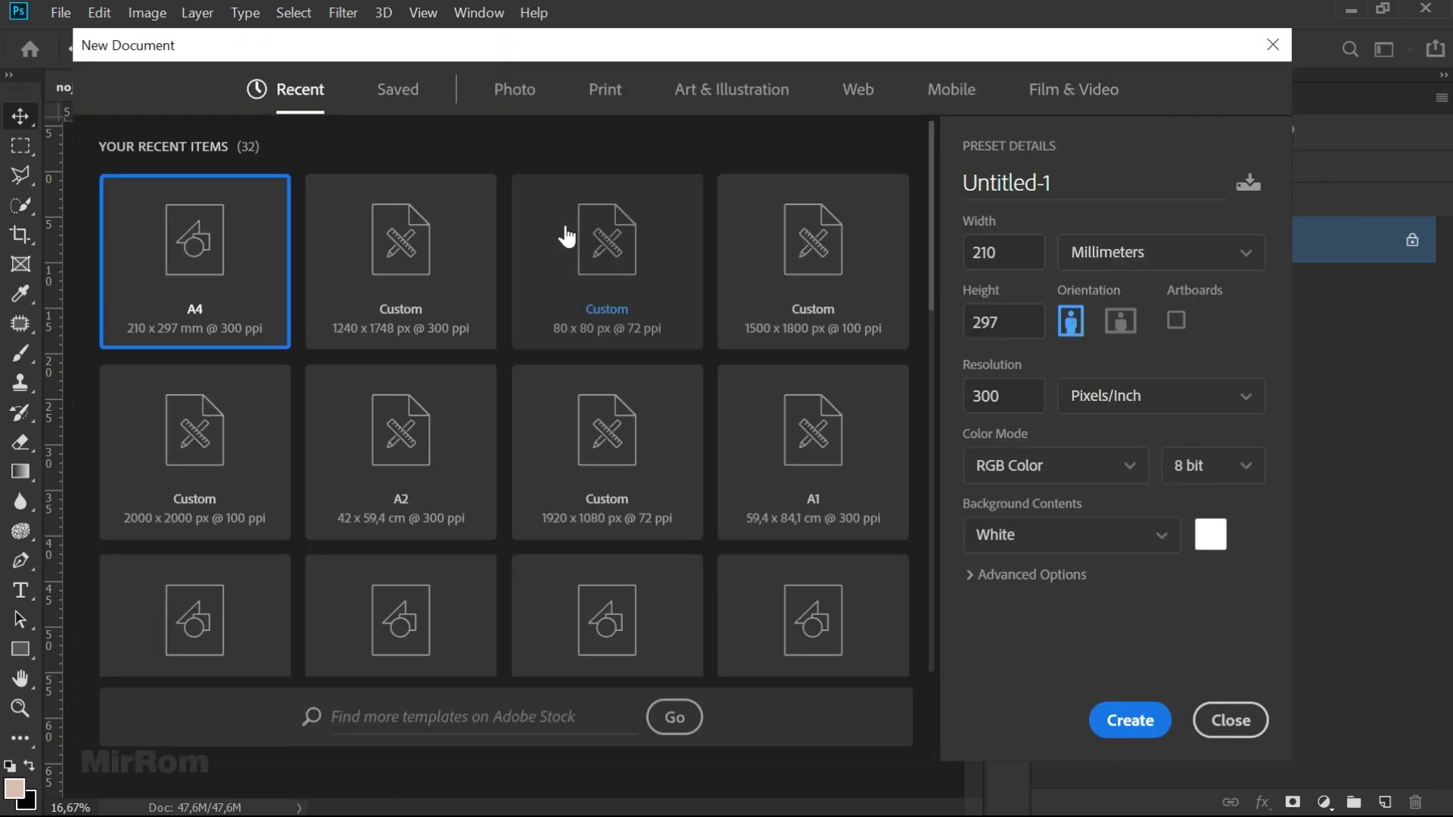
pyautogui.click(1044, 185)
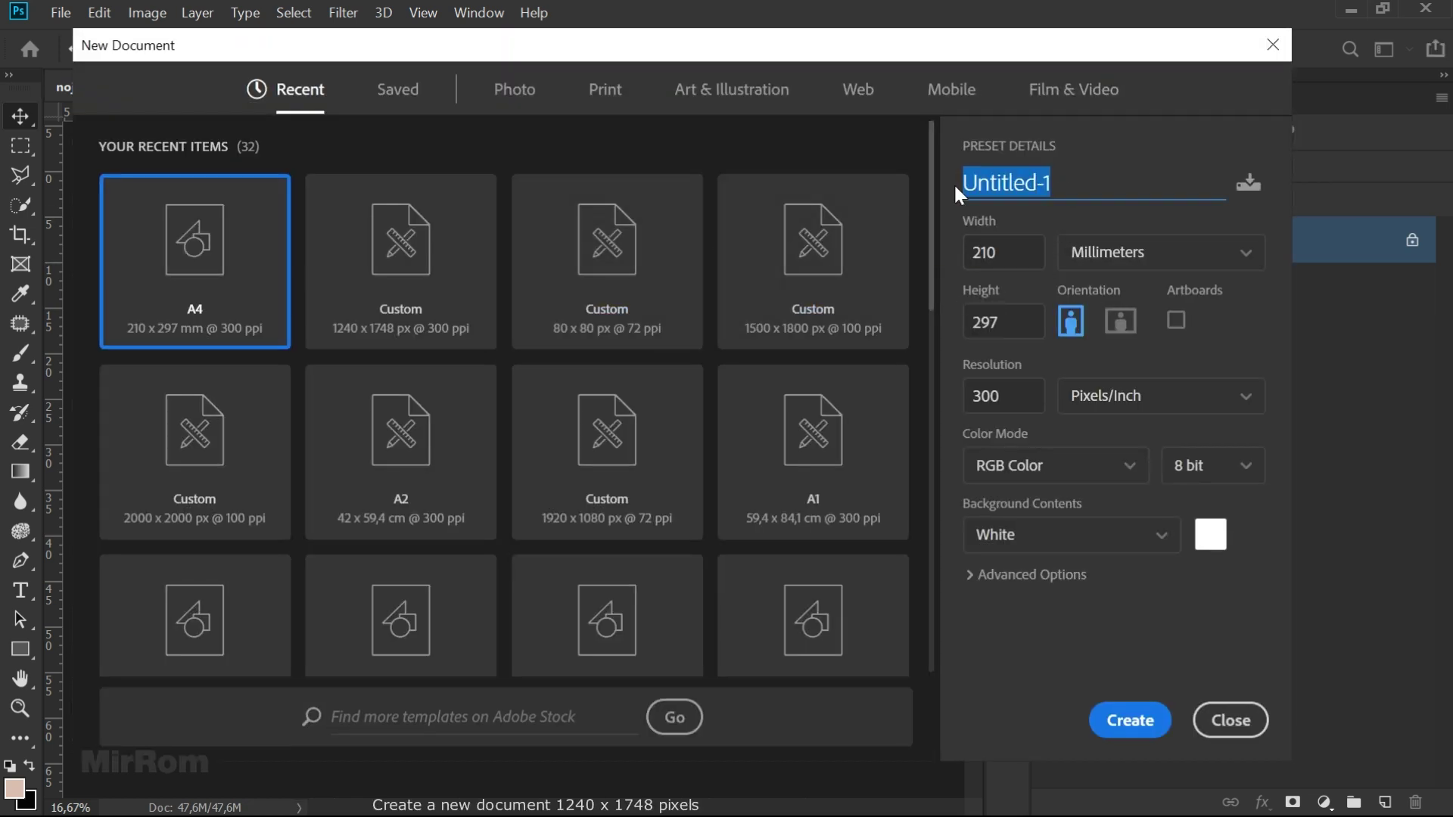
pyautogui.write('Black & White')
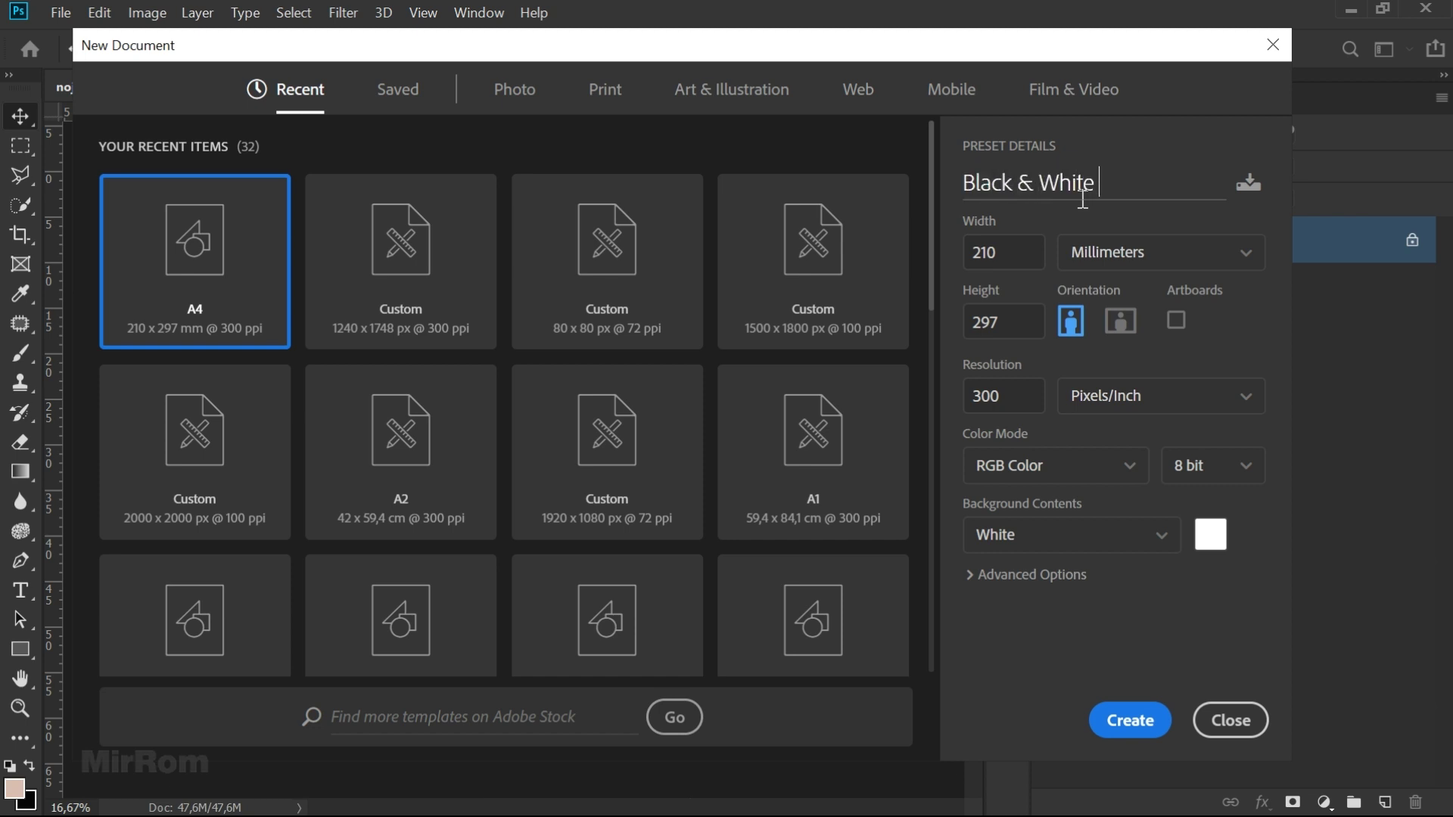
pyautogui.write('Abs Abstract')
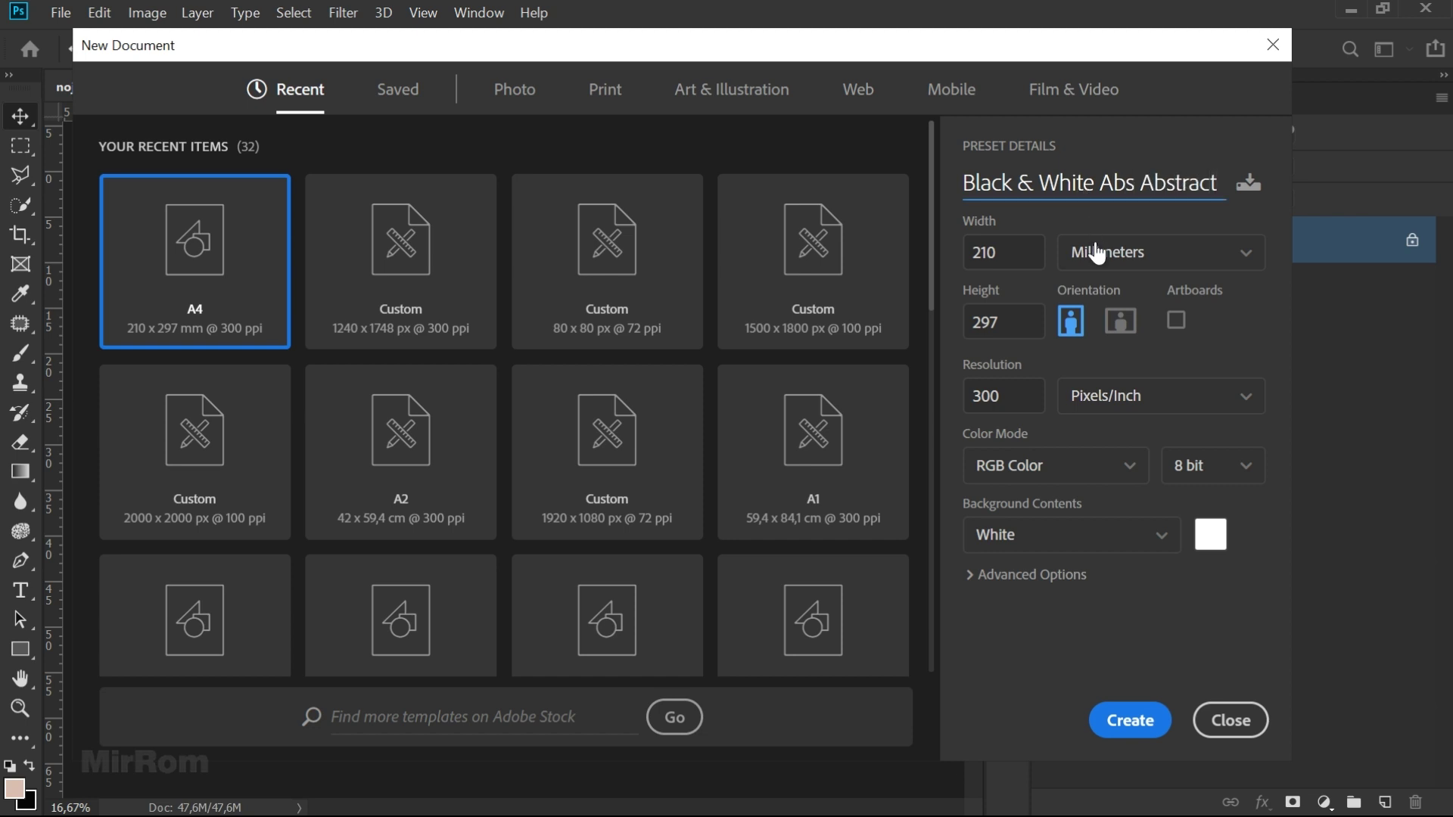
# - Size it 1240 × 1748 pixels at 300 pixels per inch and create it
pyautogui.click(1099, 254)
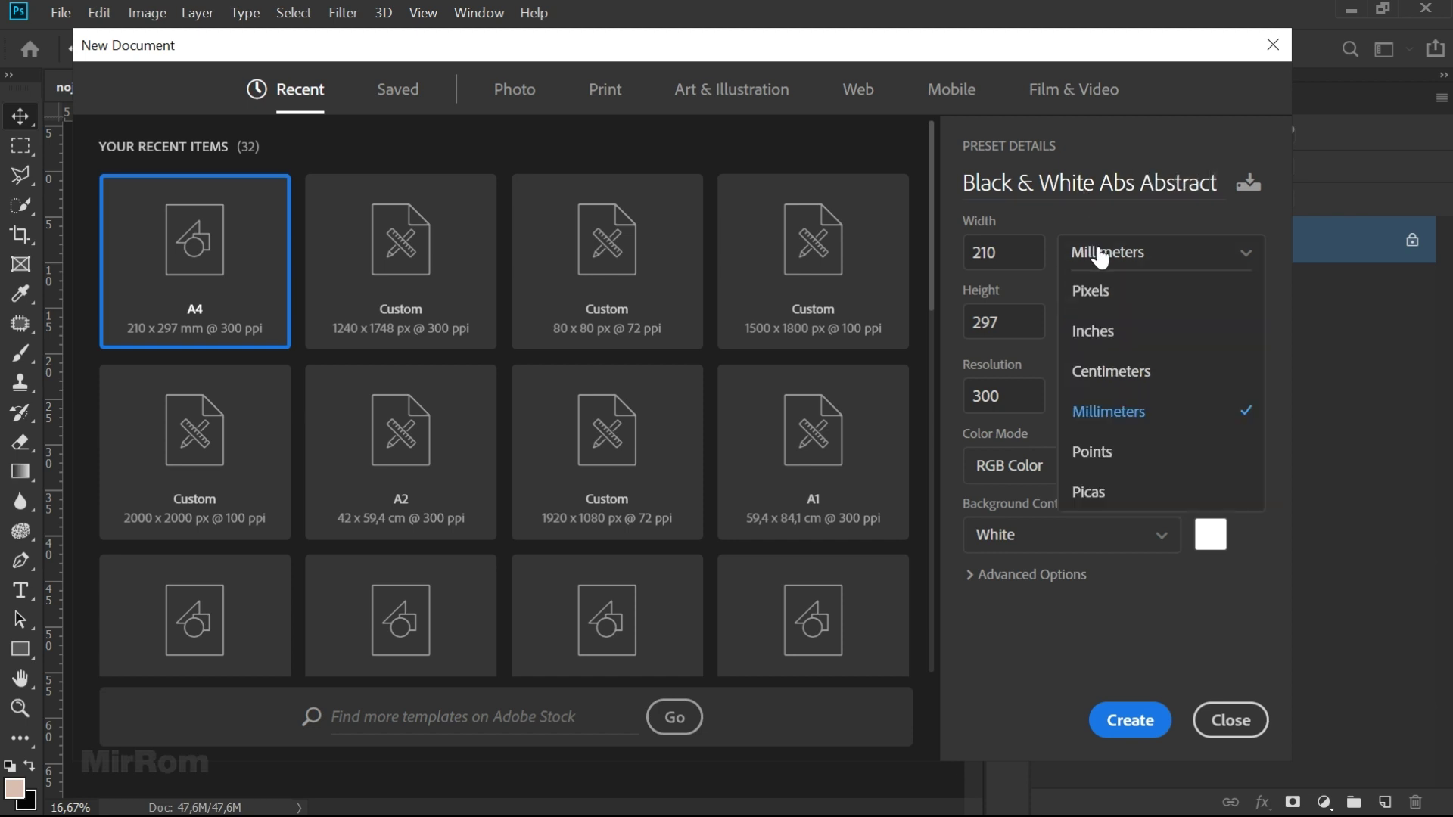
pyautogui.click(1099, 288)
pyautogui.moveTo(1040, 257); pyautogui.dragTo(973, 252)
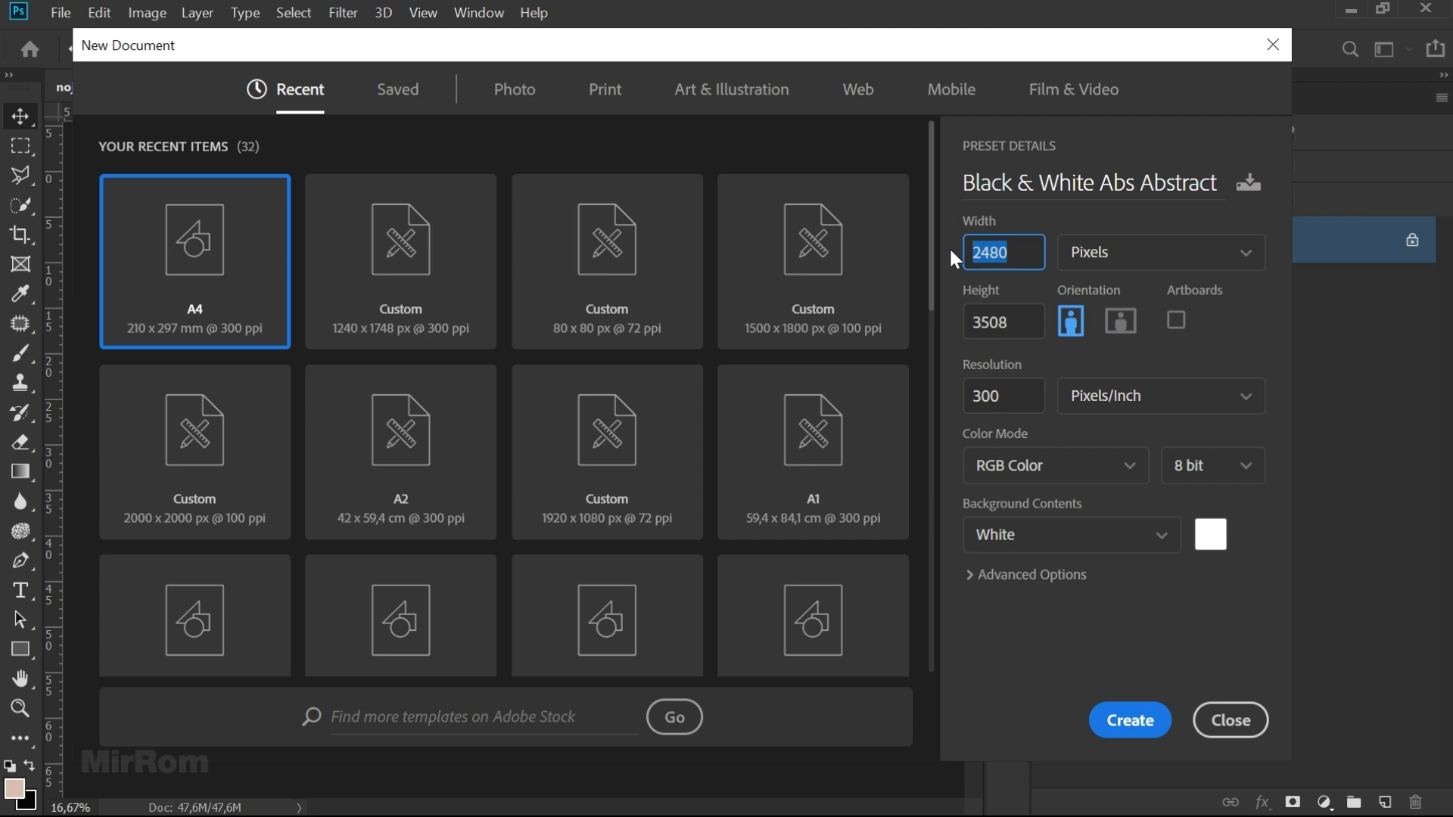
pyautogui.write('1240')
pyautogui.moveTo(1017, 322); pyautogui.dragTo(976, 332)
pyautogui.write('1')
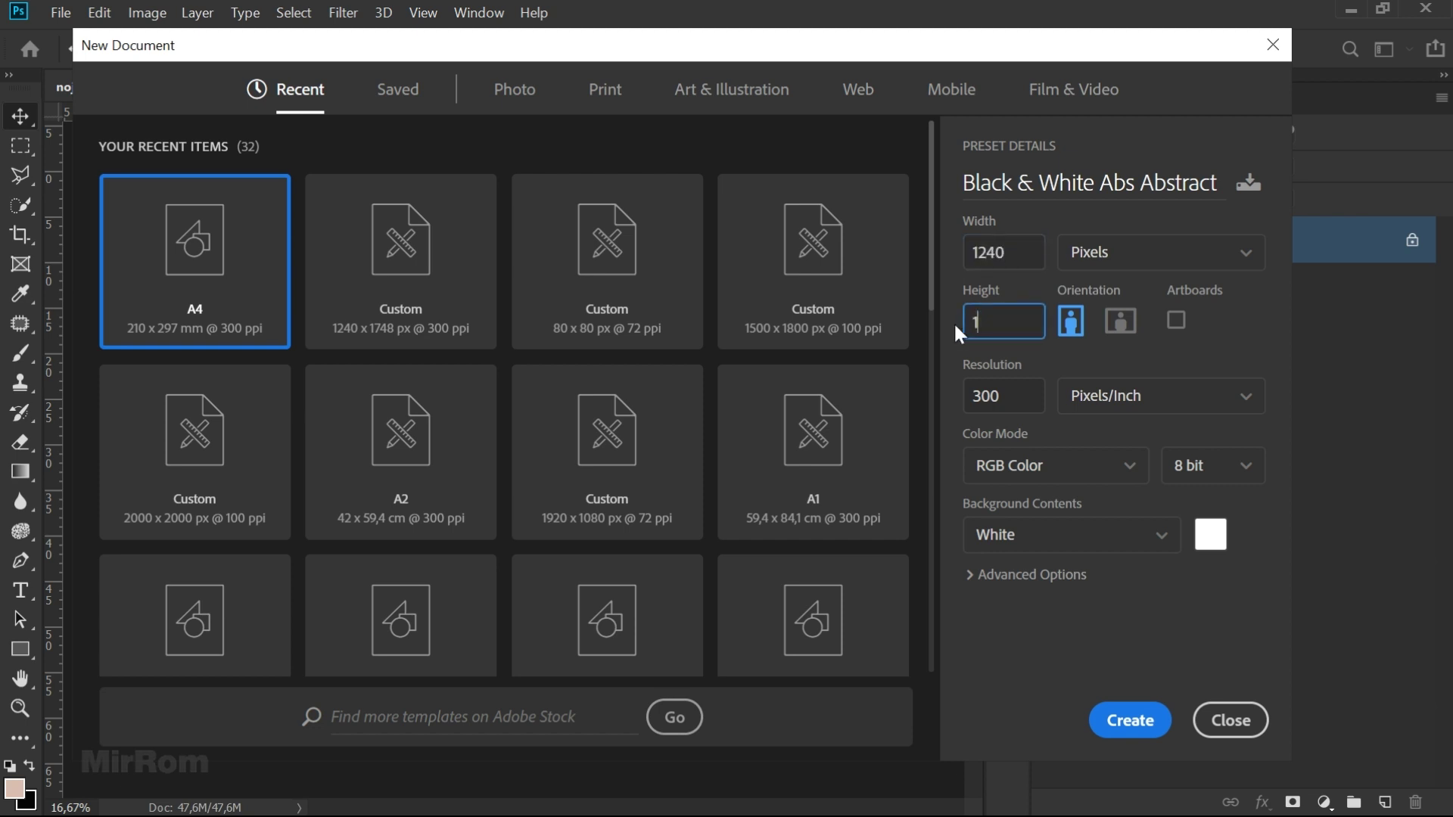
pyautogui.write('748')
pyautogui.press('Tab')
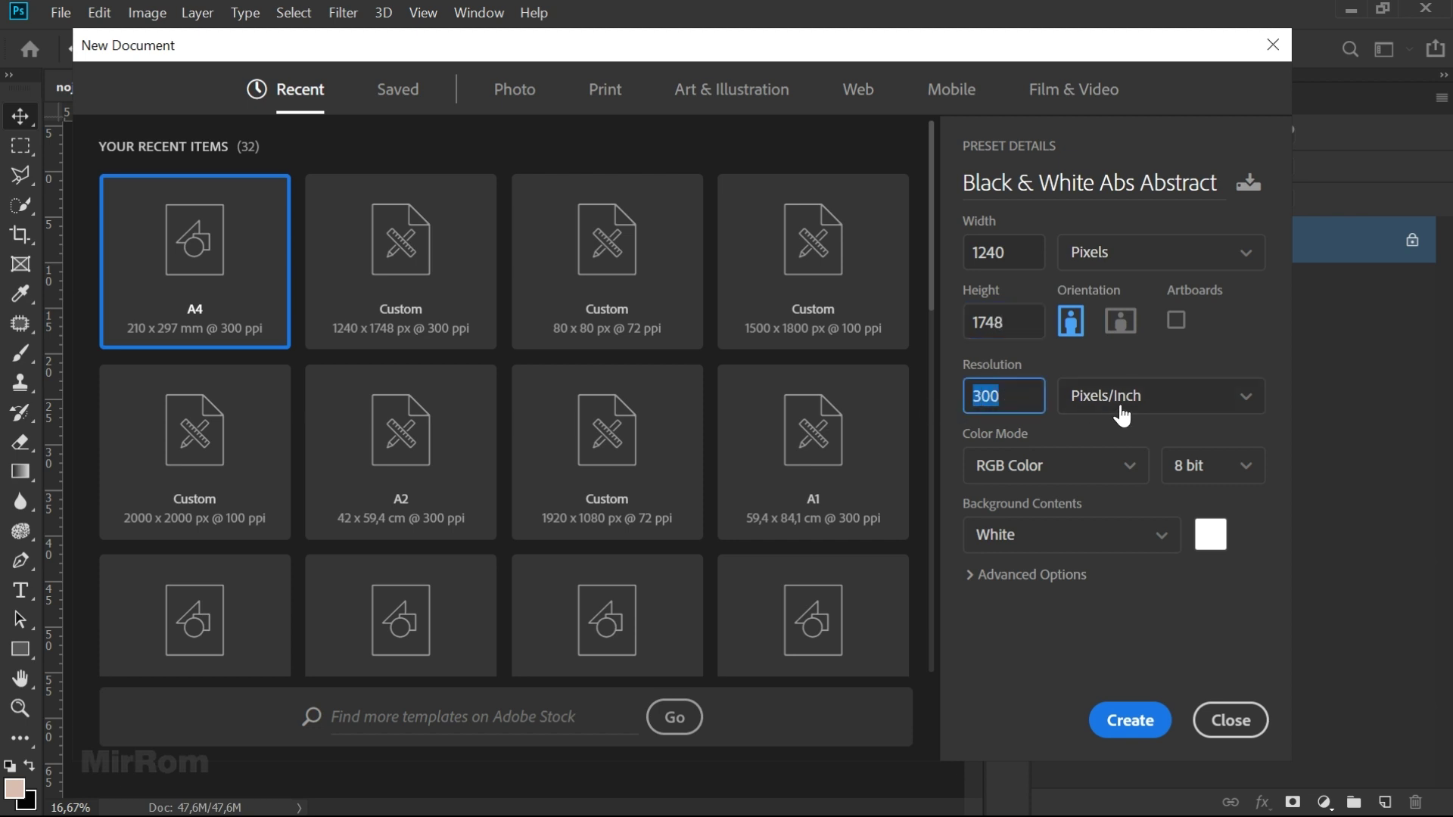
pyautogui.click(1125, 410)
pyautogui.click(1120, 479)
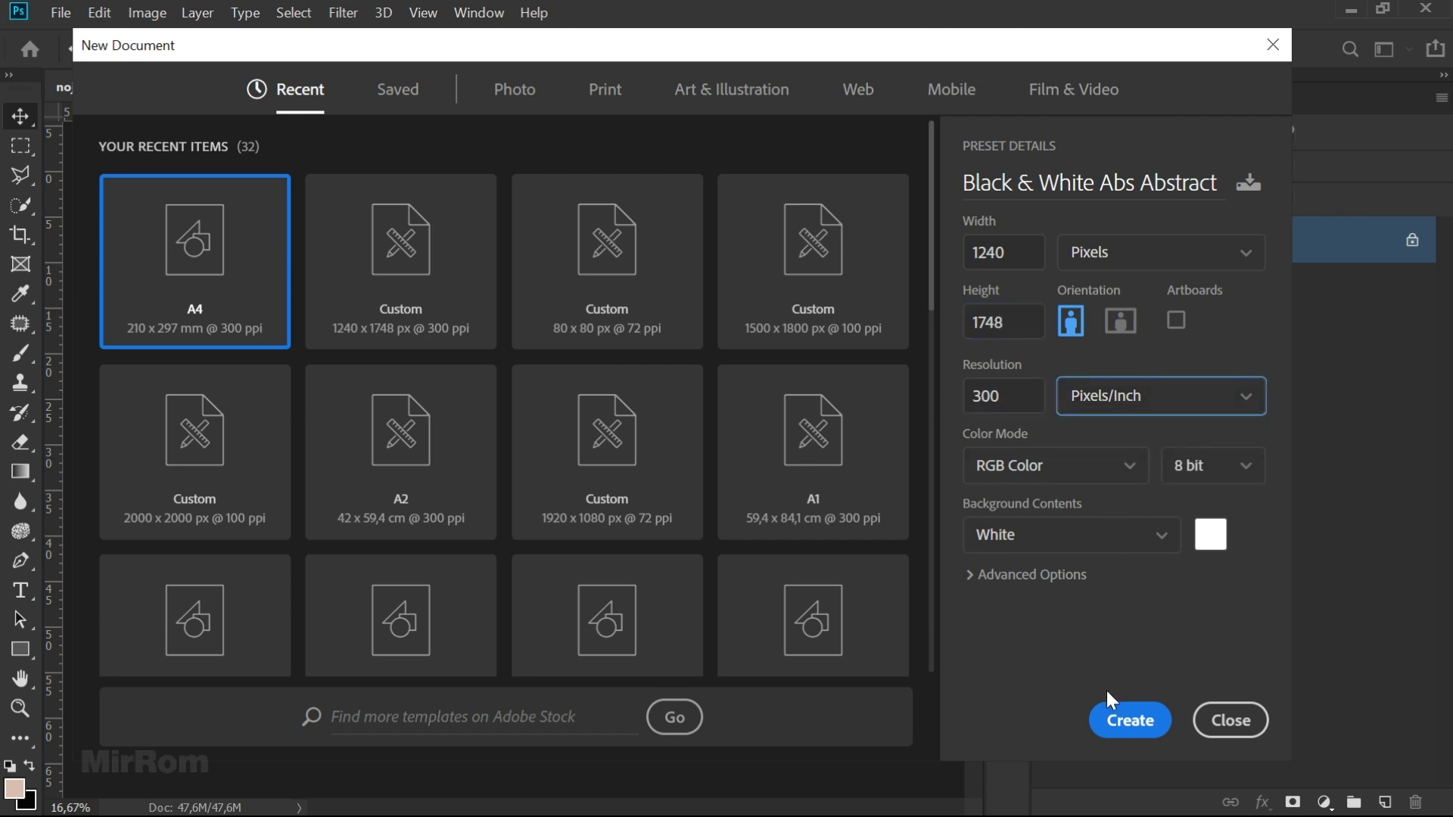
pyautogui.click(1150, 739)
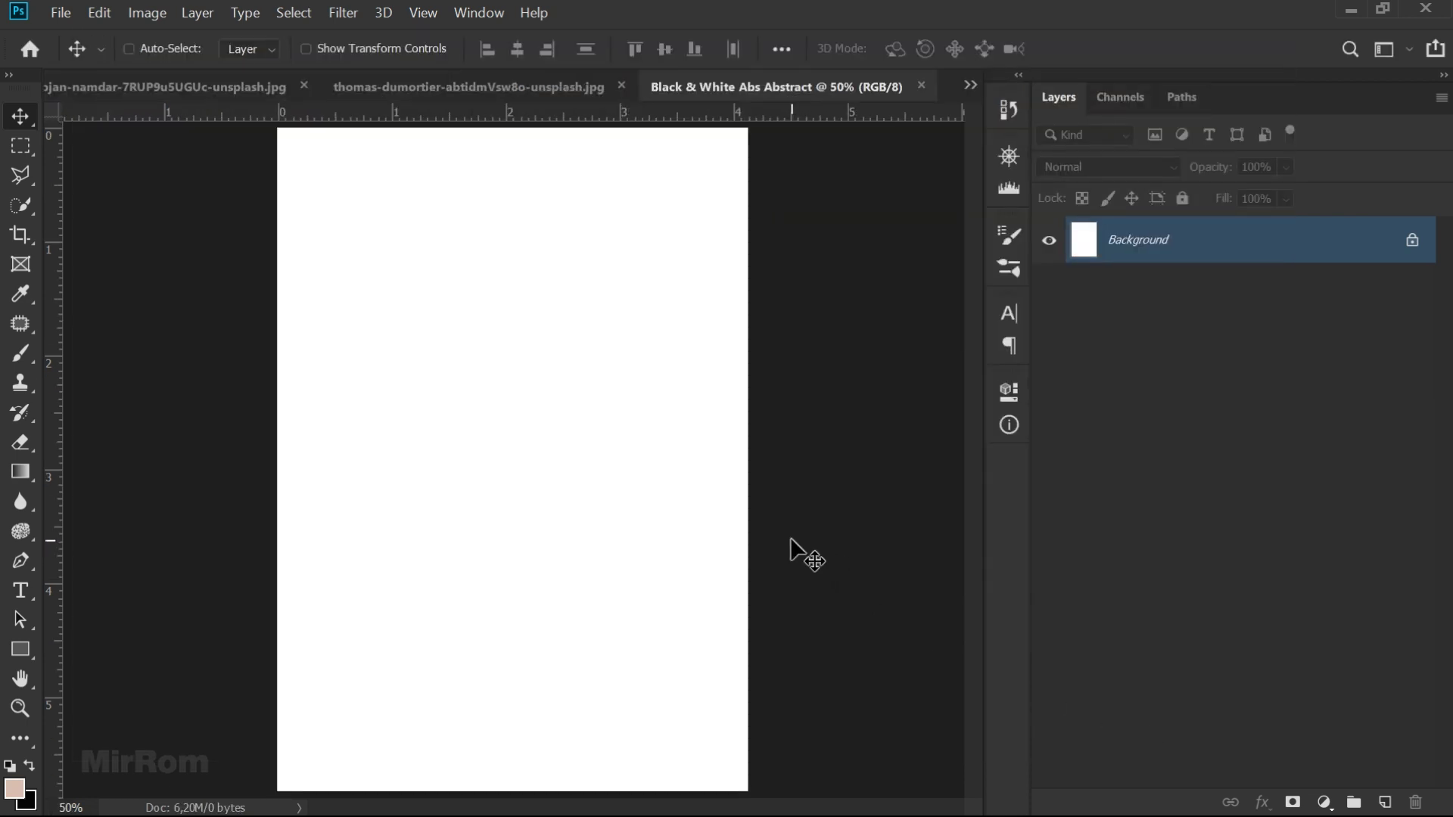
# - Paste the long-haired portrait into the new document and close the original photo
pyautogui.hotkey('ctrl', '-')
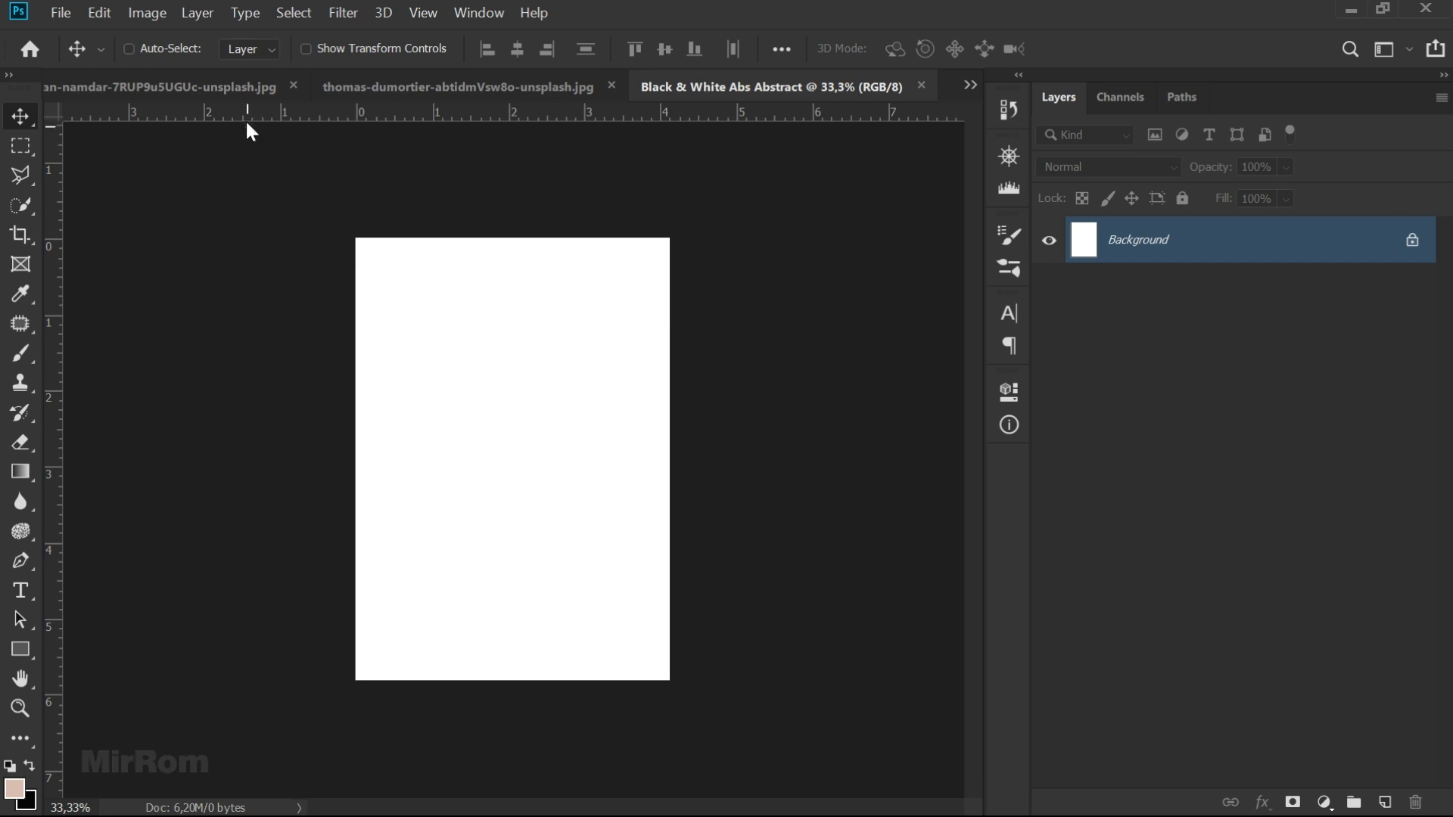
pyautogui.click(240, 86)
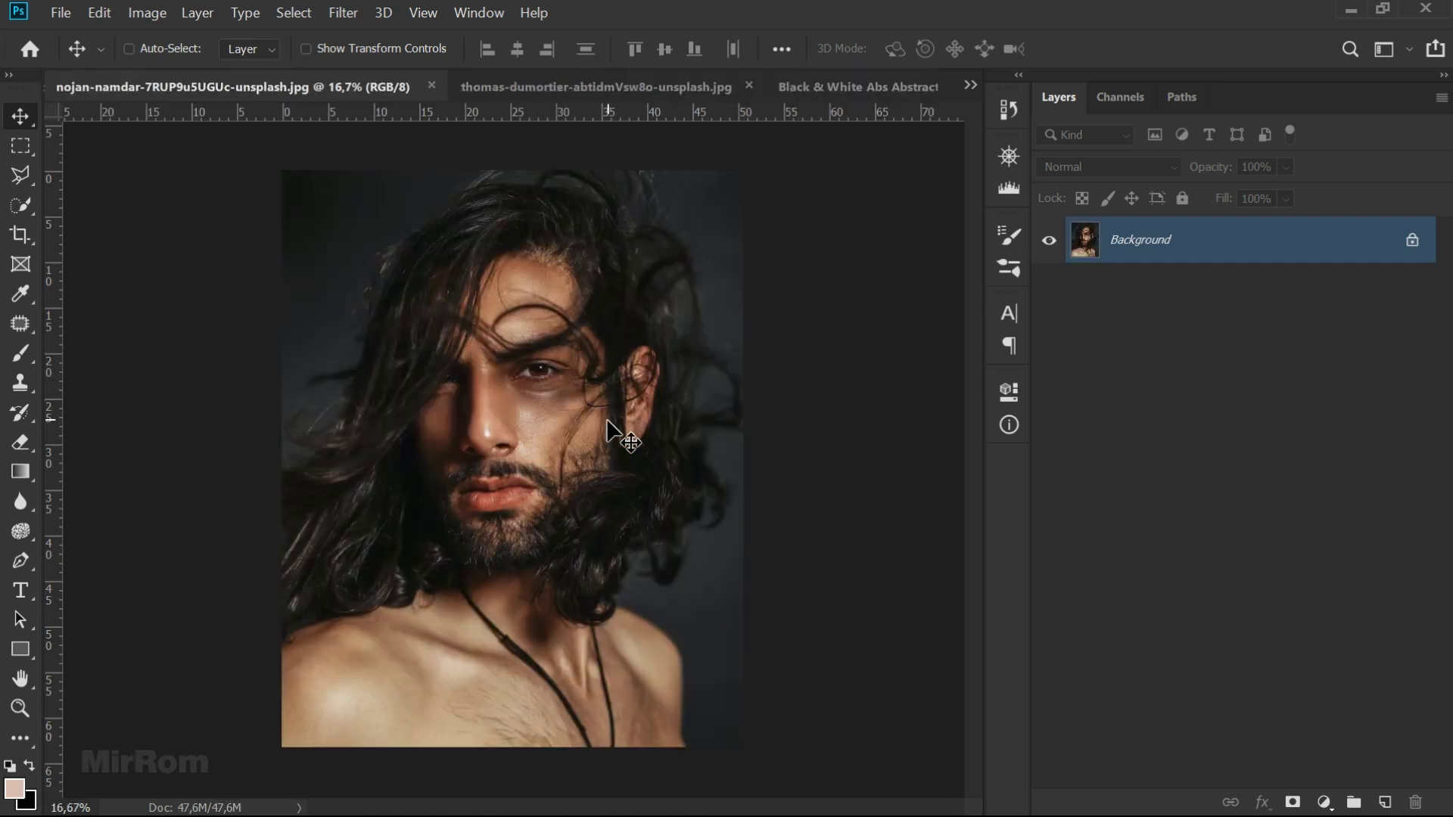
pyautogui.hotkey('ctrl', 'a')
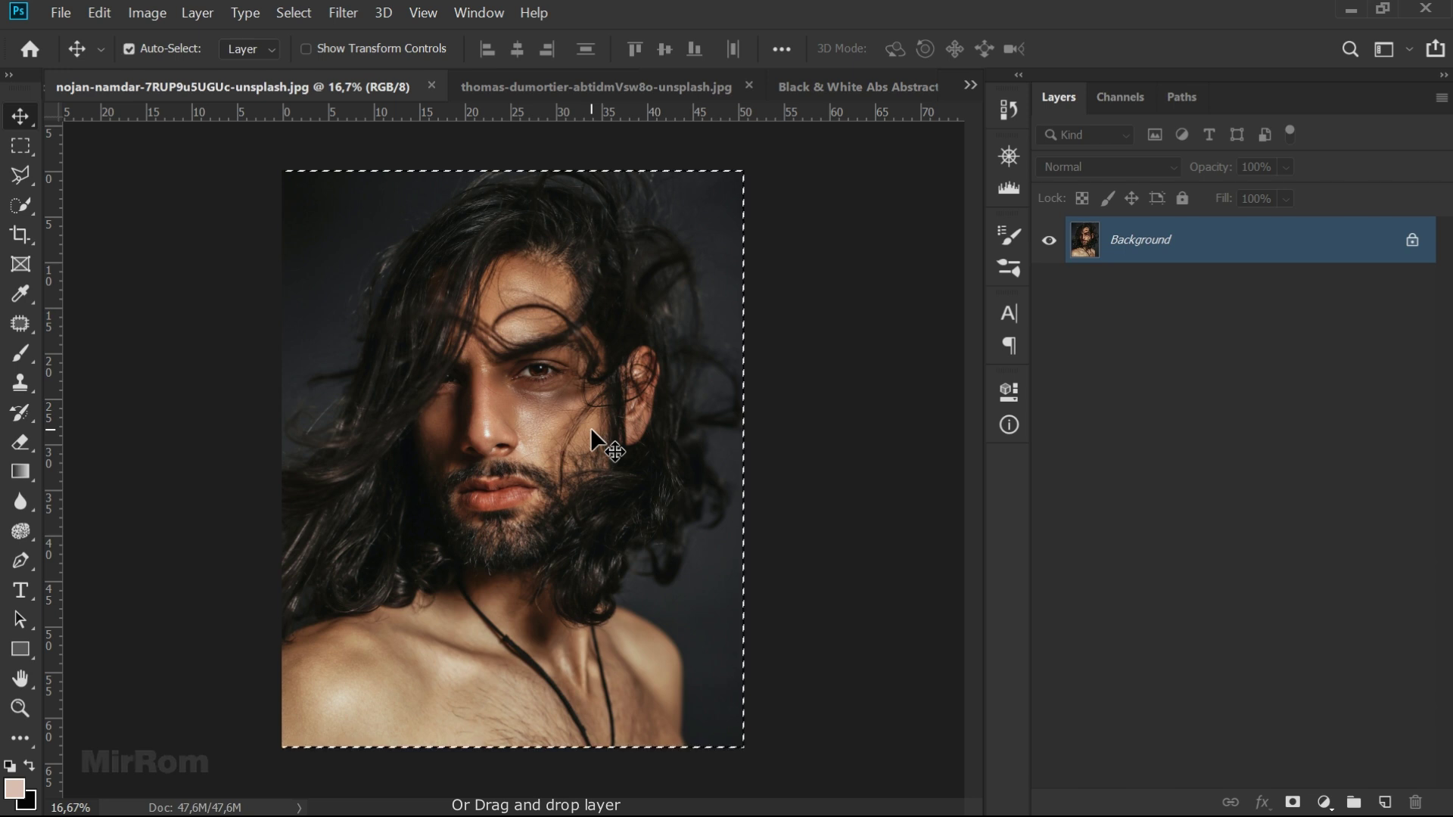
pyautogui.moveTo(590, 428); pyautogui.dragTo(829, 88)
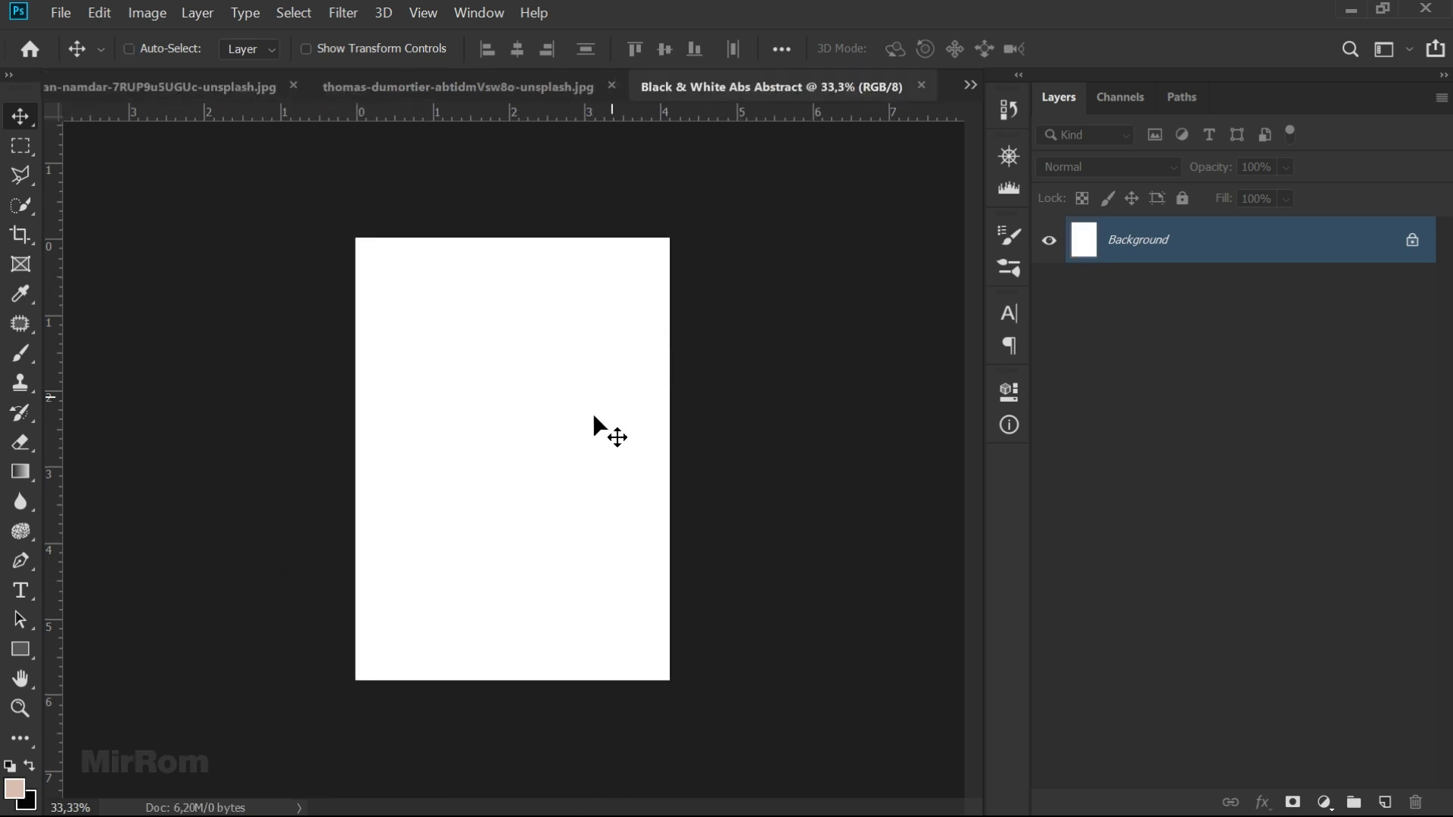
pyautogui.hotkey('ctrl', 'v')
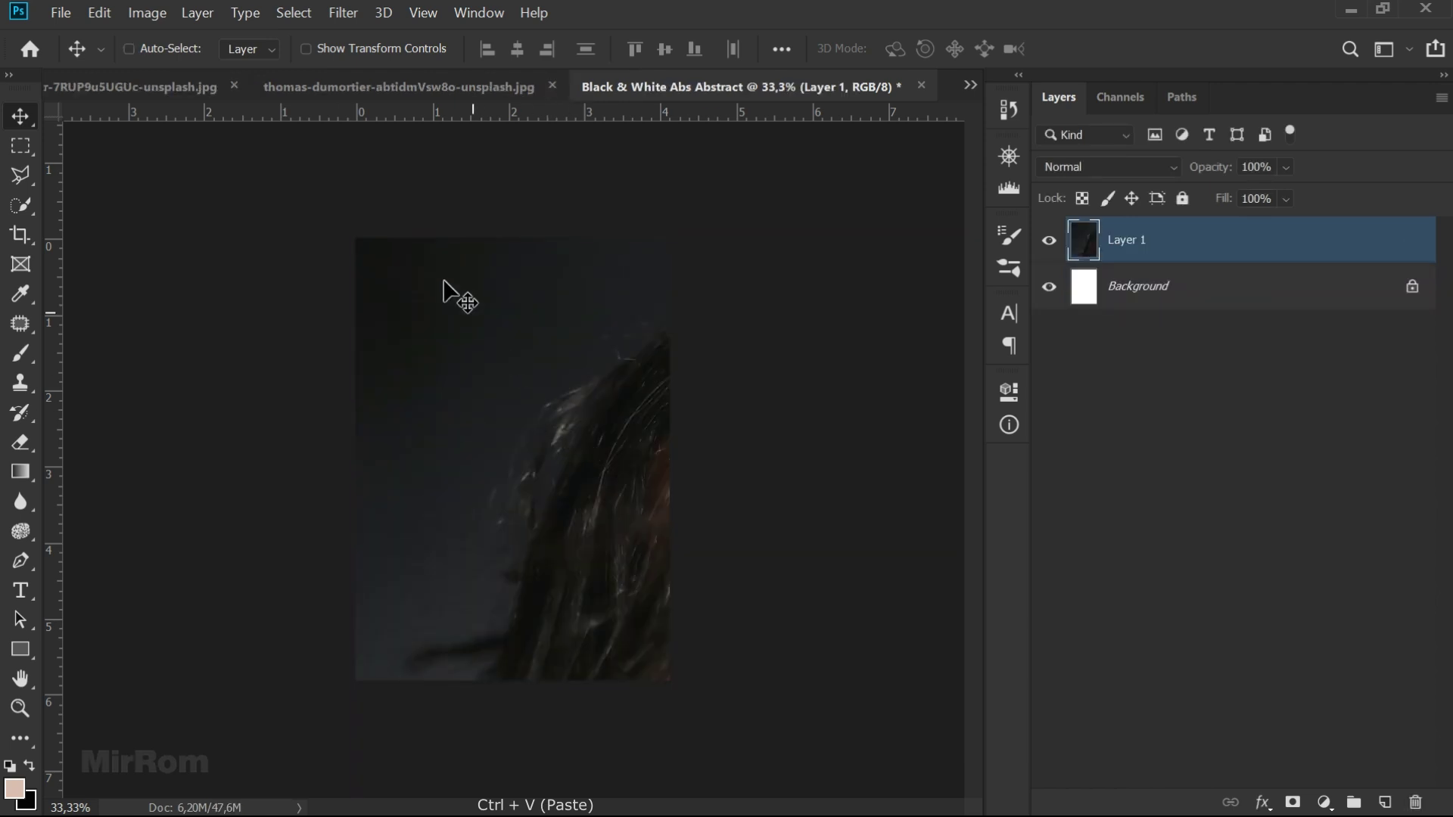
pyautogui.click(235, 86)
pyautogui.moveTo(514, 384); pyautogui.dragTo(541, 380)
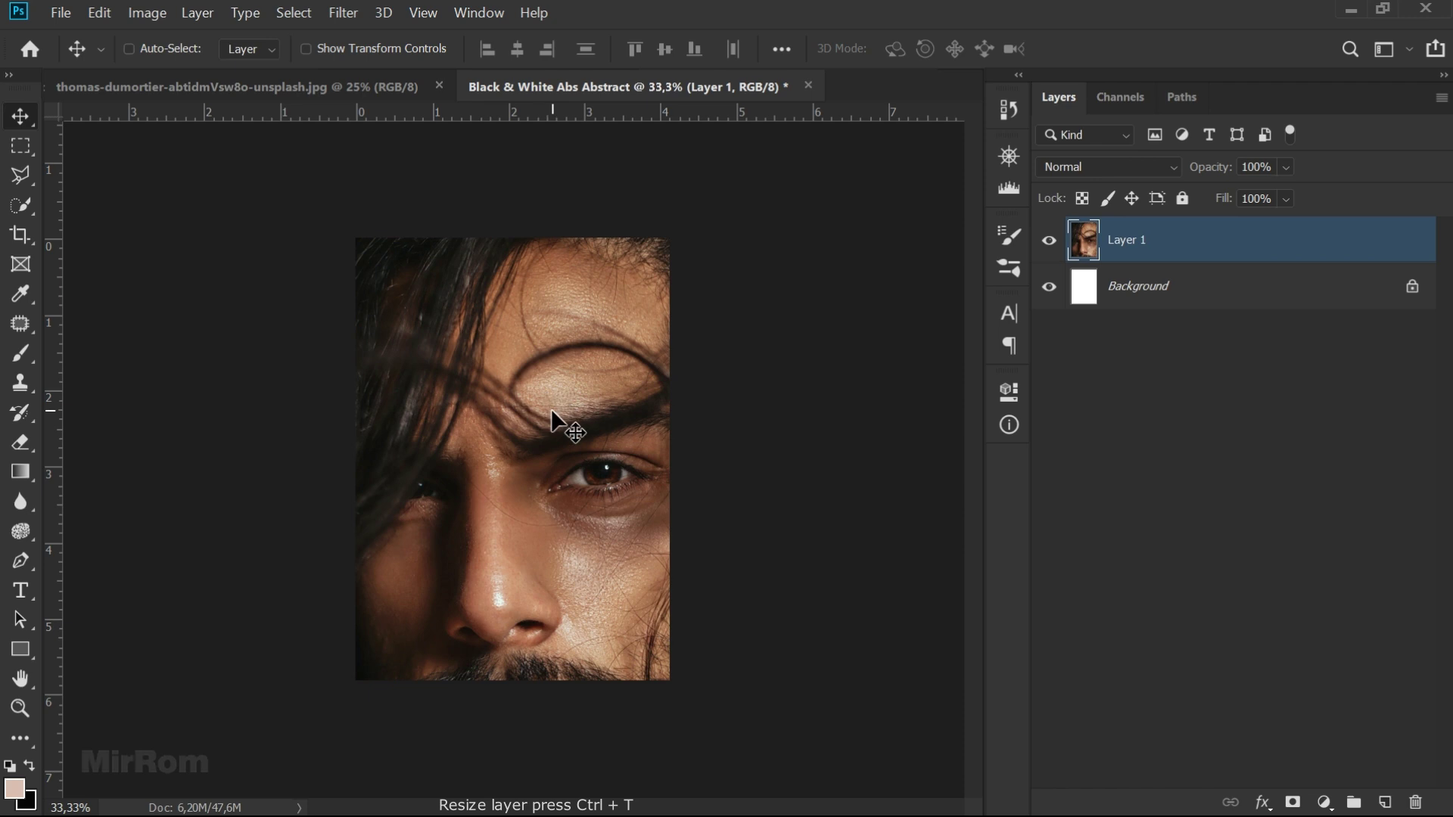
# - Scale the portrait down to about 39.5% and centre it on the white page
pyautogui.hotkey('ctrl', 't')
pyautogui.moveTo(540, 404)
pyautogui.mouseDown()
pyautogui.moveTo(412, 301)
pyautogui.moveTo(409, 257)
pyautogui.mouseUp()
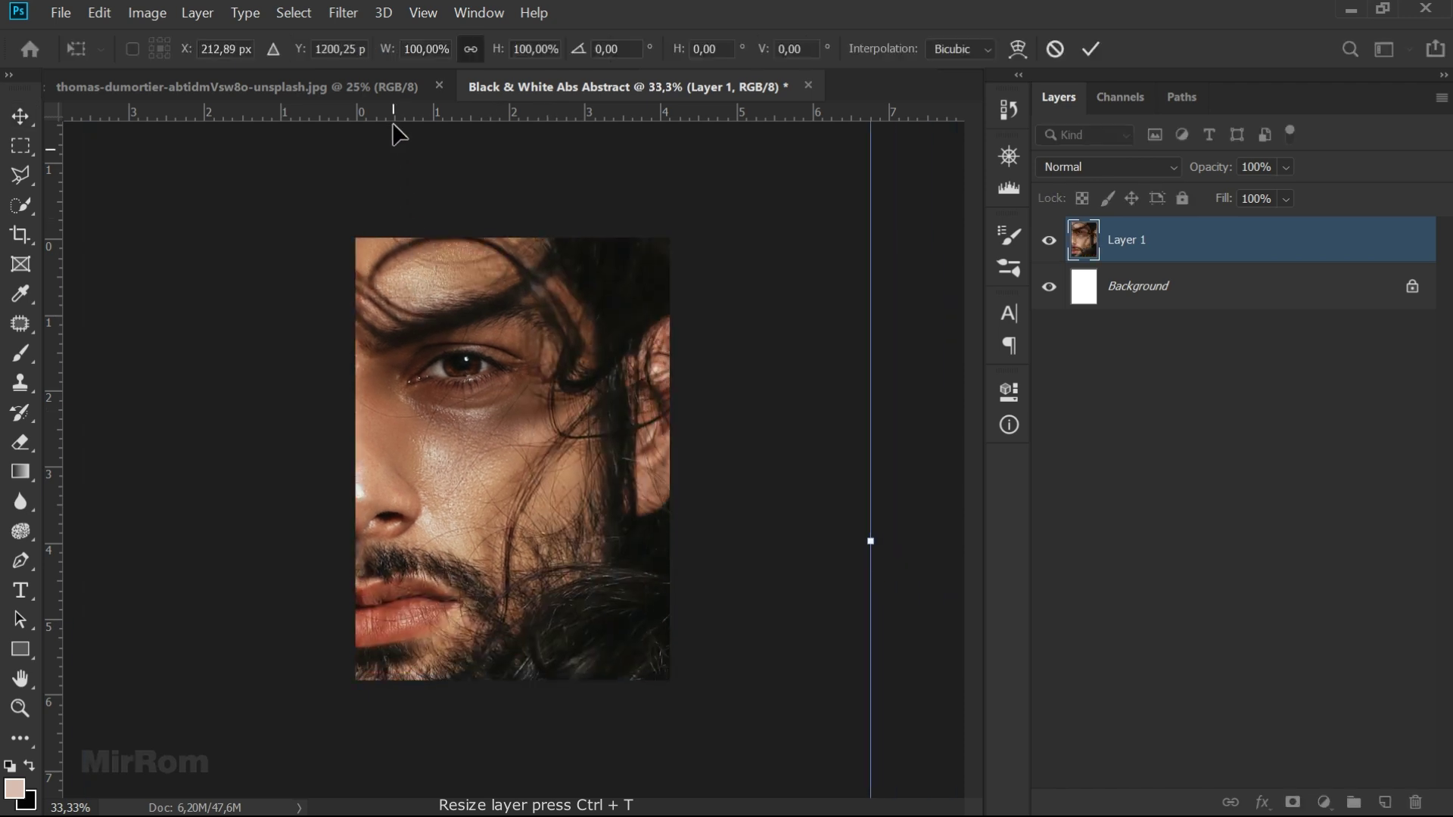
pyautogui.moveTo(386, 49); pyautogui.dragTo(322, 76)
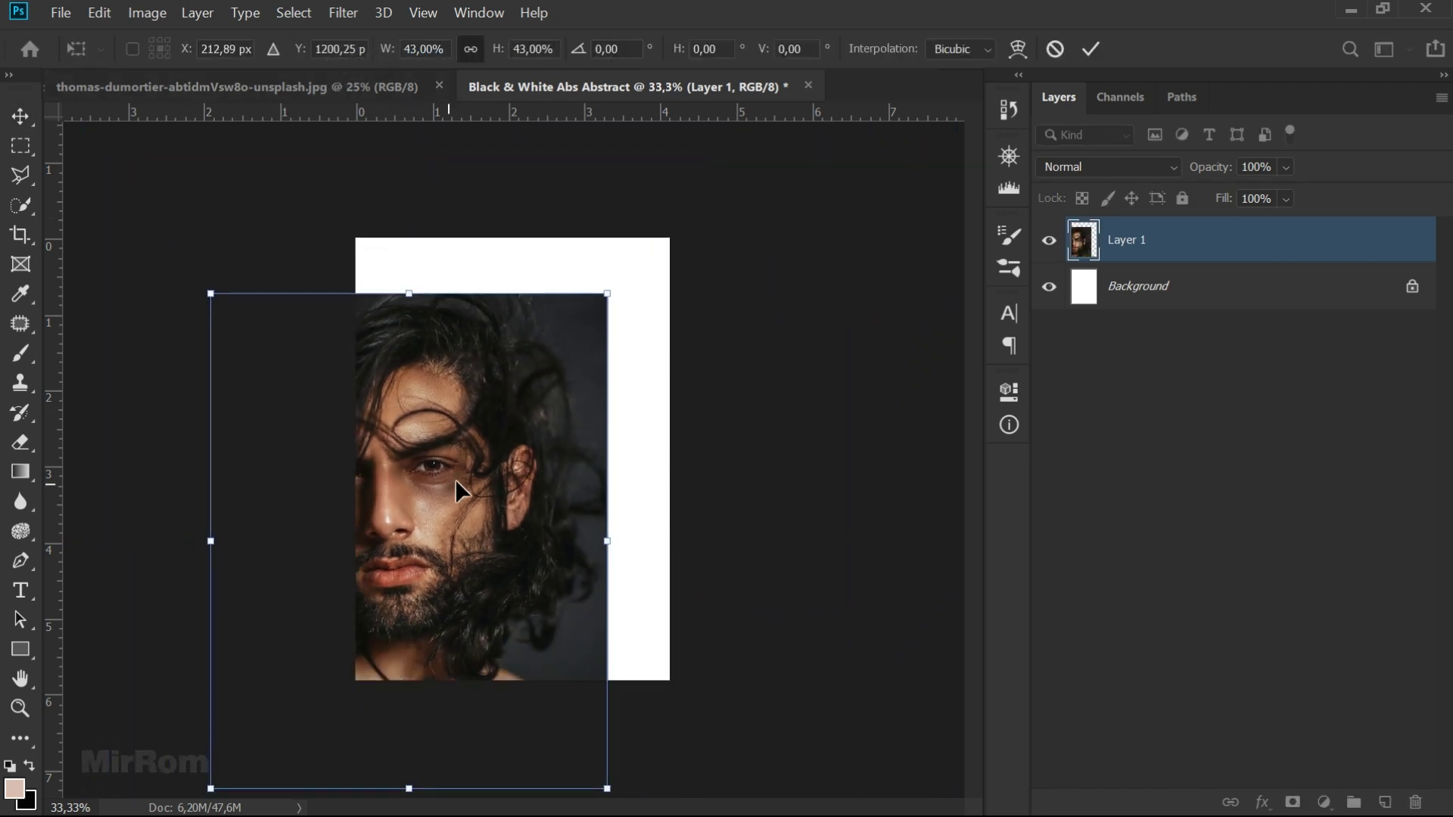
pyautogui.moveTo(451, 483); pyautogui.dragTo(534, 421)
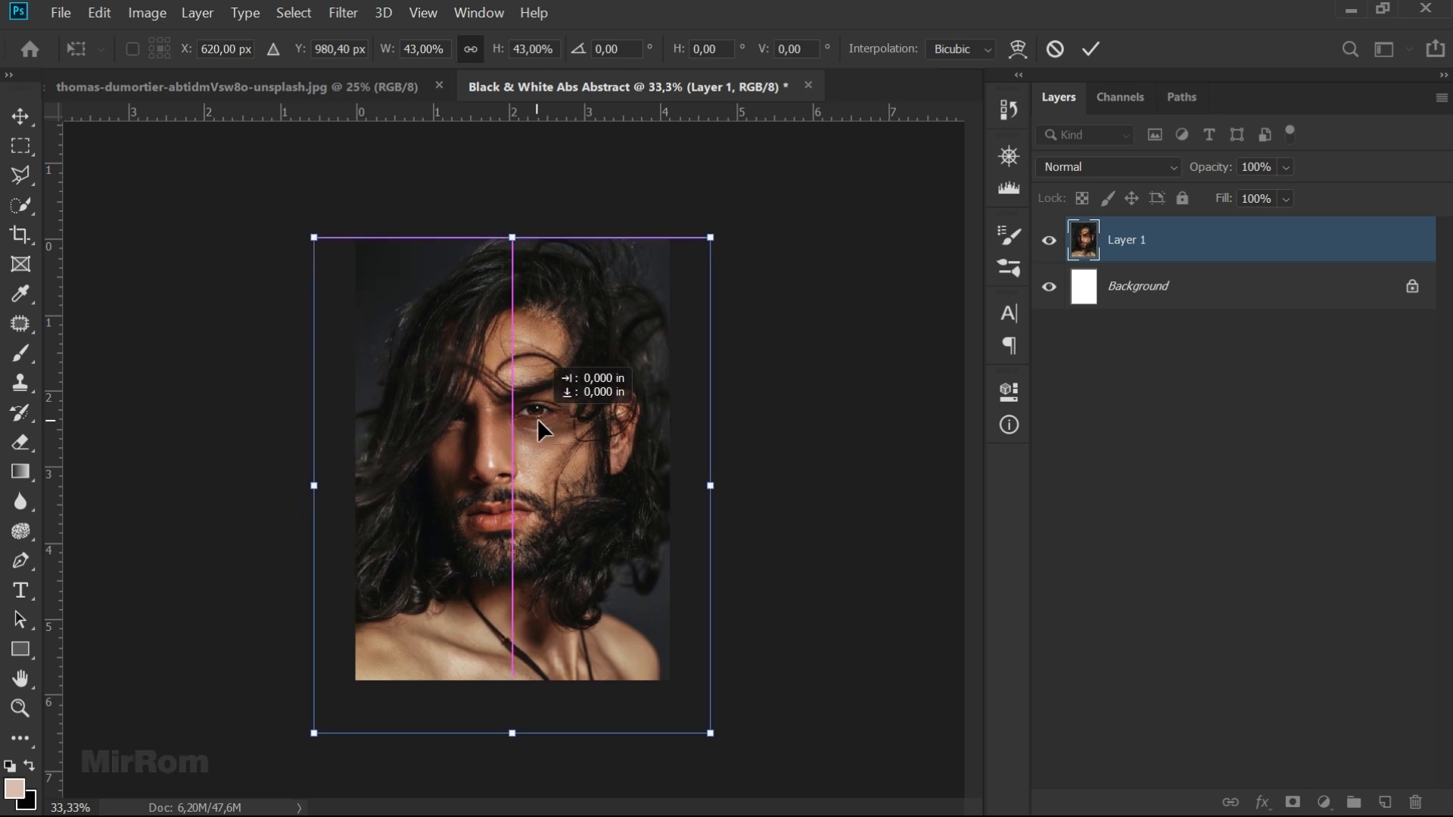
pyautogui.moveTo(534, 421); pyautogui.dragTo(536, 420)
pyautogui.moveTo(315, 734); pyautogui.dragTo(346, 692)
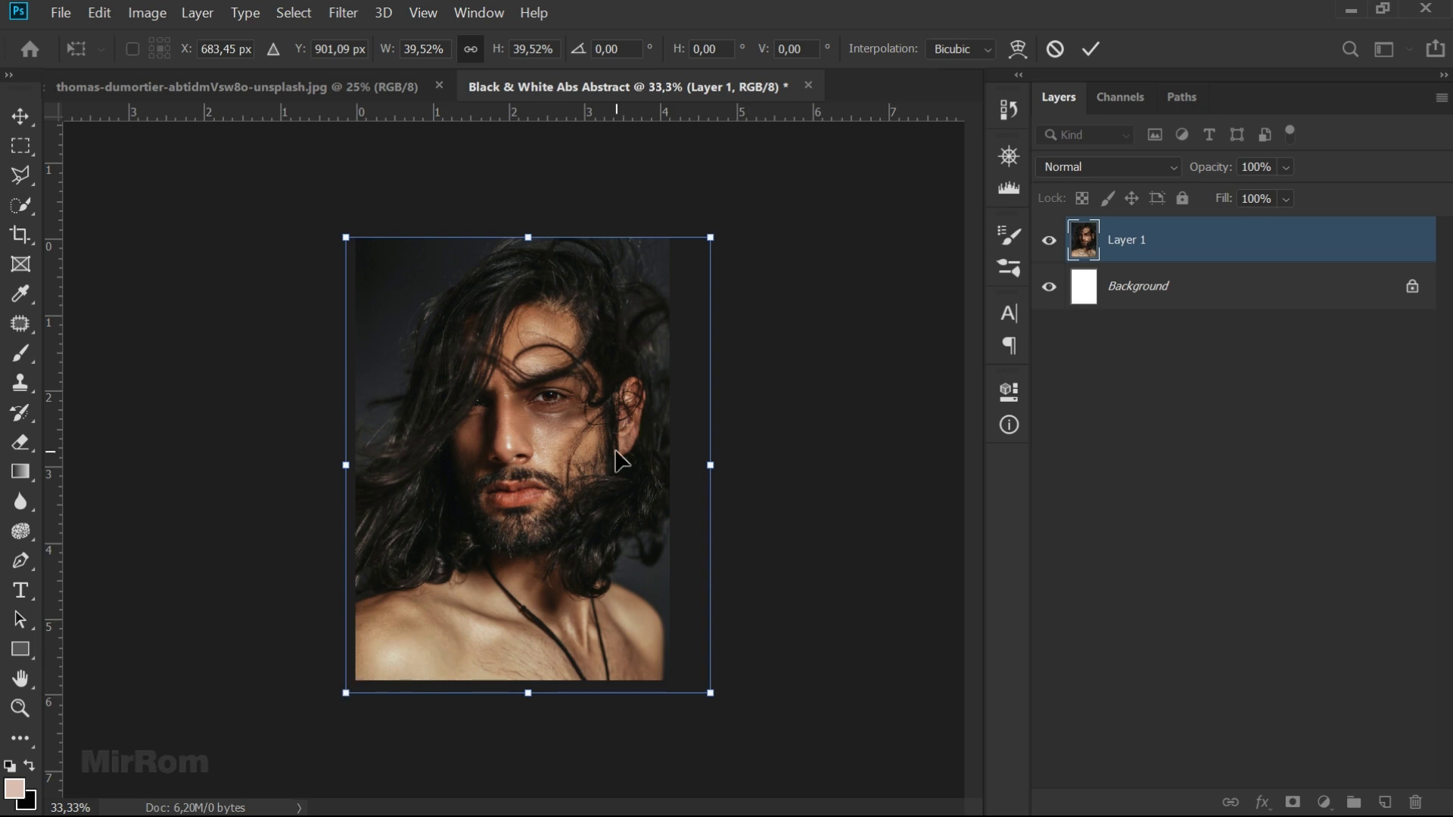
pyautogui.press('Return')
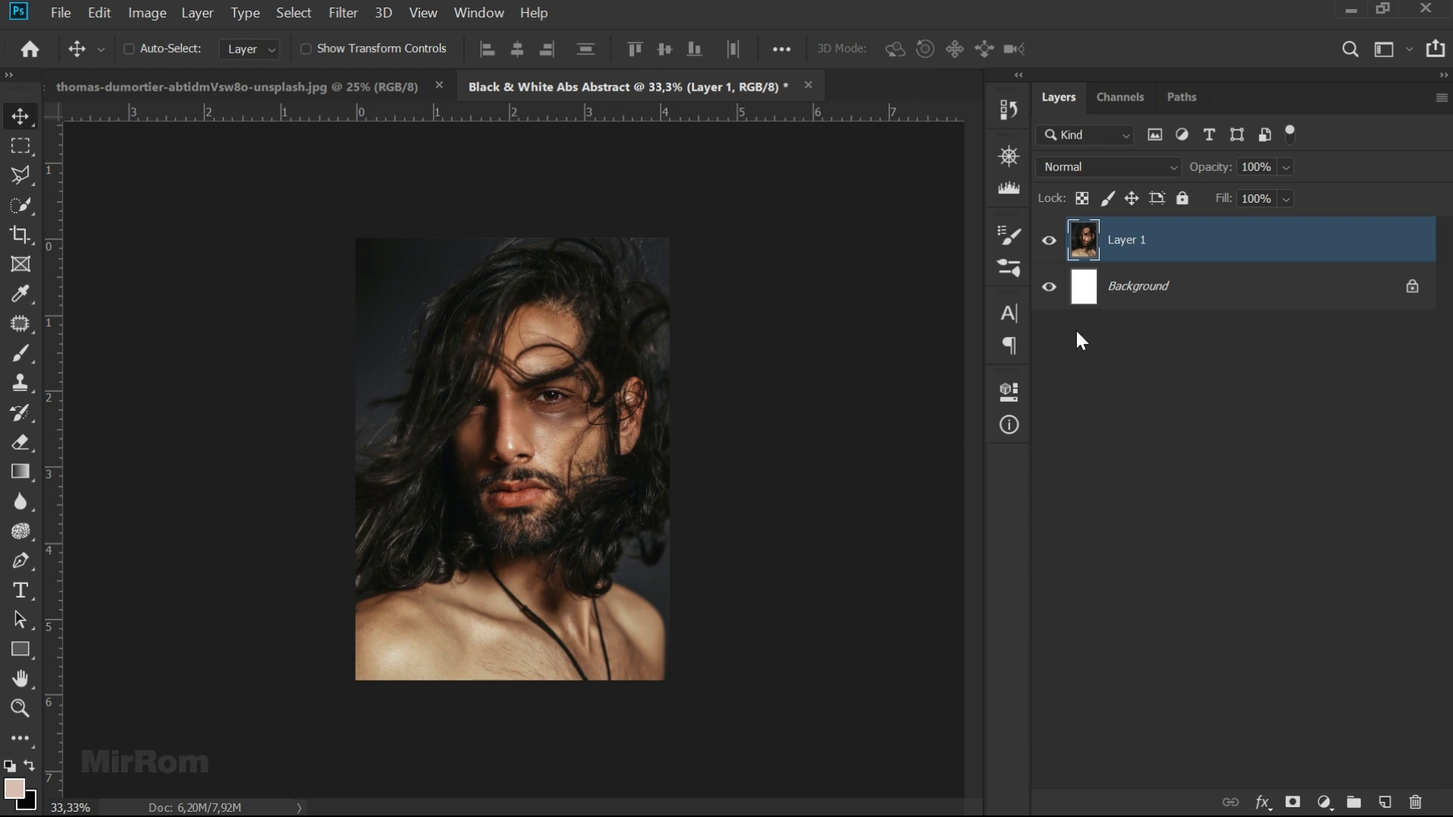
# - Paste the dark texture photo above the Background as Layer 2 and close its source
pyautogui.click(1195, 285)
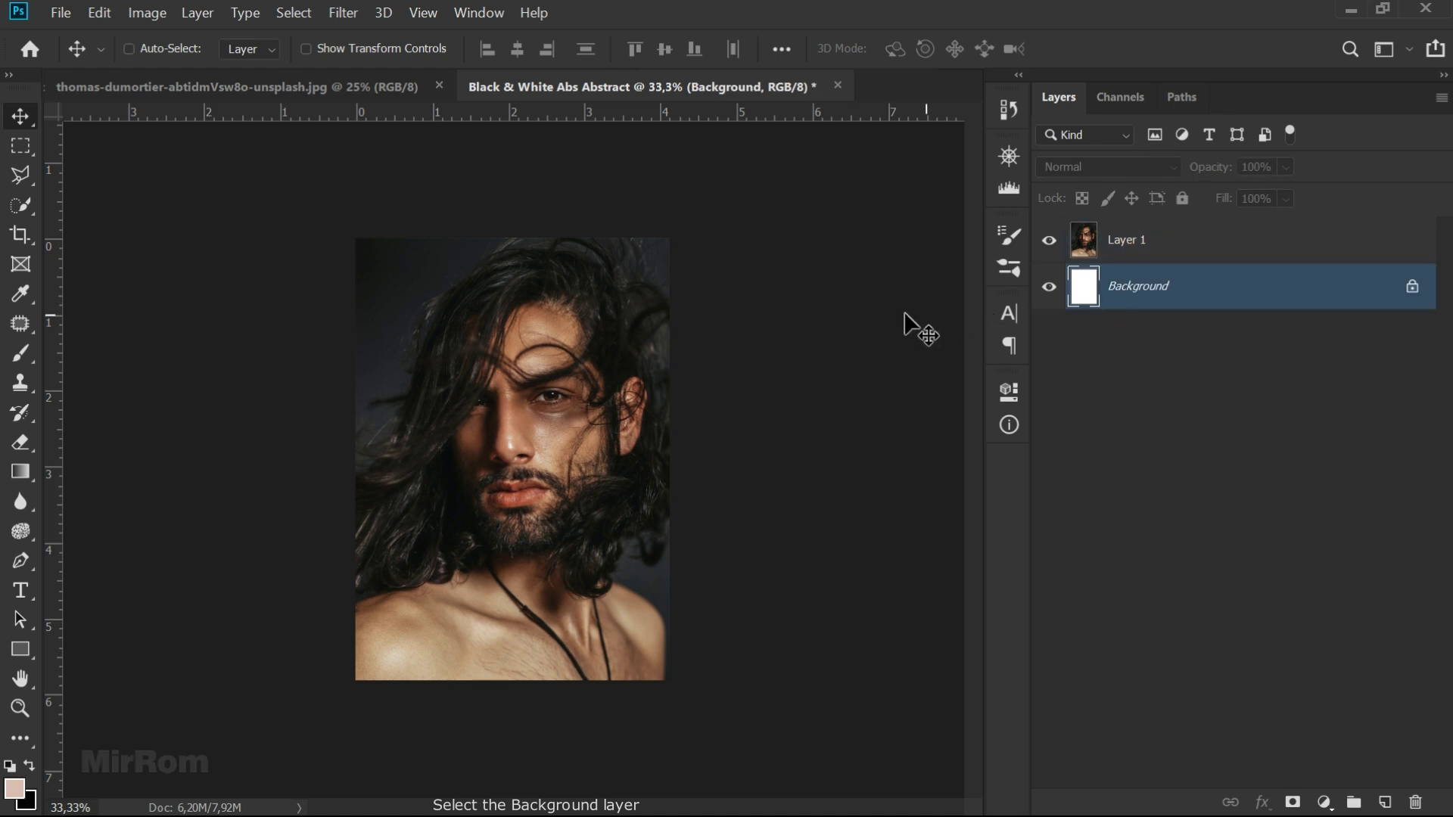
pyautogui.click(384, 87)
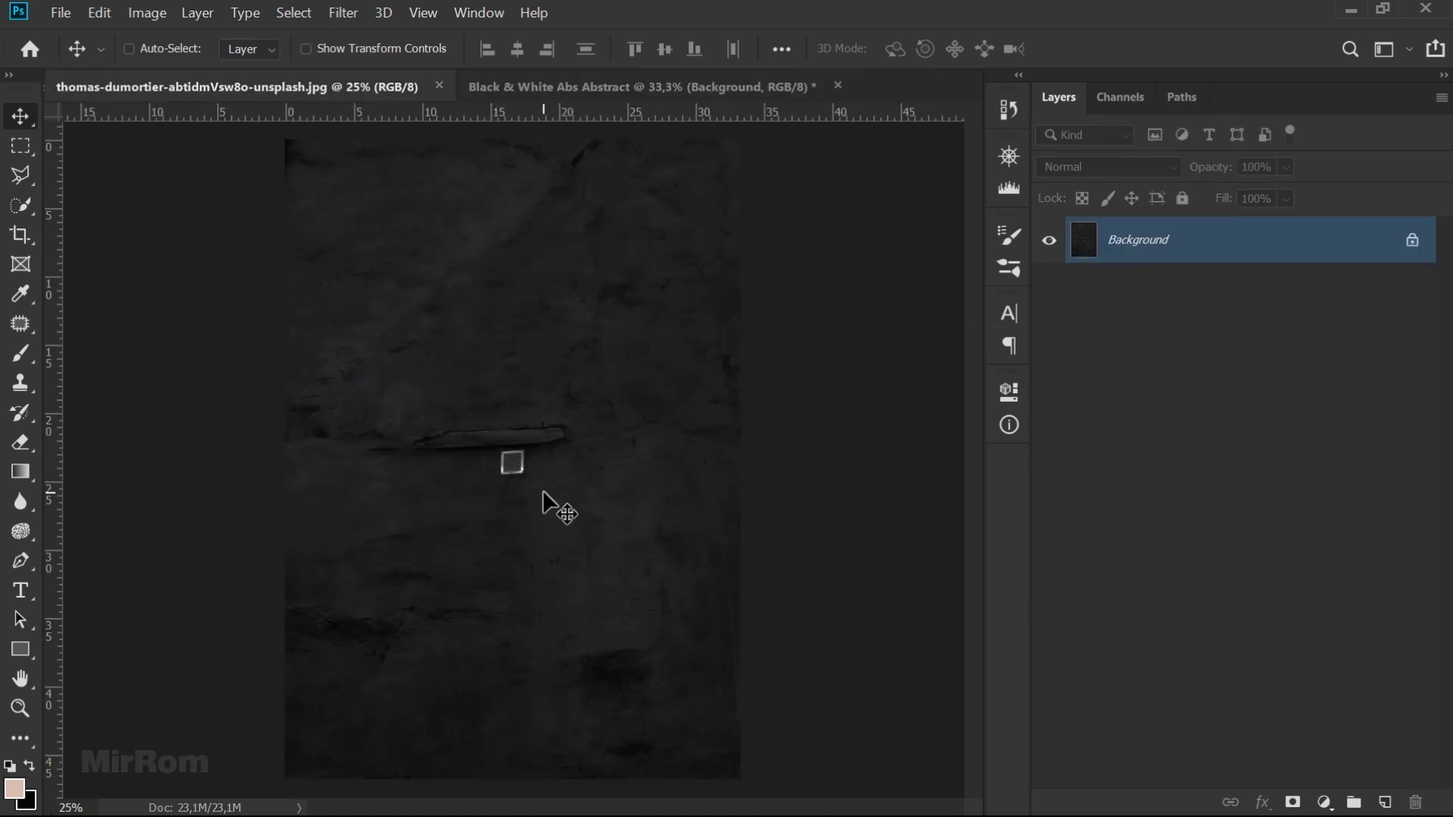
pyautogui.hotkey('ctrl', 'a')
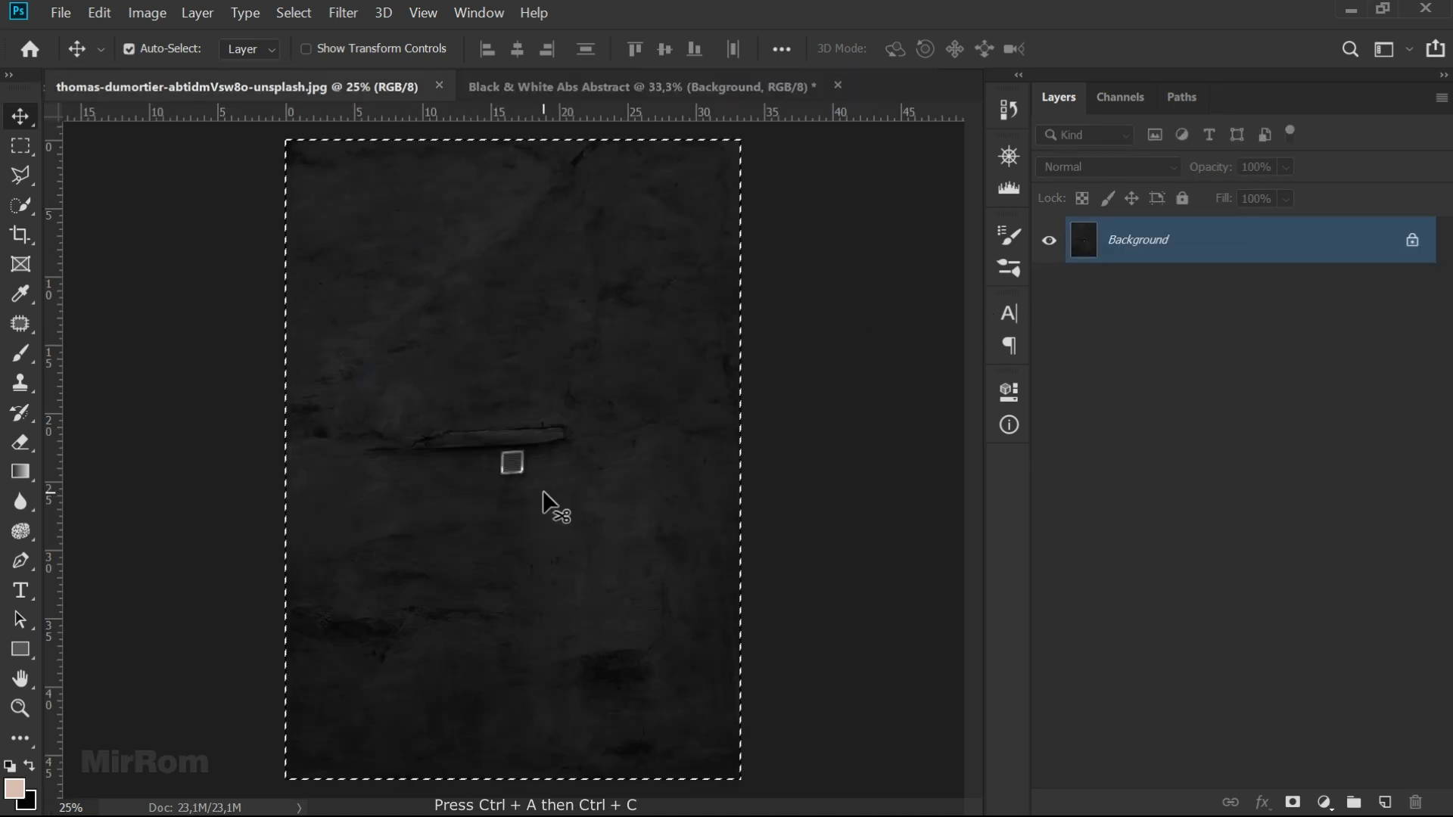
pyautogui.hotkey('ctrl', 'c')
pyautogui.click(518, 85)
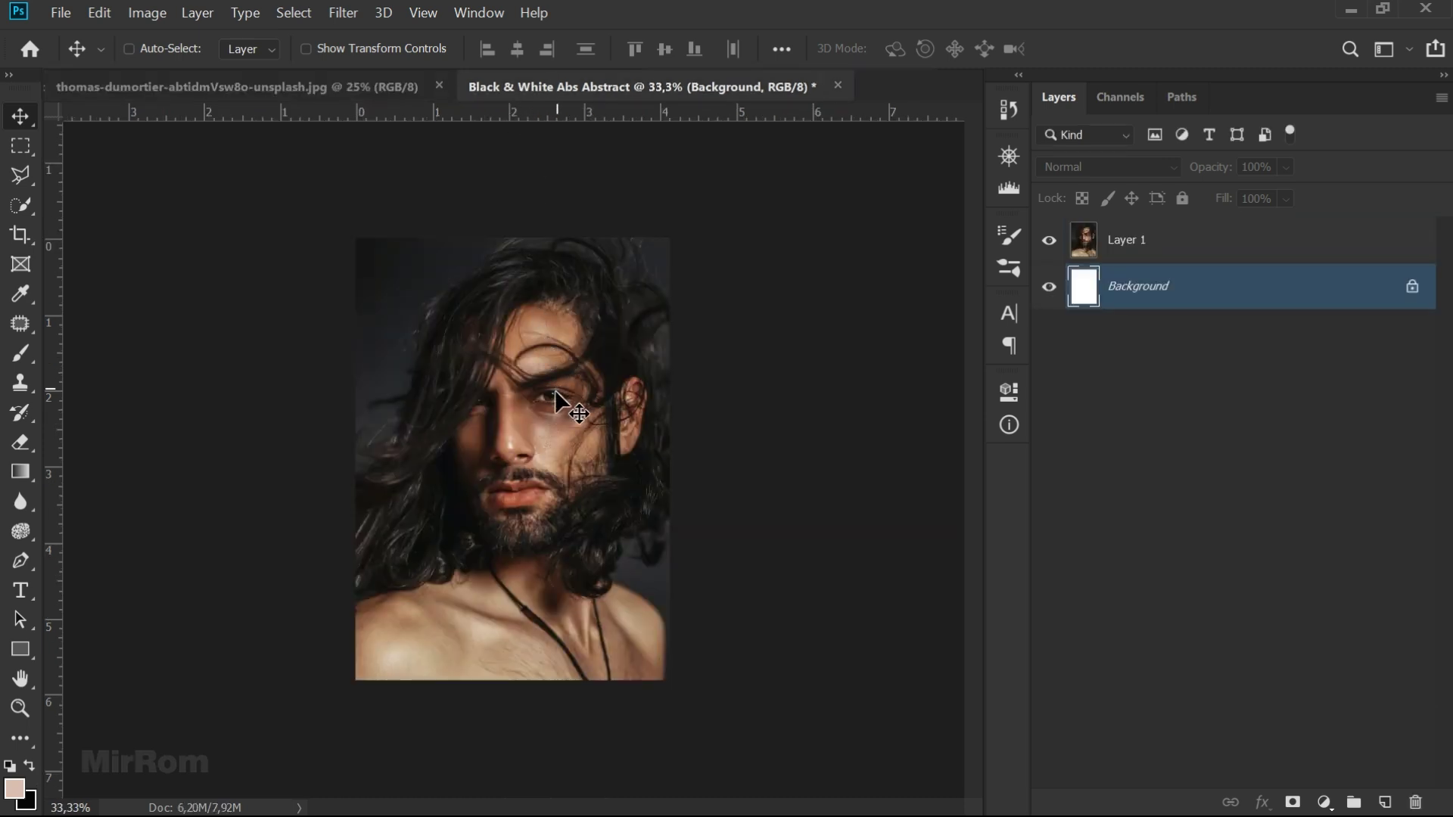
pyautogui.hotkey('ctrl', 'v')
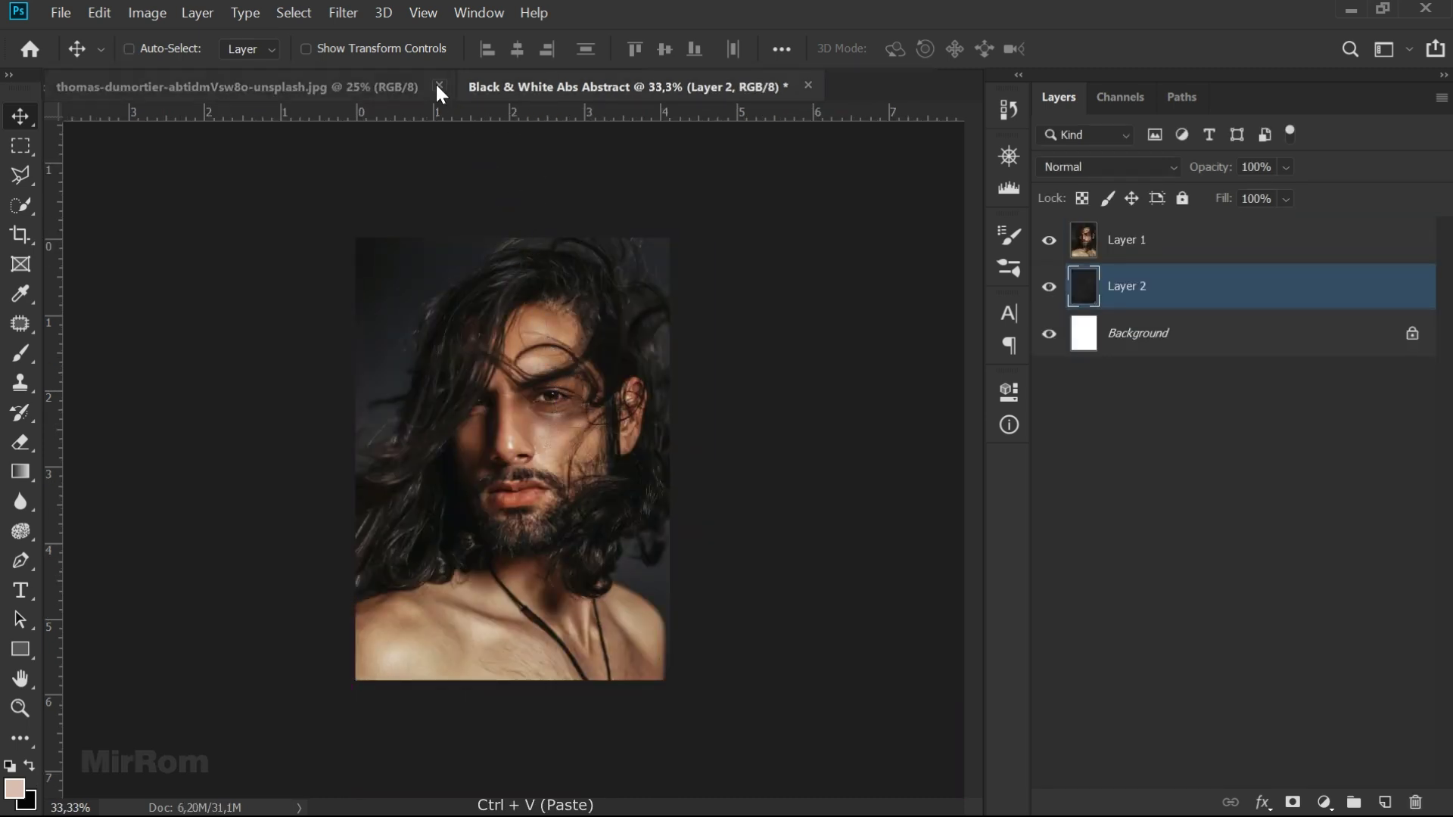
pyautogui.click(438, 85)
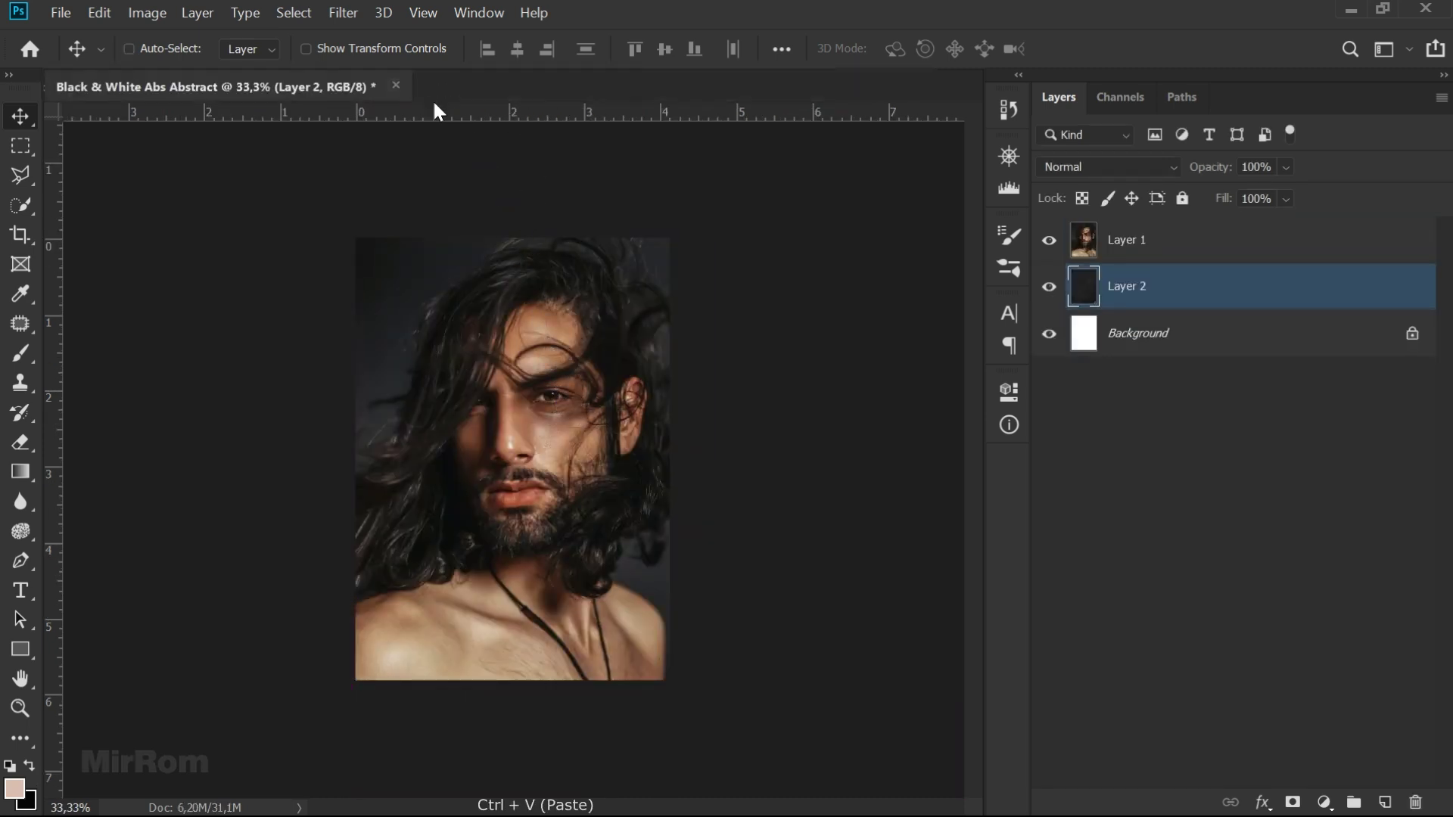
# - Lower Layer 1's opacity and scale the texture to about 54% to cover the canvas
pyautogui.click(1244, 256)
pyautogui.click(1268, 194)
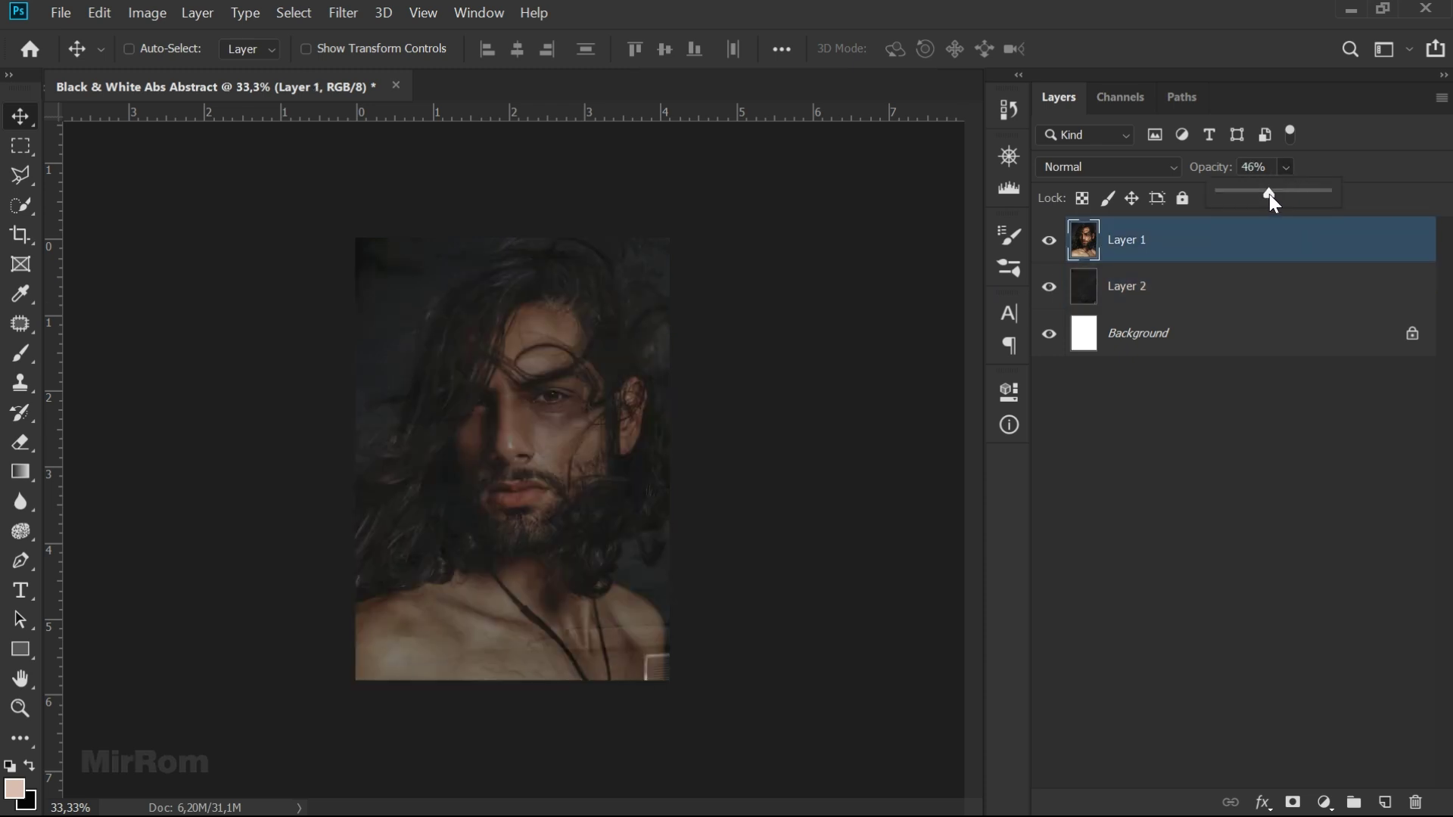
pyautogui.click(1226, 292)
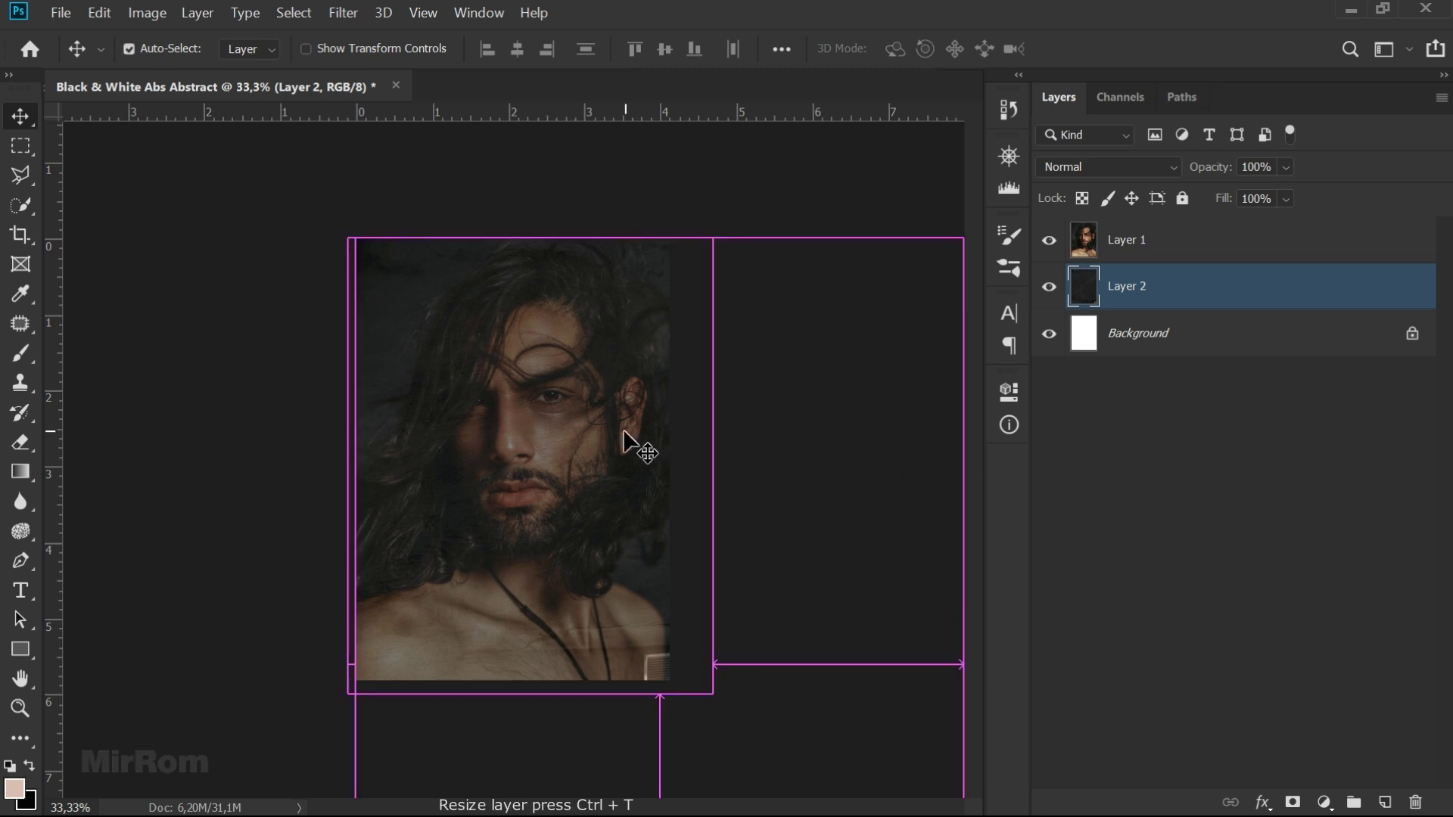
pyautogui.hotkey('ctrl', 't')
pyautogui.moveTo(616, 412); pyautogui.dragTo(523, 355)
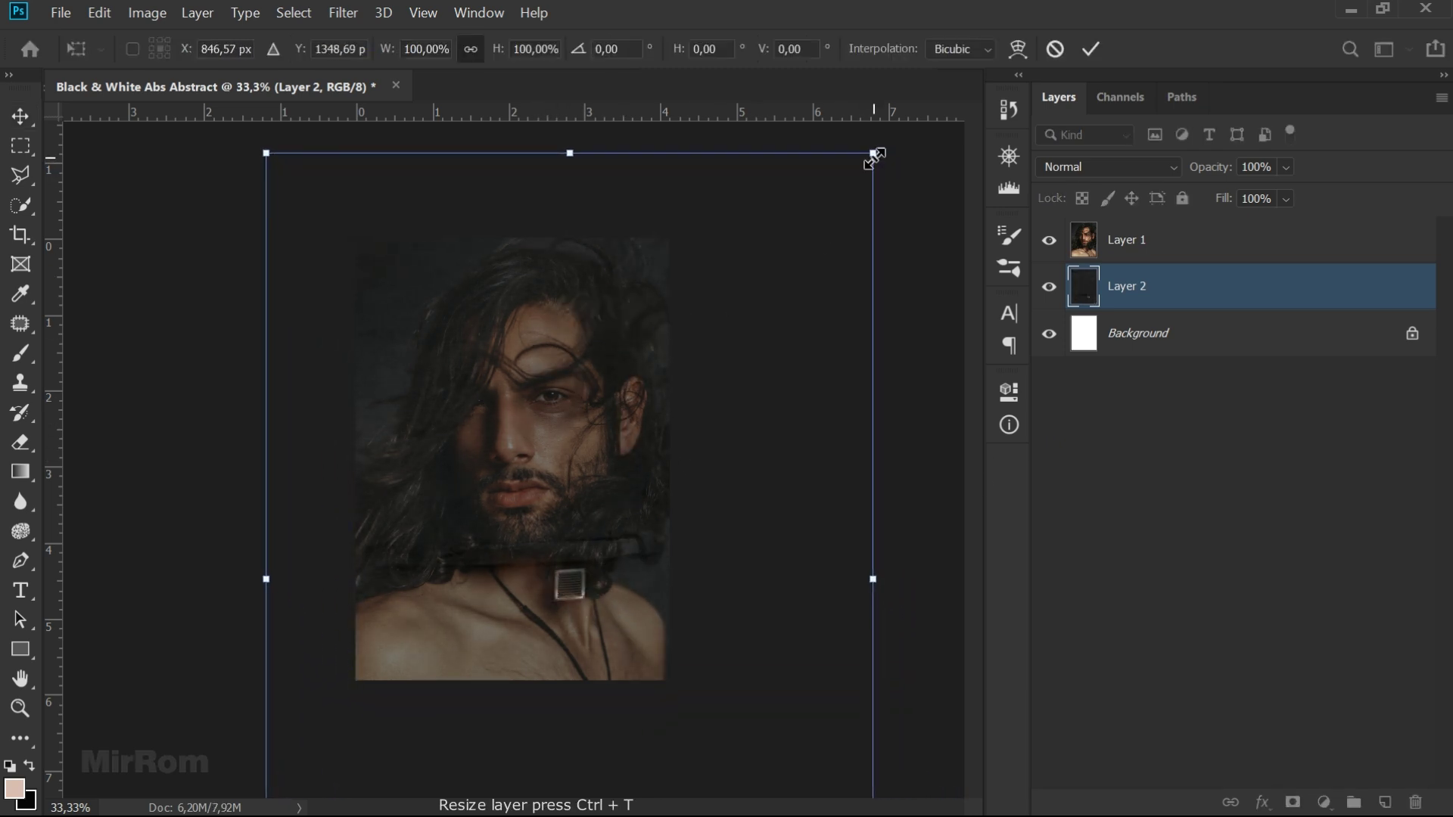
pyautogui.moveTo(872, 152); pyautogui.dragTo(668, 438)
pyautogui.moveTo(650, 507); pyautogui.dragTo(707, 243)
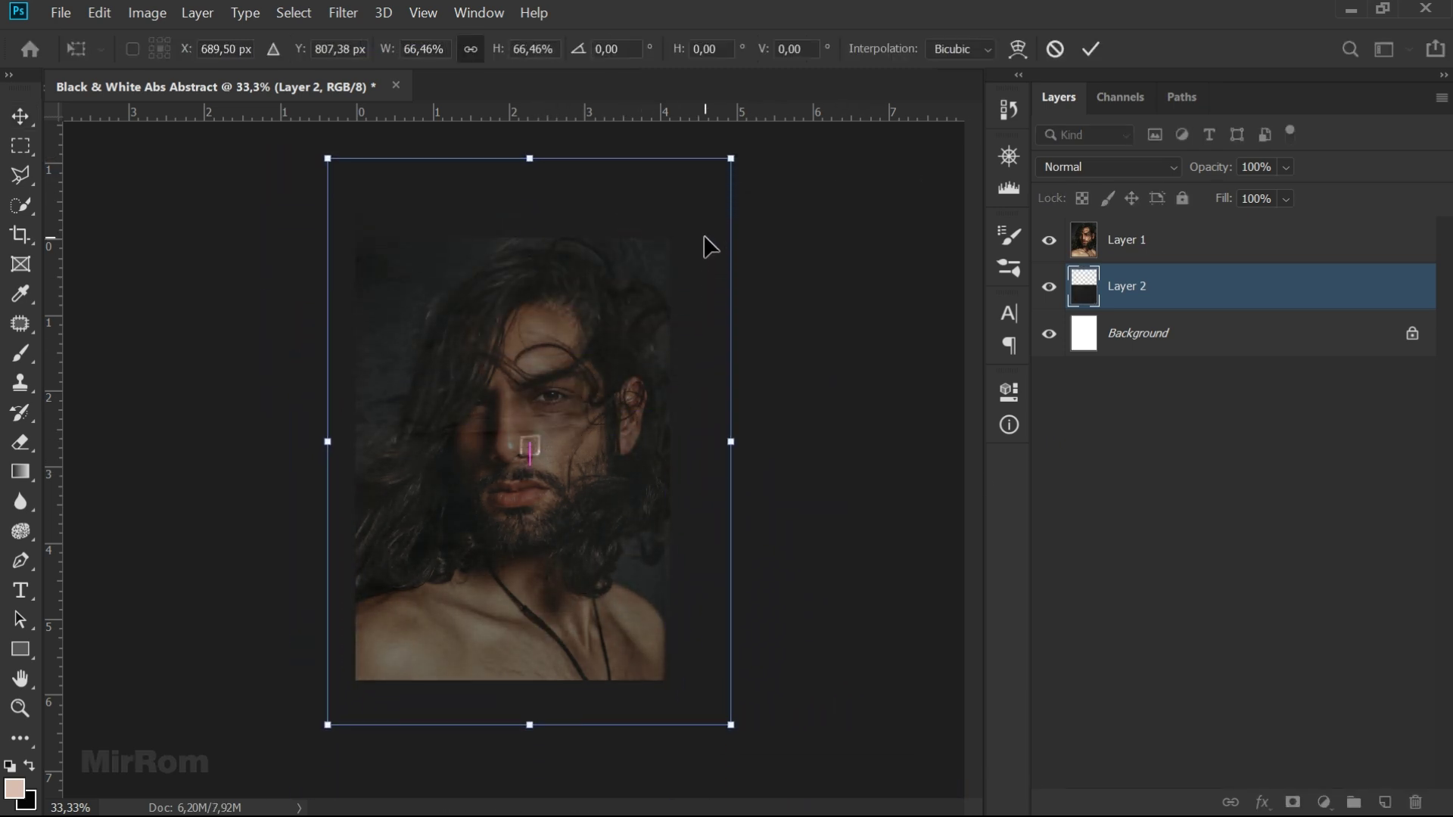
pyautogui.moveTo(331, 161); pyautogui.dragTo(349, 185)
pyautogui.moveTo(732, 183); pyautogui.dragTo(705, 227)
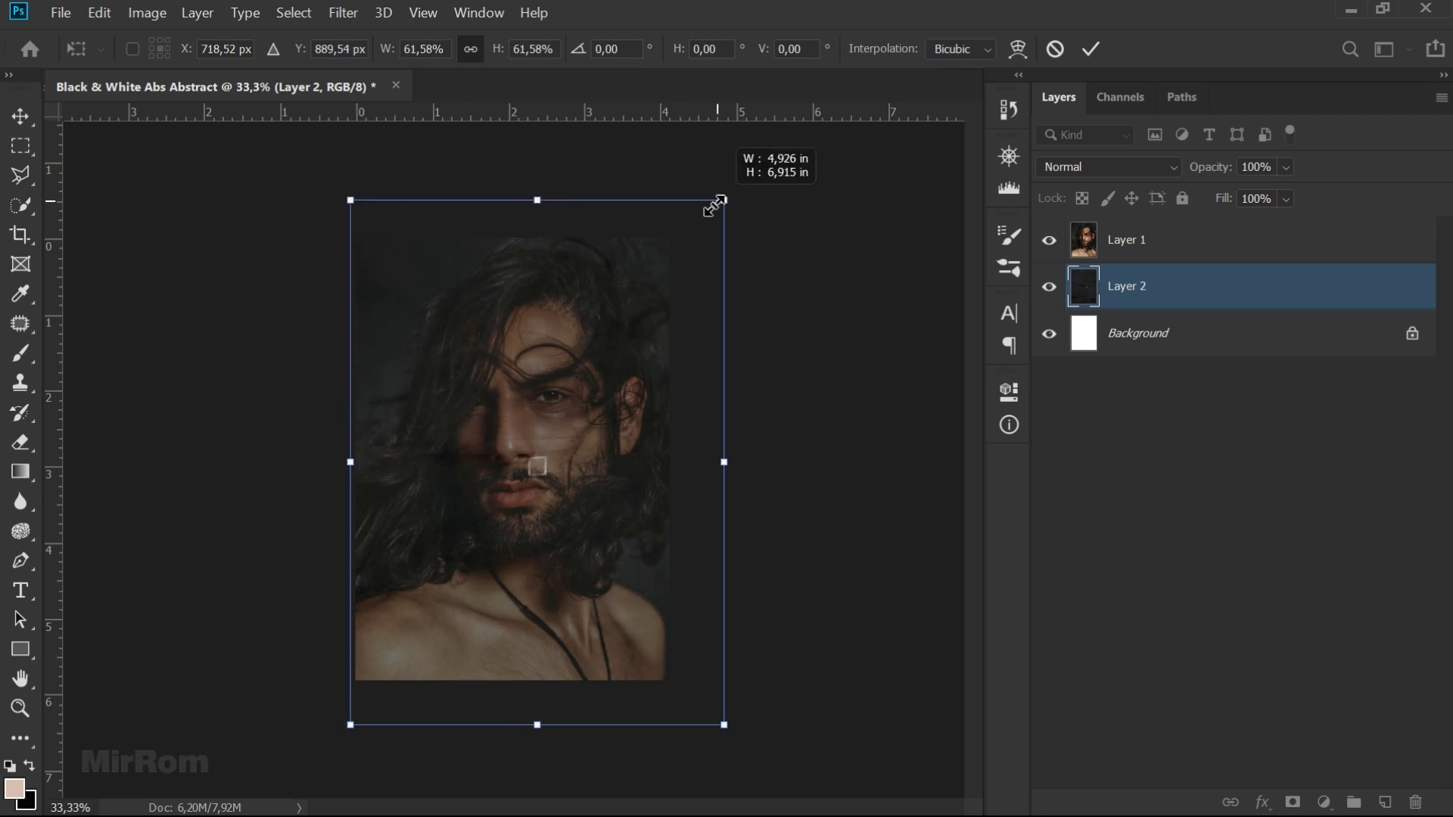
pyautogui.moveTo(706, 723); pyautogui.dragTo(681, 691)
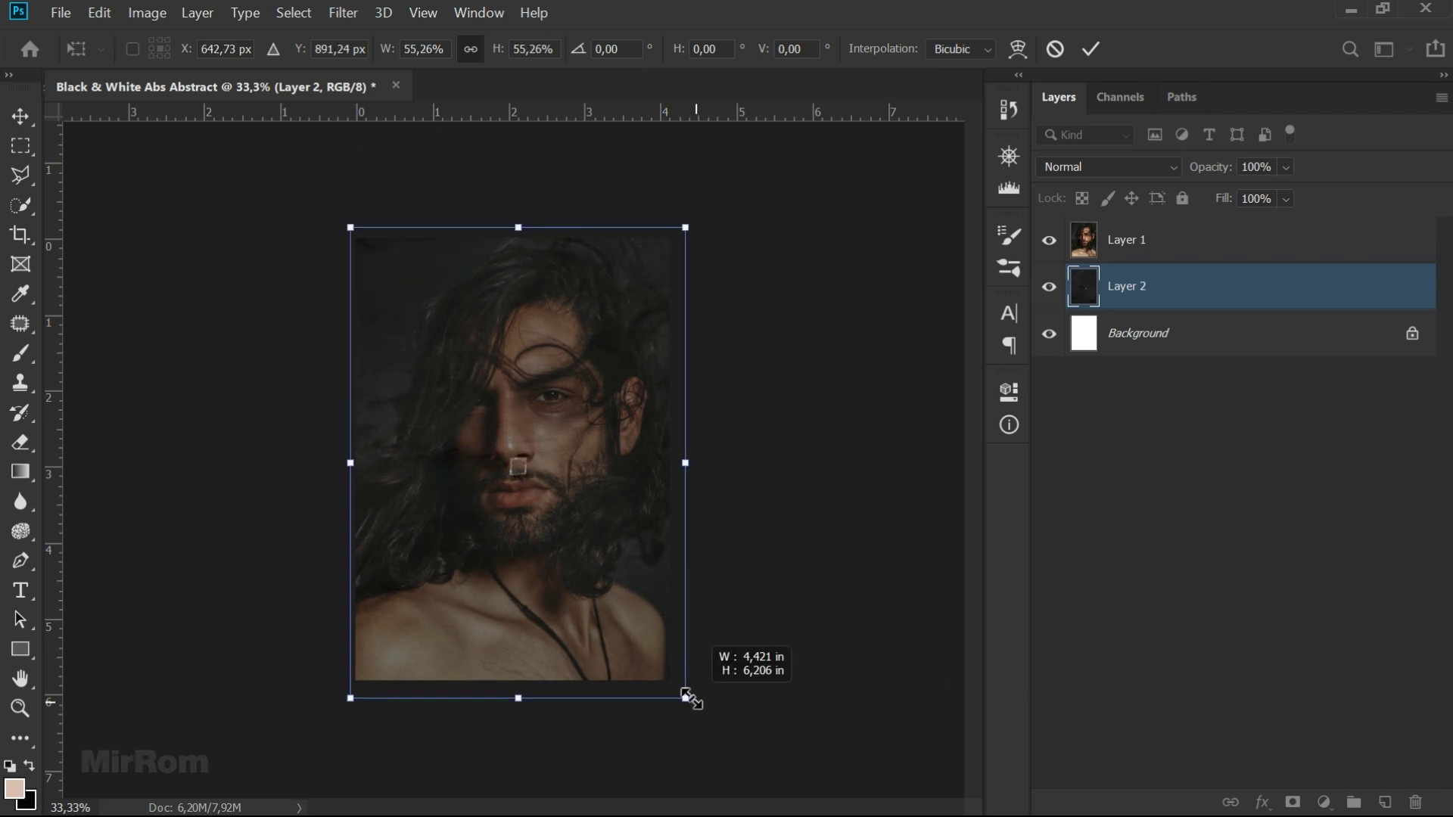
pyautogui.moveTo(638, 590); pyautogui.dragTo(627, 575)
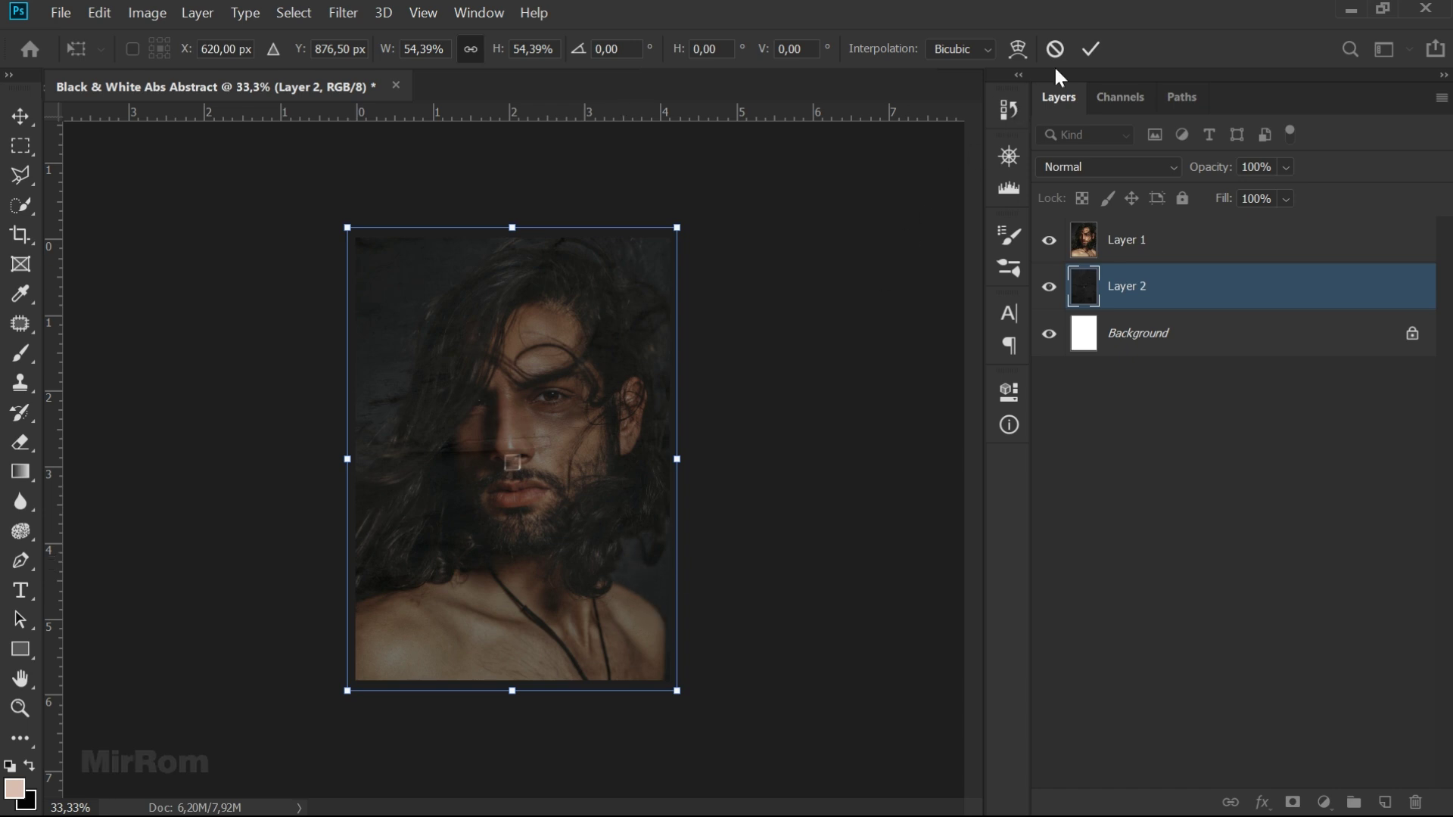
pyautogui.click(1091, 48)
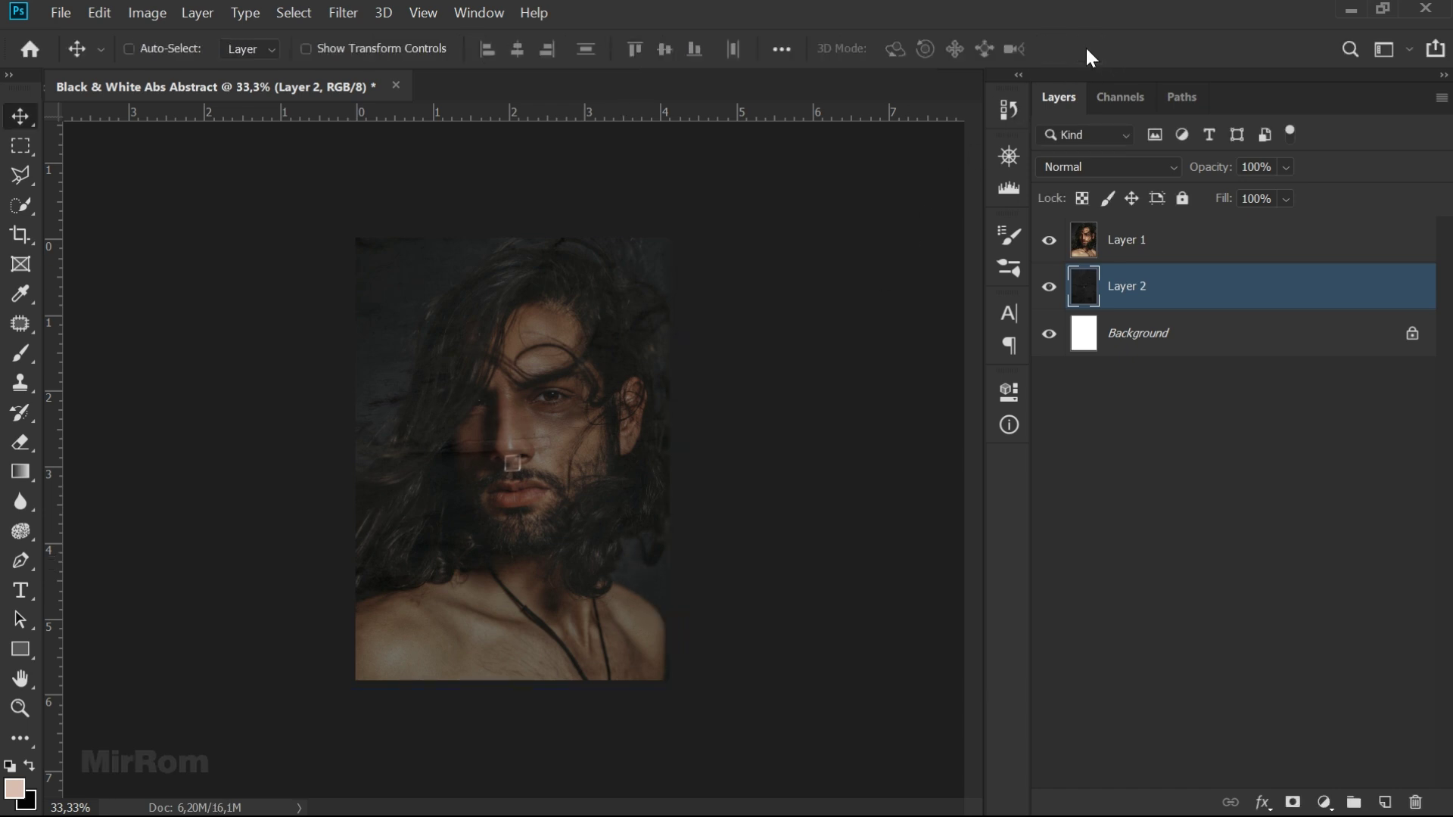
# - Restore Layer 1 to 100% opacity
pyautogui.click(1265, 252)
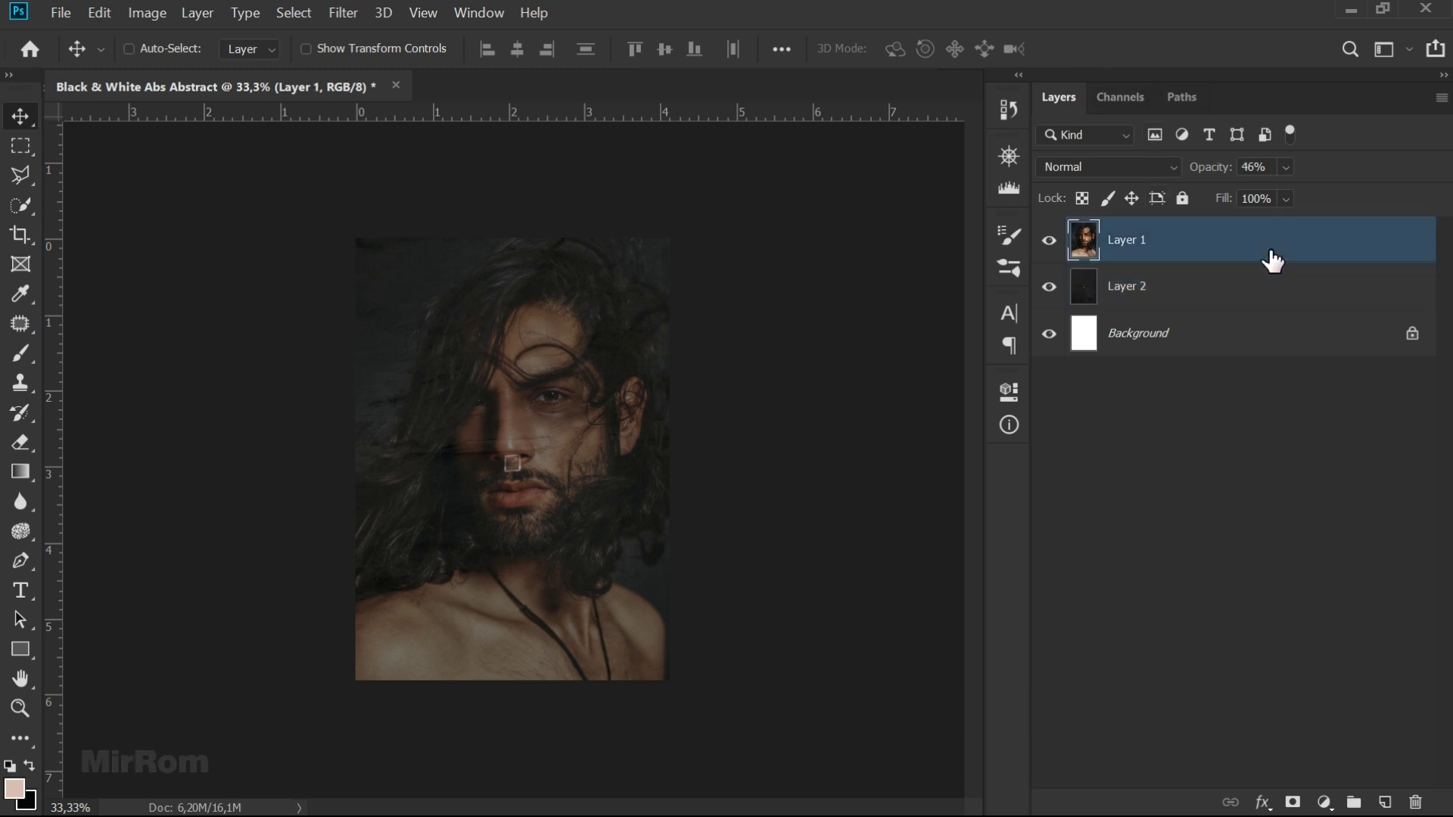
pyautogui.click(1285, 168)
pyautogui.moveTo(1304, 192); pyautogui.dragTo(1376, 188)
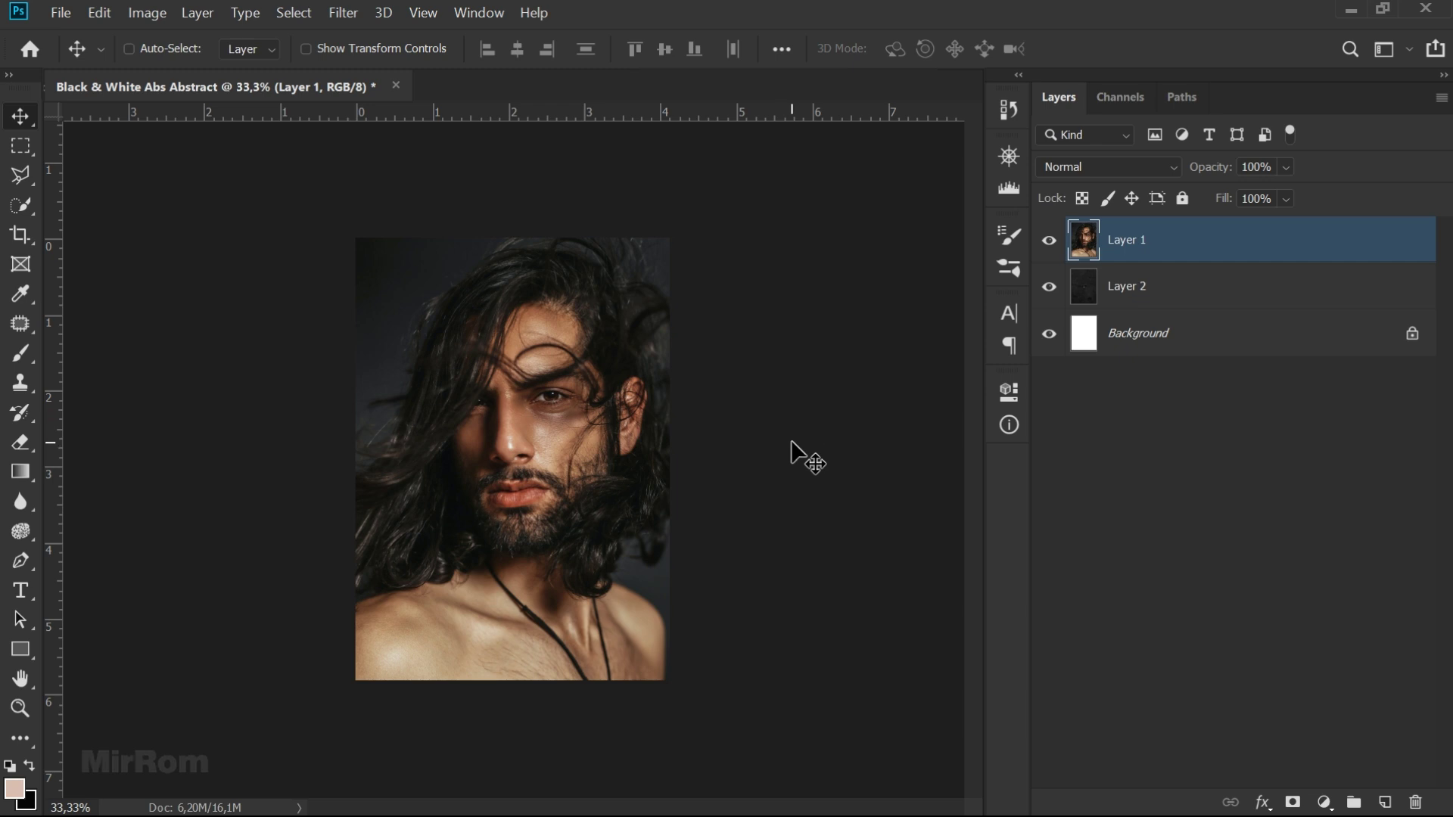
# - Add a Curves adjustment layer above Layer 2, lowering the white point to darken the texture
pyautogui.click(1185, 297)
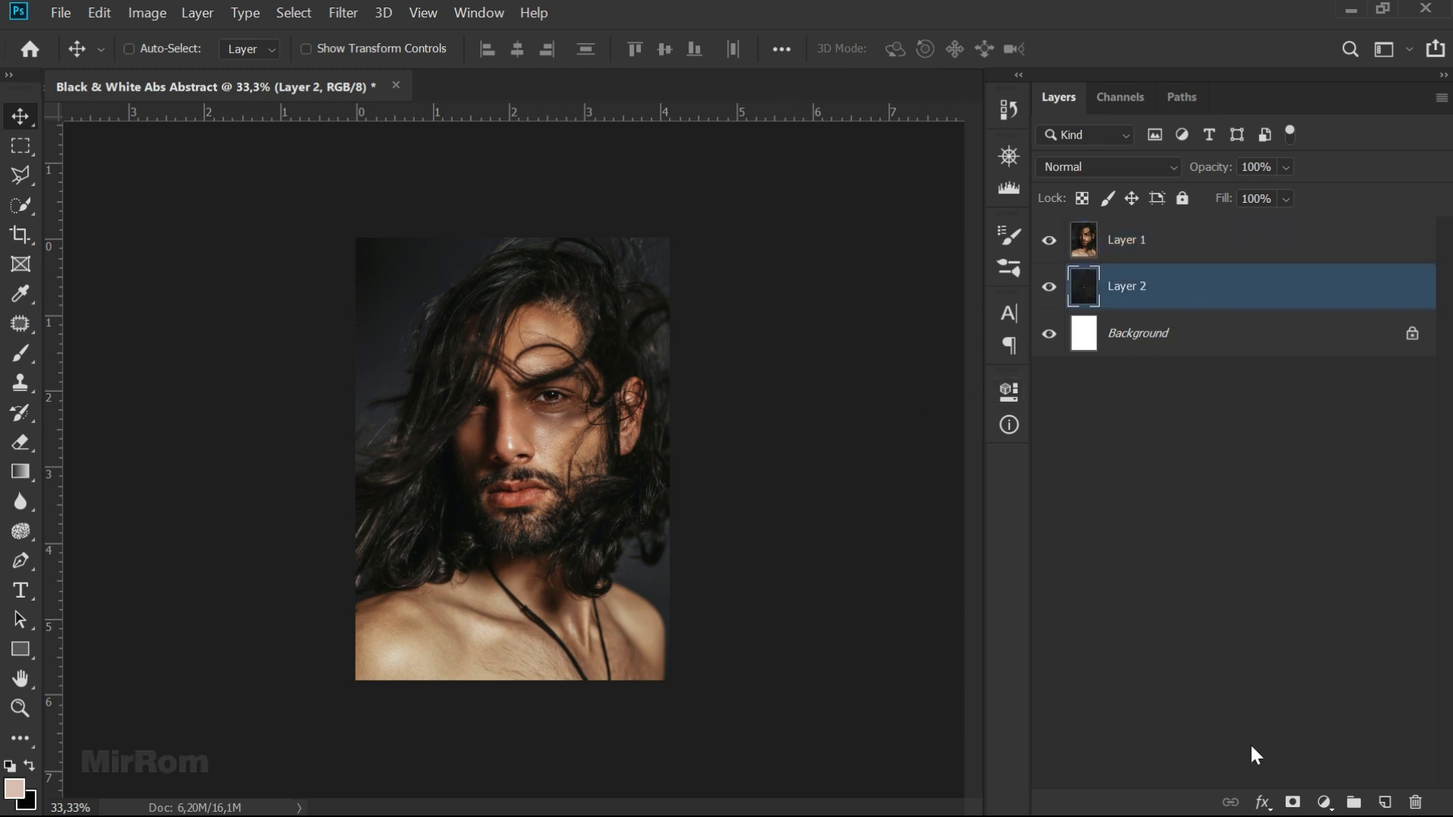
pyautogui.click(1324, 802)
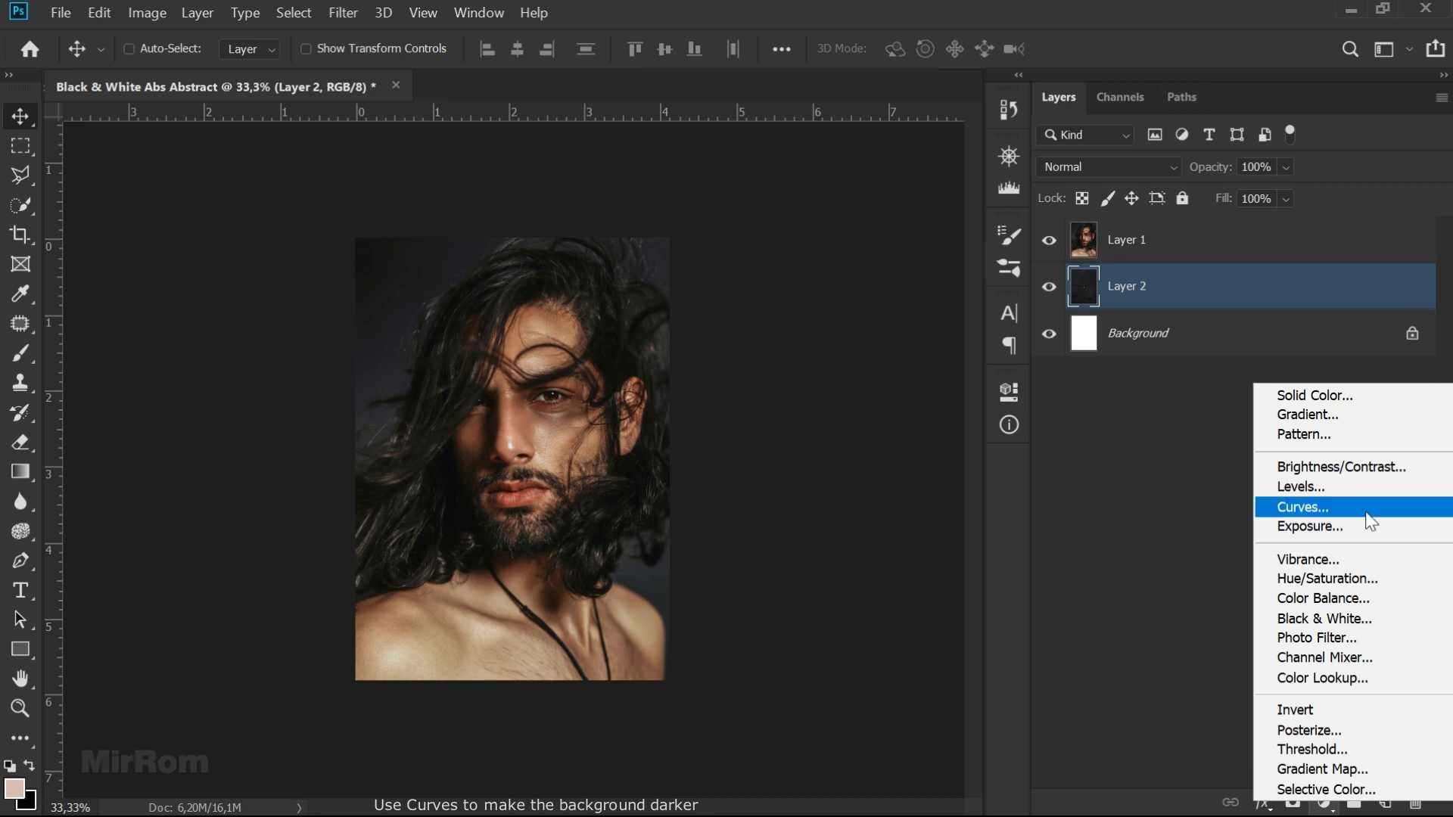
pyautogui.click(1332, 507)
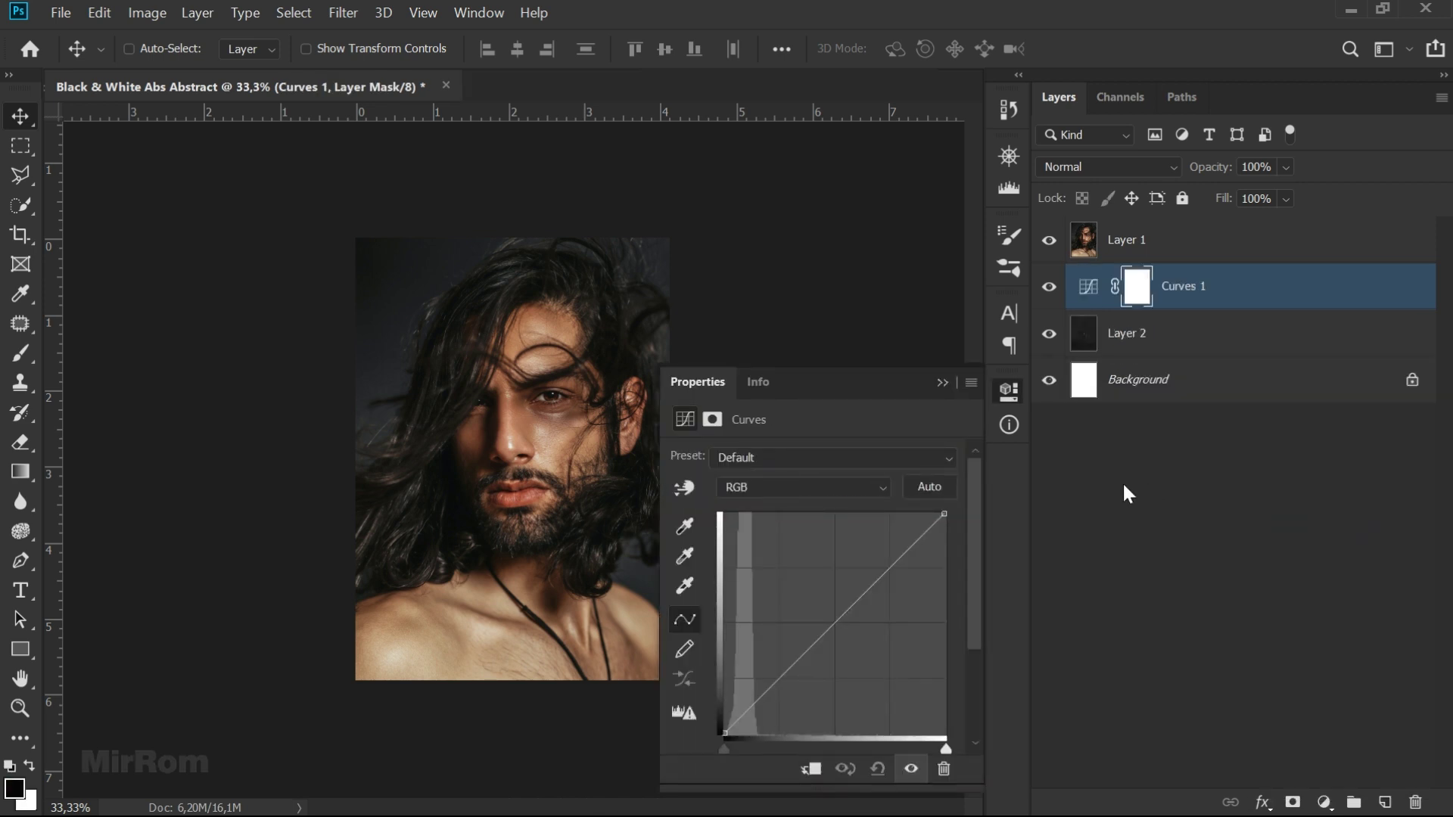
pyautogui.click(1048, 242)
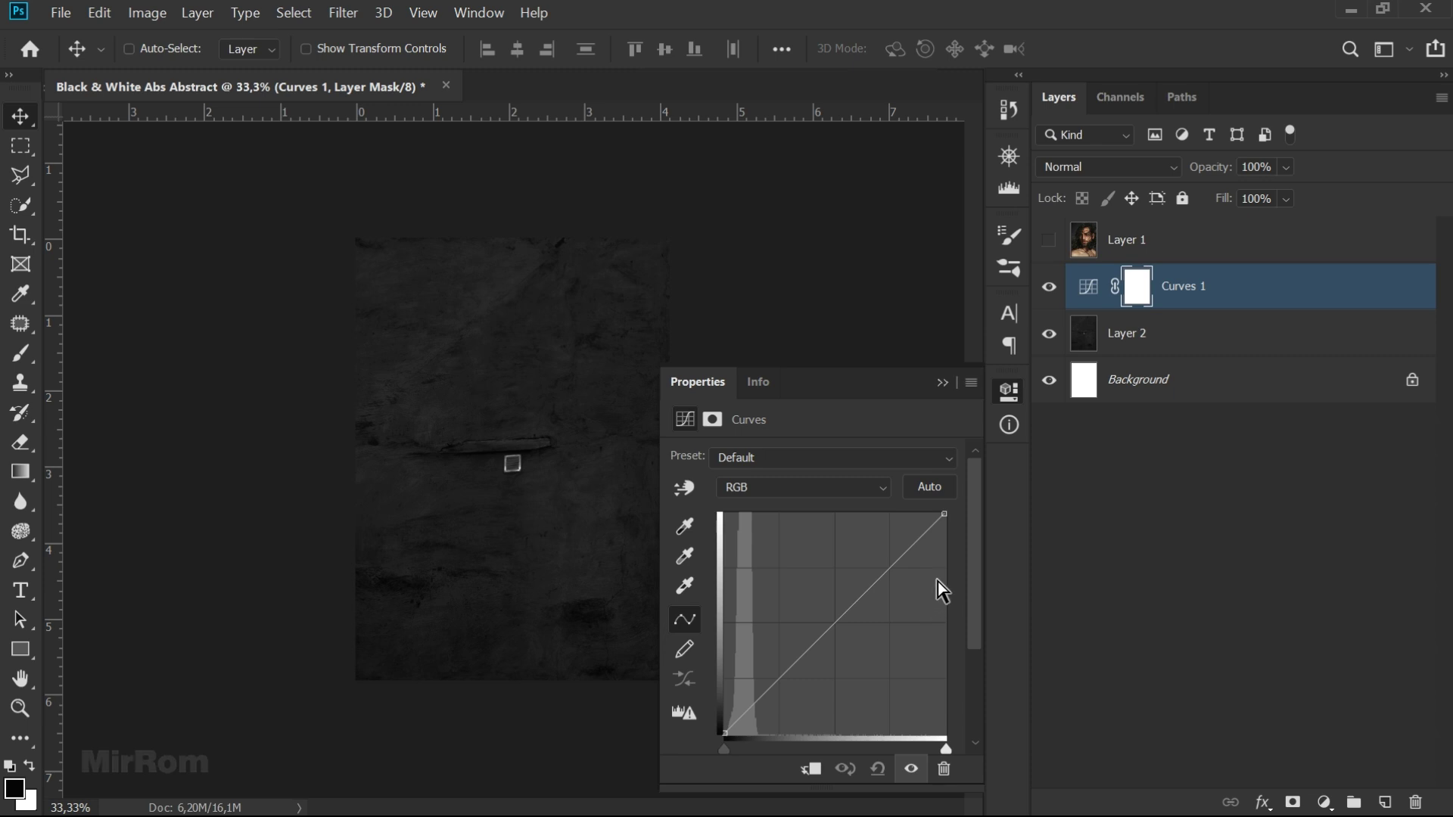
pyautogui.moveTo(944, 514); pyautogui.dragTo(965, 539)
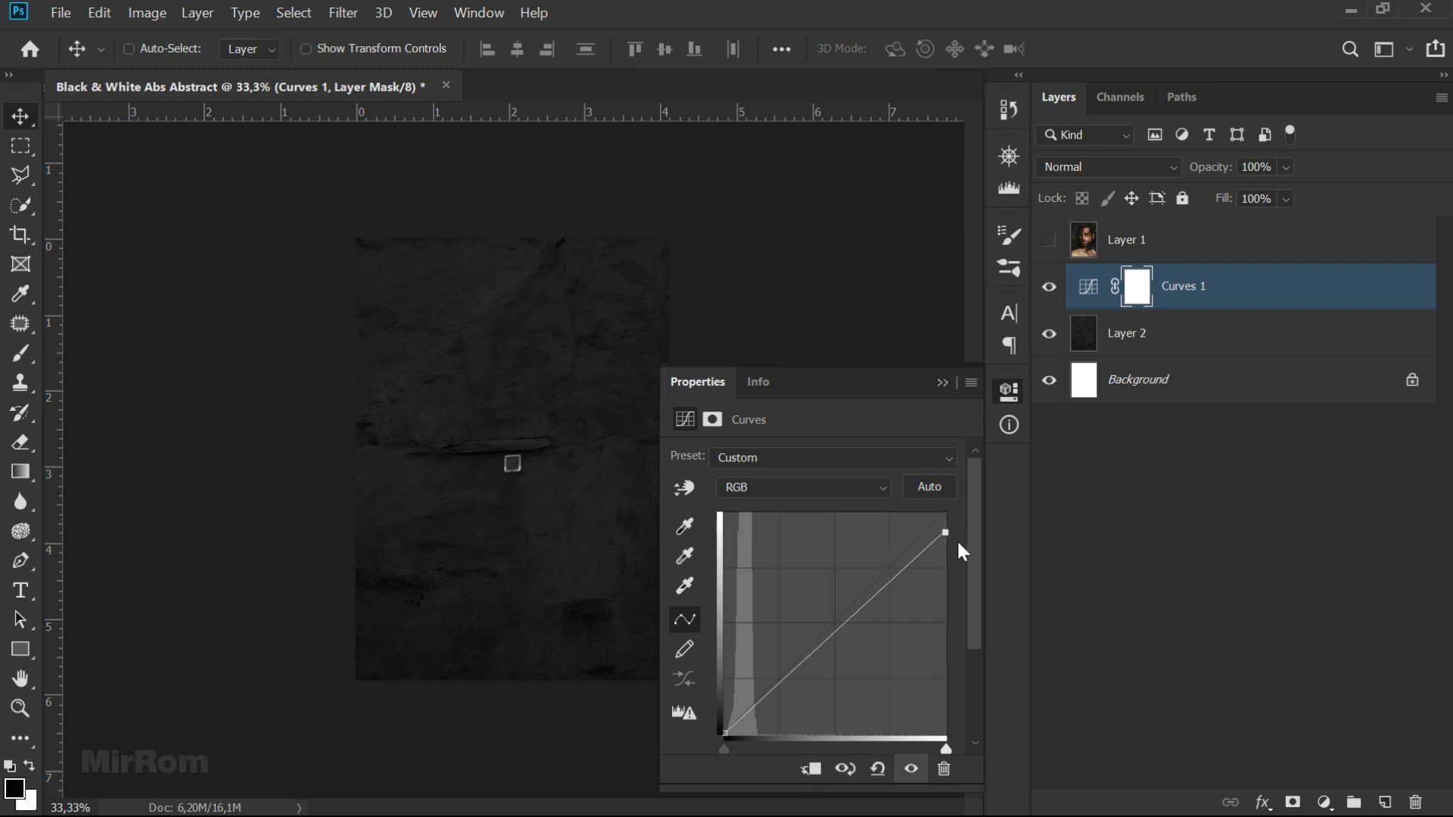
pyautogui.moveTo(956, 544); pyautogui.dragTo(956, 544)
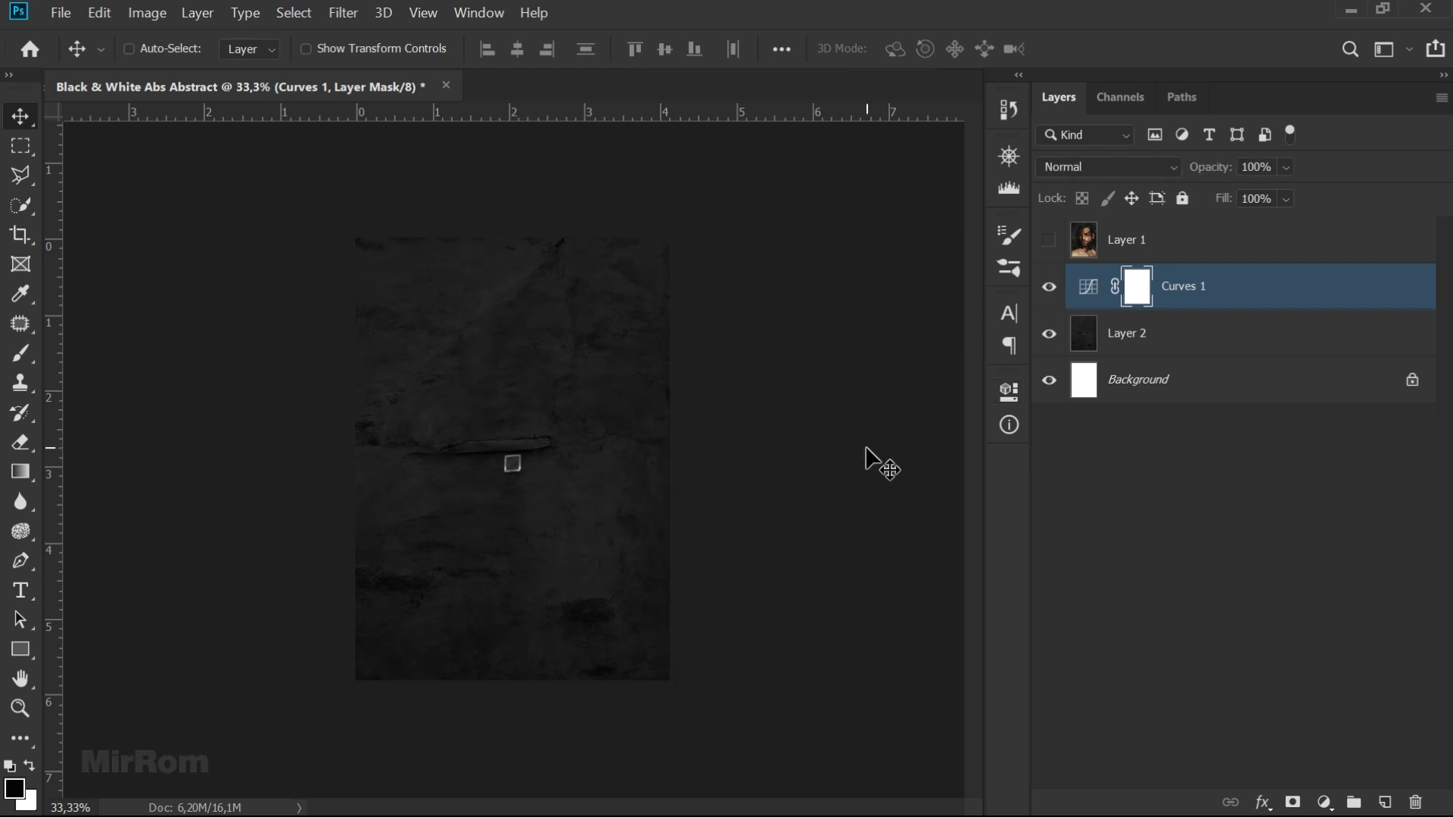
pyautogui.click(1135, 239)
pyautogui.click(1048, 241)
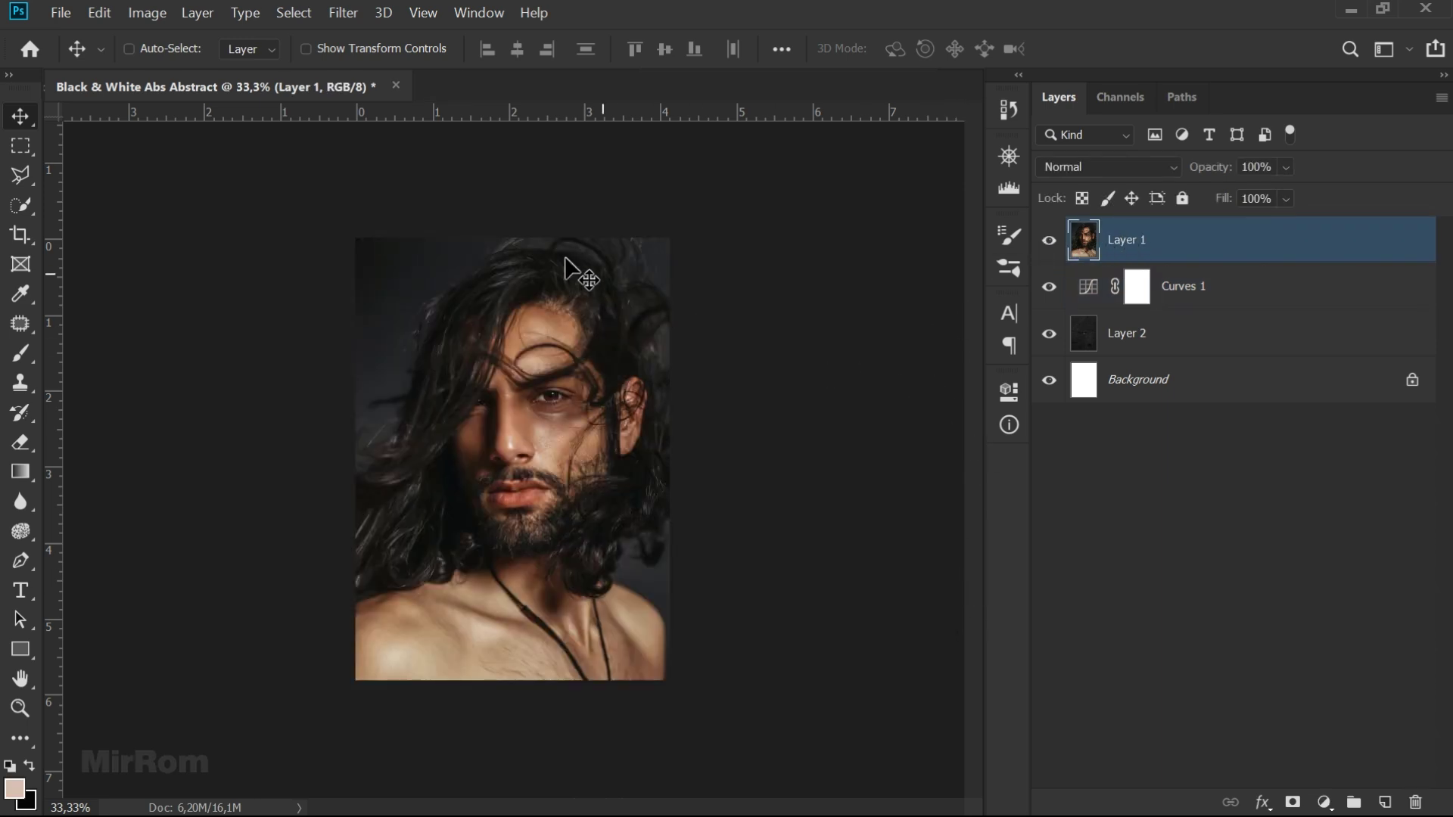
pyautogui.click(147, 13)
pyautogui.moveTo(180, 63)
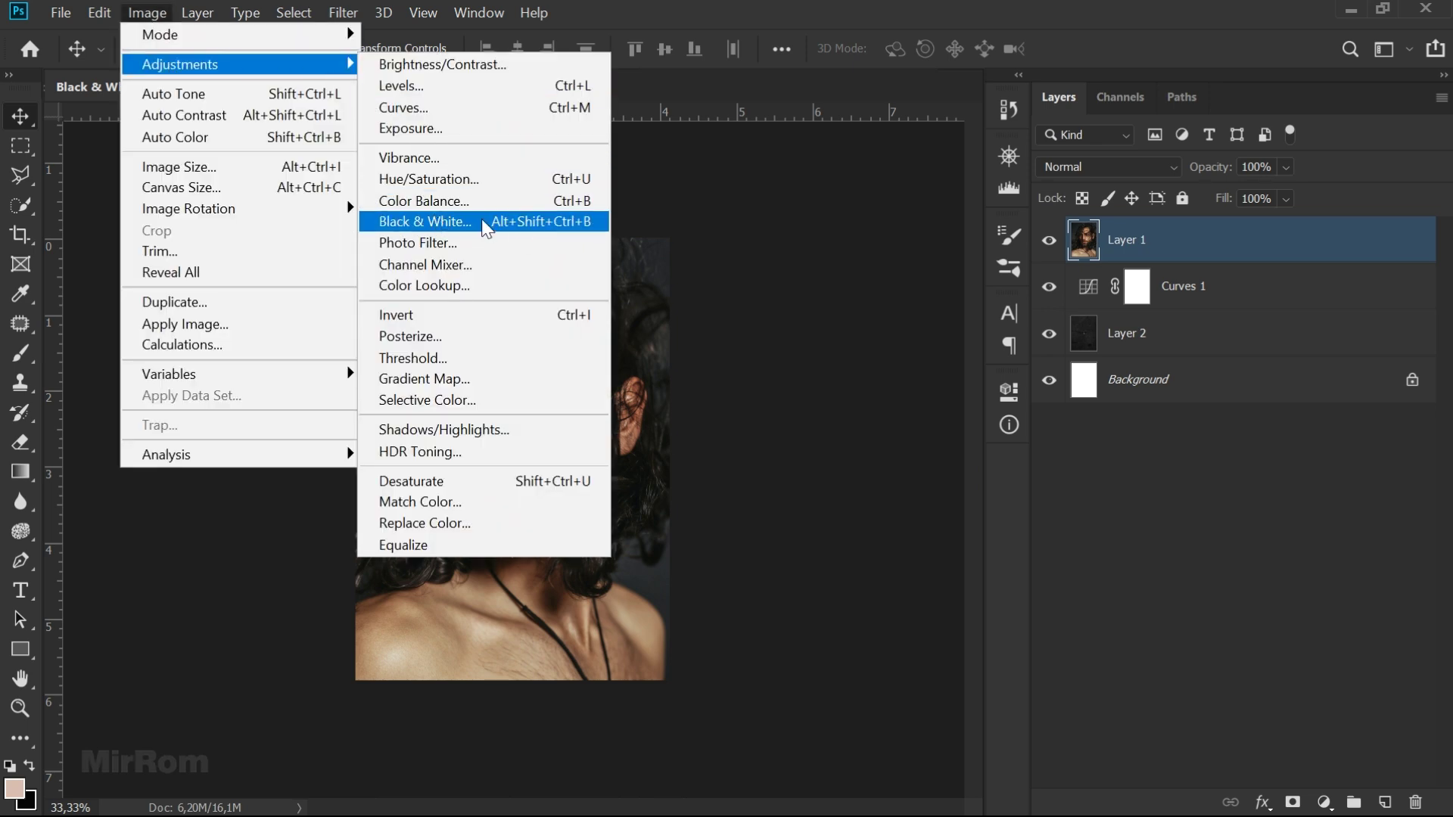
# - Convert the portrait to black and white with Reds at -8 and Yellows at -19
pyautogui.click(484, 229)
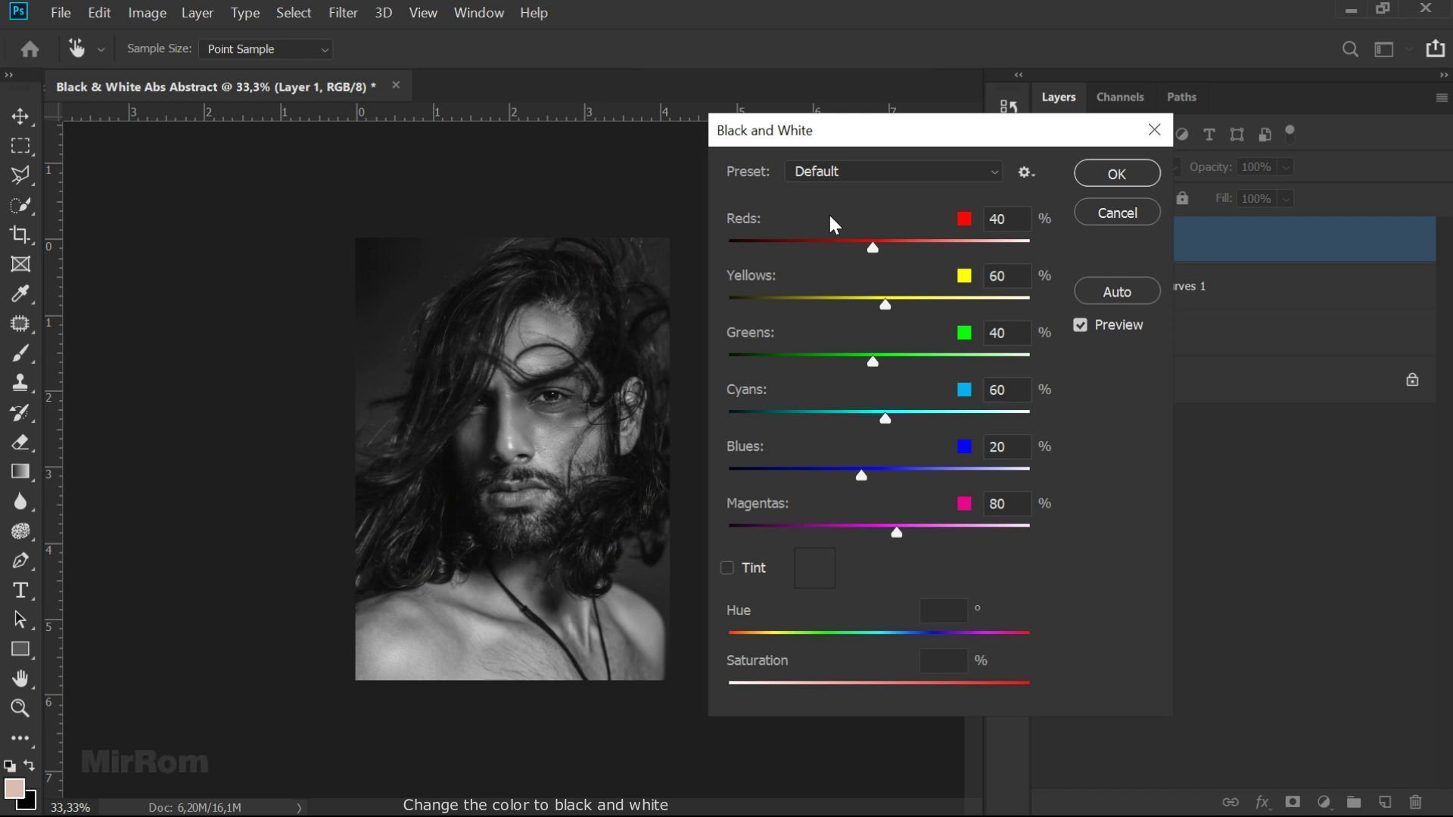
pyautogui.moveTo(872, 247); pyautogui.dragTo(843, 247)
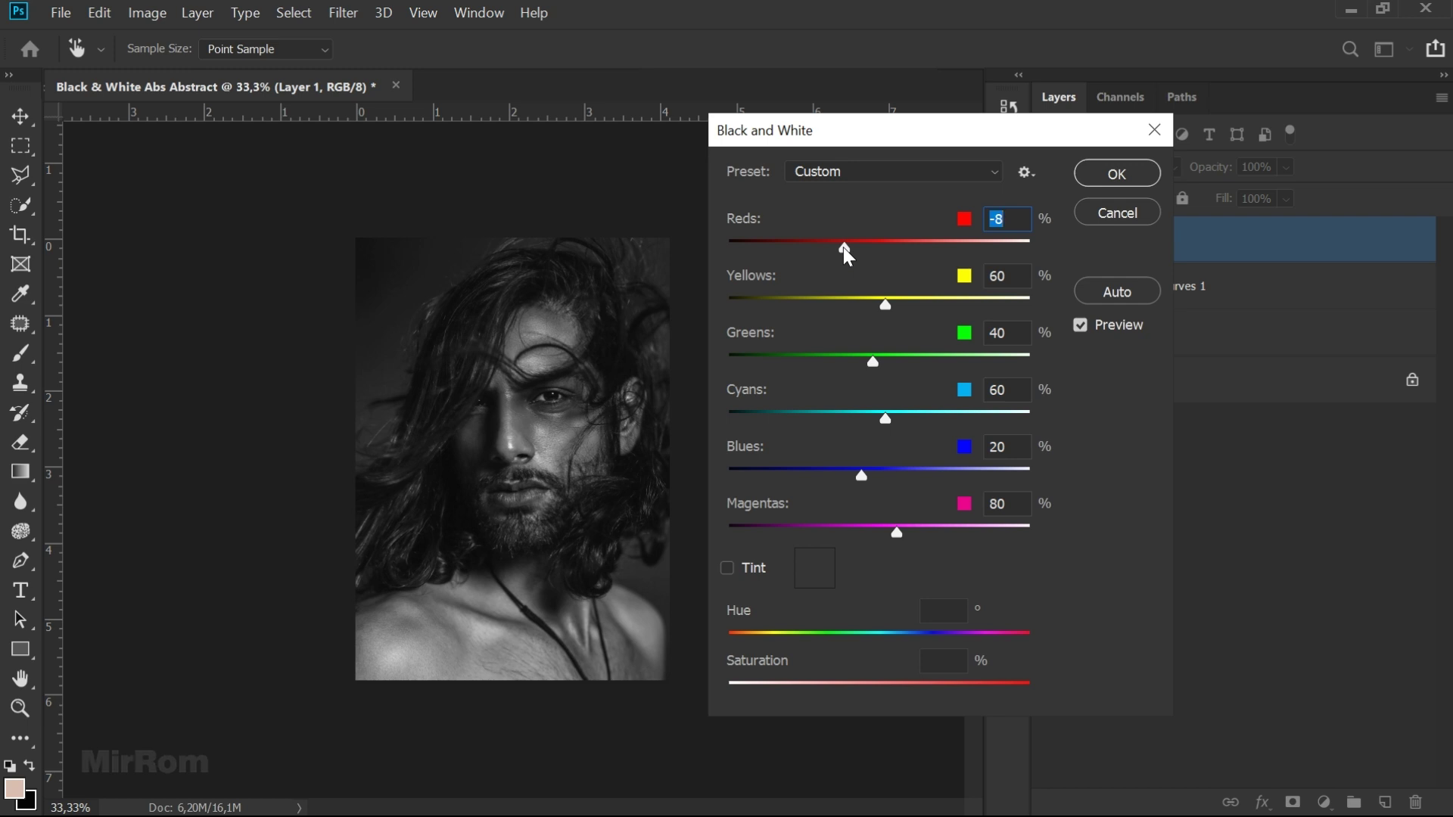
pyautogui.moveTo(875, 312); pyautogui.dragTo(839, 303)
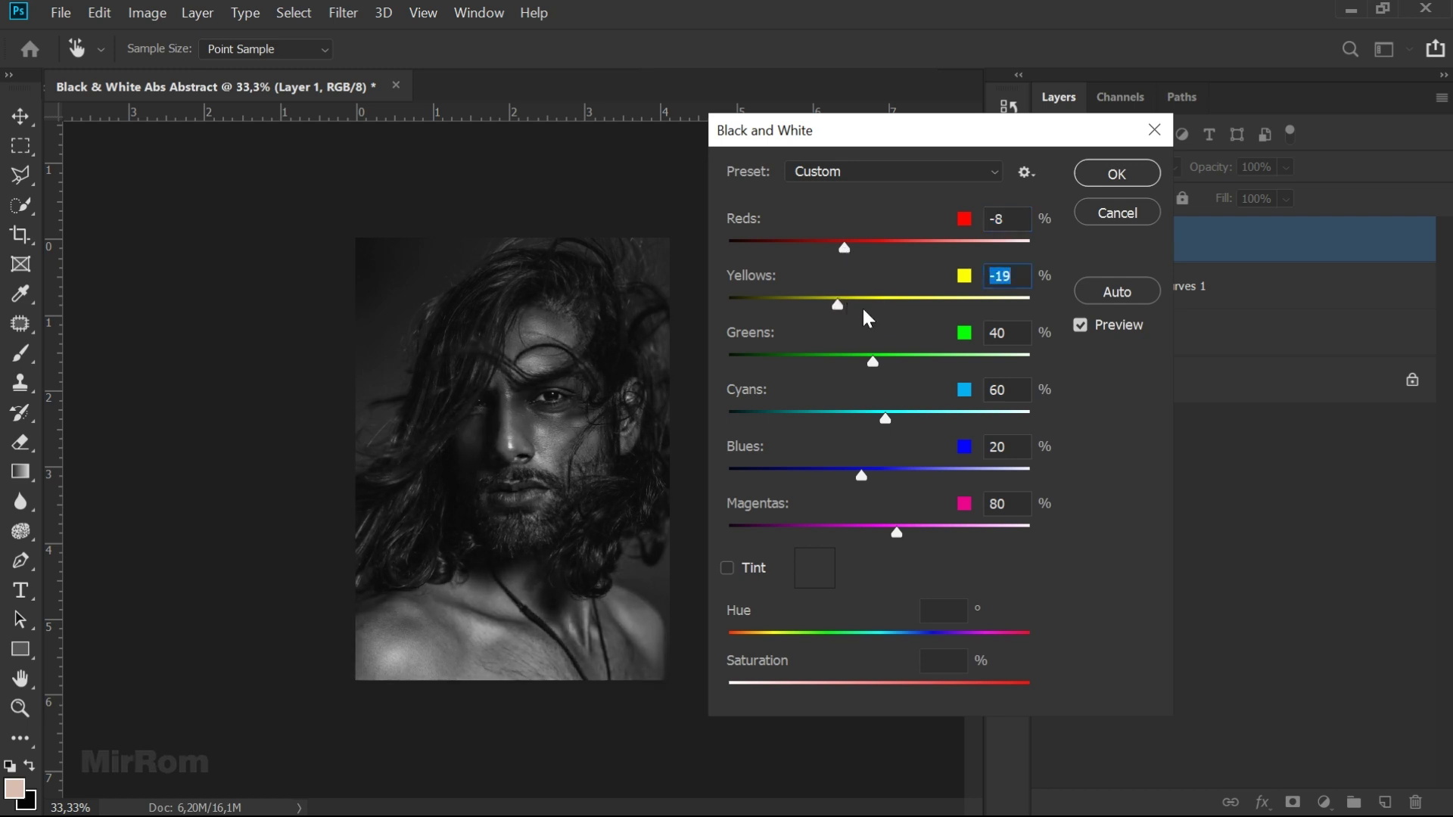
pyautogui.click(1015, 274)
pyautogui.click(1082, 324)
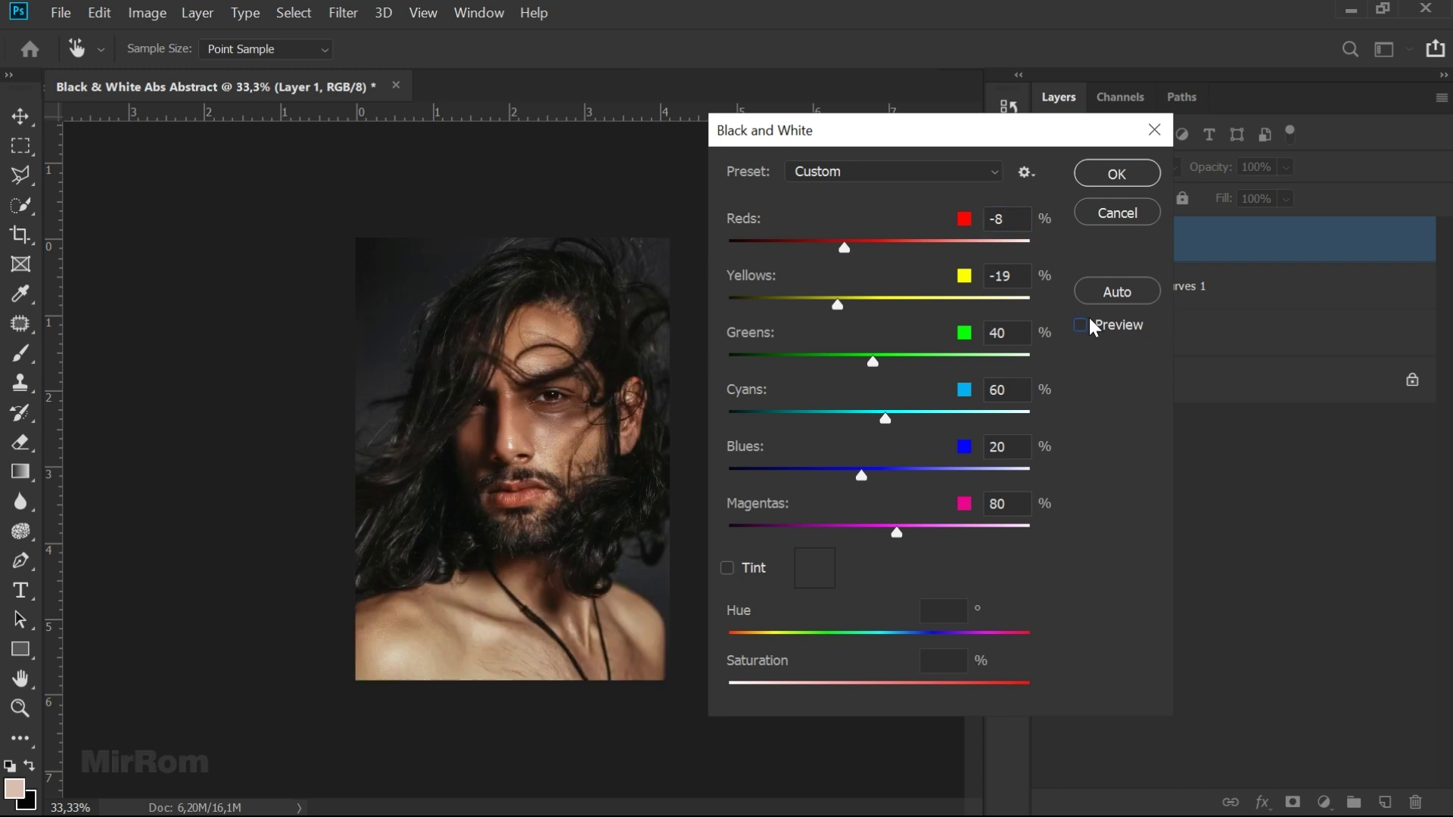
pyautogui.click(1115, 174)
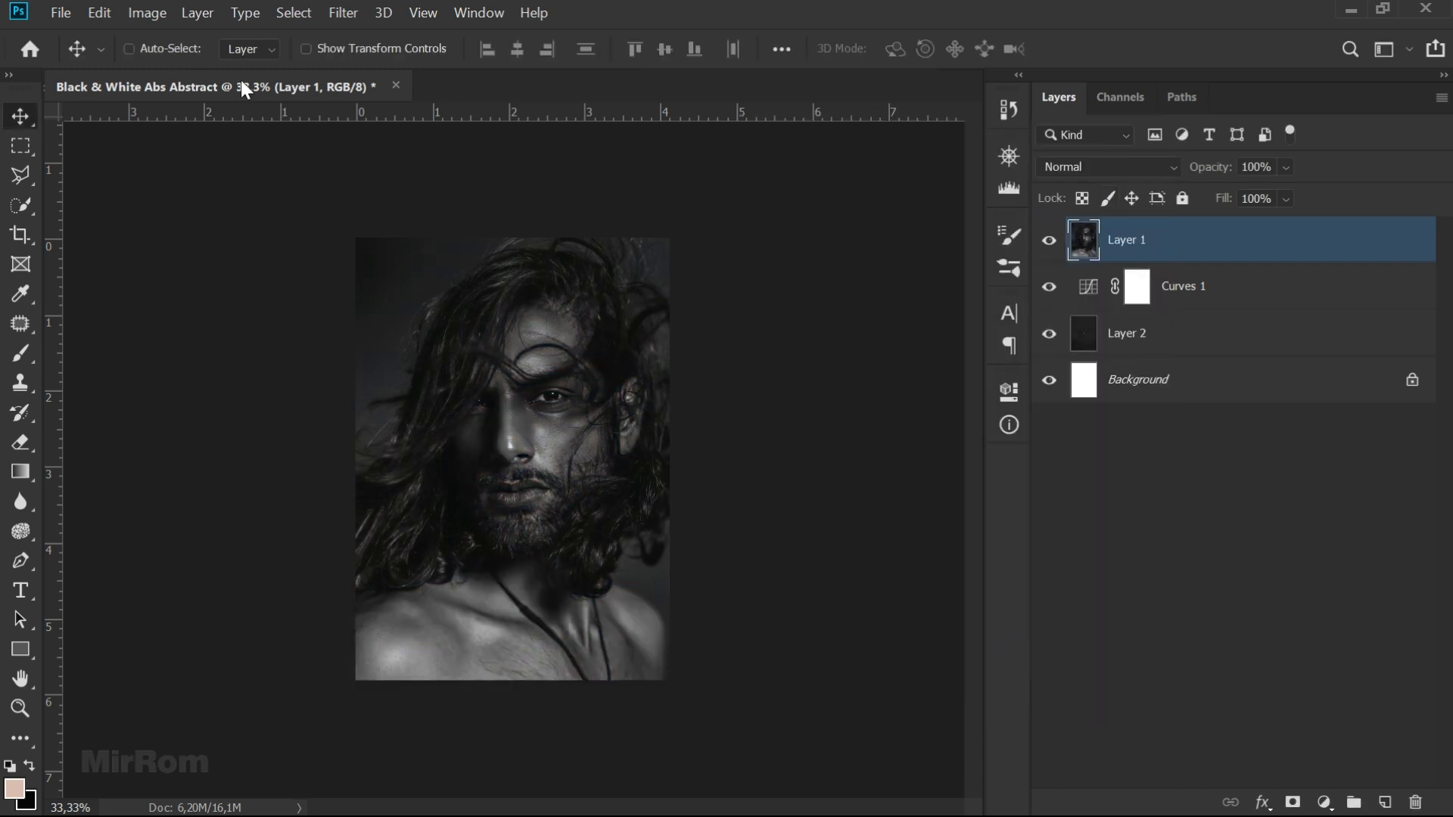
pyautogui.click(146, 12)
pyautogui.moveTo(179, 64)
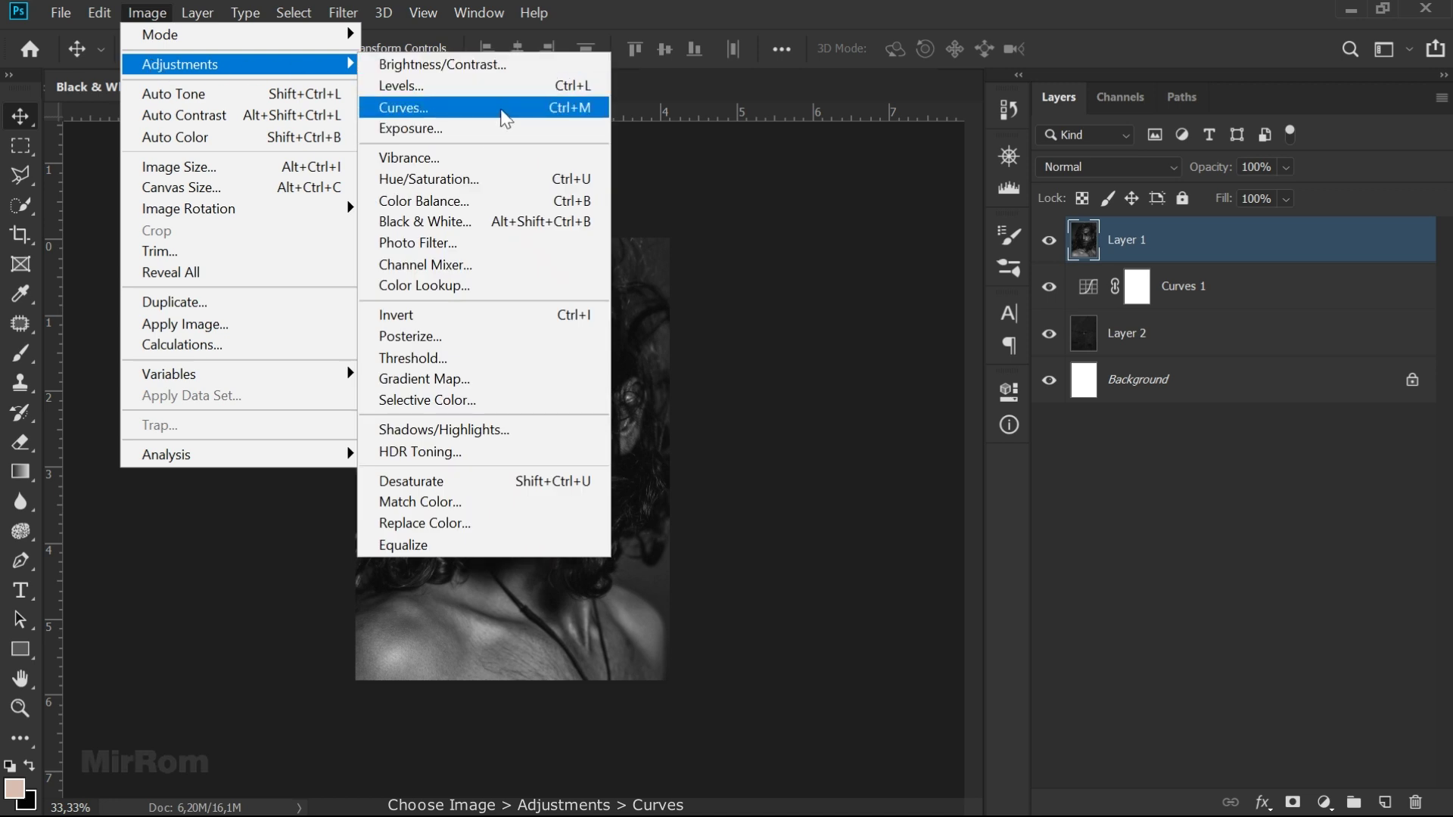
# - Apply an S-shaped Curves adjustment to the portrait, deepening shadows while keeping highlights bright
pyautogui.click(503, 114)
pyautogui.moveTo(502, 95); pyautogui.dragTo(841, 180)
pyautogui.hotkey('ctrl', '+')
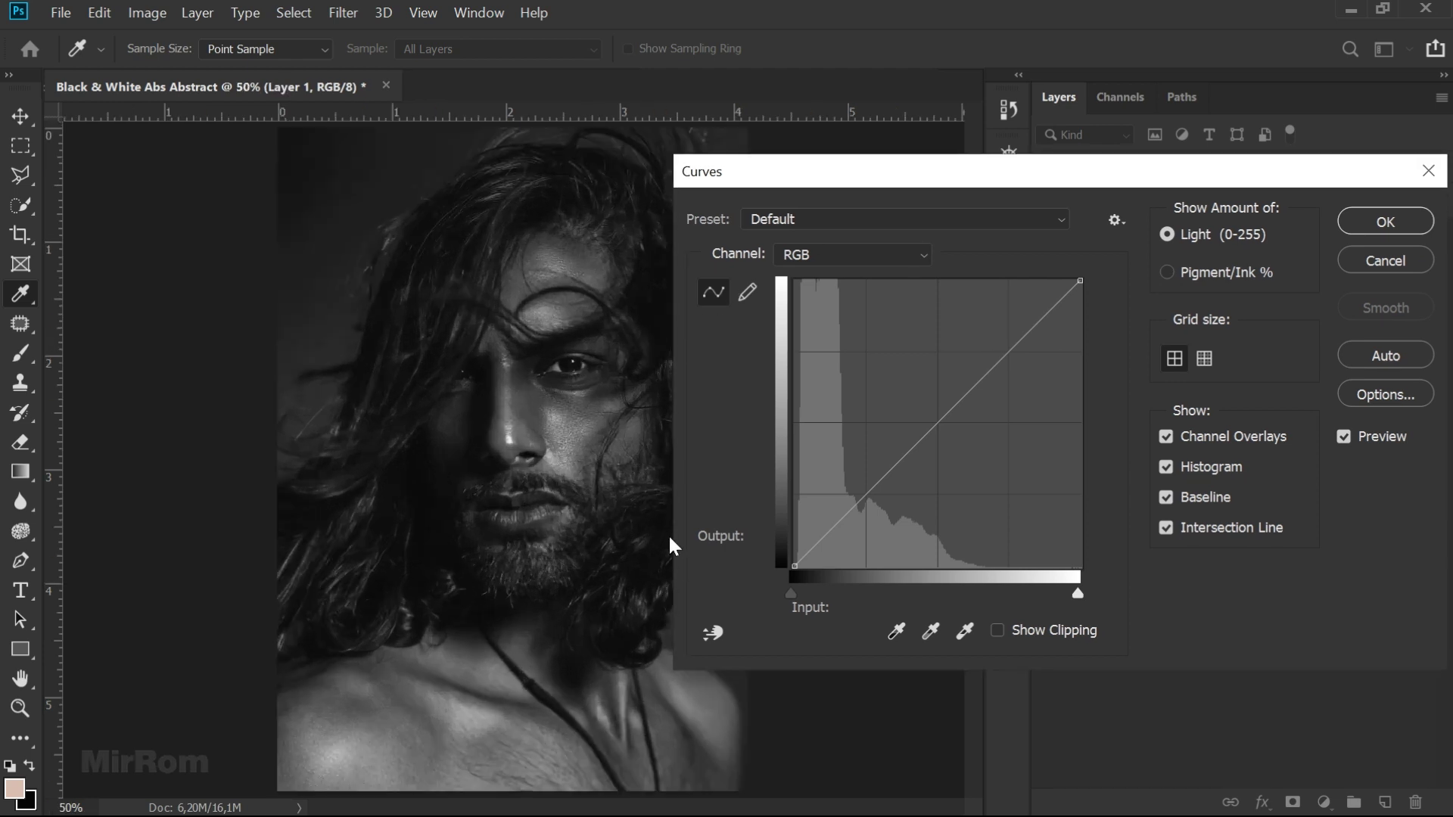
pyautogui.moveTo(731, 180); pyautogui.dragTo(793, 215)
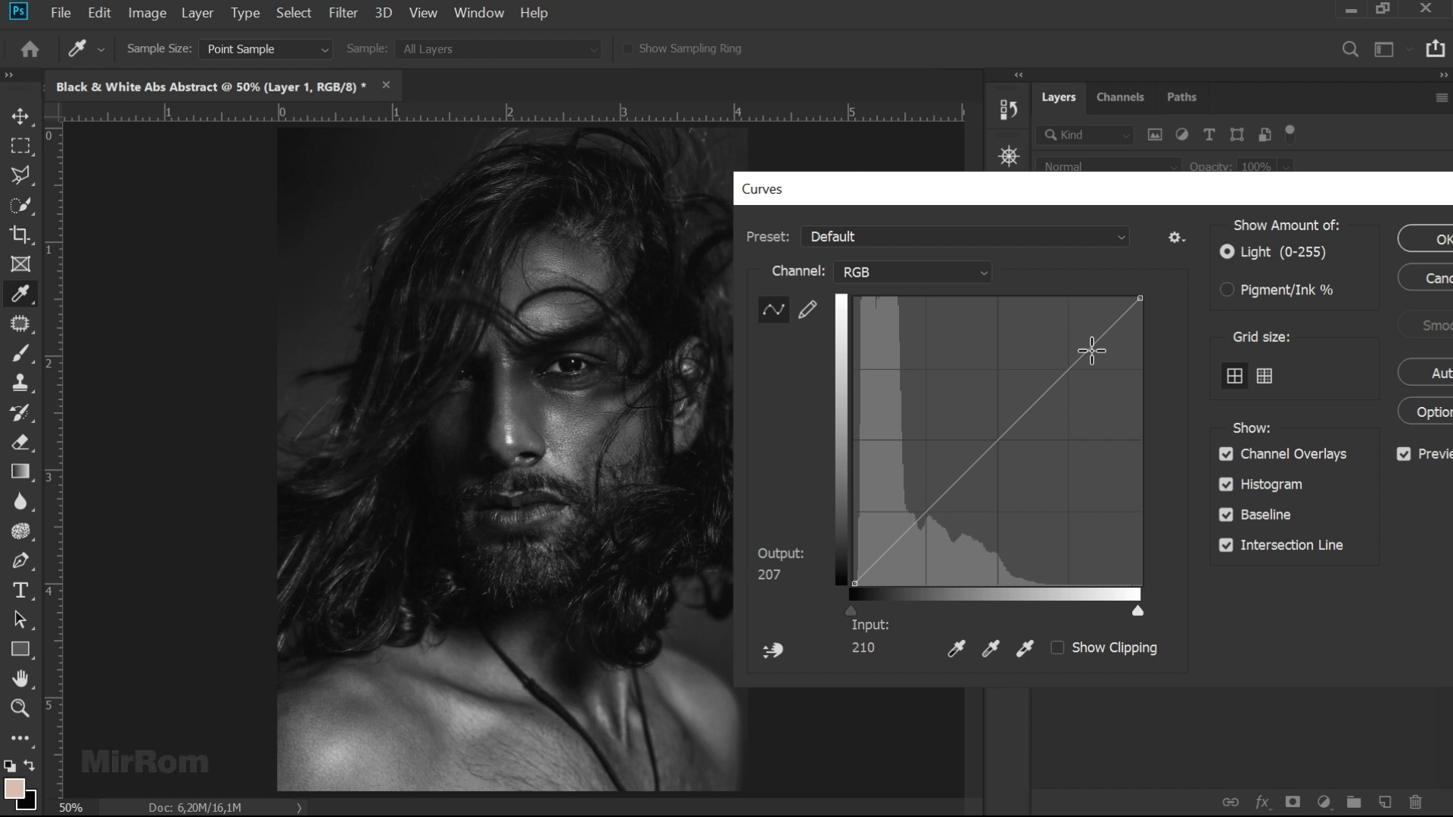
pyautogui.moveTo(1081, 356)
pyautogui.mouseDown()
pyautogui.moveTo(1082, 384)
pyautogui.moveTo(1096, 375)
pyautogui.mouseUp()
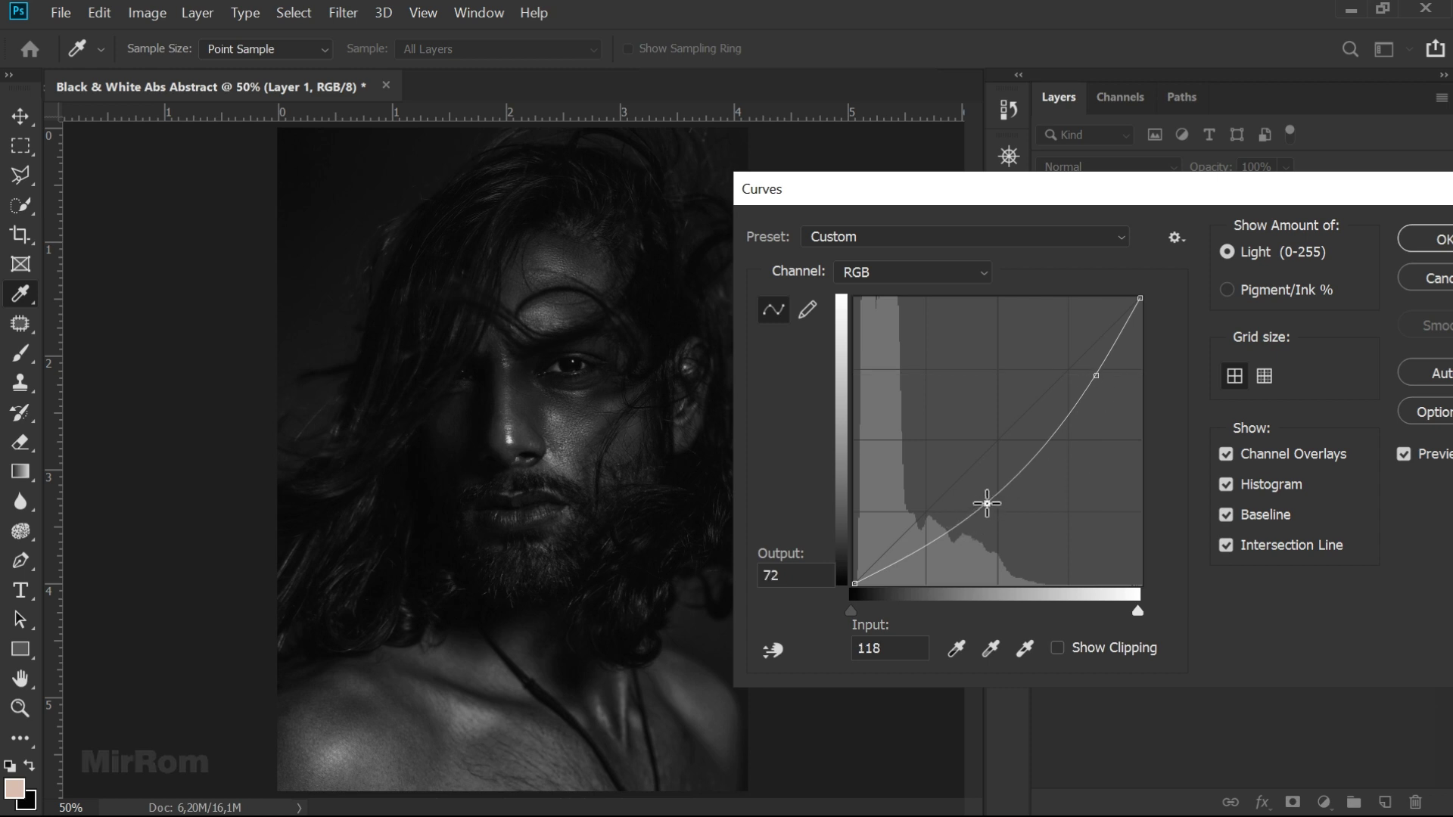
pyautogui.moveTo(993, 491); pyautogui.dragTo(993, 446)
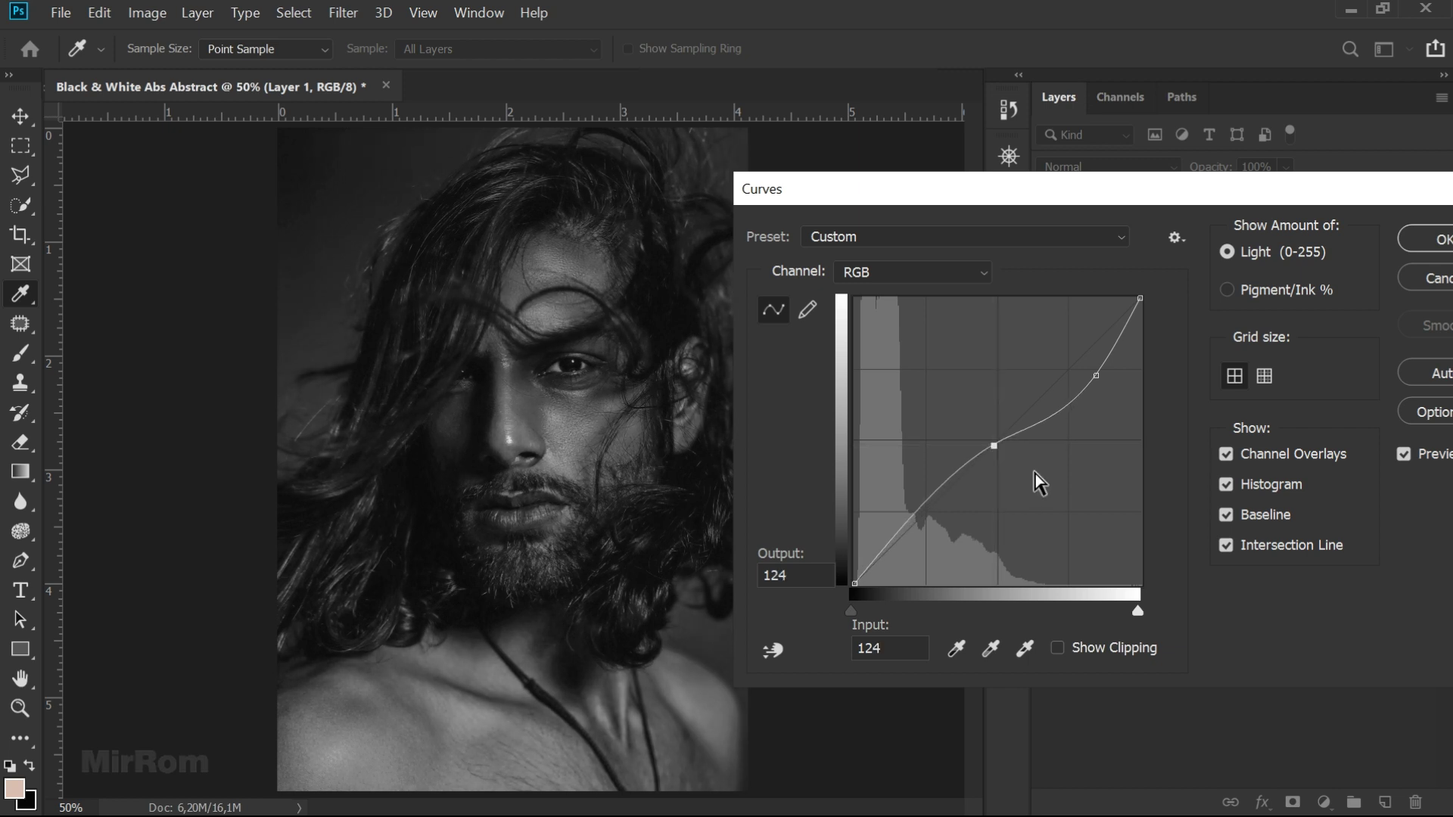
pyautogui.moveTo(908, 524)
pyautogui.mouseDown()
pyautogui.moveTo(916, 540)
pyautogui.moveTo(922, 526)
pyautogui.mouseUp()
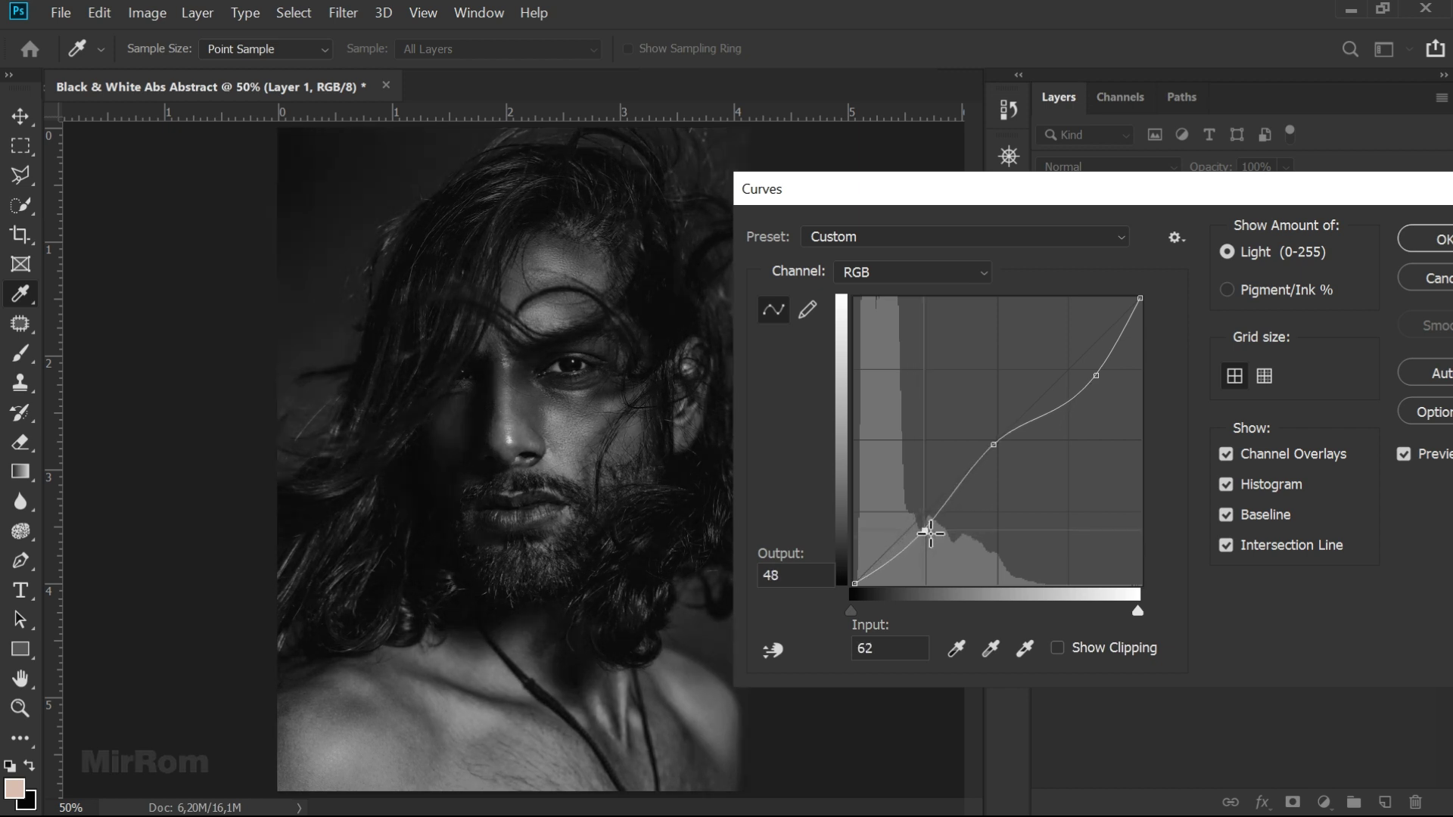
pyautogui.moveTo(922, 526); pyautogui.dragTo(929, 528)
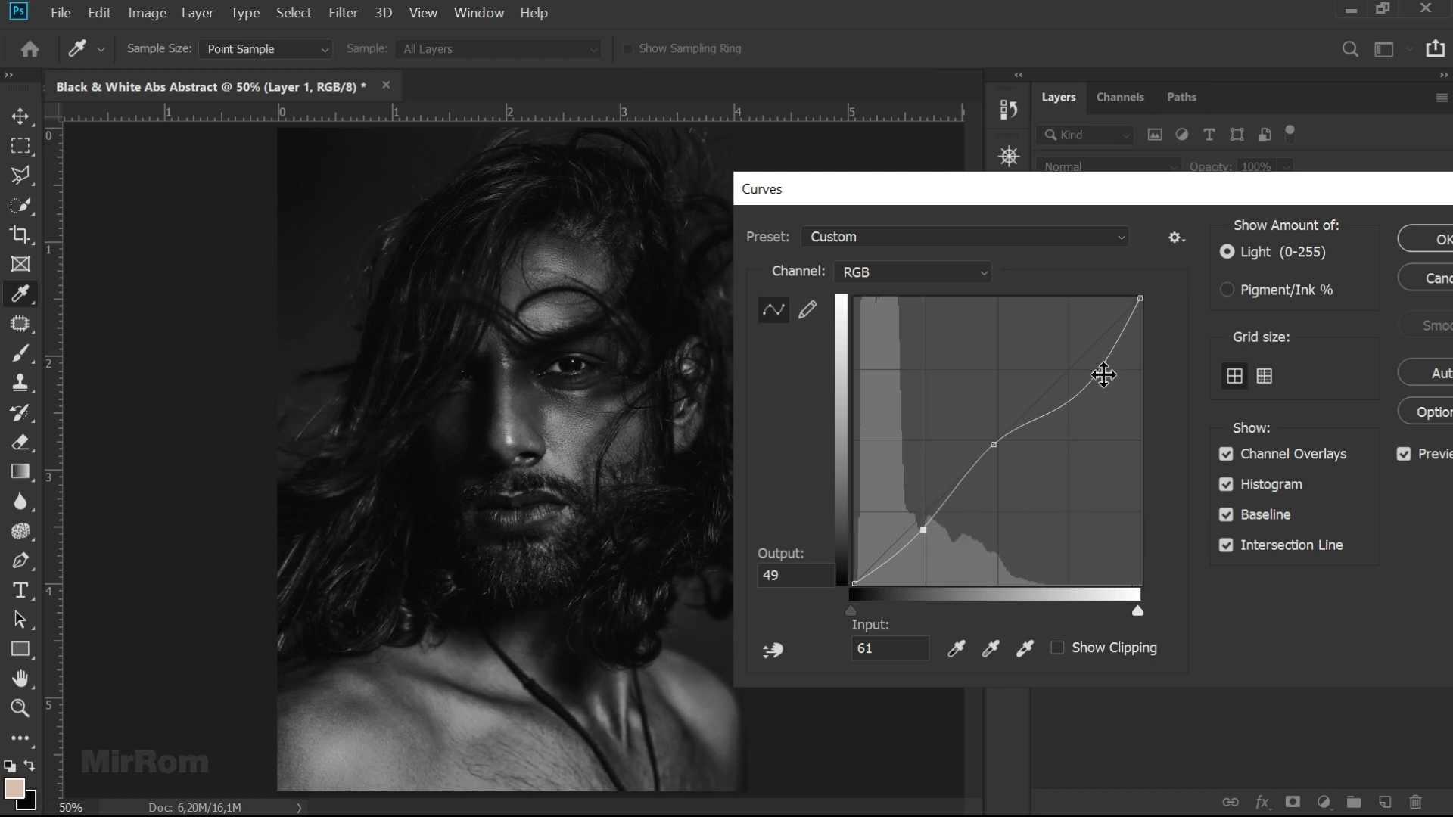
pyautogui.moveTo(1104, 373); pyautogui.dragTo(1105, 372)
pyautogui.click(1402, 455)
pyautogui.click(1403, 456)
pyautogui.click(1435, 247)
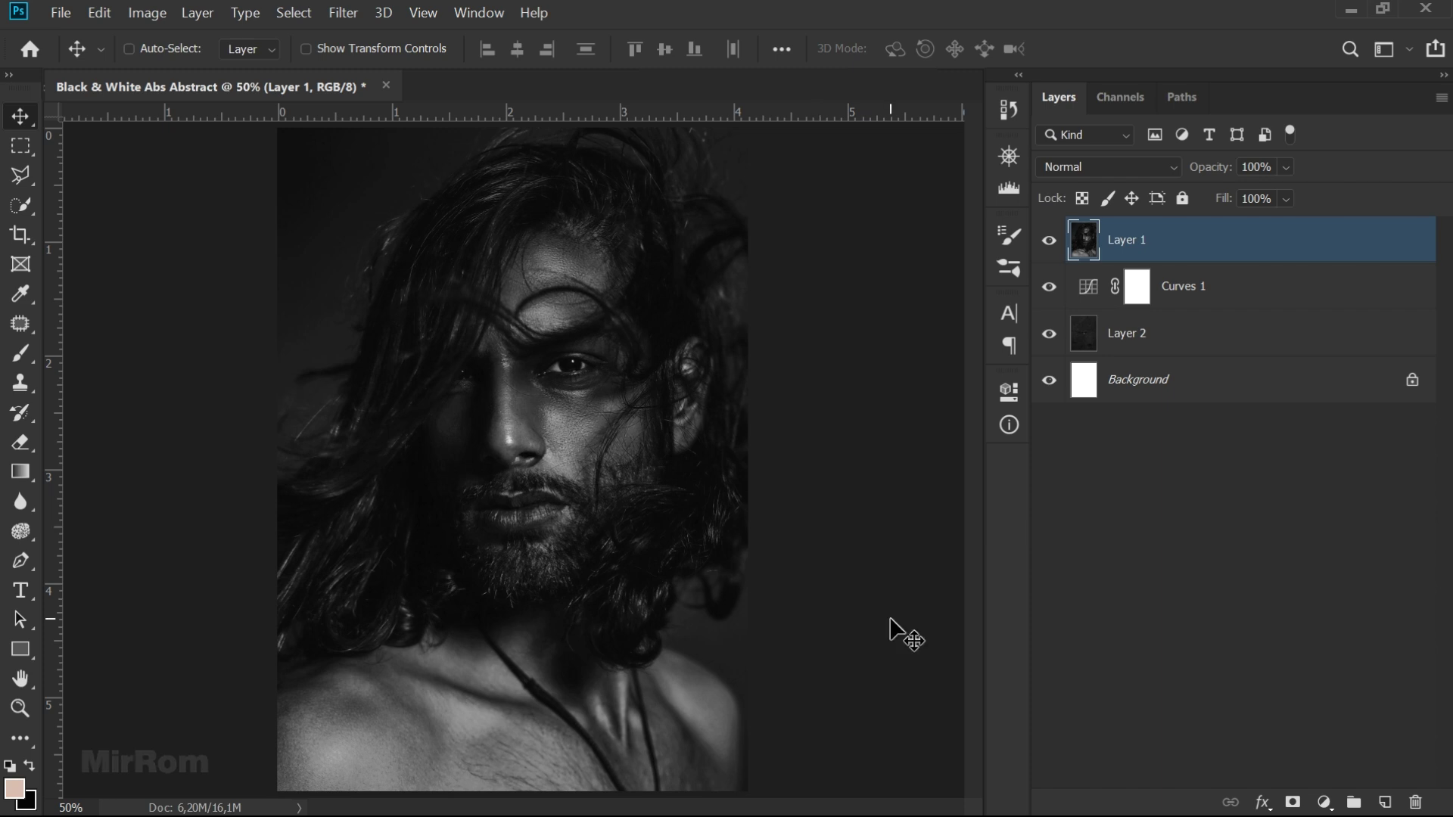
pyautogui.click(151, 15)
pyautogui.moveTo(180, 63)
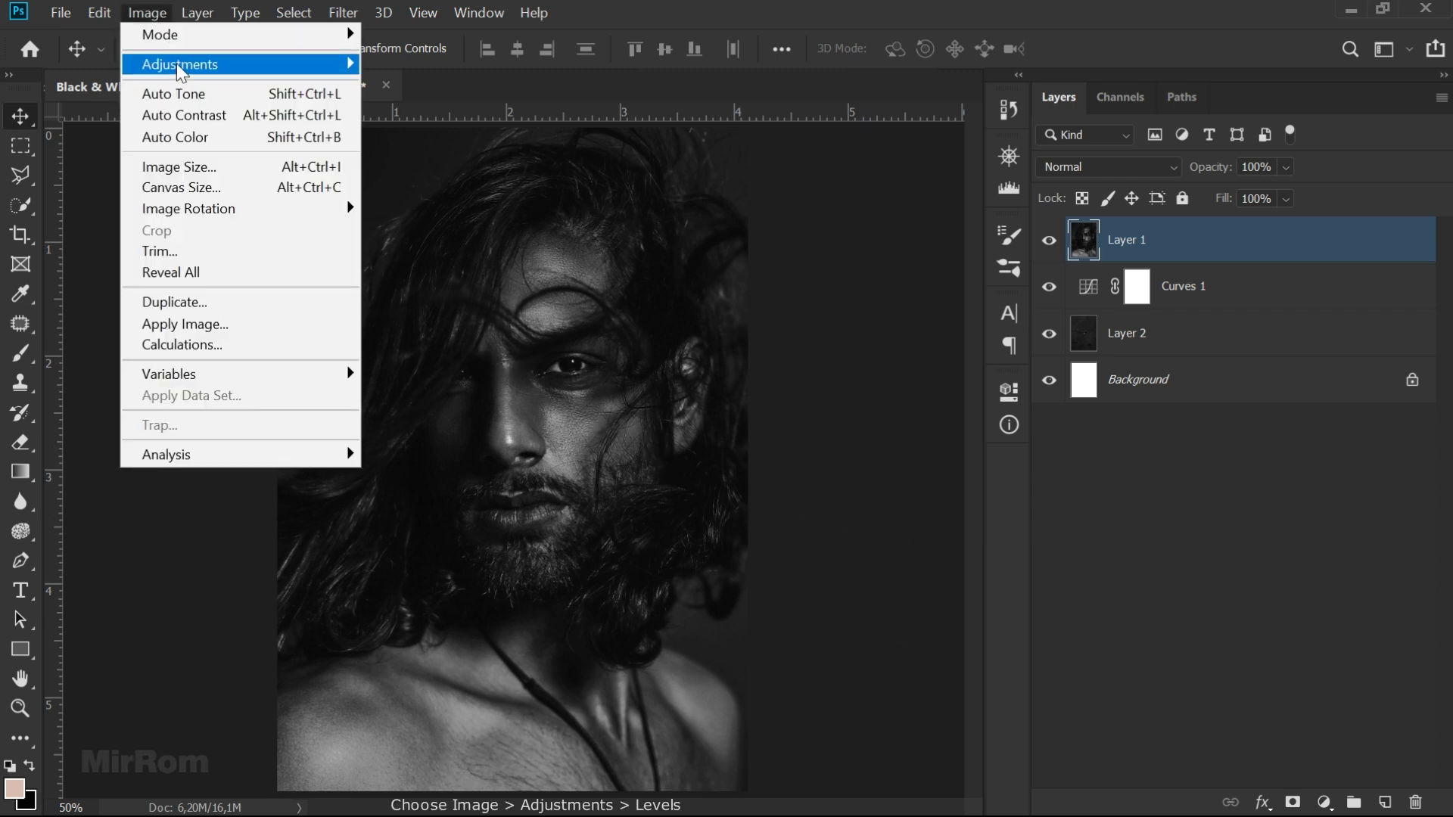
# - Apply Levels to the portrait: midtones 0,94, white input 232, output black 11
pyautogui.click(401, 85)
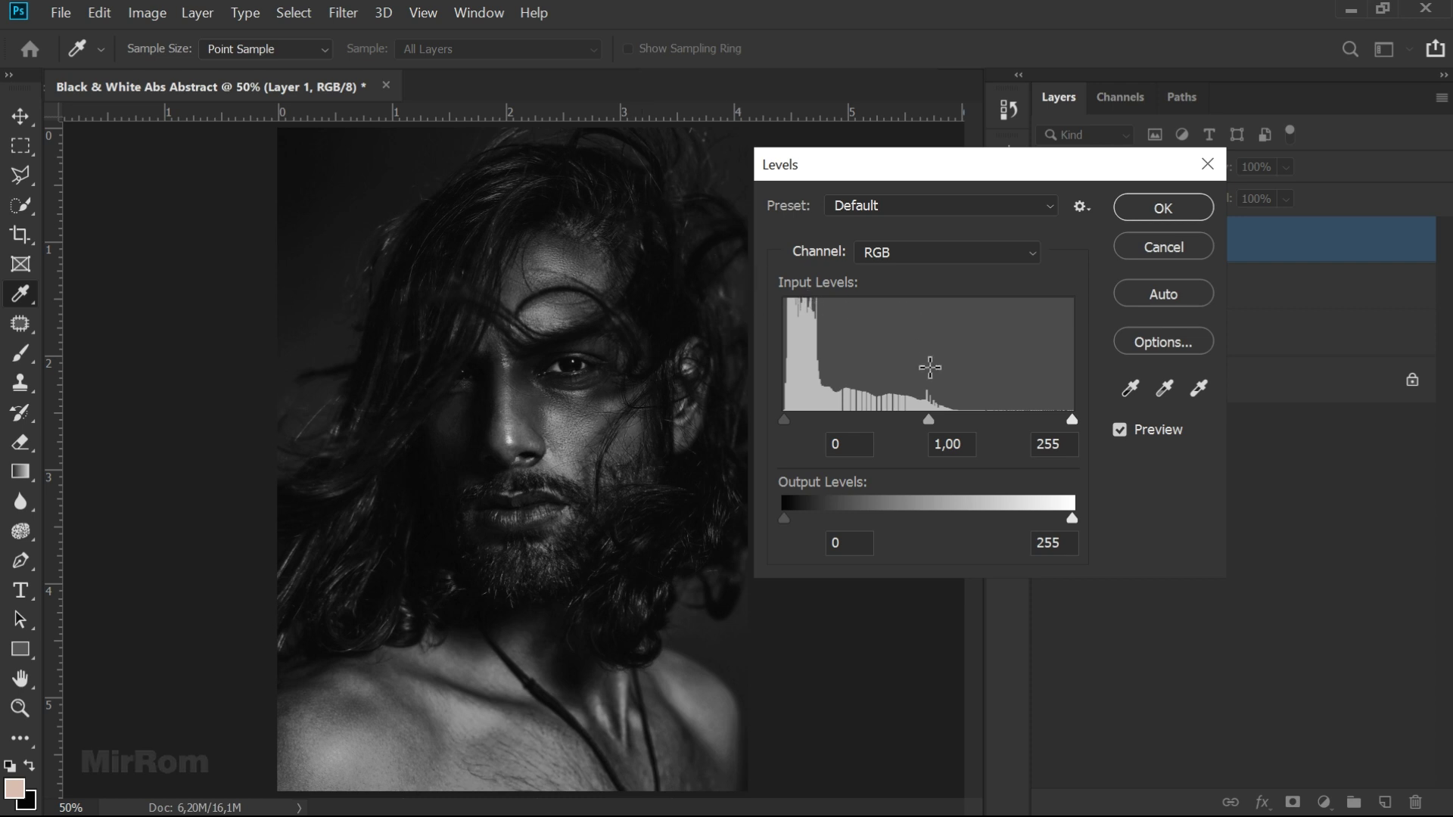
pyautogui.moveTo(932, 421); pyautogui.dragTo(938, 420)
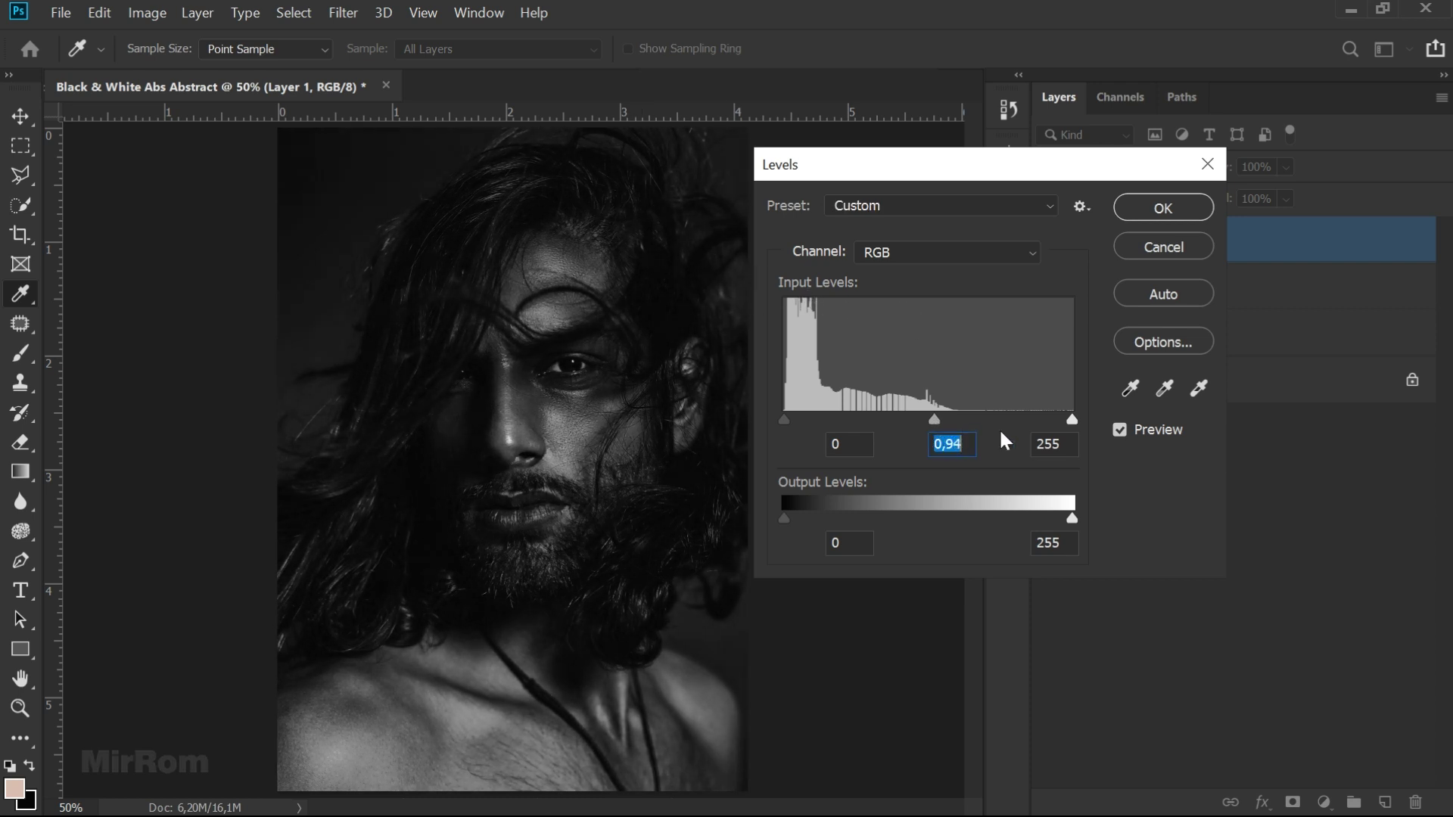
pyautogui.moveTo(1072, 421); pyautogui.dragTo(1046, 419)
pyautogui.click(1067, 438)
pyautogui.write('232')
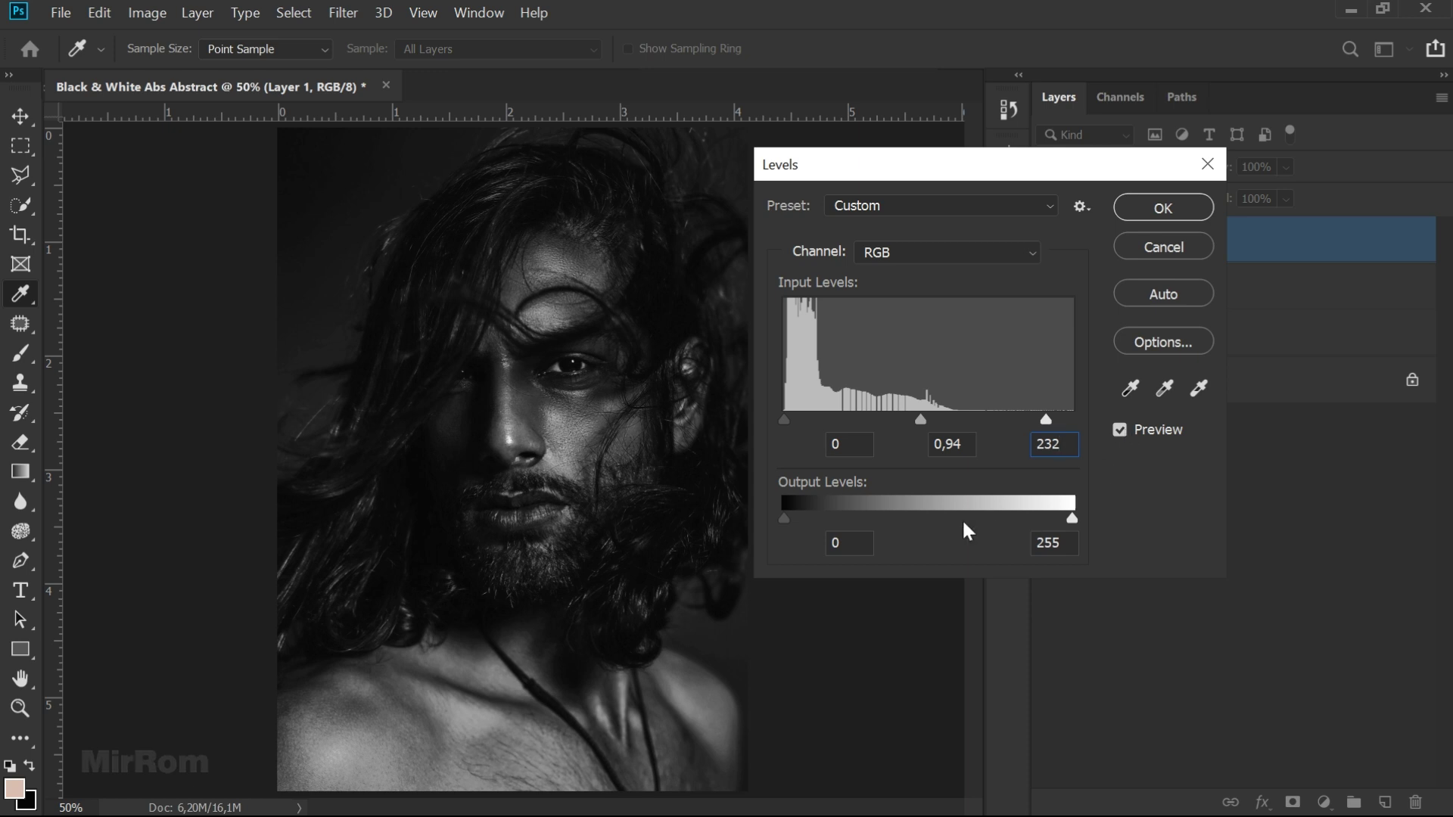
pyautogui.moveTo(793, 519); pyautogui.dragTo(796, 519)
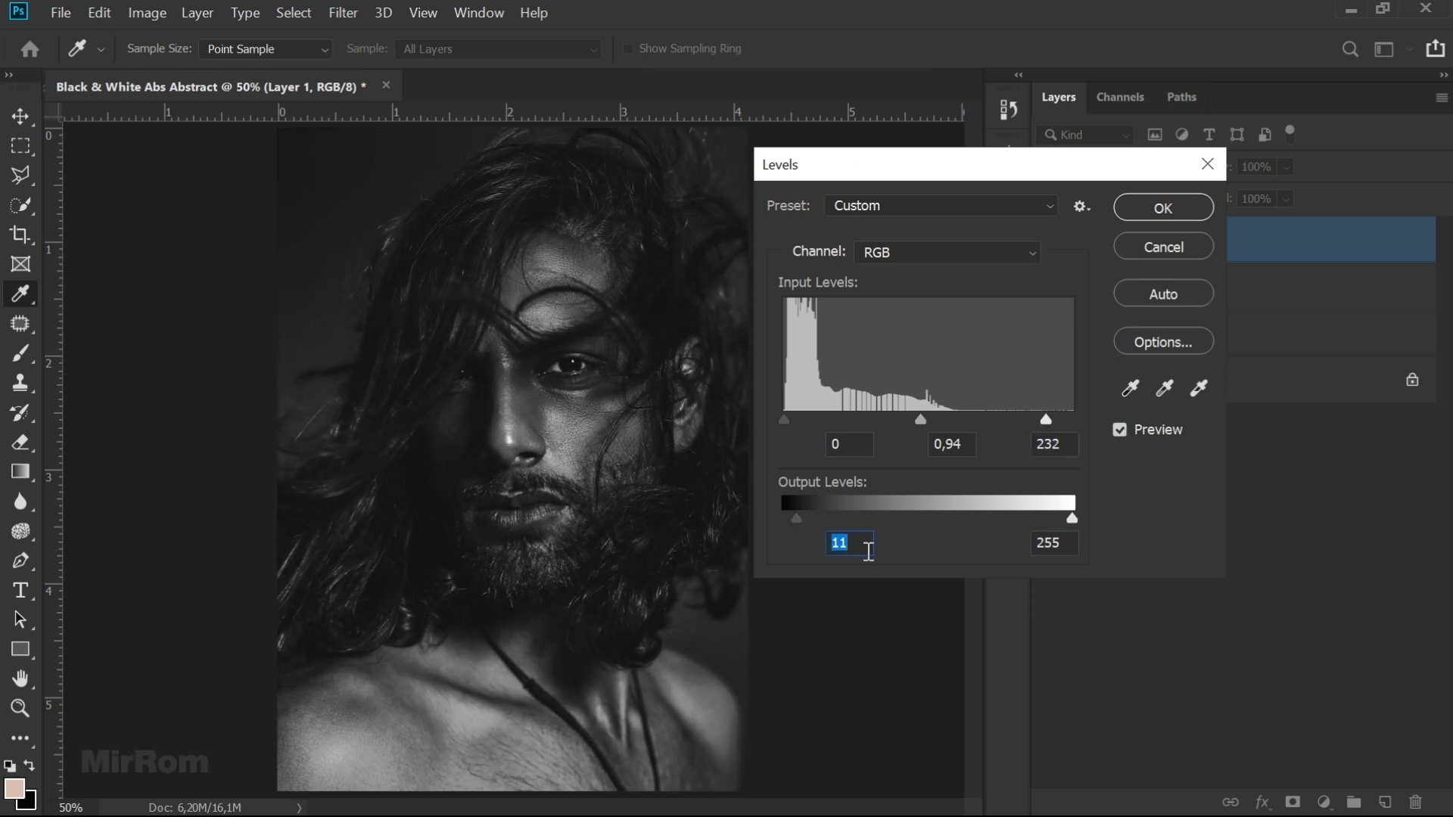
pyautogui.click(1073, 448)
pyautogui.click(1140, 435)
pyautogui.click(1140, 435)
pyautogui.click(1143, 205)
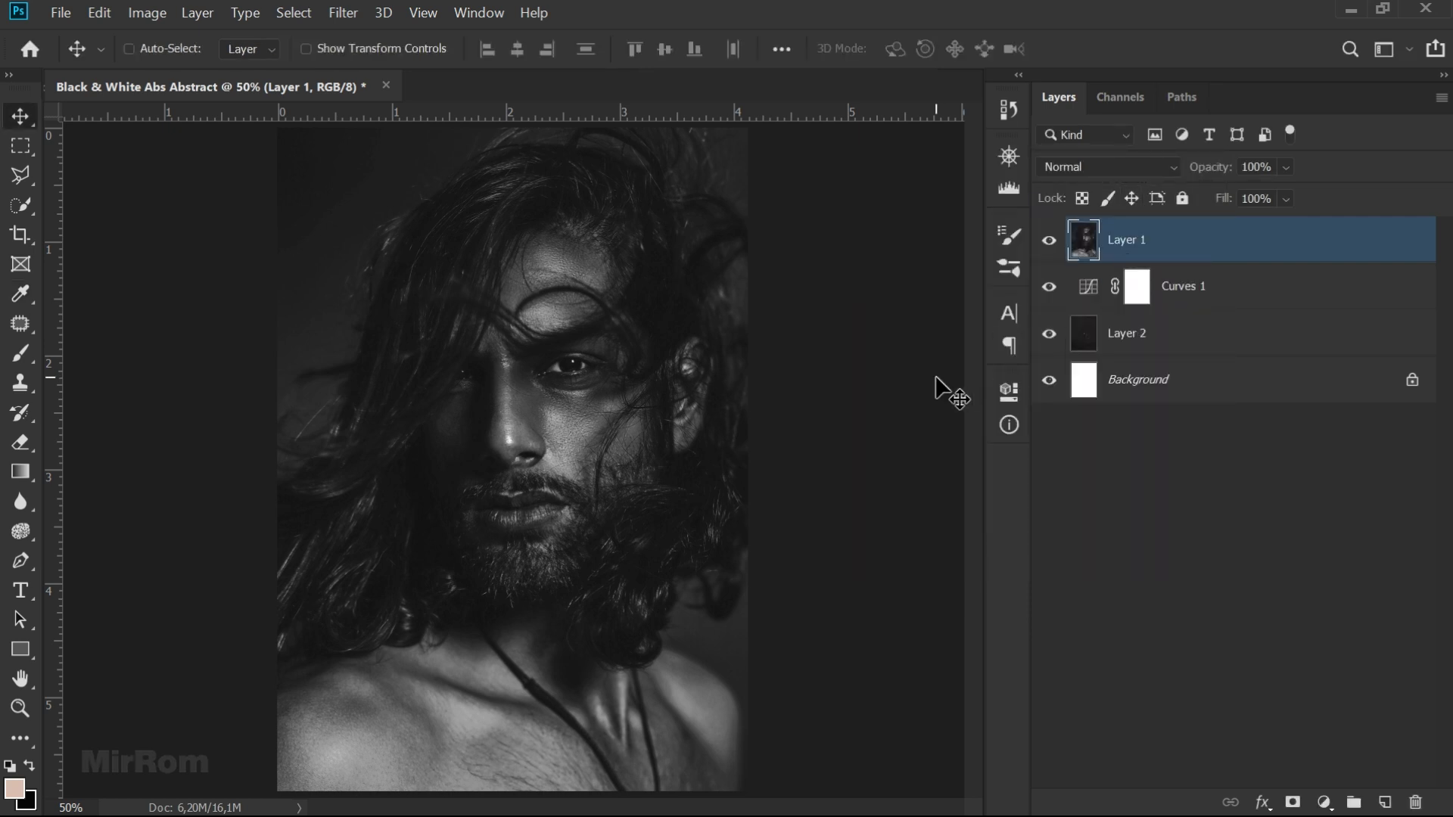
# - Add a layer mask to Layer 1 and brush black over the top-left and left background
pyautogui.click(1292, 802)
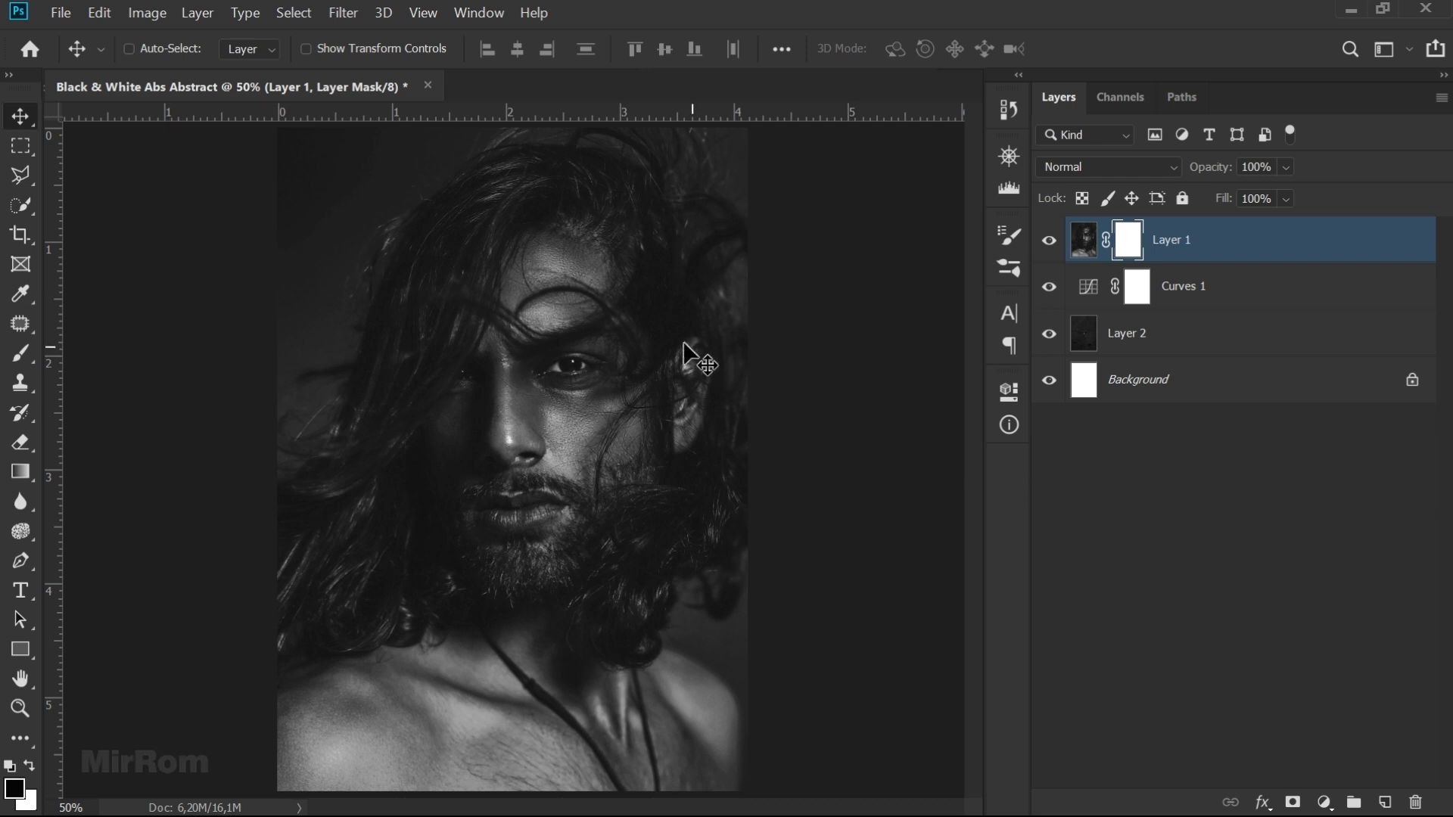
pyautogui.moveTo(20, 353); pyautogui.dragTo(84, 355)
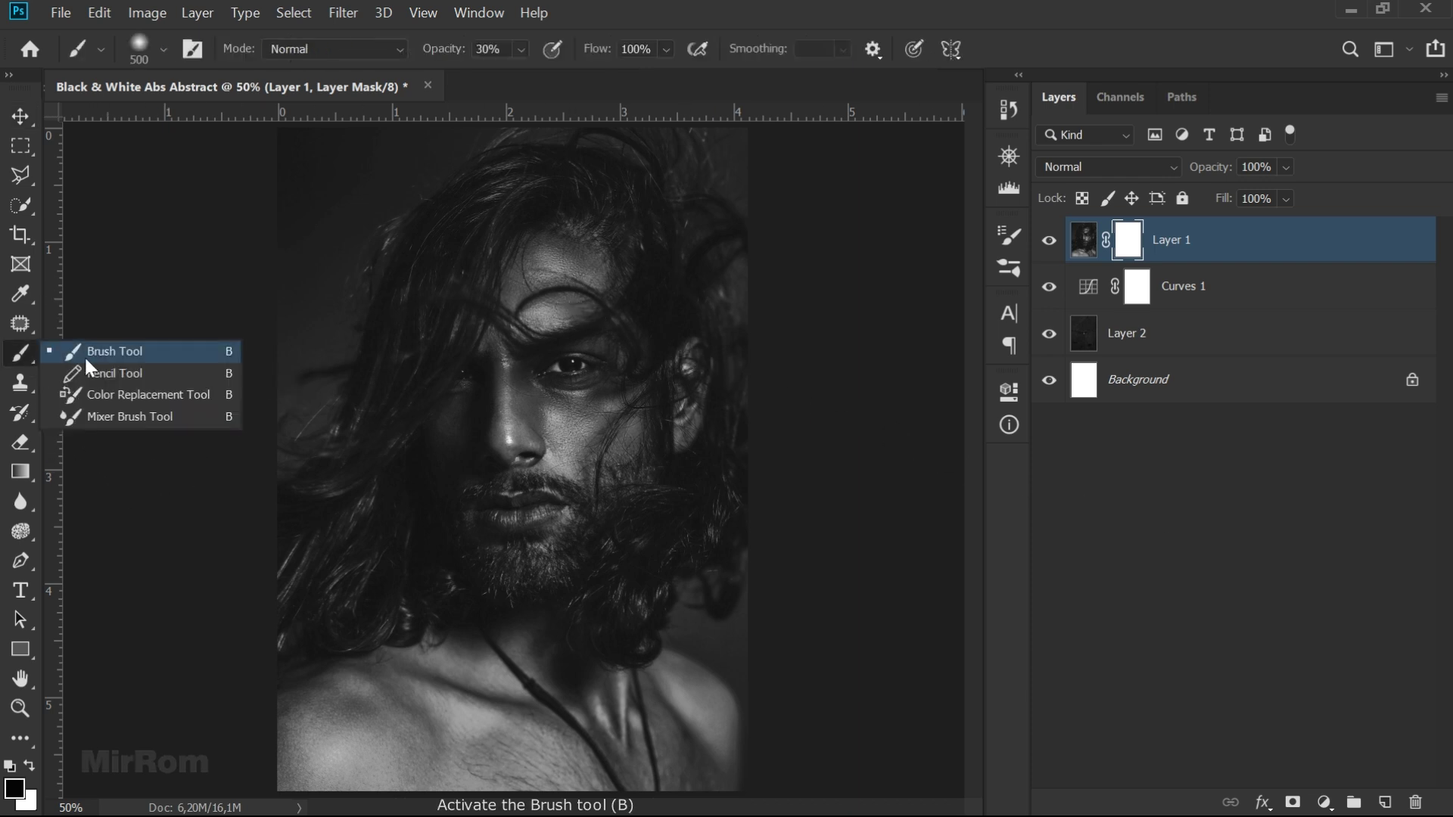
pyautogui.hotkey('ctrl', '+')
pyautogui.scroll(3, 227, 264)
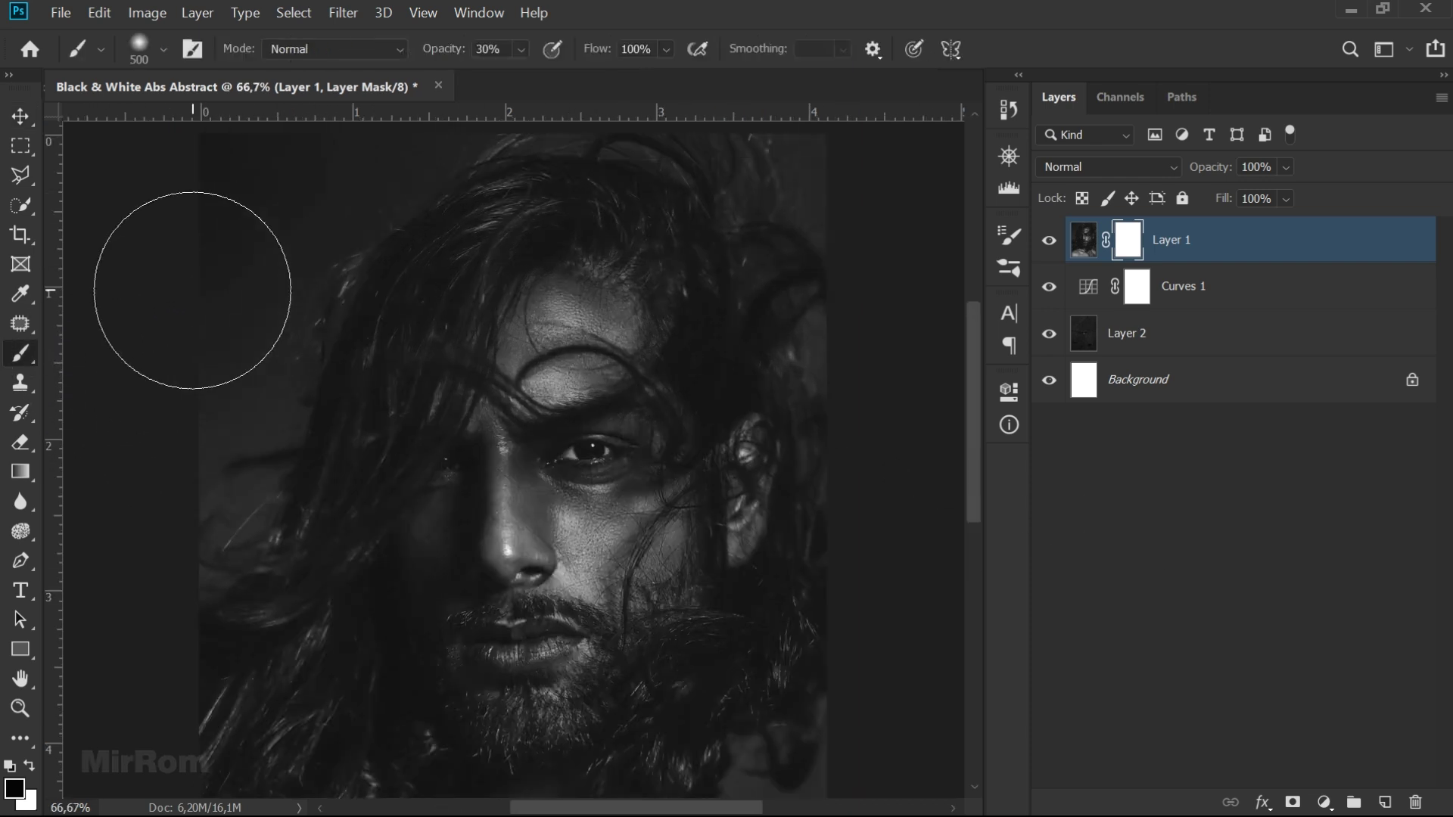
pyautogui.scroll(2, 197, 287)
pyautogui.moveTo(196, 287)
pyautogui.mouseDown()
pyautogui.moveTo(340, 220)
pyautogui.moveTo(308, 194)
pyautogui.moveTo(243, 260)
pyautogui.moveTo(300, 341)
pyautogui.moveTo(529, 325)
pyautogui.mouseUp()
pyautogui.click(521, 48)
pyautogui.moveTo(527, 73); pyautogui.dragTo(620, 85)
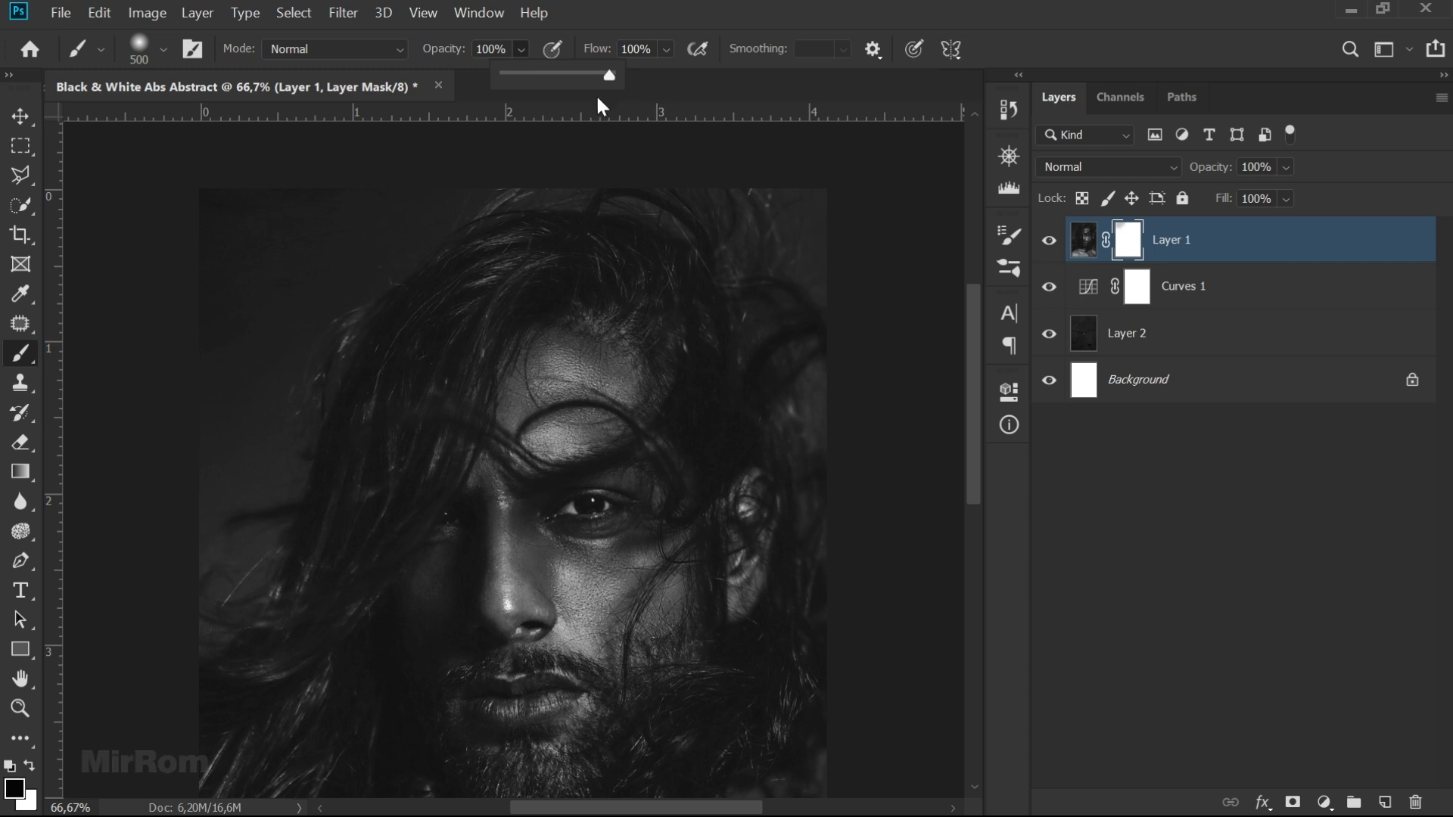
pyautogui.moveTo(307, 188); pyautogui.dragTo(275, 211)
pyautogui.hotkey('ctrl', 'z')
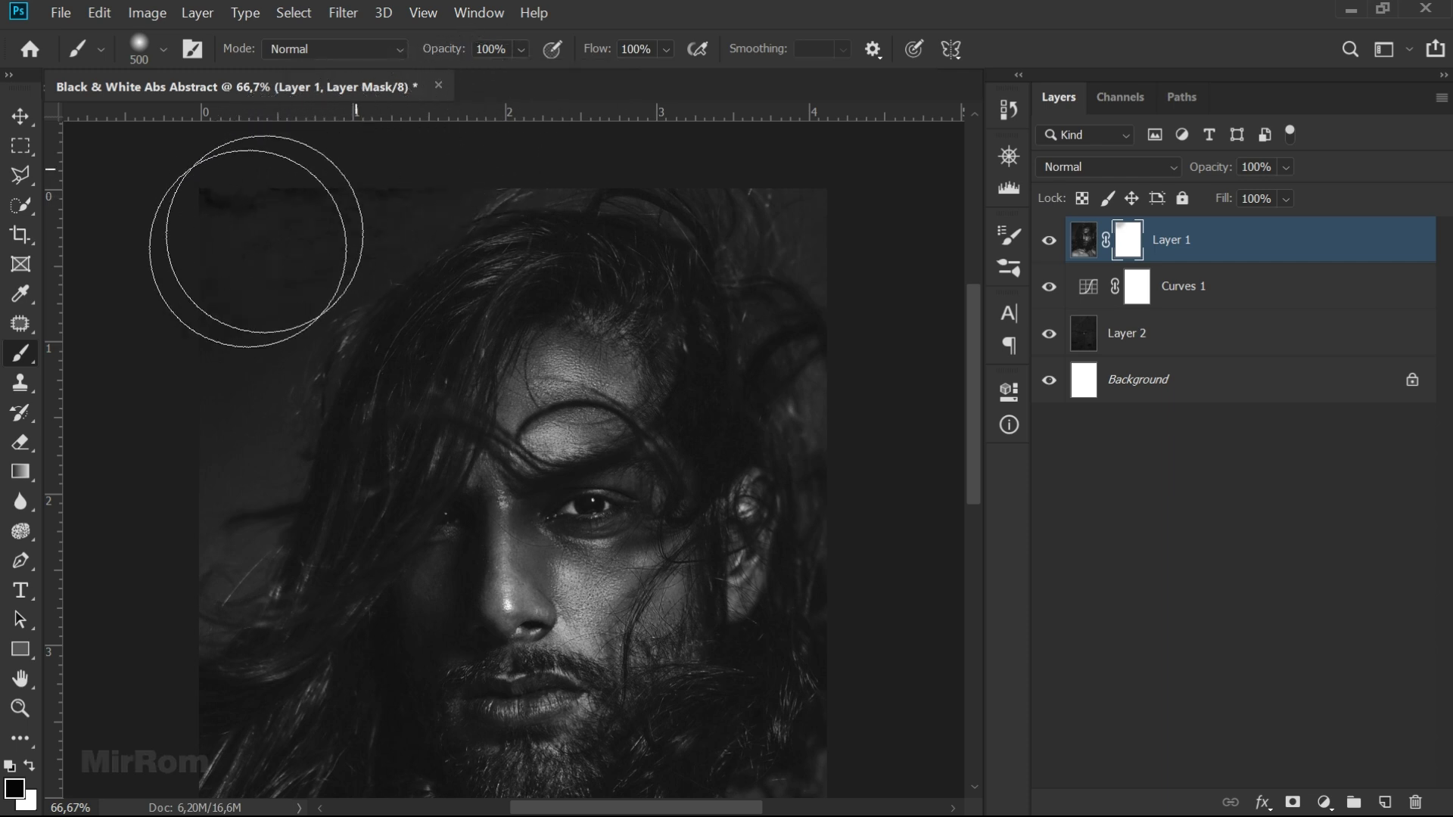
pyautogui.moveTo(217, 185); pyautogui.dragTo(486, 146)
pyautogui.moveTo(501, 75); pyautogui.dragTo(507, 75)
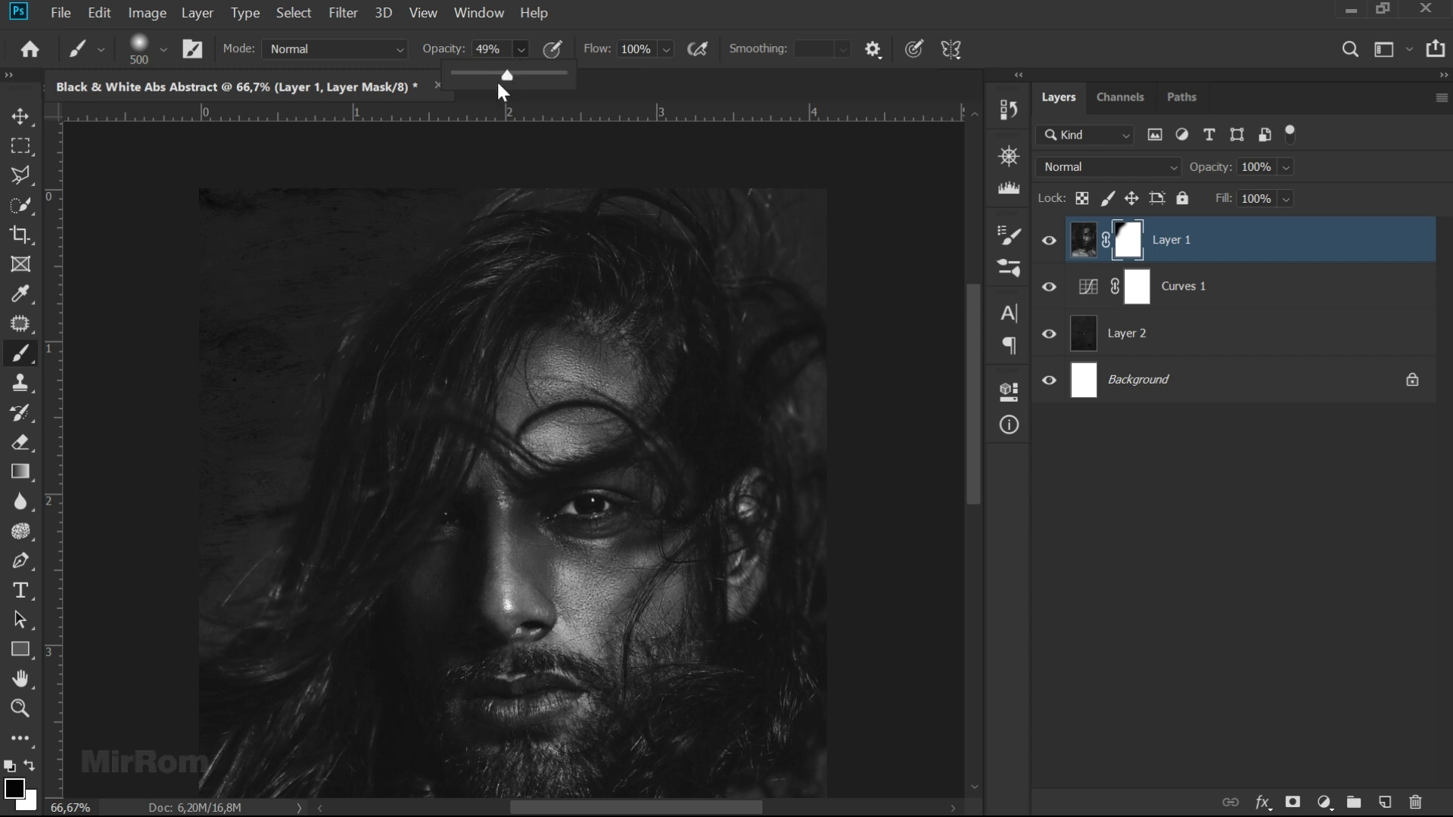
pyautogui.moveTo(181, 535); pyautogui.dragTo(178, 559)
# - Mask out the background to the right of the head with a larger brush
pyautogui.press('[')
pyautogui.press('[')
pyautogui.press('[')
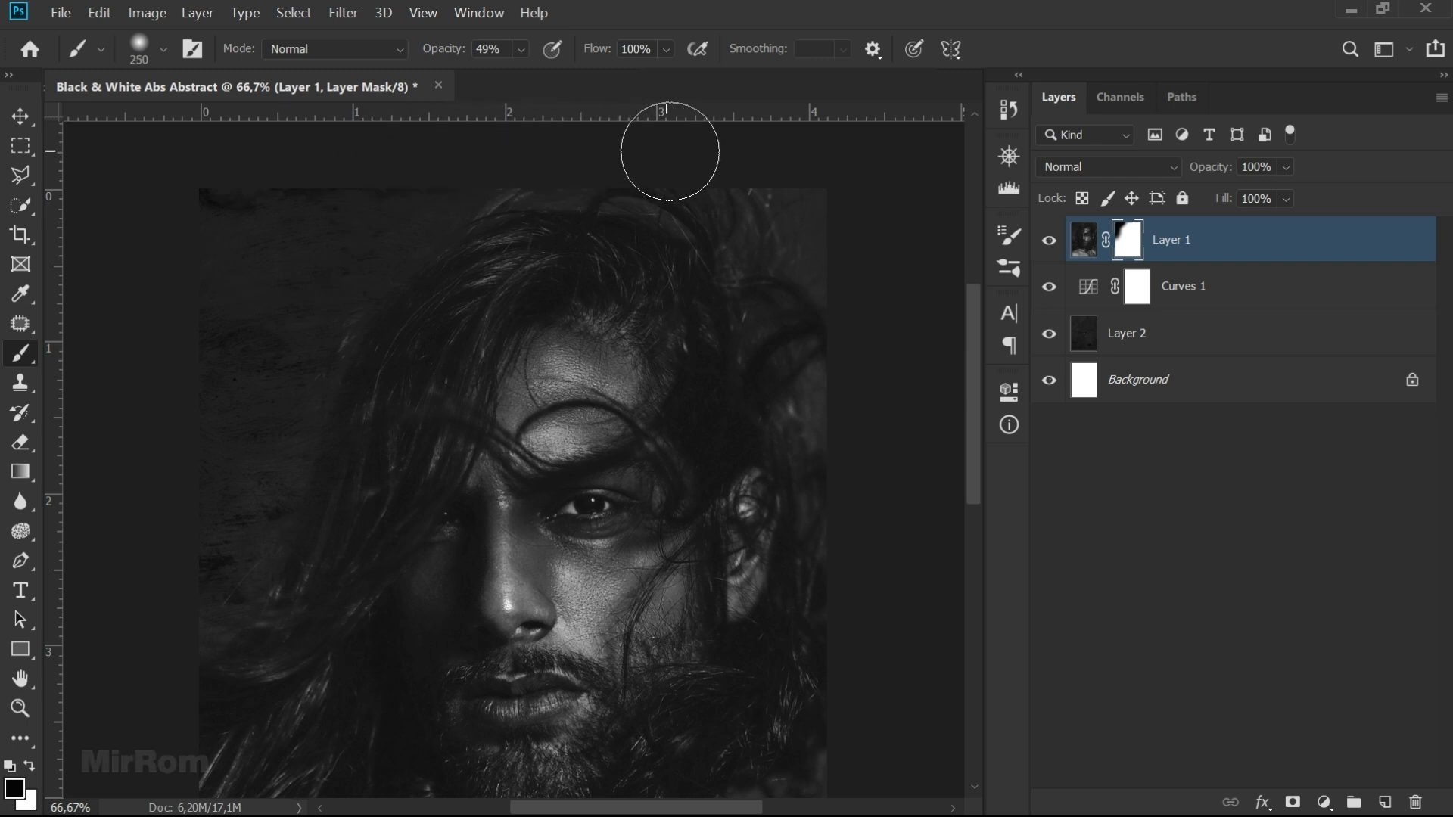
pyautogui.press(']')
pyautogui.press(']')
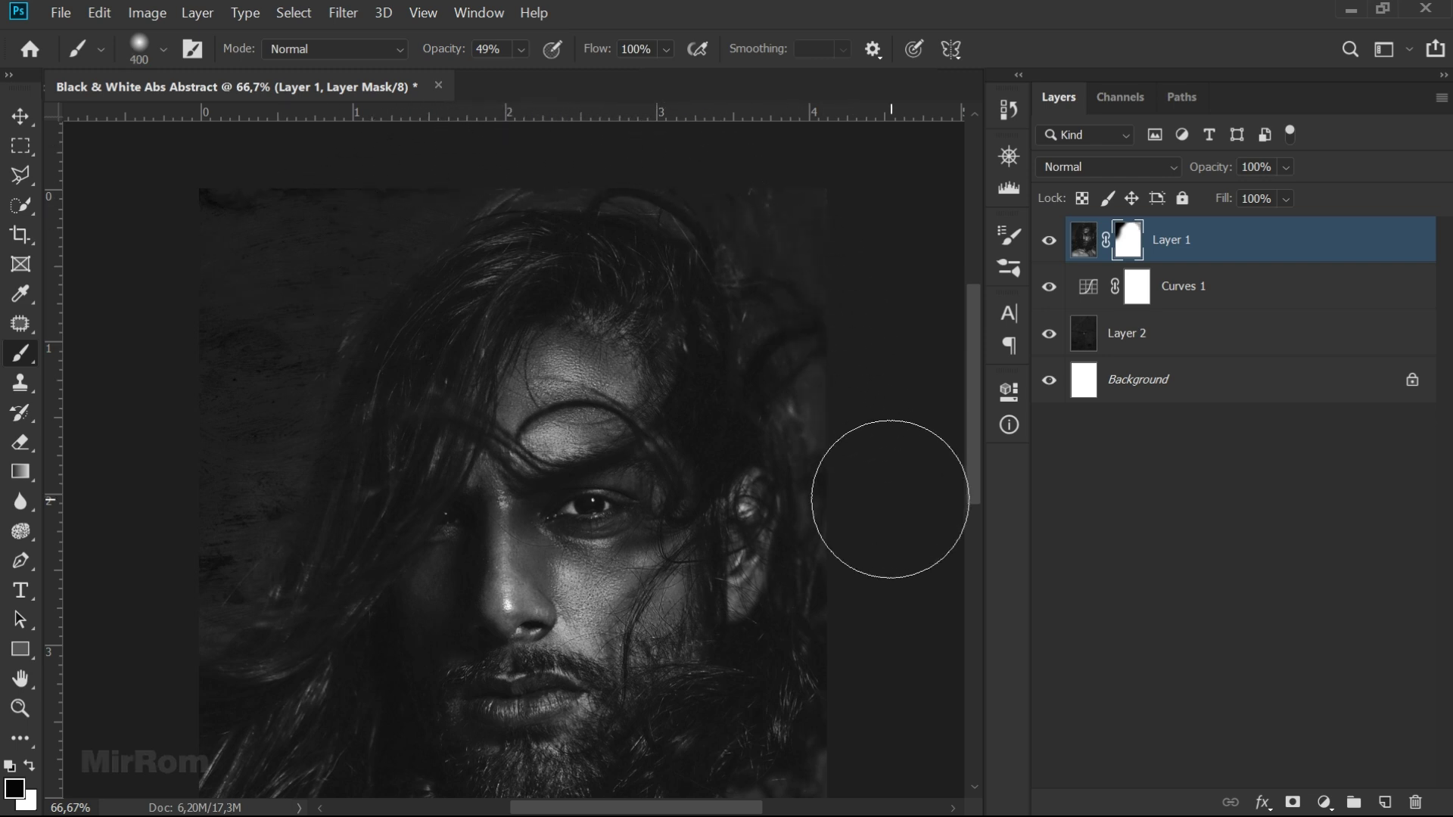
pyautogui.moveTo(860, 422)
pyautogui.mouseDown()
pyautogui.moveTo(717, 165)
pyautogui.moveTo(438, 146)
pyautogui.moveTo(461, 146)
pyautogui.moveTo(519, 250)
pyautogui.moveTo(333, 314)
pyautogui.moveTo(224, 401)
pyautogui.moveTo(185, 389)
pyautogui.moveTo(318, 249)
pyautogui.moveTo(231, 433)
pyautogui.moveTo(351, 201)
pyautogui.moveTo(211, 503)
pyautogui.mouseUp()
pyautogui.scroll(-3, 826, 536)
pyautogui.scroll(-1, 826, 536)
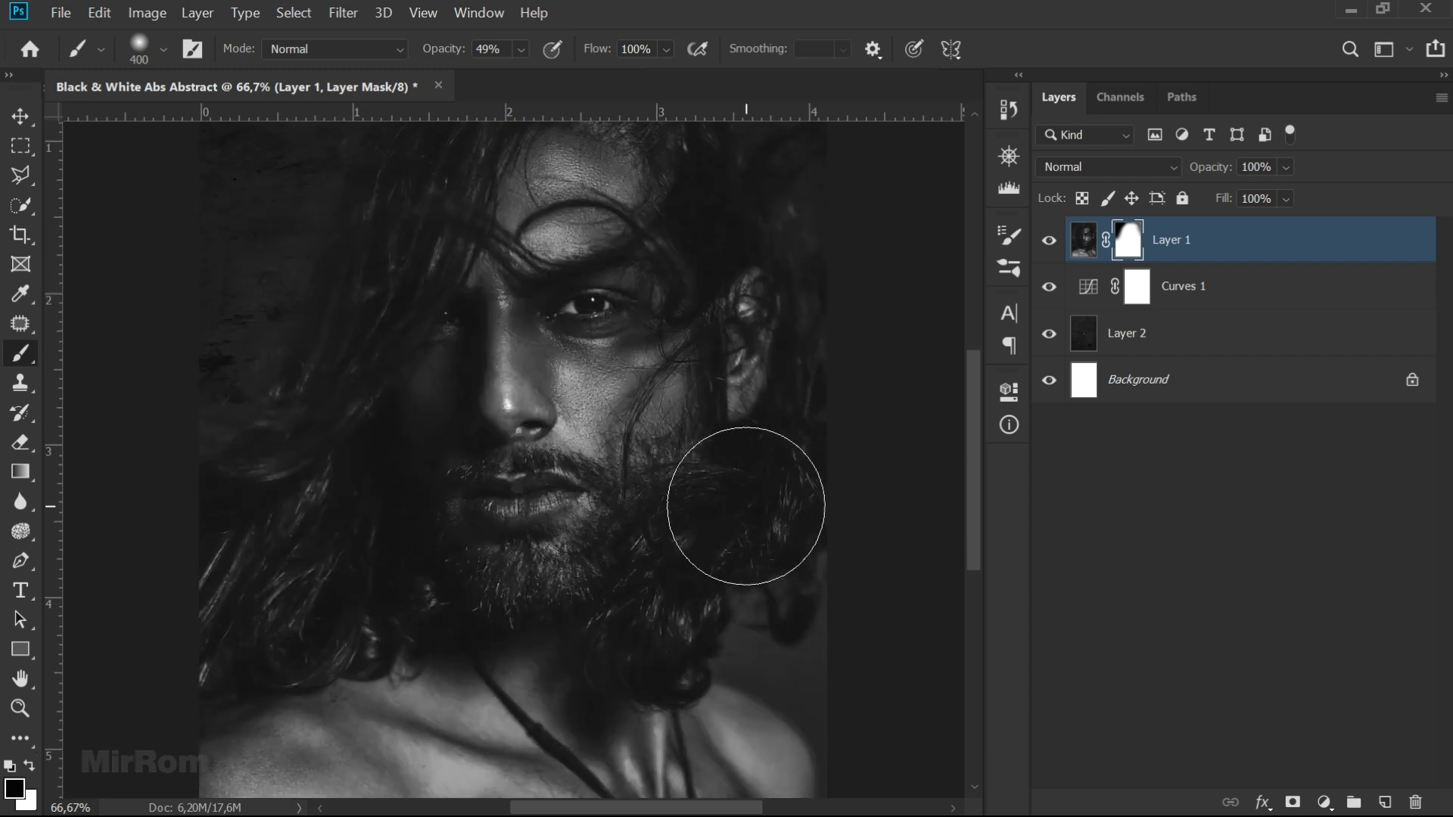
pyautogui.scroll(-2, 892, 609)
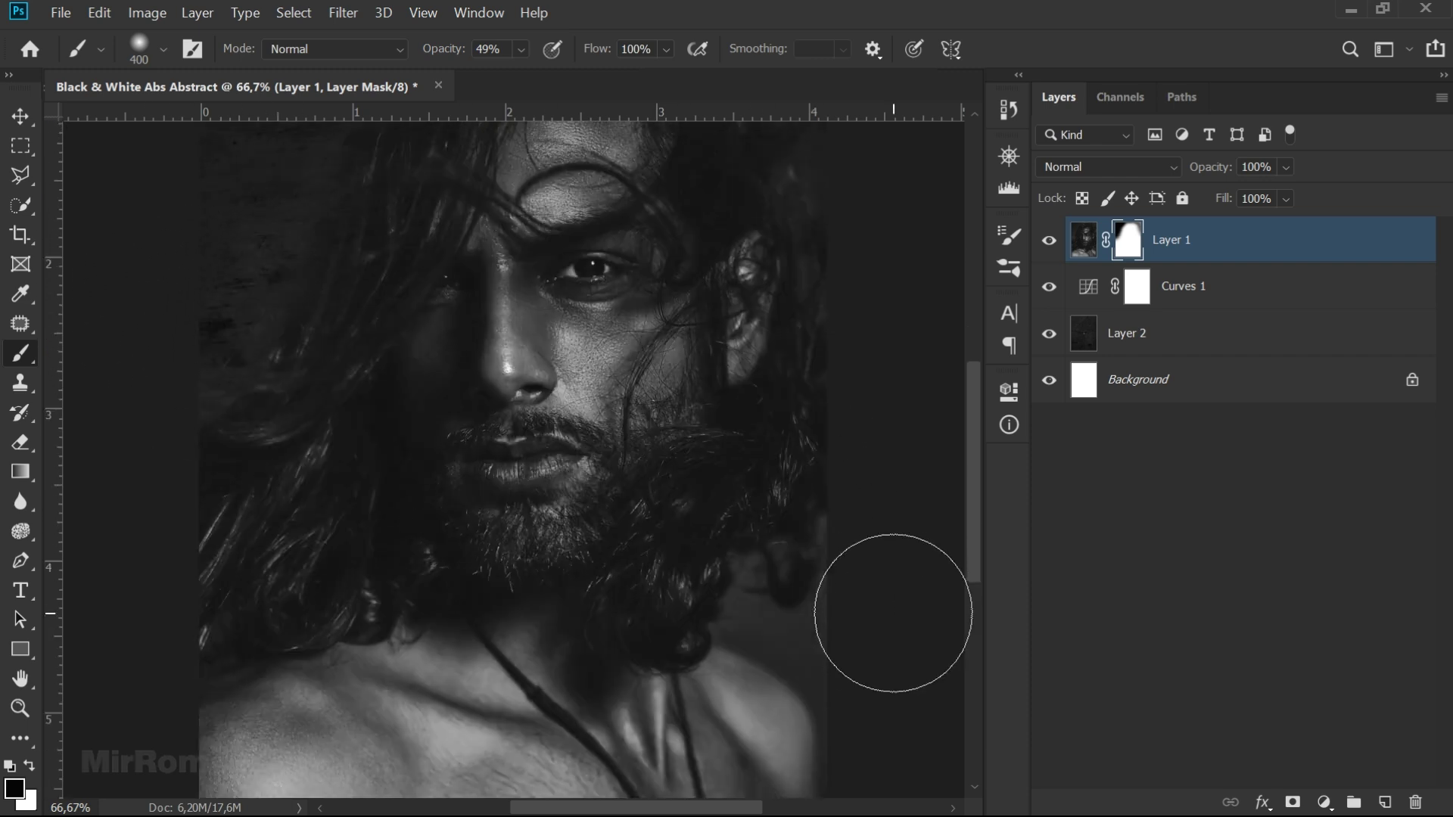
pyautogui.scroll(1, 921, 677)
# - Mask out the shadow beside the neck with a smaller brush
pyautogui.press('[')
pyautogui.press('[')
pyautogui.press('[')
pyautogui.press('[')
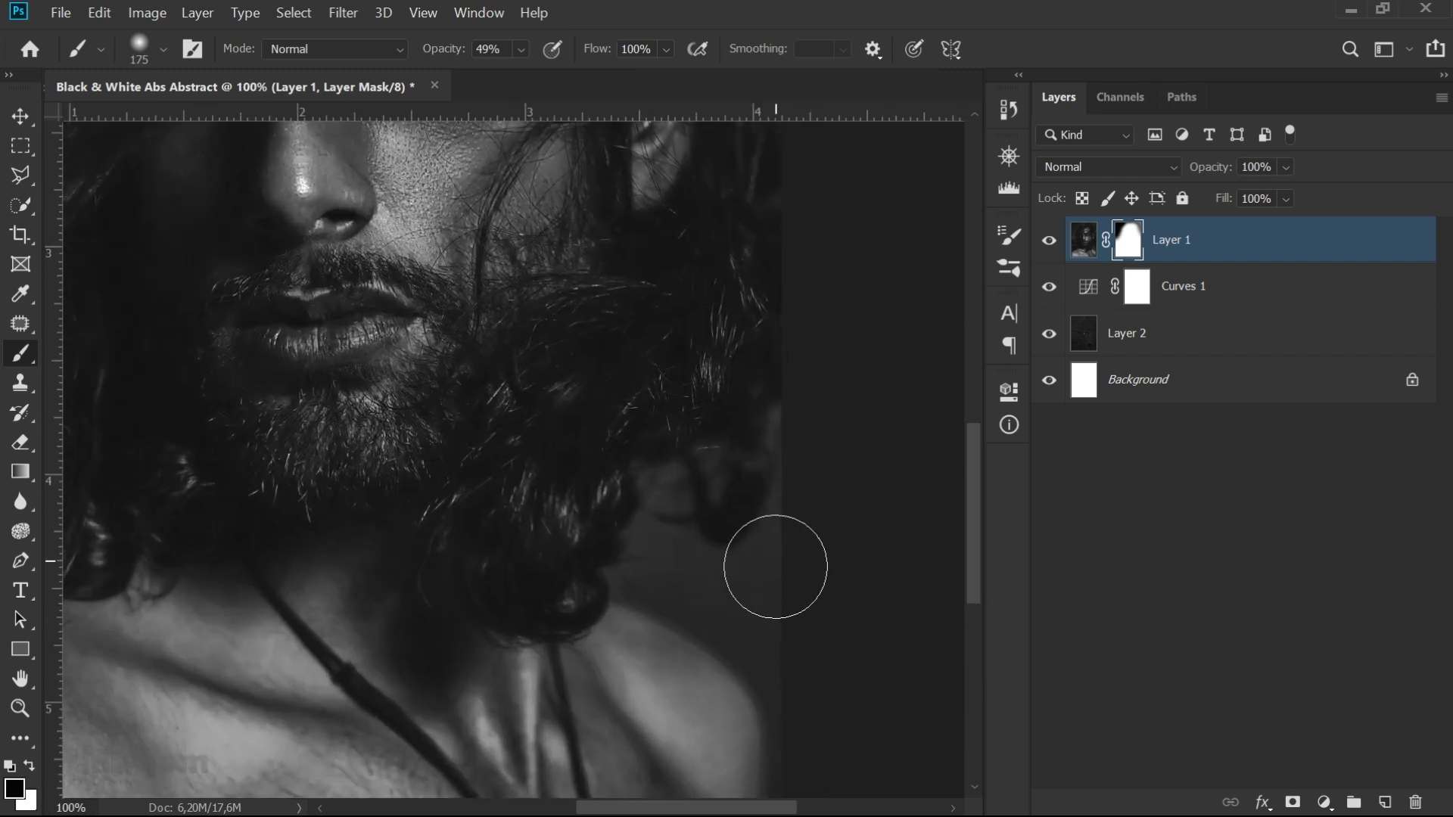
pyautogui.moveTo(687, 585)
pyautogui.mouseDown()
pyautogui.moveTo(661, 510)
pyautogui.moveTo(759, 457)
pyautogui.moveTo(616, 557)
pyautogui.mouseUp()
pyautogui.press('[')
pyautogui.press('[')
pyautogui.press('[')
pyautogui.moveTo(657, 504); pyautogui.dragTo(783, 628)
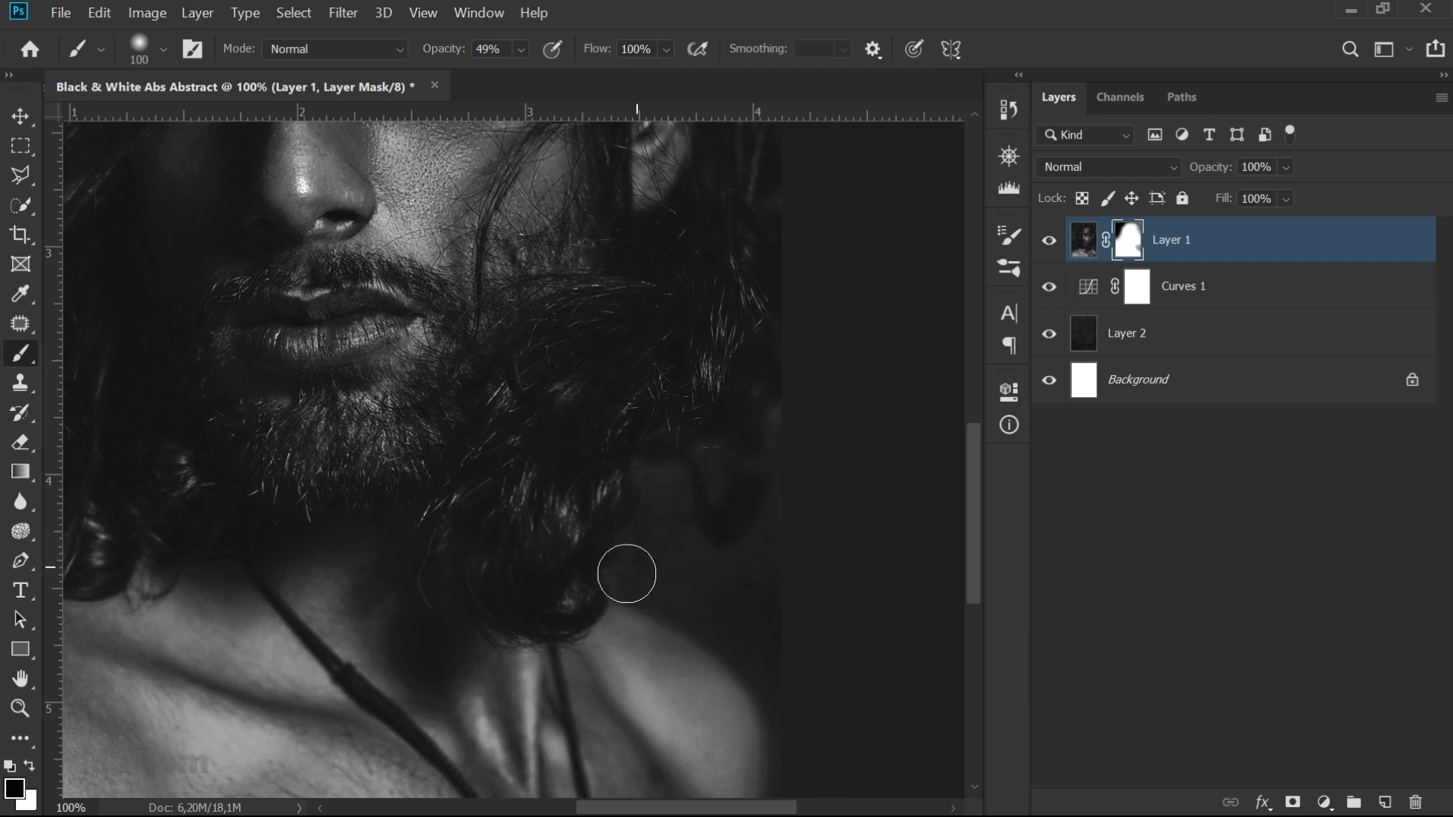
pyautogui.press(']')
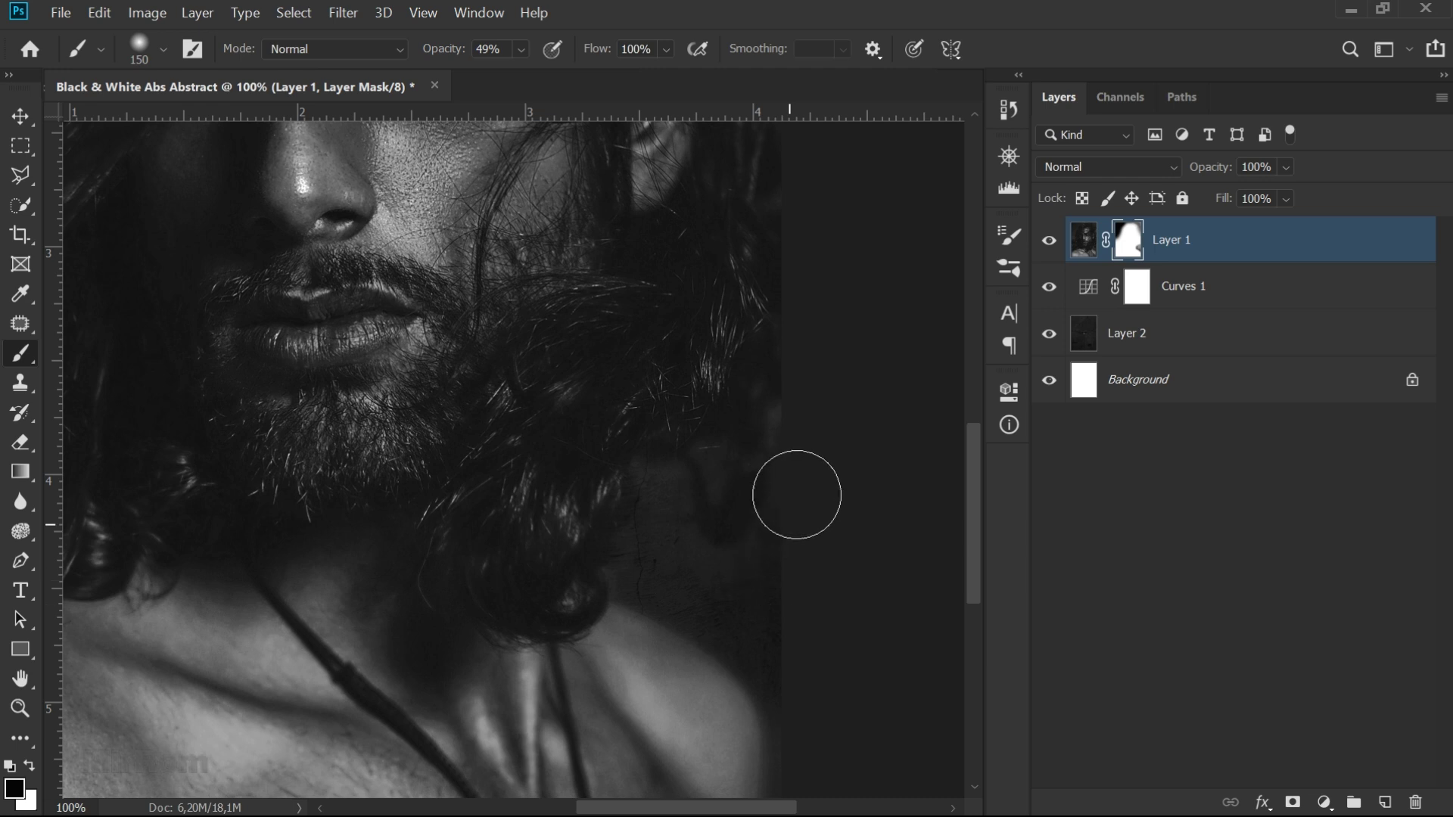
pyautogui.press(']')
pyautogui.scroll(-2, 772, 589)
pyautogui.scroll(-2, 772, 589)
pyautogui.press(']')
pyautogui.press('[')
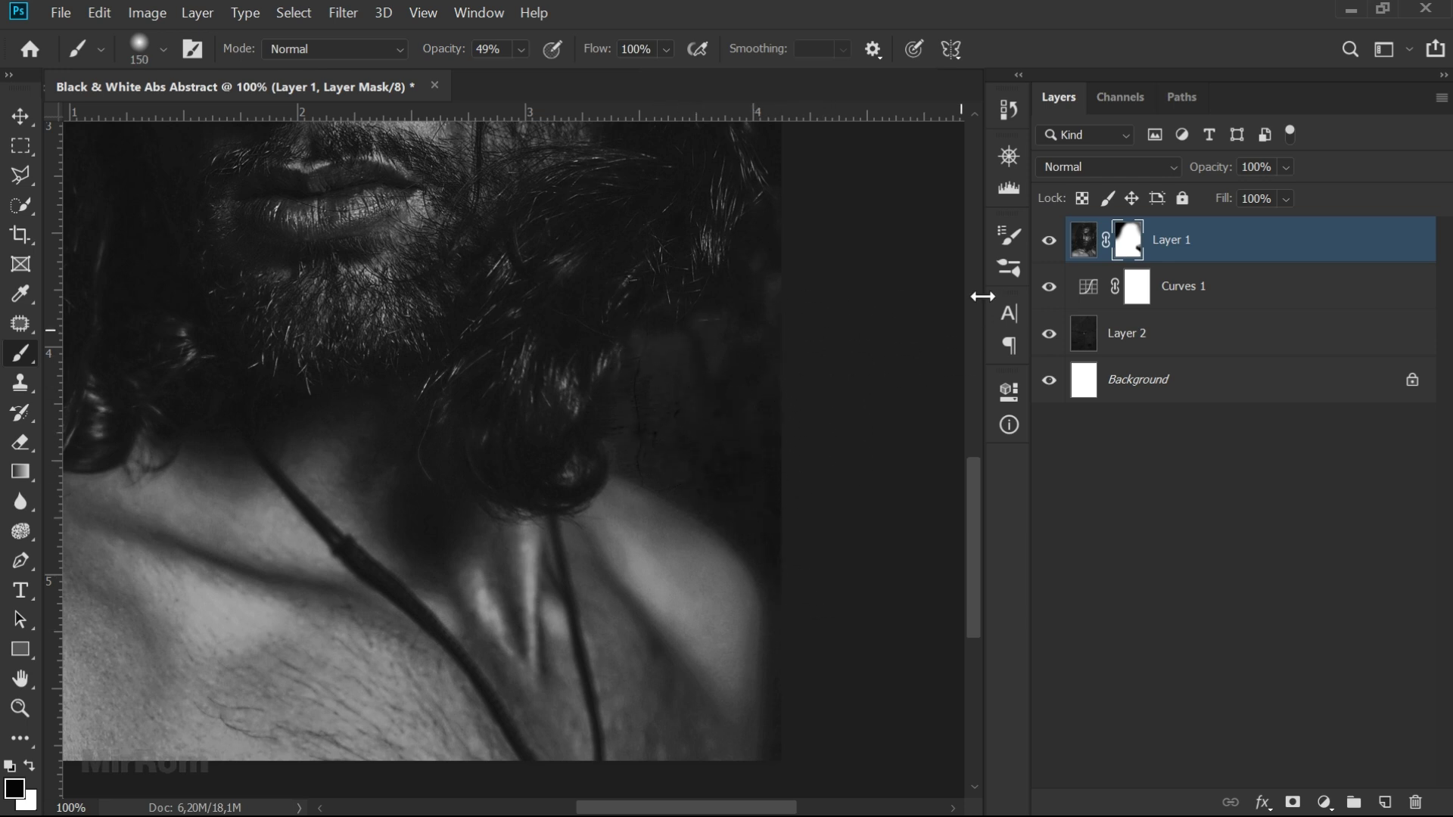
pyautogui.hotkey('ctrl', '-')
pyautogui.hotkey('ctrl', '-')
pyautogui.hotkey('ctrl', '-')
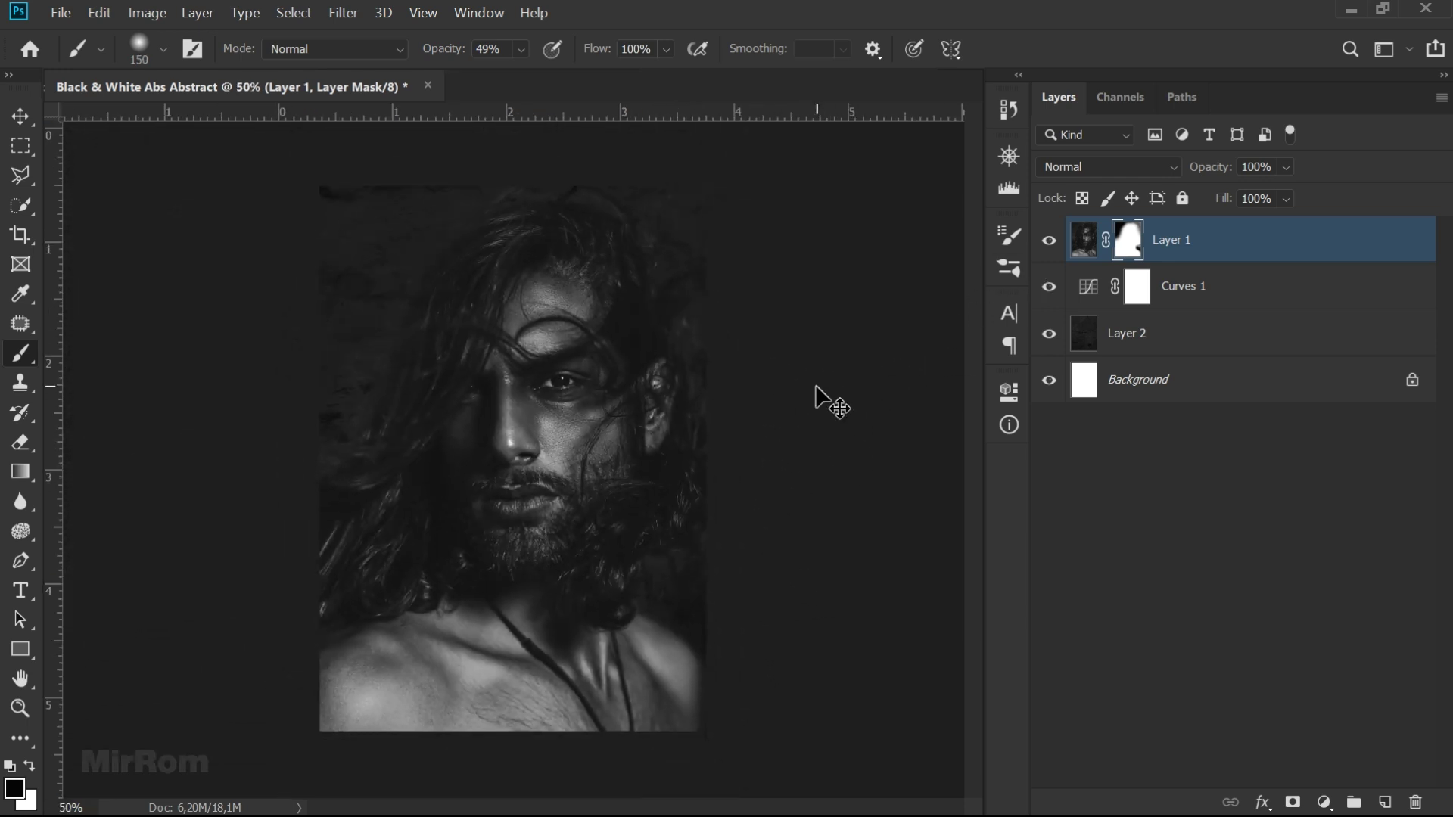
# - Fade the portrait's lower area into the texture with Foreground-to-Transparent gradients on the mask
pyautogui.press('v')
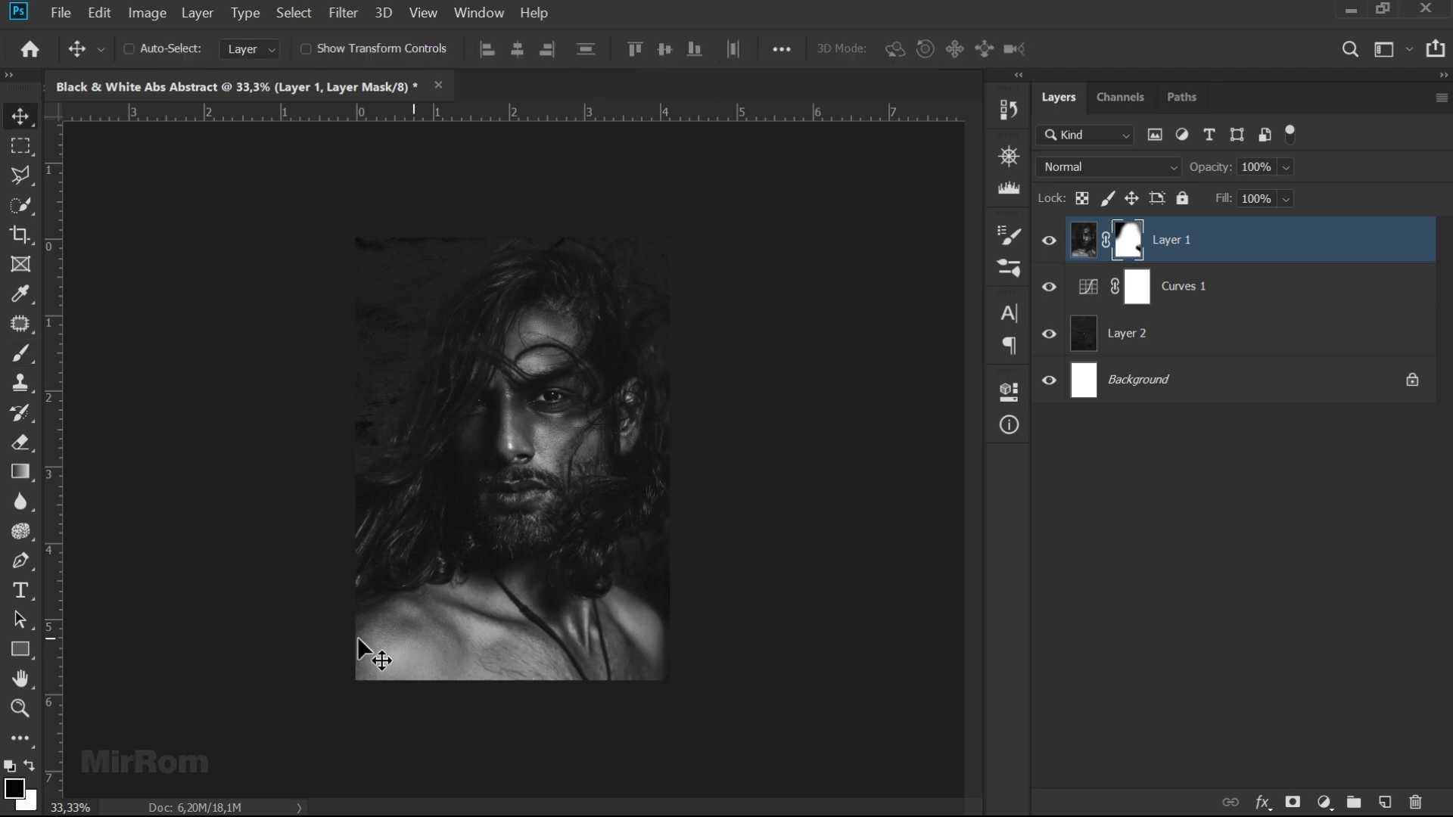
pyautogui.click(30, 474)
pyautogui.click(97, 472)
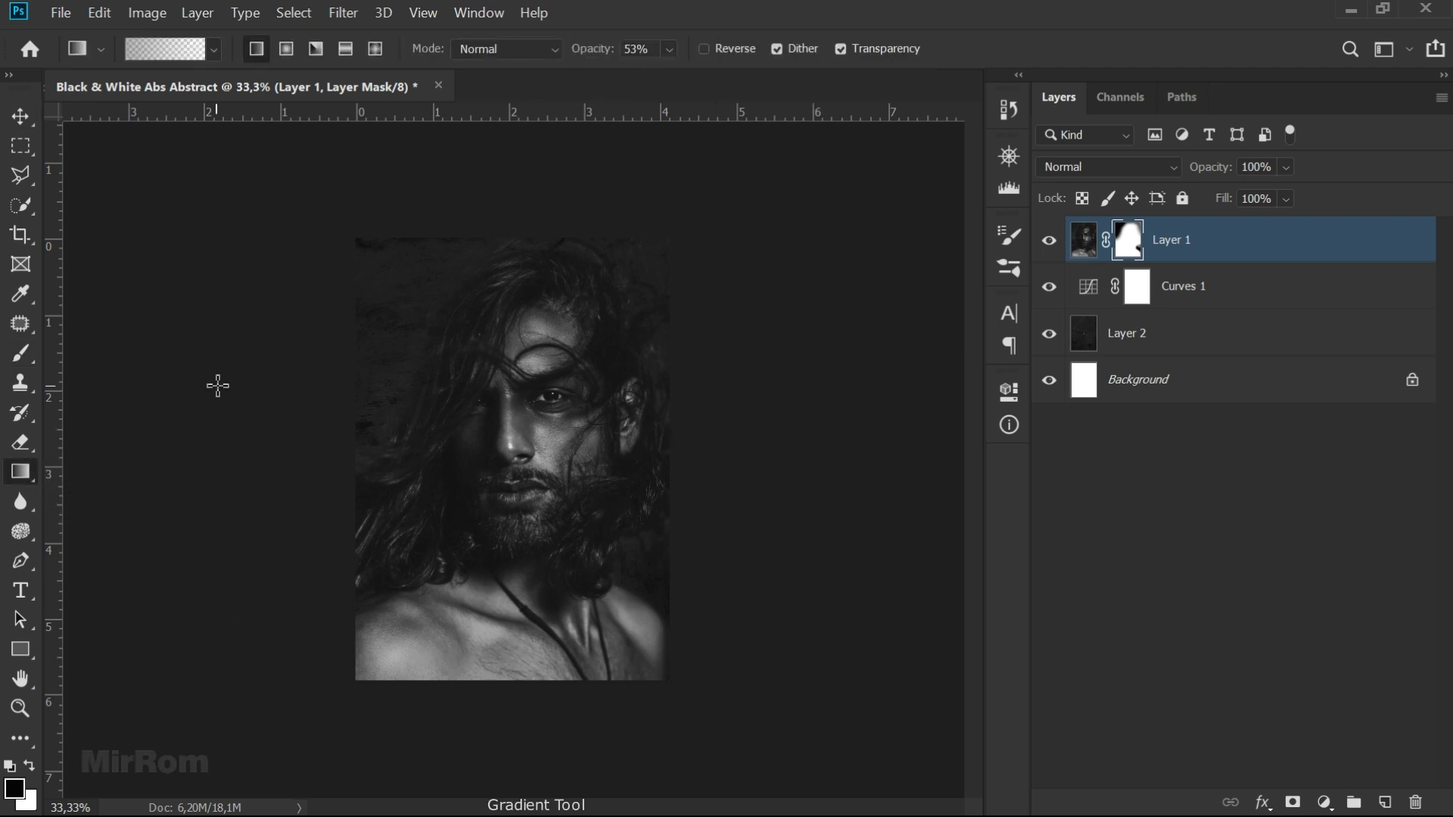
pyautogui.click(162, 50)
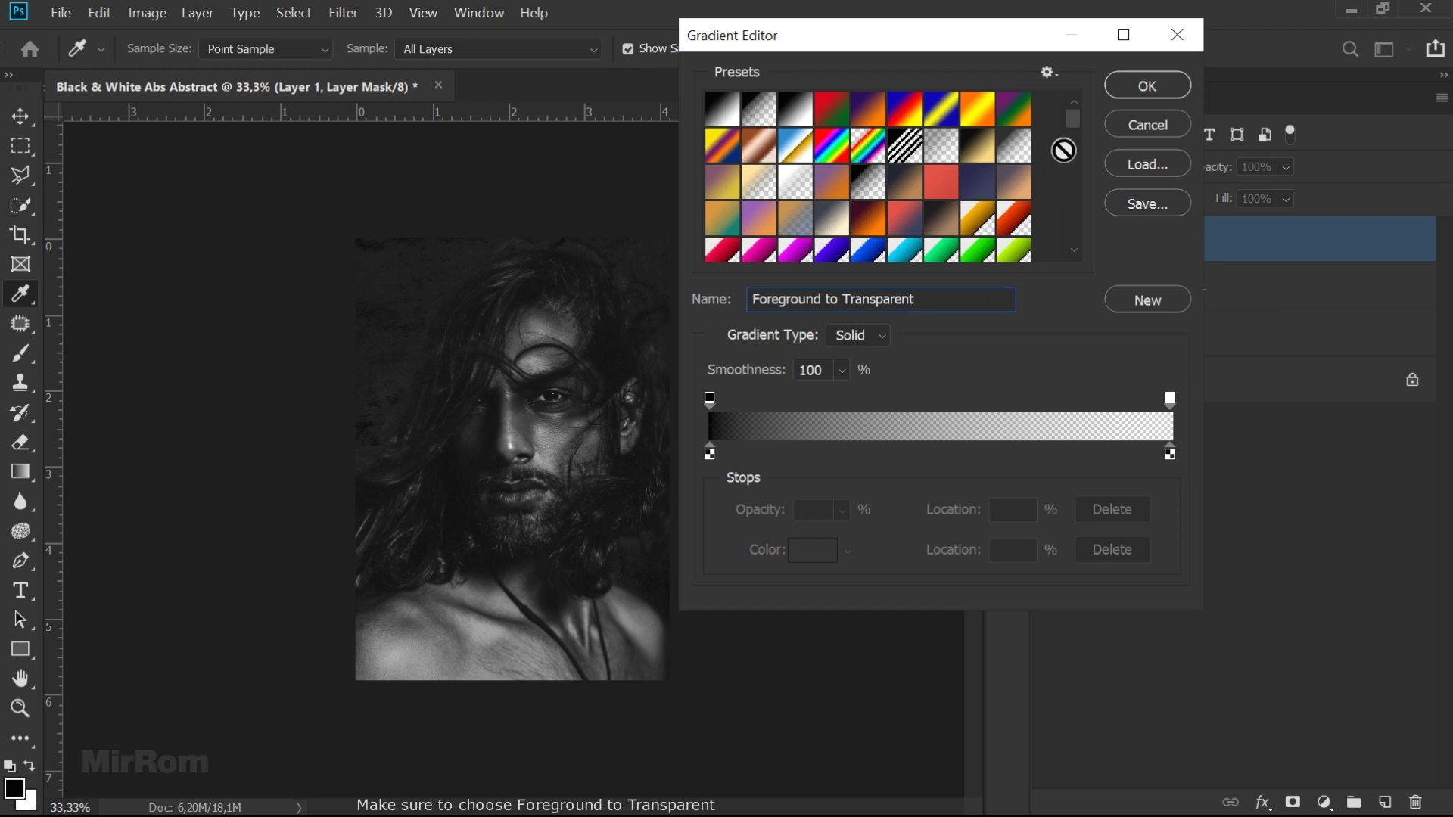
pyautogui.click(1139, 87)
pyautogui.moveTo(670, 50); pyautogui.dragTo(721, 81)
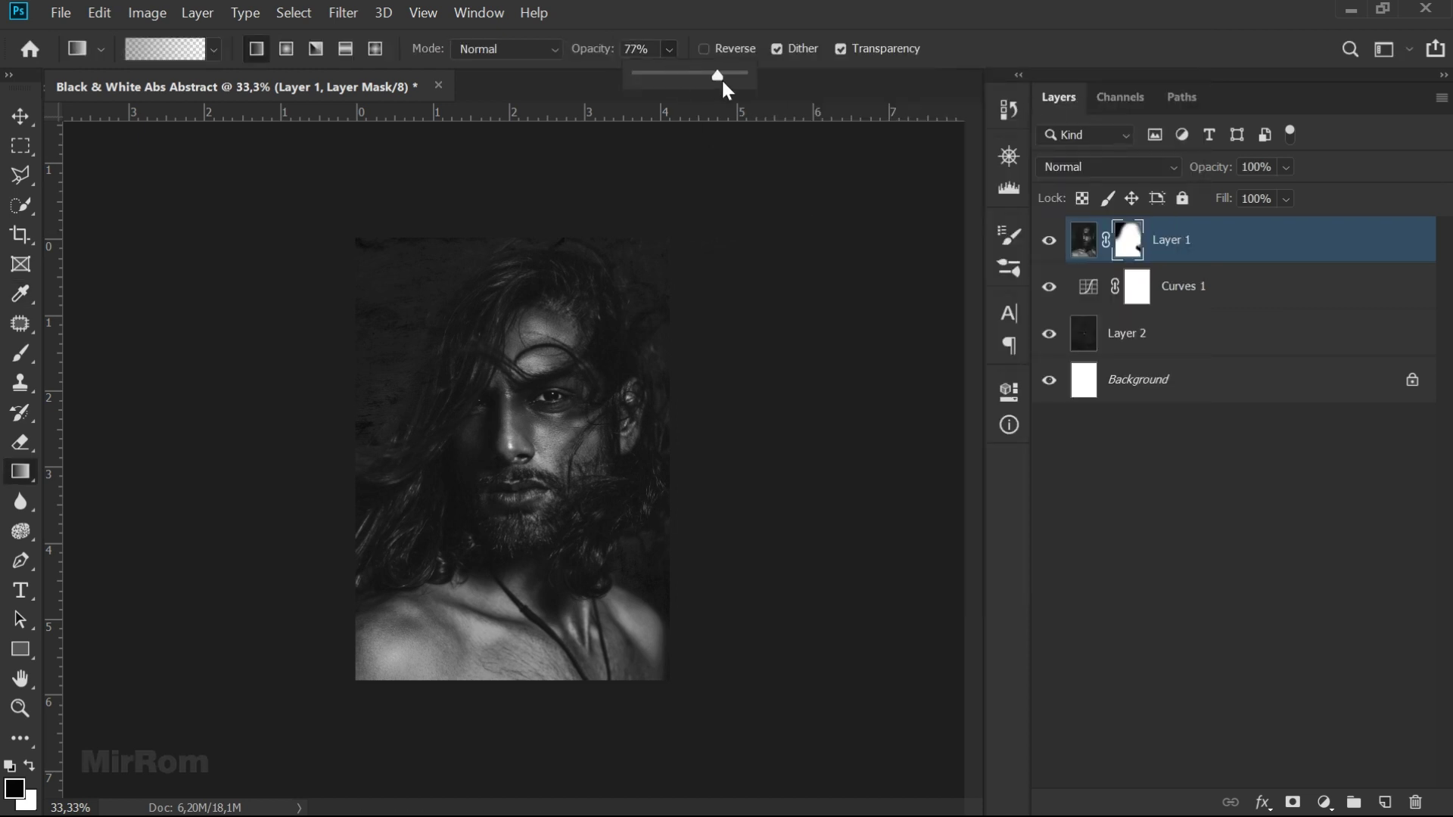
pyautogui.moveTo(538, 737); pyautogui.dragTo(537, 106)
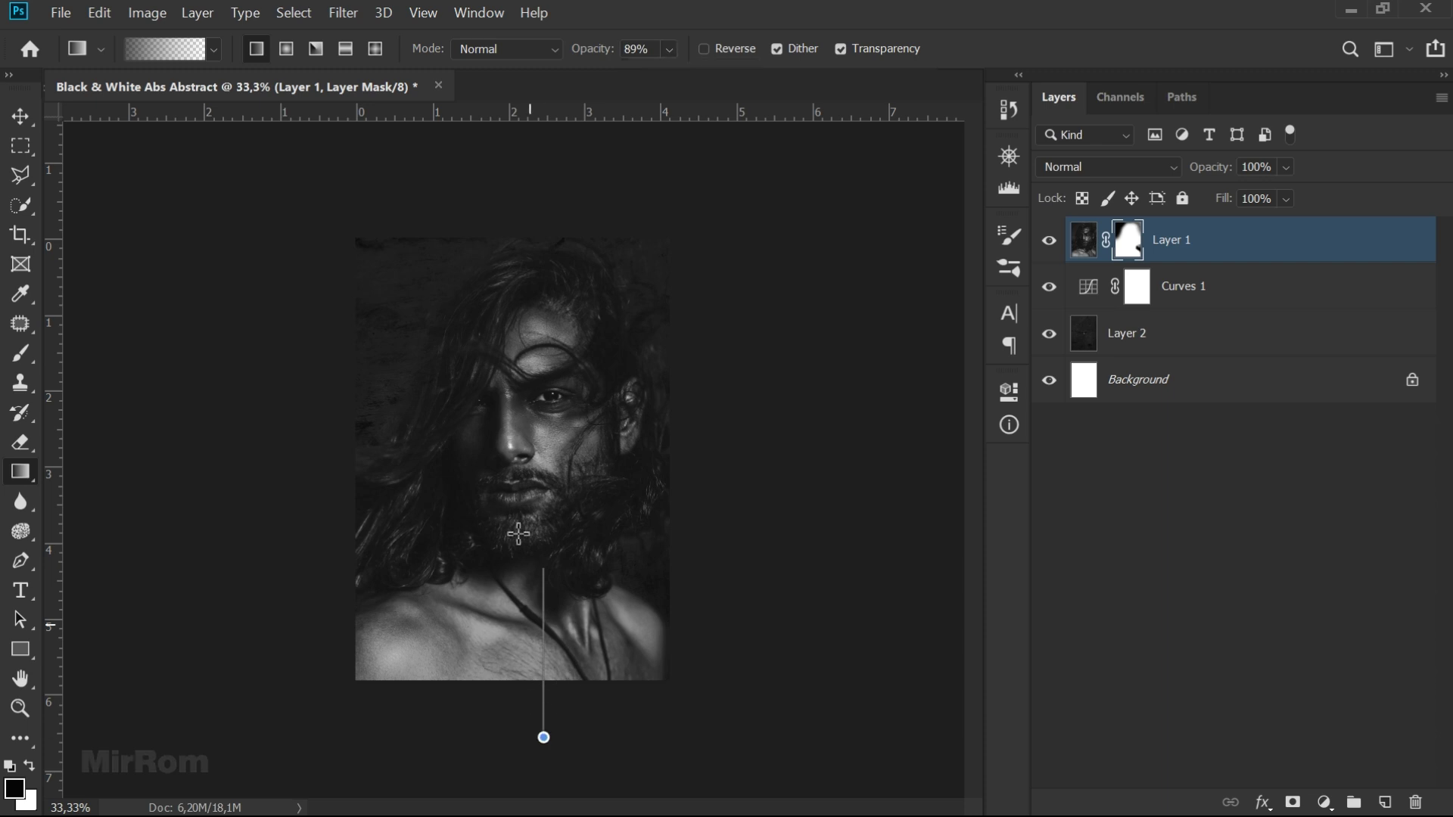
pyautogui.hotkey('ctrl', 'z')
pyautogui.moveTo(529, 733); pyautogui.dragTo(524, 499)
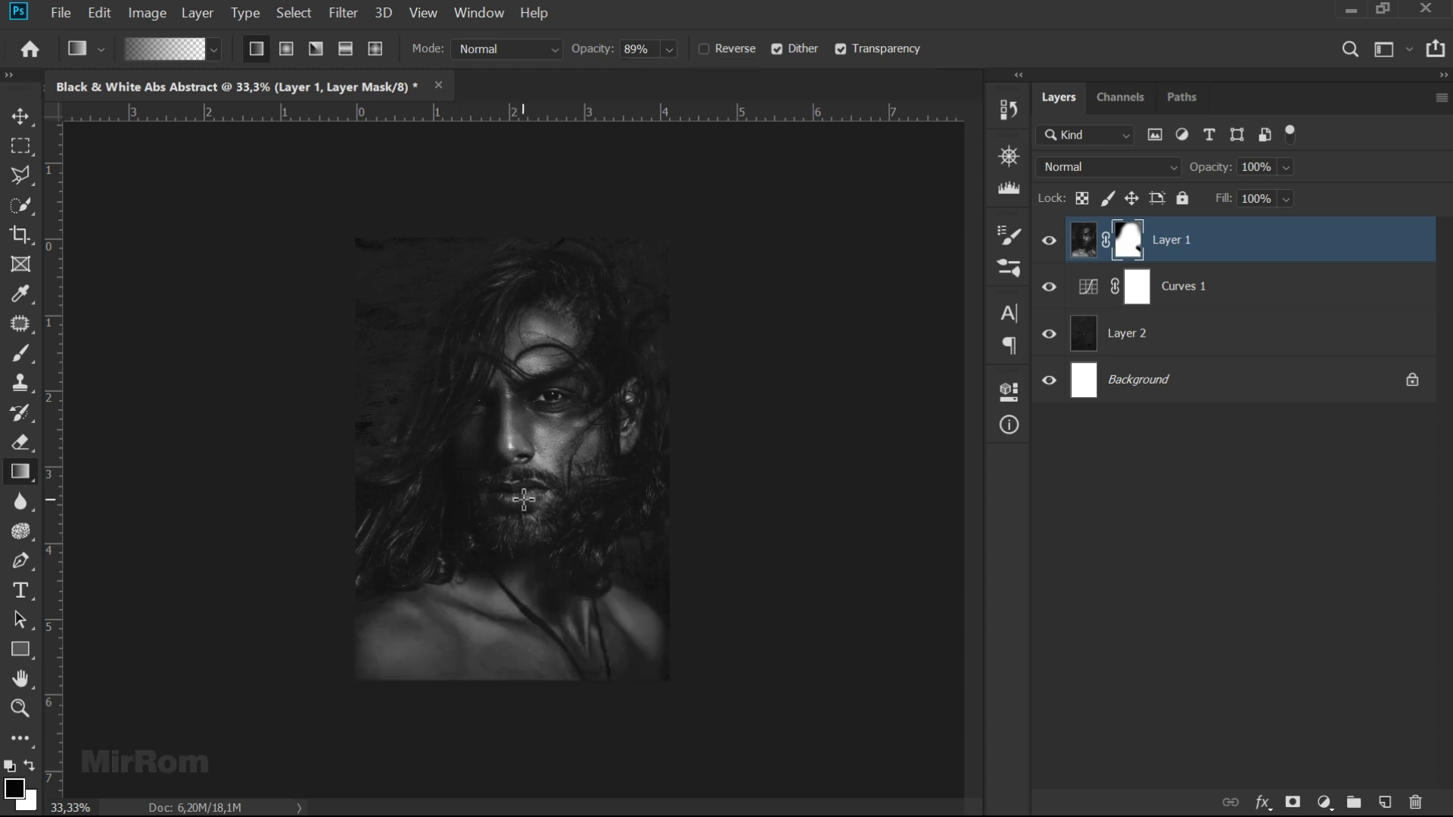
pyautogui.moveTo(539, 734); pyautogui.dragTo(535, 525)
pyautogui.moveTo(551, 782); pyautogui.dragTo(531, 502)
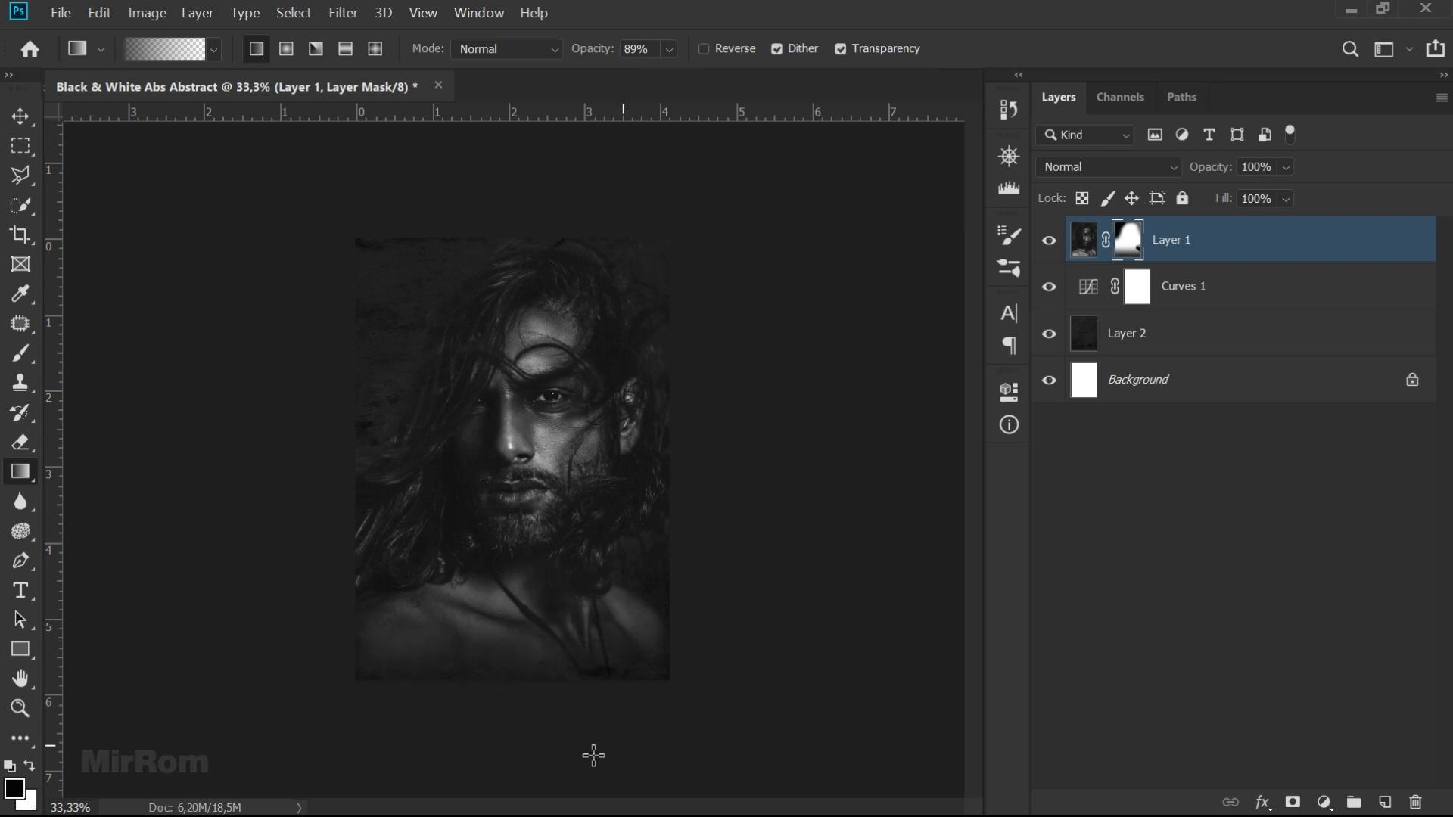
# - Switch to the Move tool and make Layer 1's image thumbnail active
pyautogui.press('v')
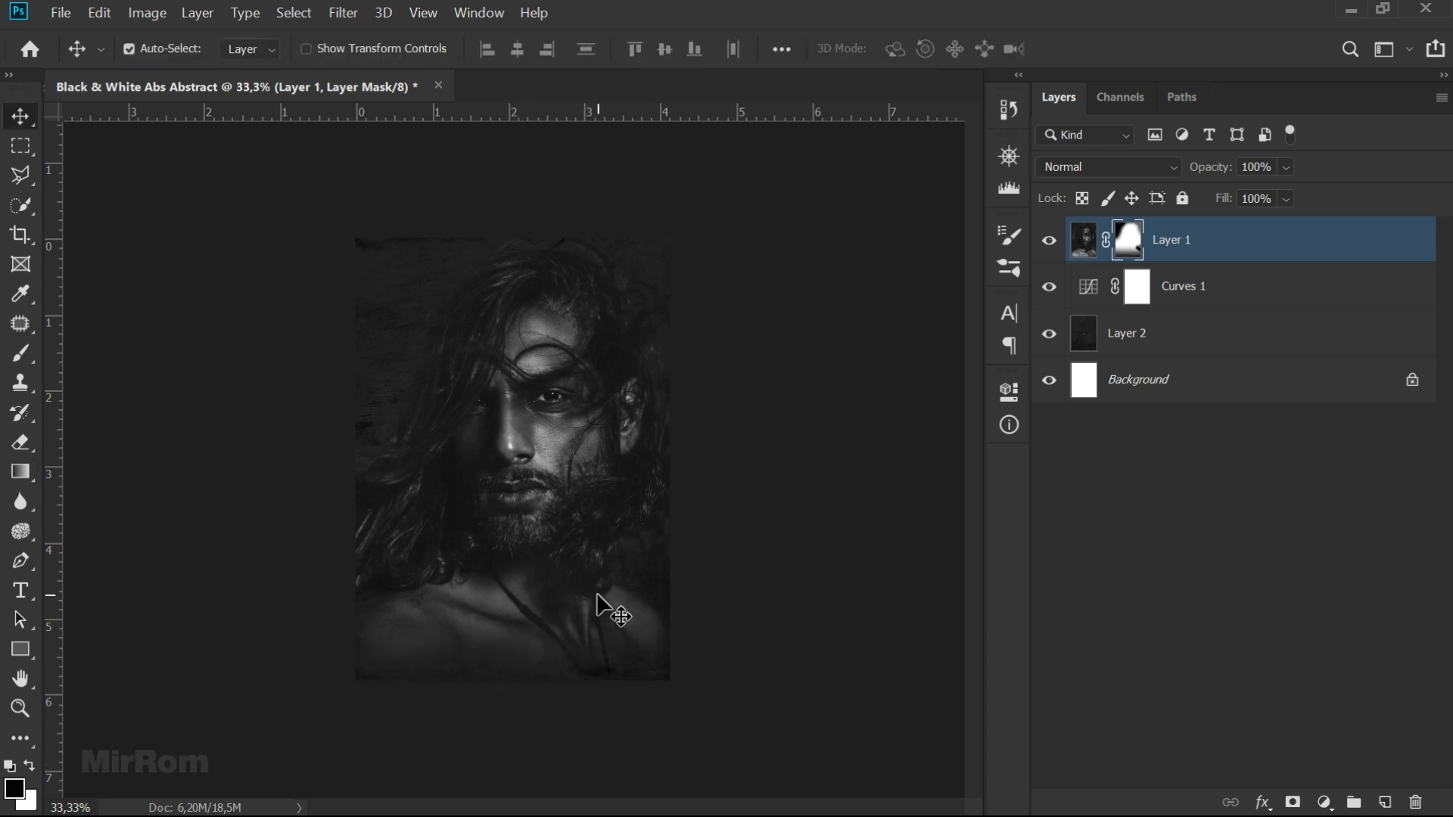
pyautogui.hotkey('ctrl', '+')
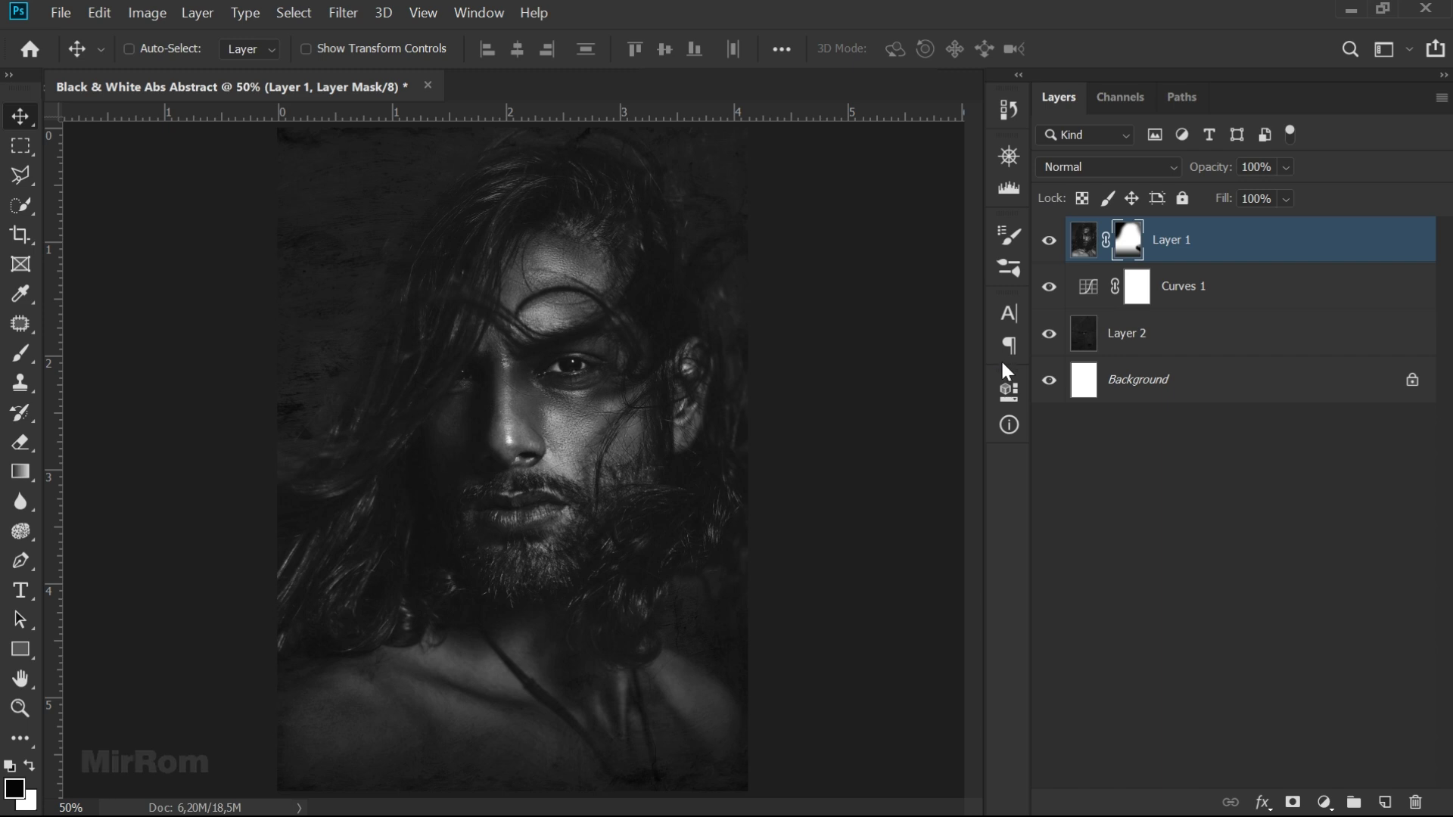
pyautogui.click(1078, 246)
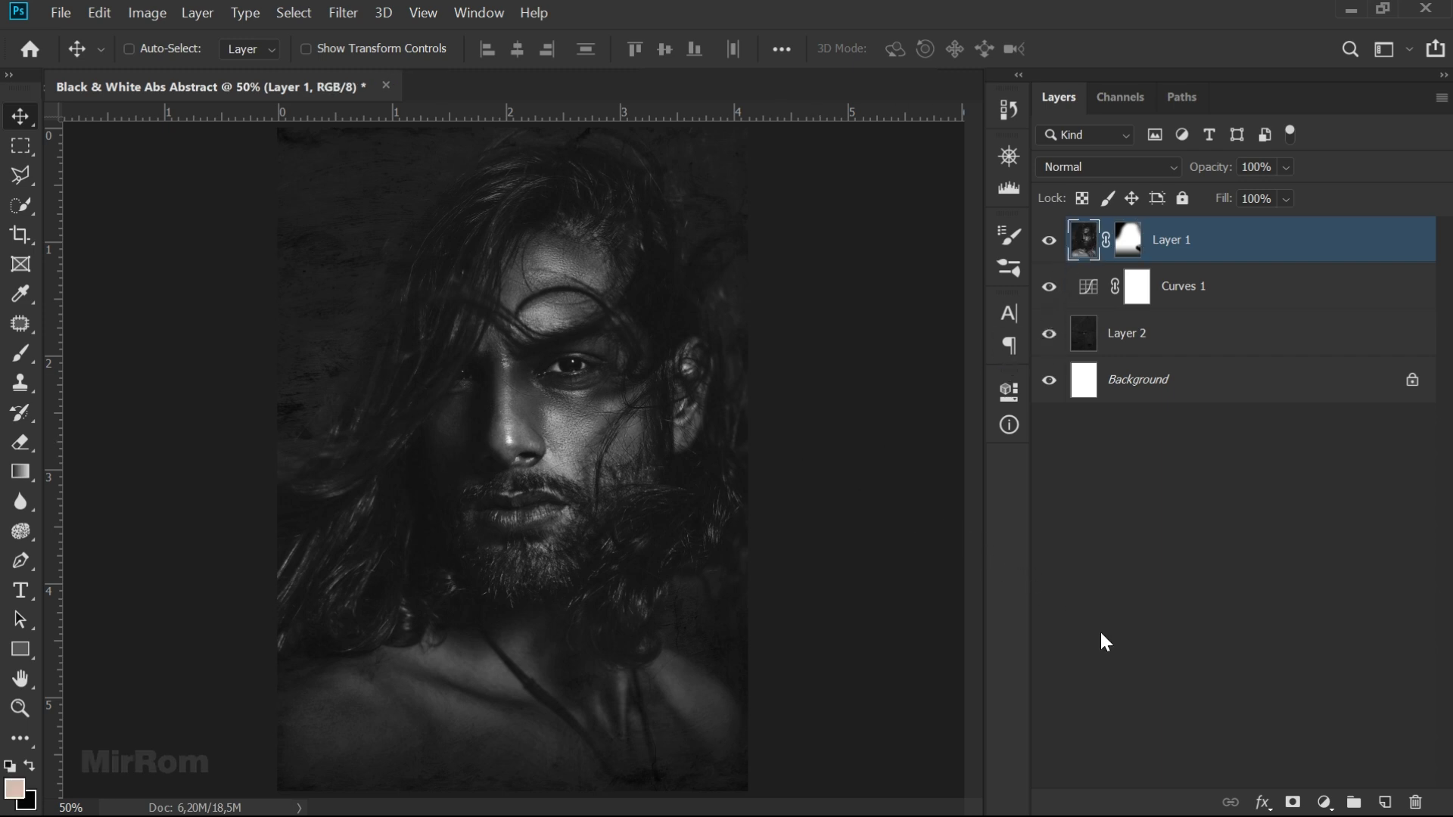
pyautogui.click(1323, 802)
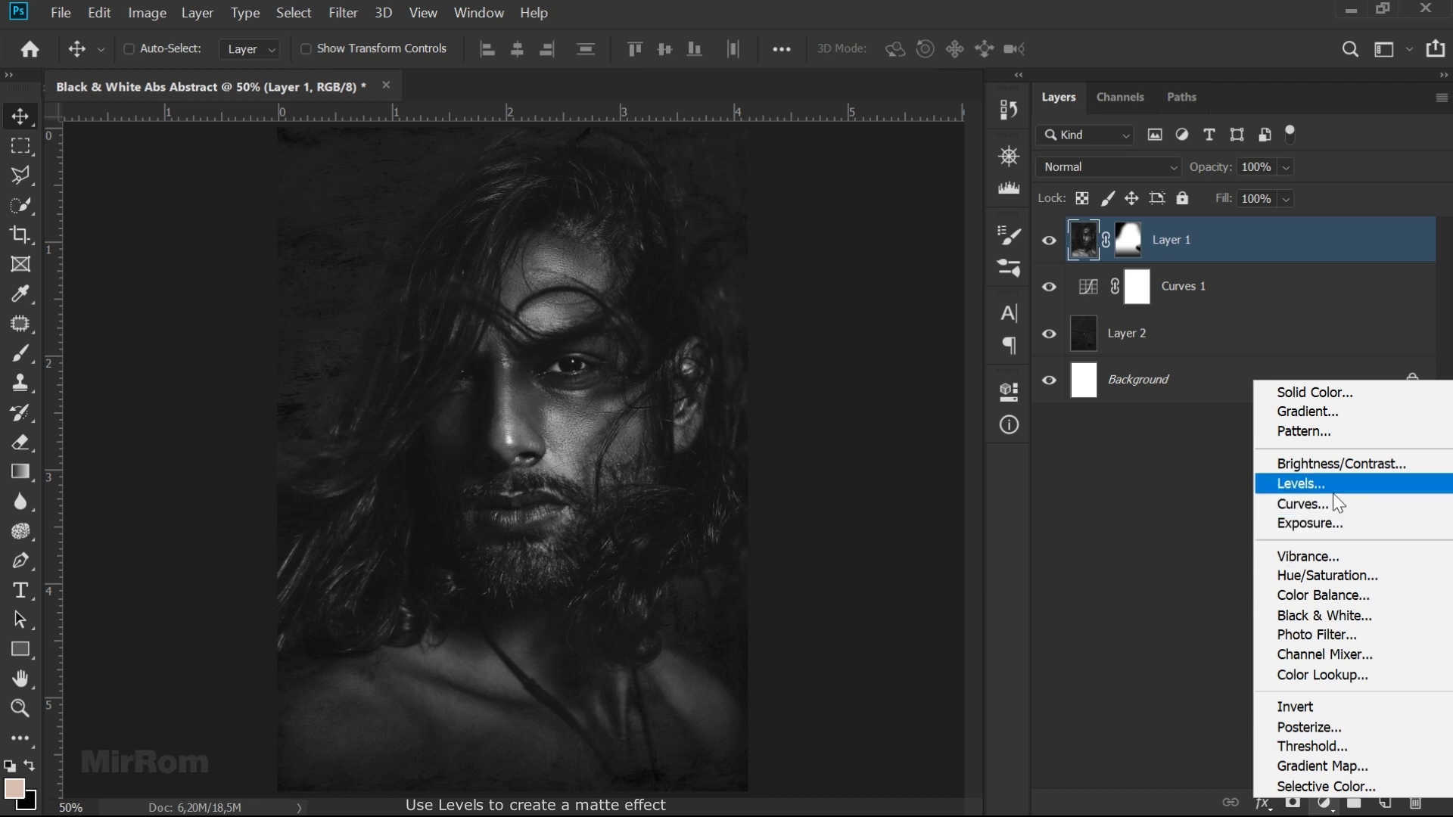
# - Add a Levels adjustment layer with input black 27, midtones 0,84 and output black 35
pyautogui.click(1332, 493)
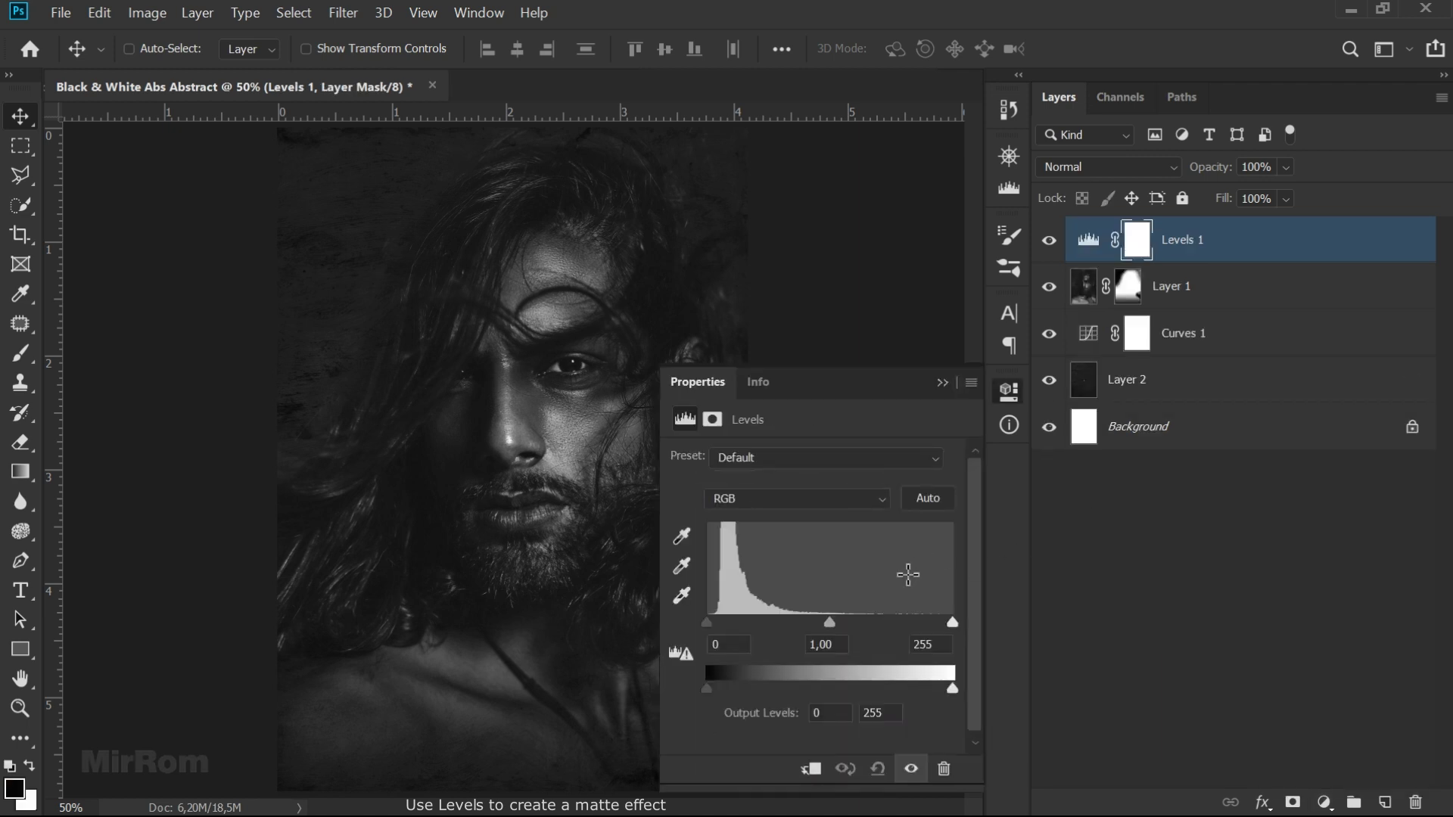
pyautogui.moveTo(711, 624); pyautogui.dragTo(720, 622)
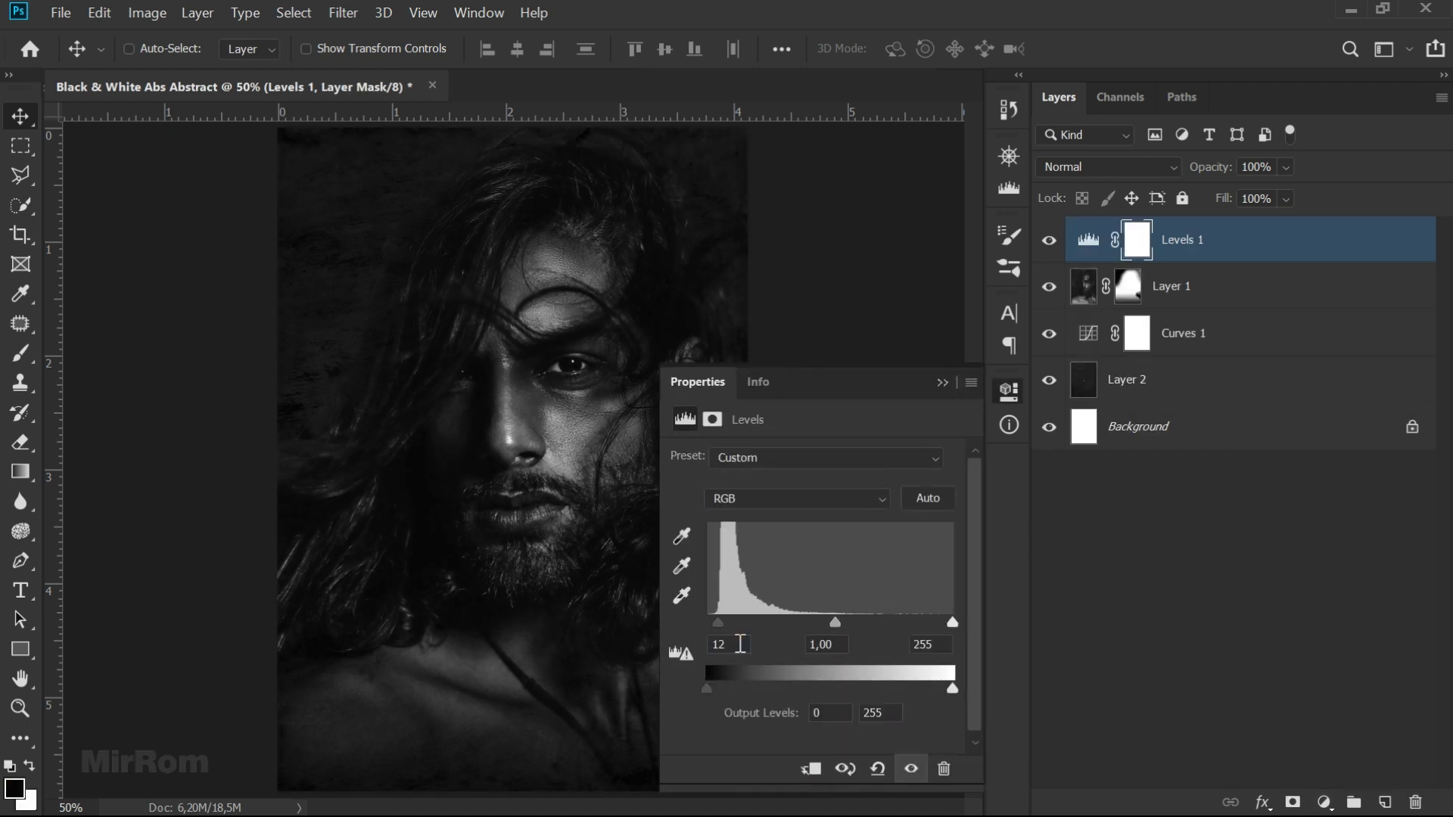
pyautogui.press('Up')
pyautogui.press('Up')
pyautogui.press('Up')
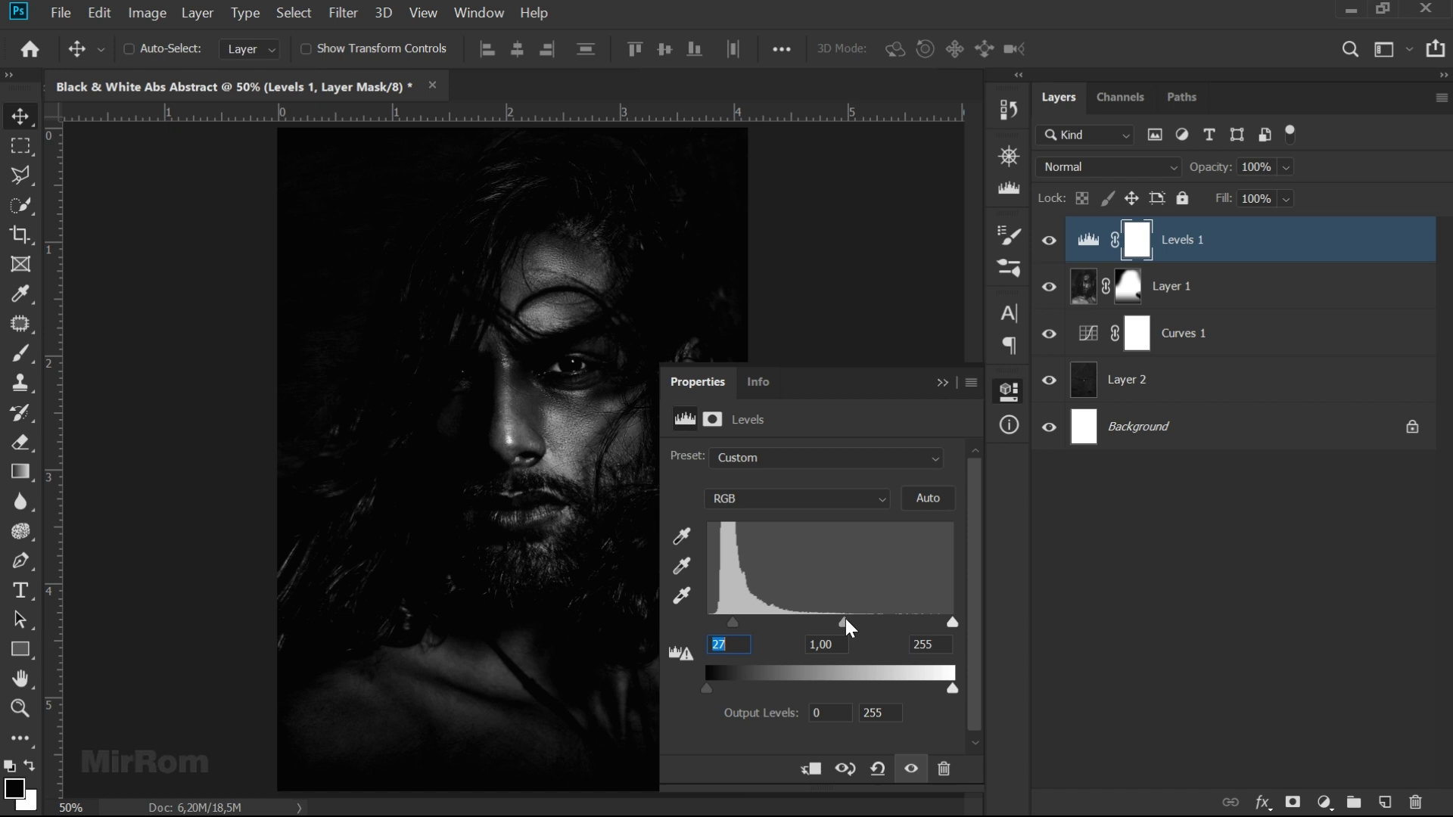
pyautogui.moveTo(846, 618); pyautogui.dragTo(856, 619)
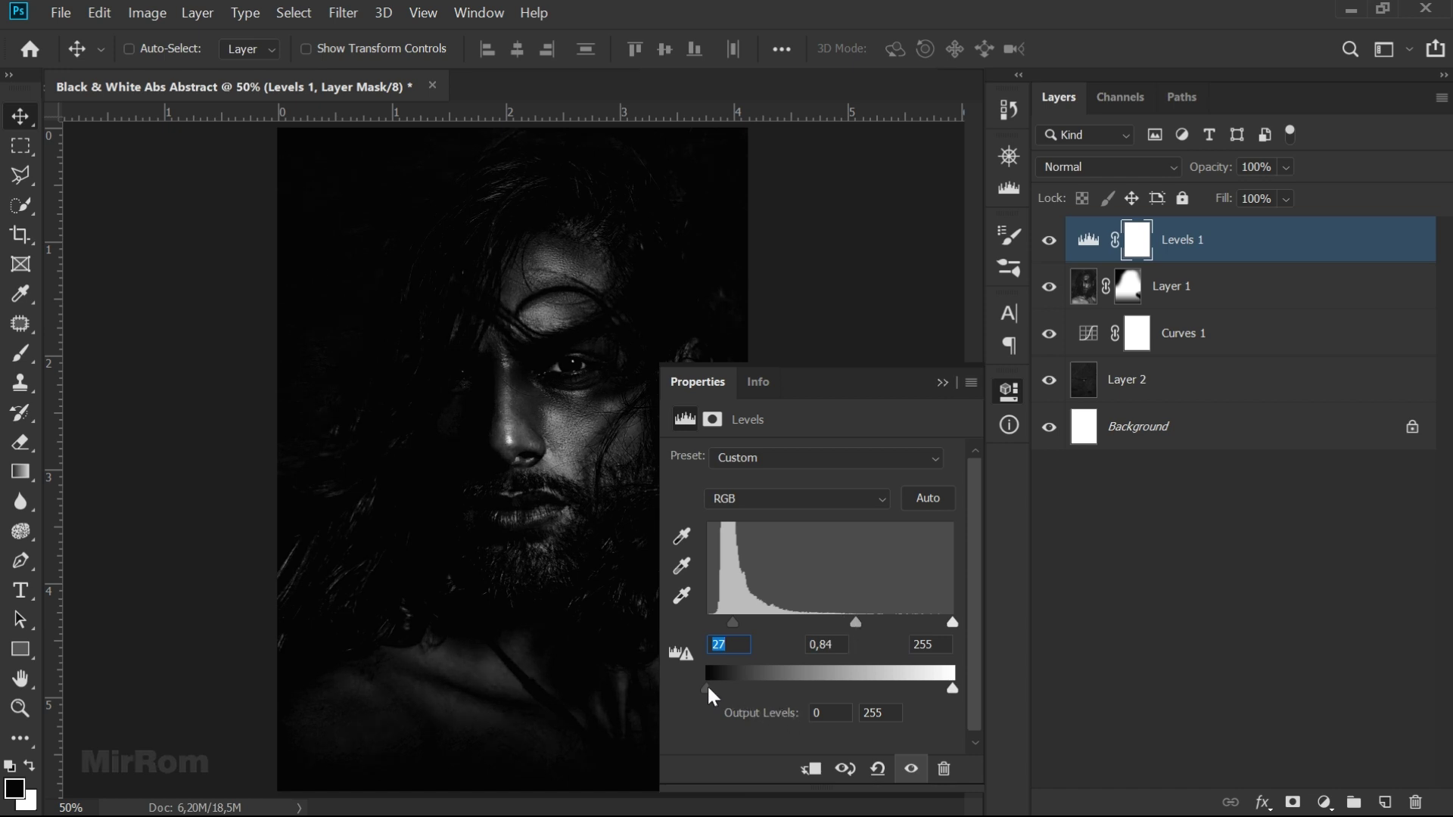
pyautogui.moveTo(707, 688); pyautogui.dragTo(738, 688)
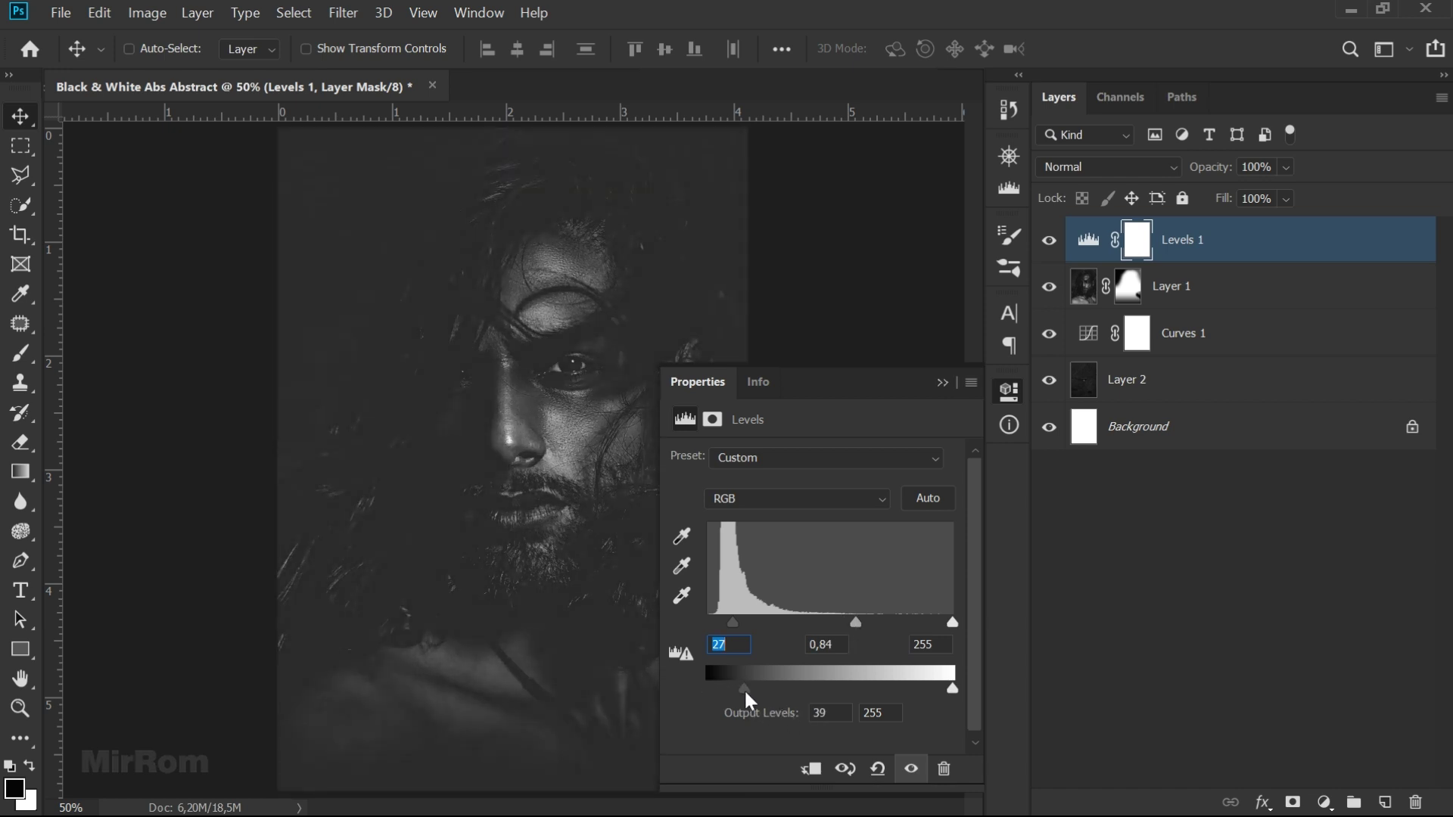
pyautogui.click(846, 715)
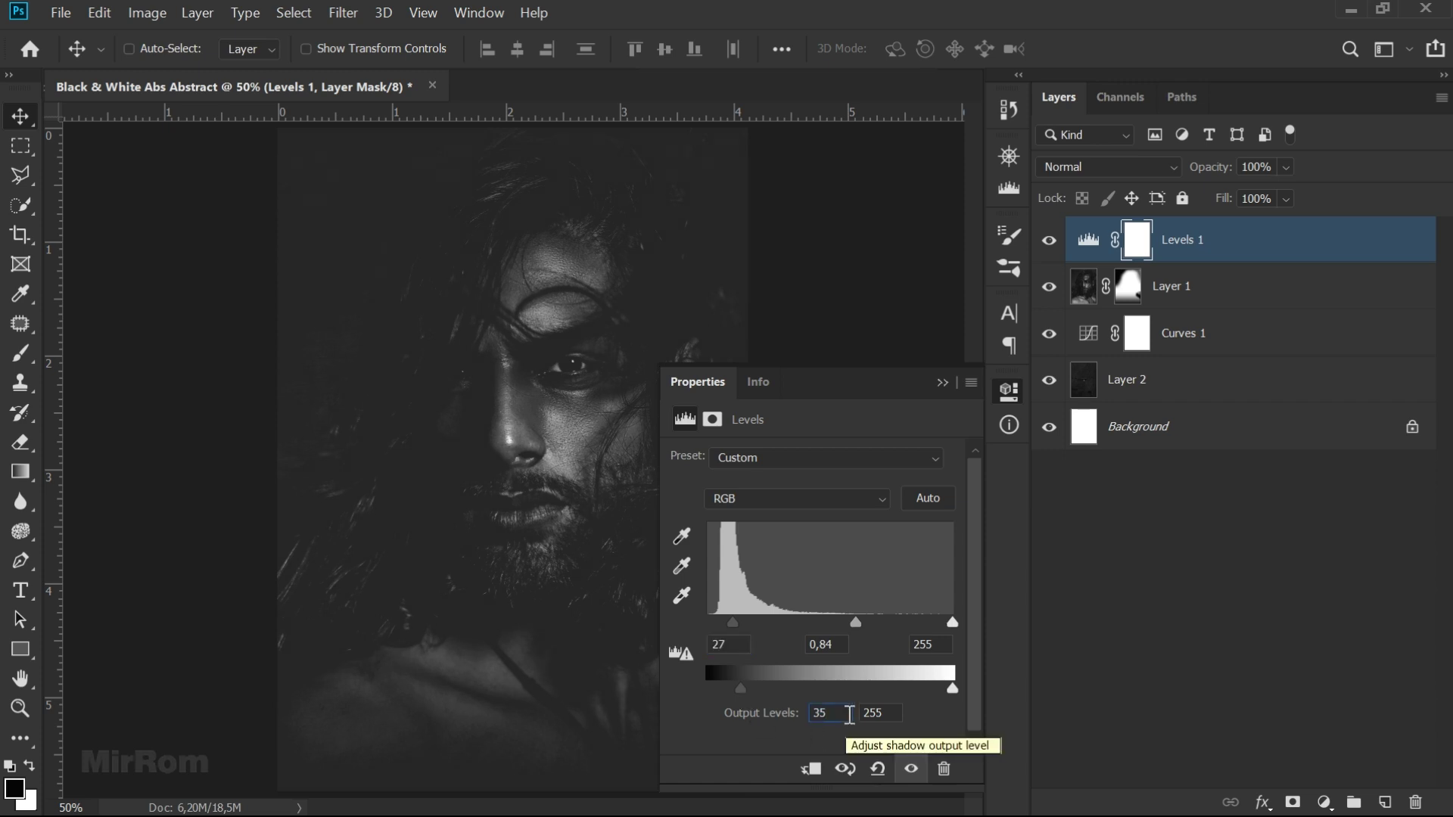
pyautogui.click(746, 643)
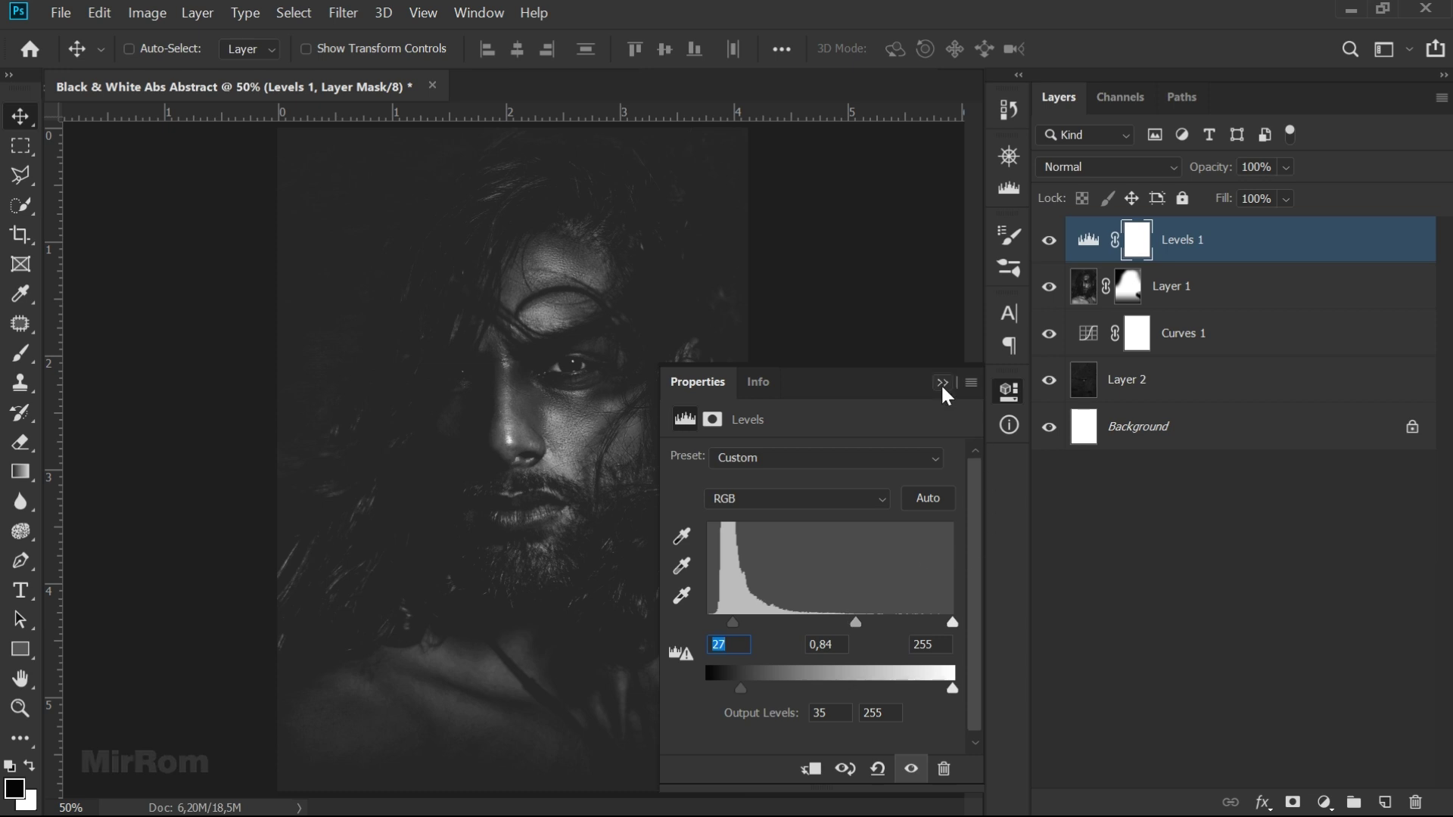
pyautogui.click(941, 382)
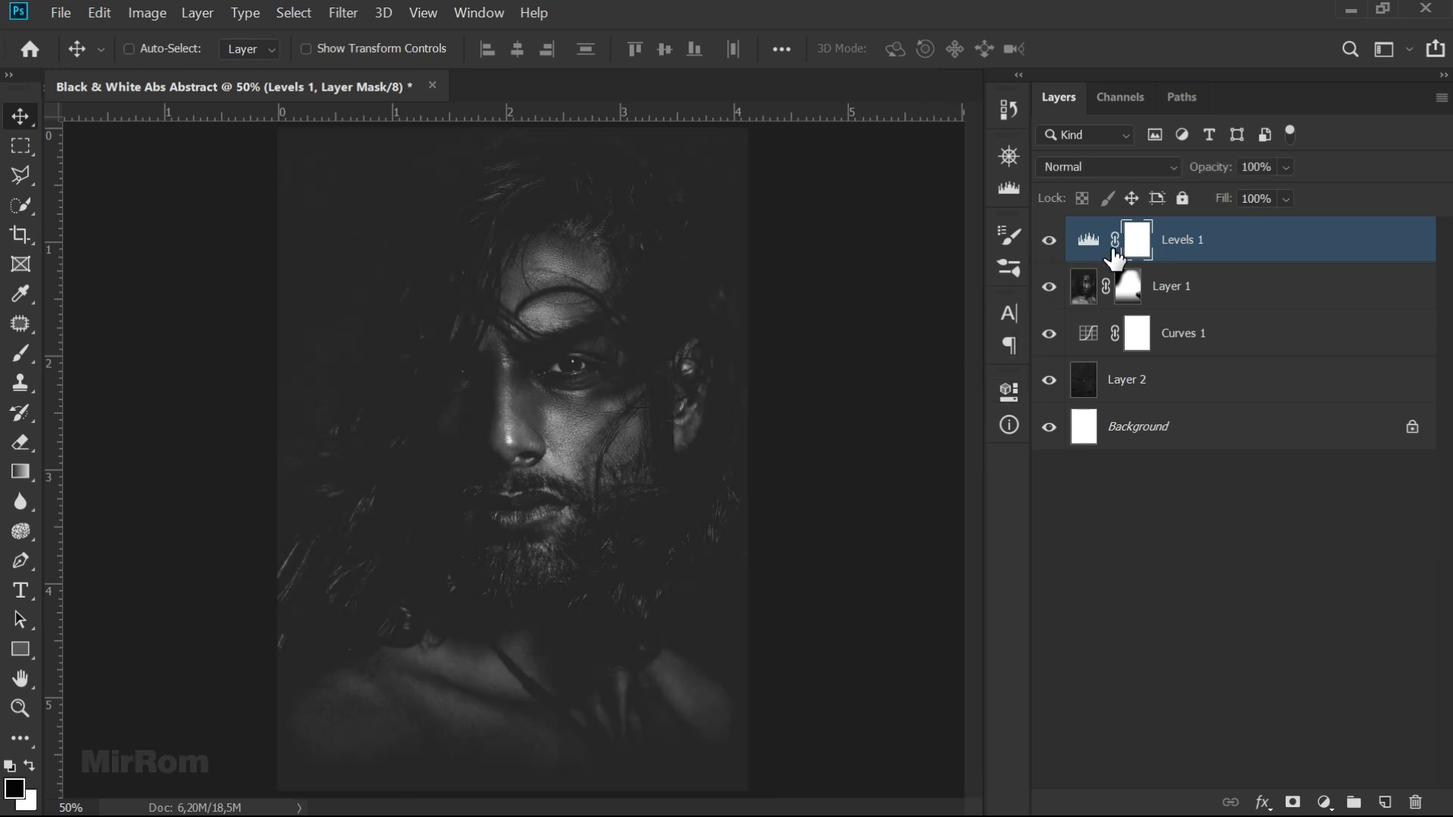
# - Paint the Levels mask over the face with a 700–900 px brush at 40% opacity
pyautogui.press('b')
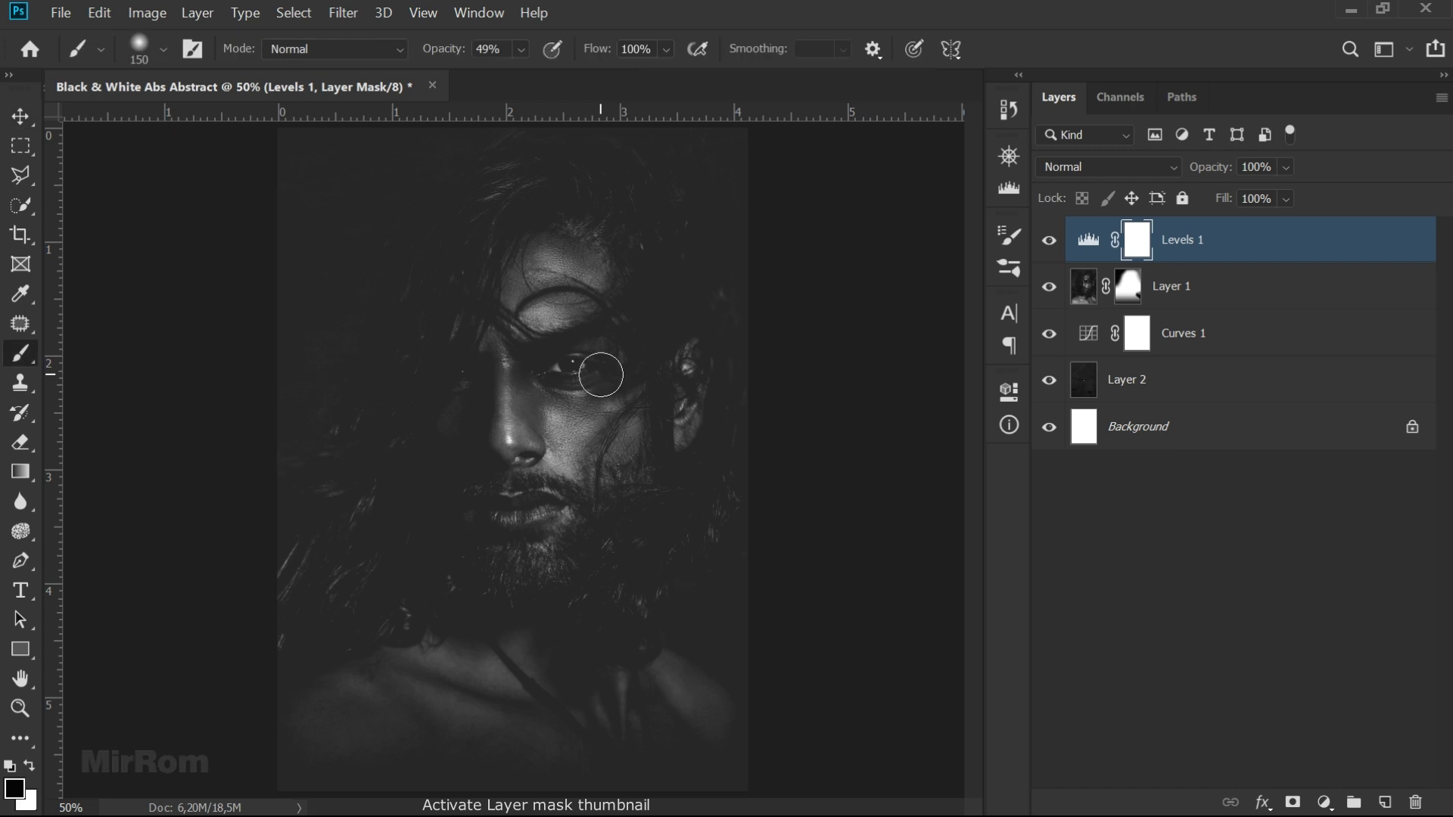
pyautogui.moveTo(527, 76); pyautogui.dragTo(518, 77)
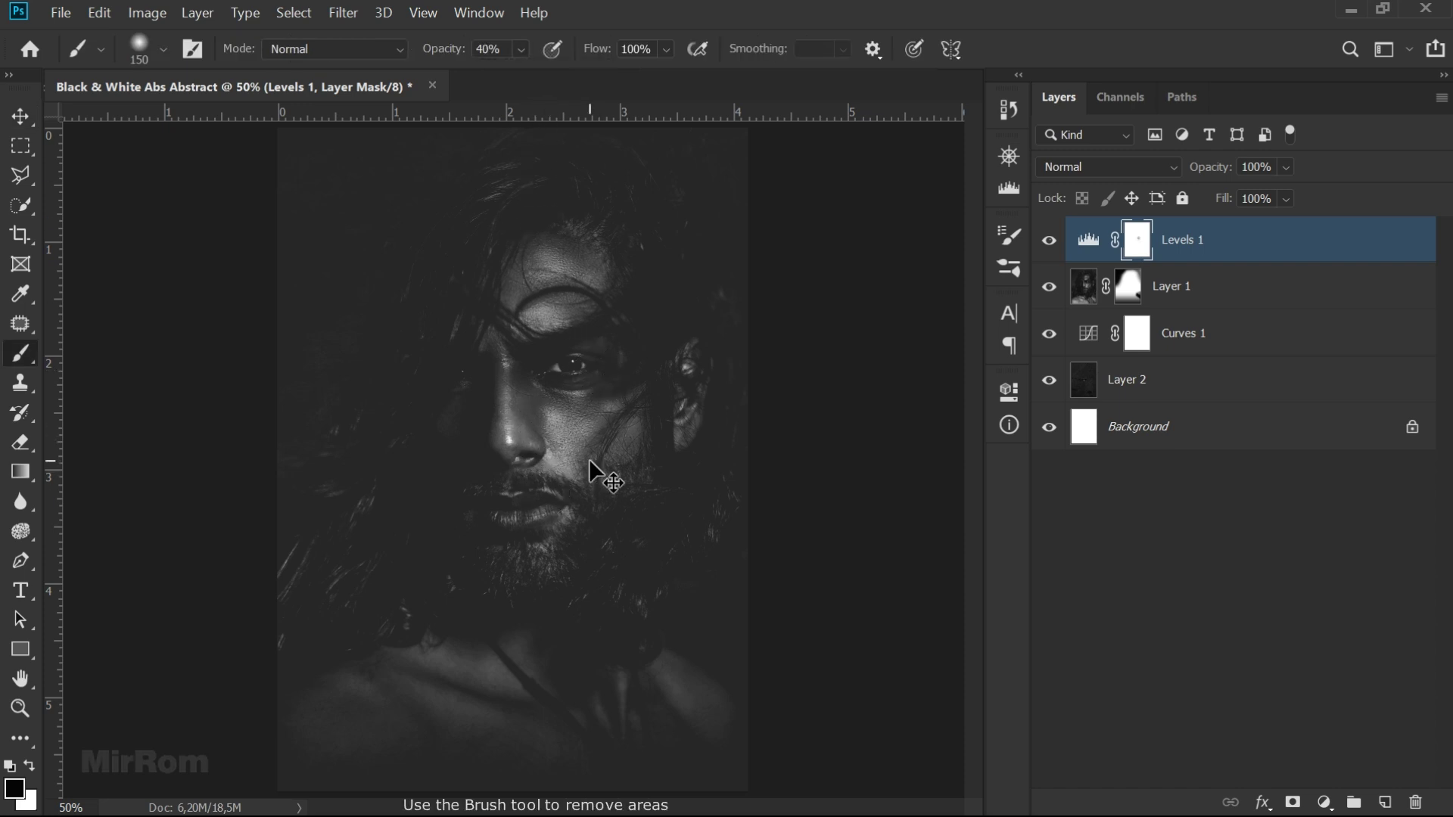
pyautogui.press(']')
pyautogui.press(']')
pyautogui.press(']')
pyautogui.press(']')
pyautogui.press(']')
pyautogui.press(']')
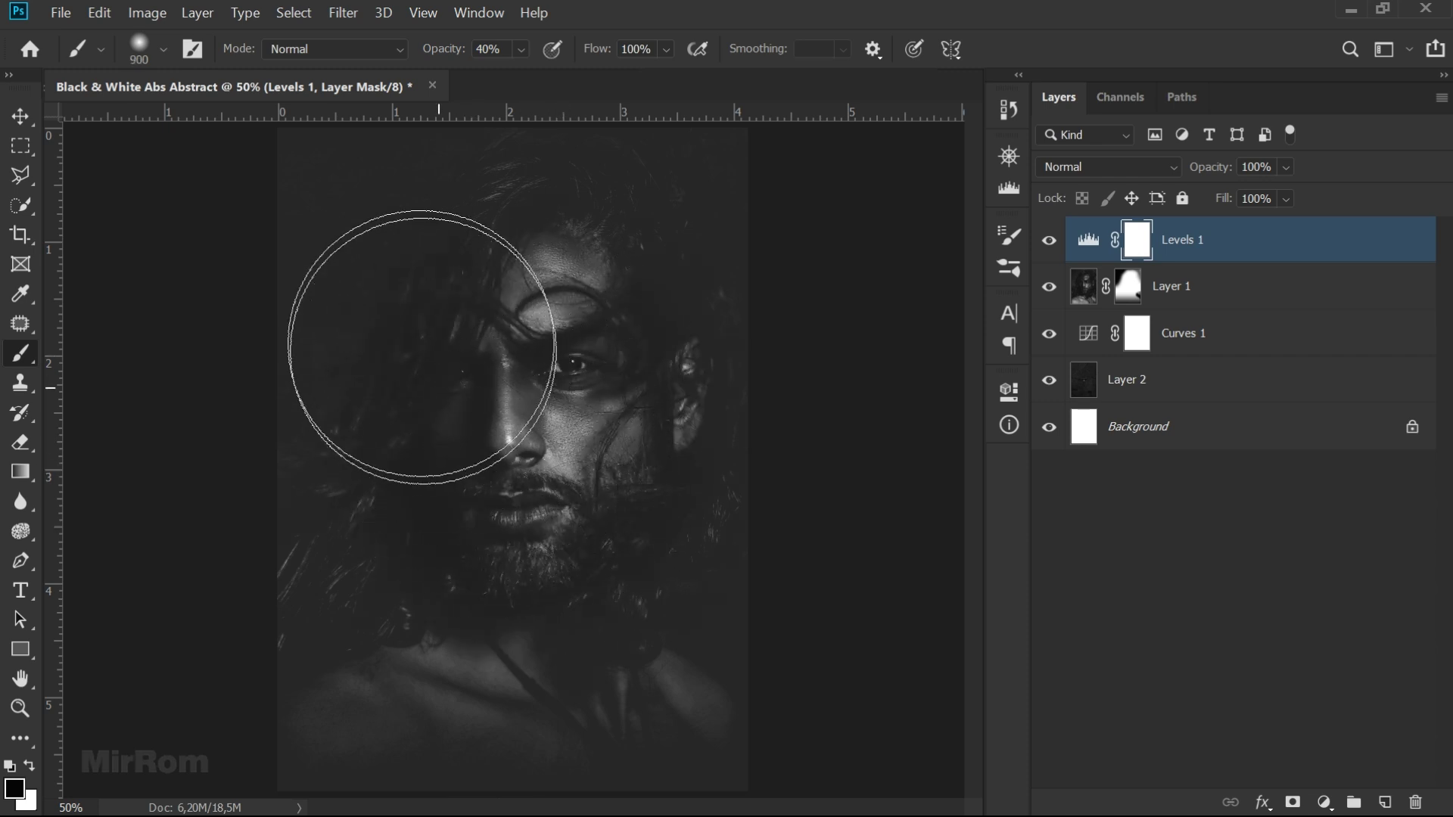
pyautogui.moveTo(460, 239); pyautogui.dragTo(286, 305)
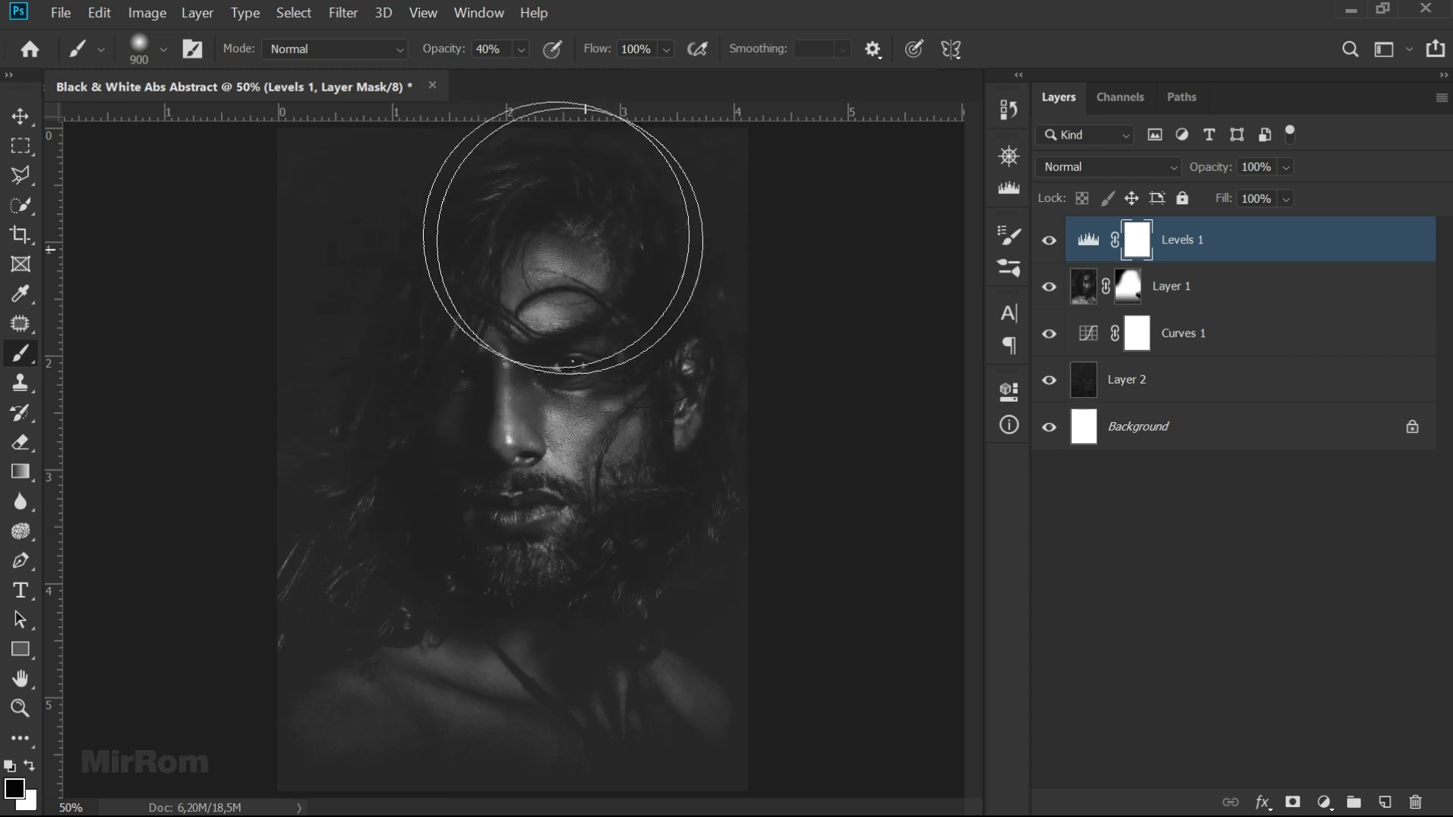
pyautogui.press('[')
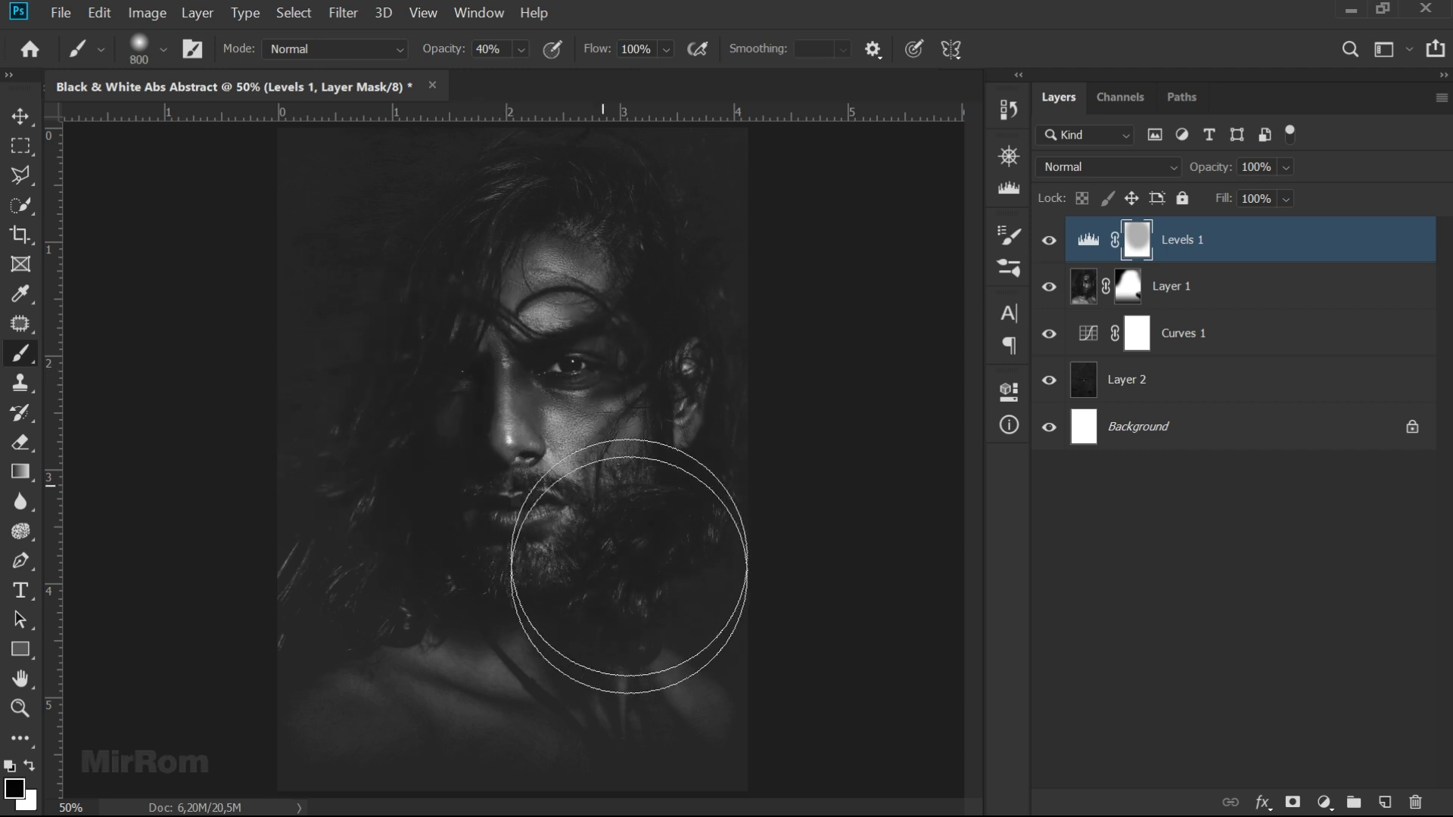
pyautogui.moveTo(318, 372); pyautogui.dragTo(583, 479)
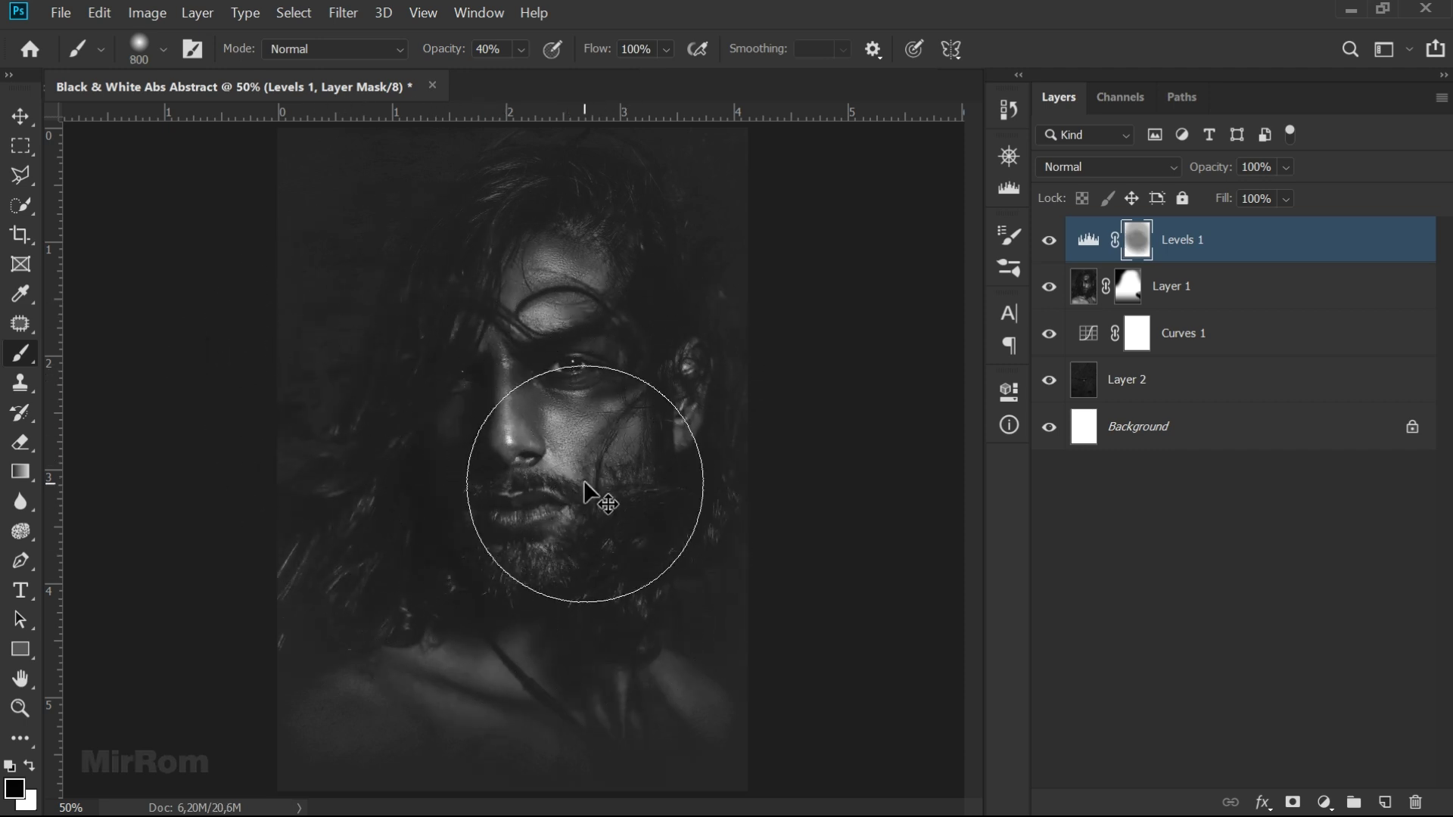
pyautogui.moveTo(488, 422)
pyautogui.mouseDown()
pyautogui.moveTo(488, 121)
pyautogui.moveTo(487, 323)
pyautogui.moveTo(578, 286)
pyautogui.moveTo(552, 568)
pyautogui.moveTo(564, 530)
pyautogui.mouseUp()
pyautogui.press('[')
pyautogui.press('[')
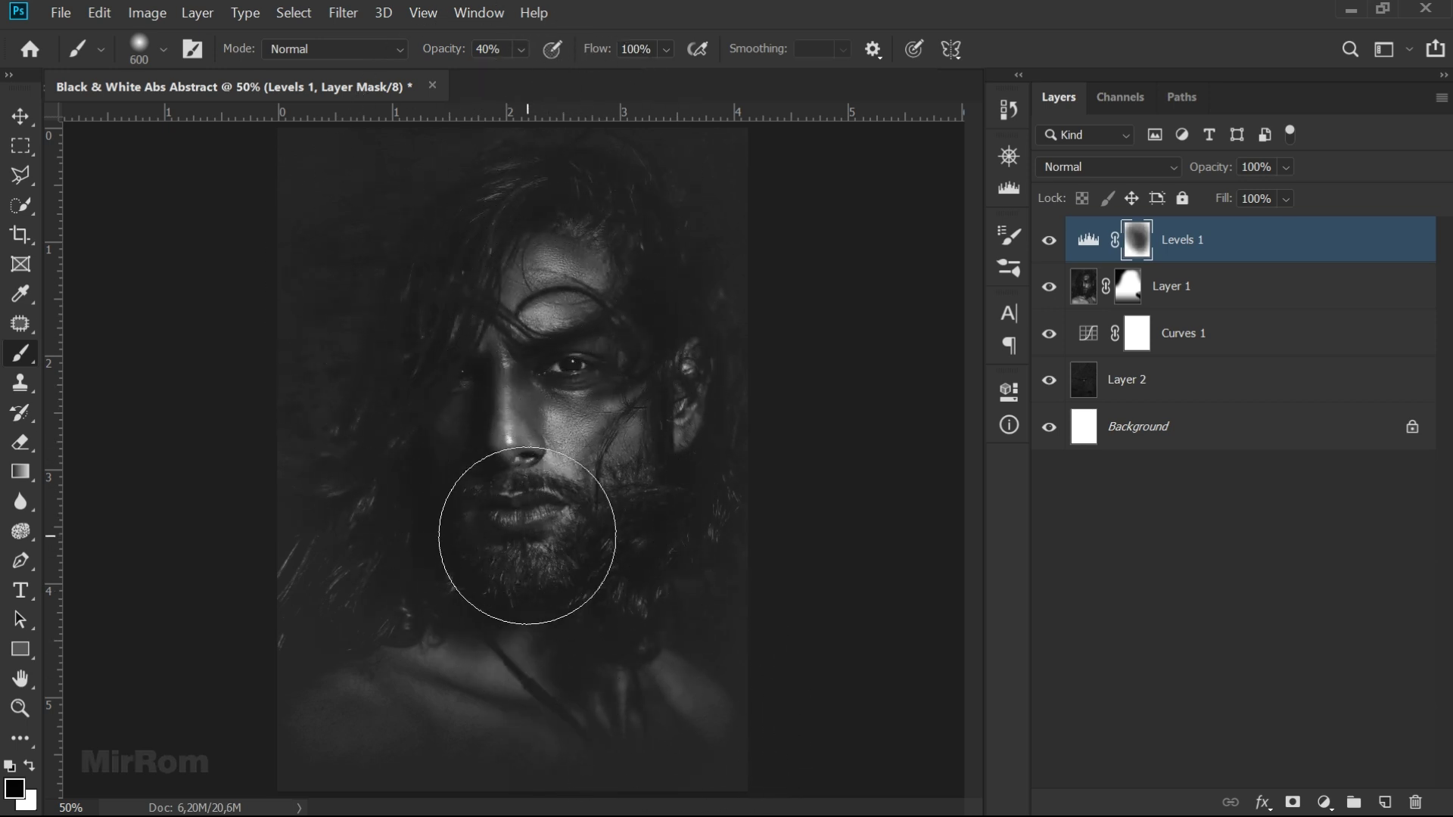
pyautogui.press('[')
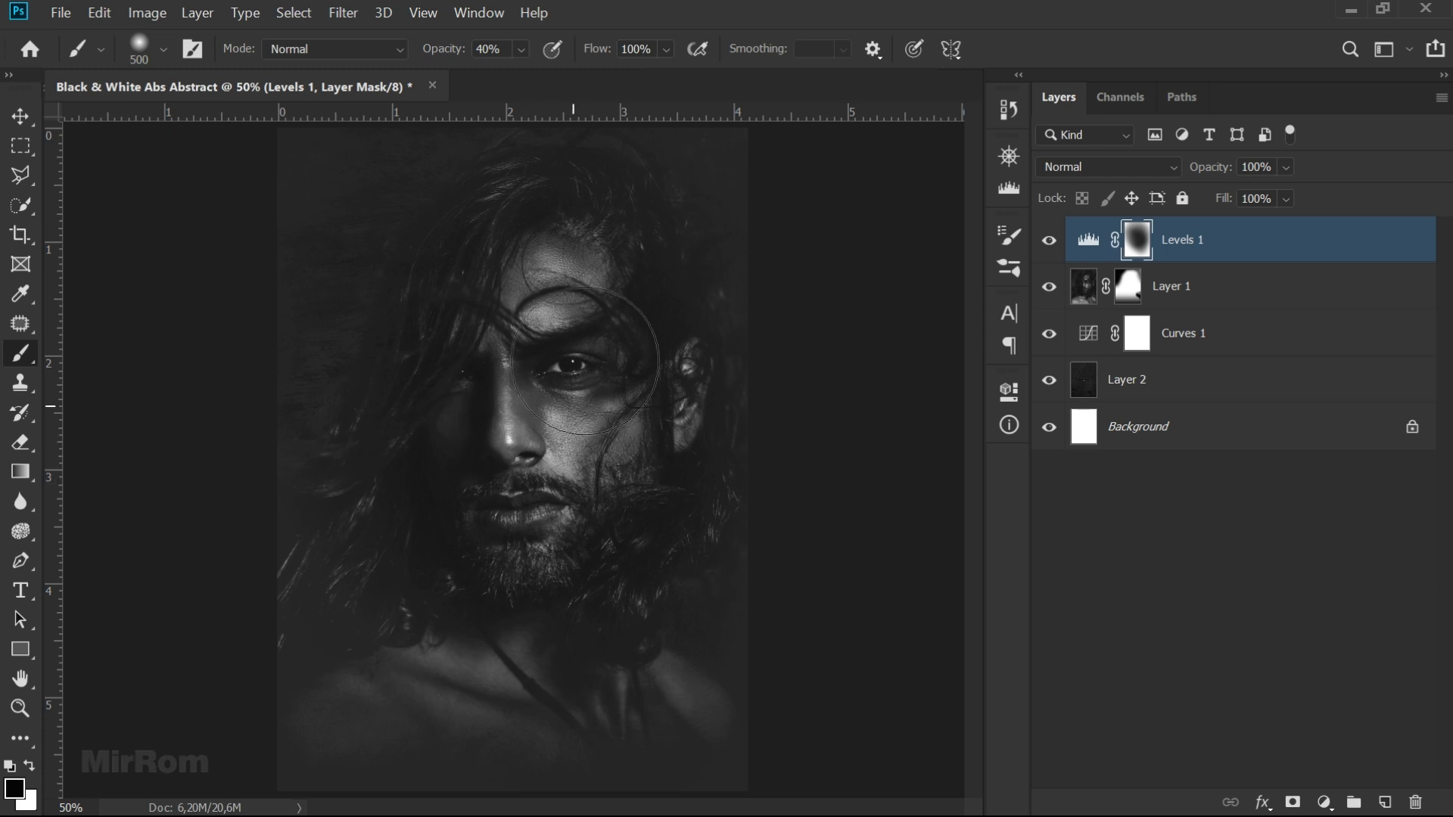
pyautogui.press(']')
pyautogui.press(']')
pyautogui.moveTo(574, 479)
pyautogui.mouseDown()
pyautogui.moveTo(551, 364)
pyautogui.moveTo(551, 454)
pyautogui.moveTo(486, 431)
pyautogui.moveTo(647, 248)
pyautogui.mouseUp()
# - Softly mask the beard and lower face at 15% brush opacity
pyautogui.click(521, 50)
pyautogui.click(409, 189)
pyautogui.moveTo(422, 218)
pyautogui.mouseDown()
pyautogui.moveTo(486, 292)
pyautogui.moveTo(616, 251)
pyautogui.mouseUp()
pyautogui.moveTo(537, 503)
pyautogui.mouseDown()
pyautogui.moveTo(422, 600)
pyautogui.moveTo(655, 600)
pyautogui.moveTo(519, 584)
pyautogui.moveTo(548, 544)
pyautogui.mouseUp()
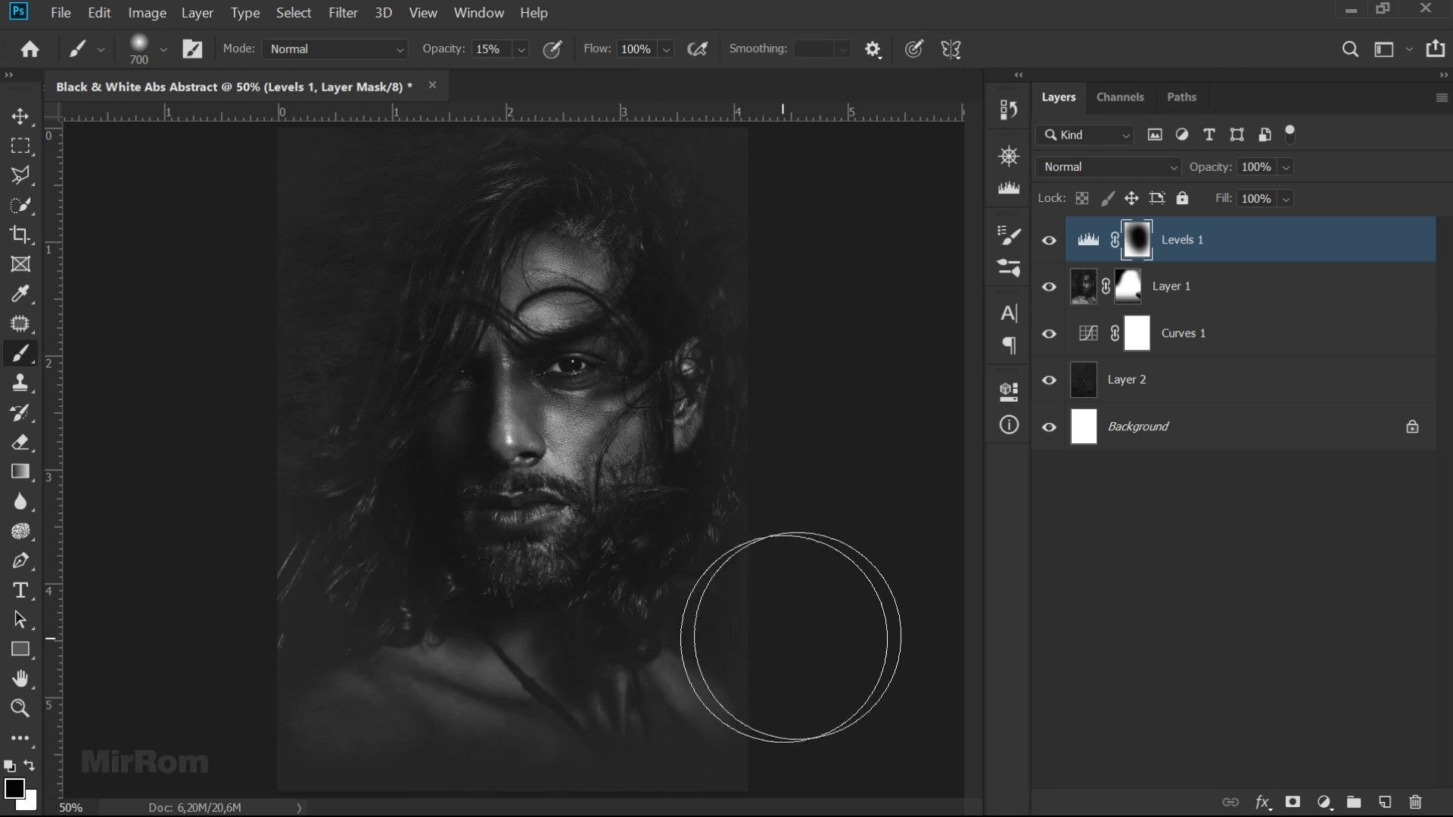
pyautogui.hotkey('ctrl', '-')
pyautogui.hotkey('ctrl', '+')
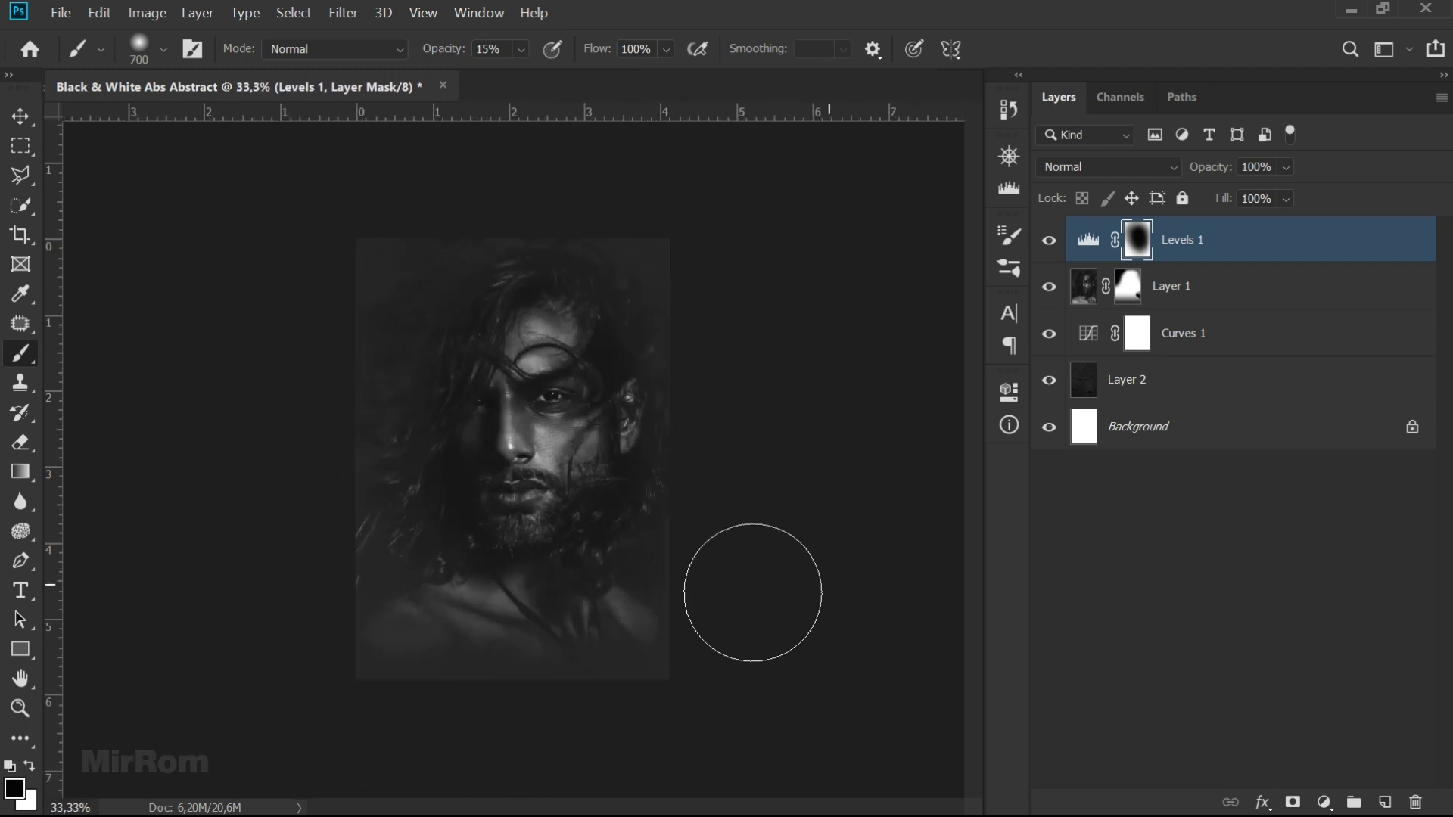
pyautogui.press('x')
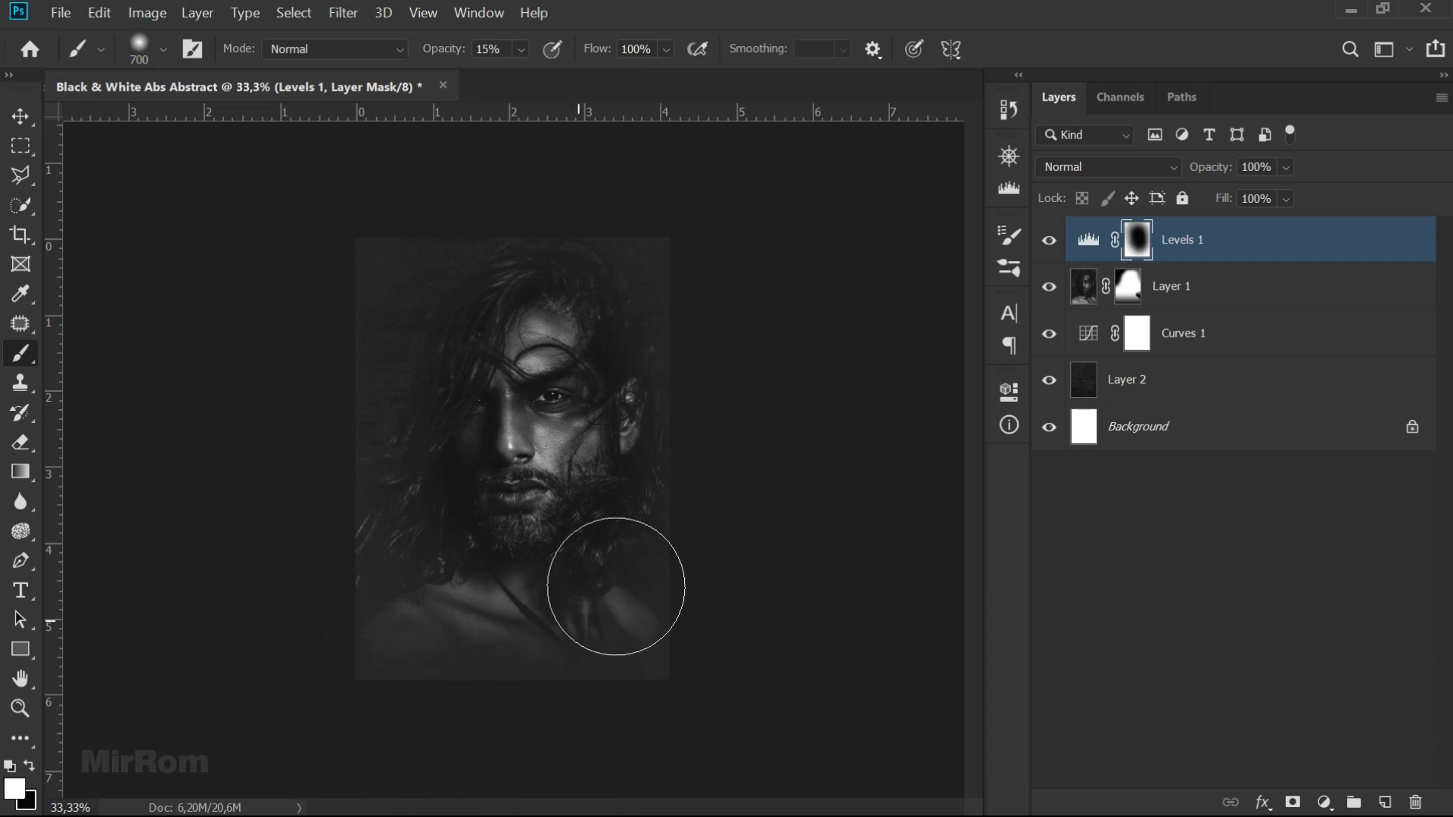
pyautogui.hotkey('ctrl', '+')
pyautogui.press('v')
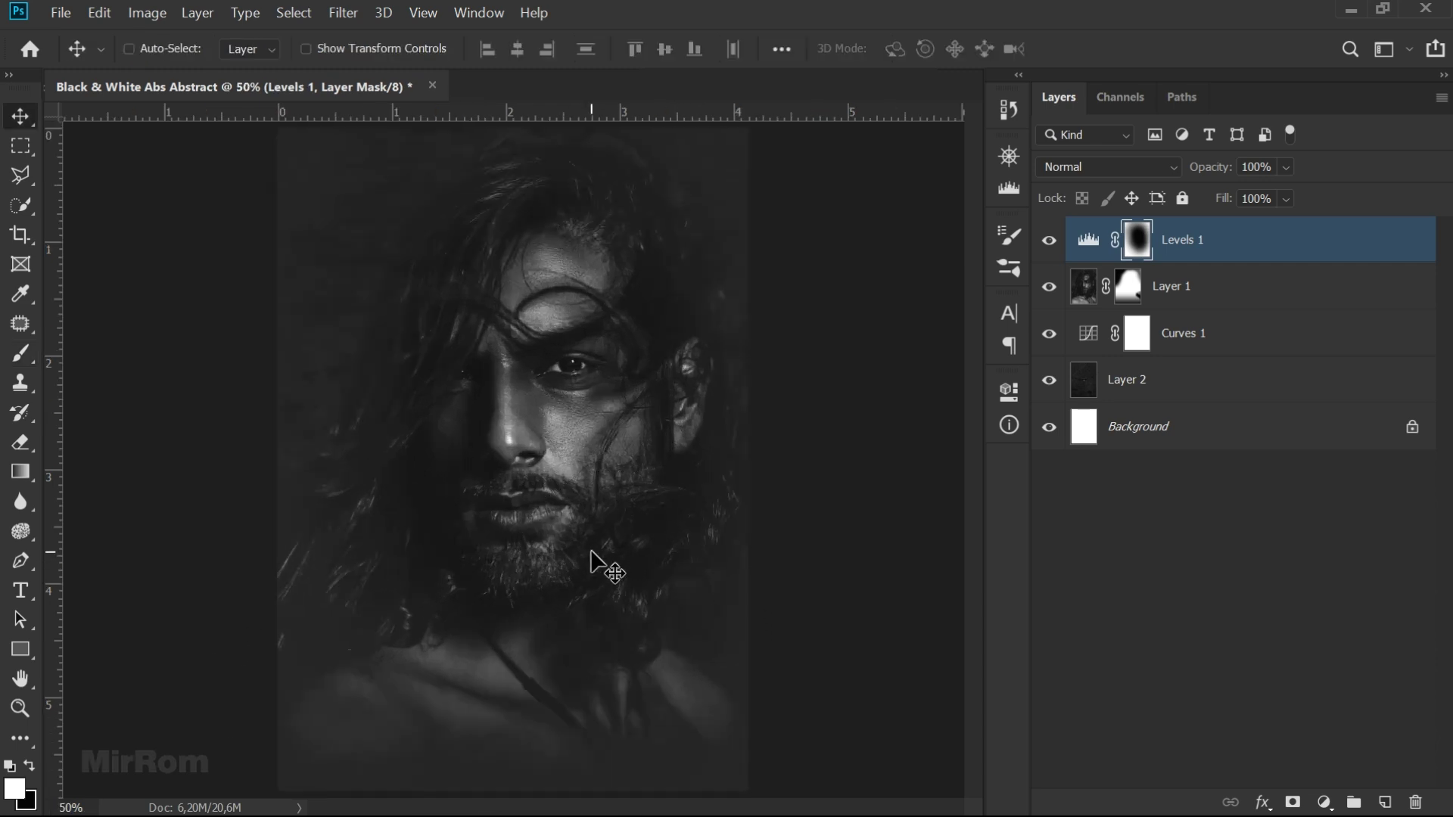
# - Save as Black & White Abs Abstract.psd and stamp all visible layers into Layer 3
pyautogui.hotkey('ctrl', 'shift', 's')
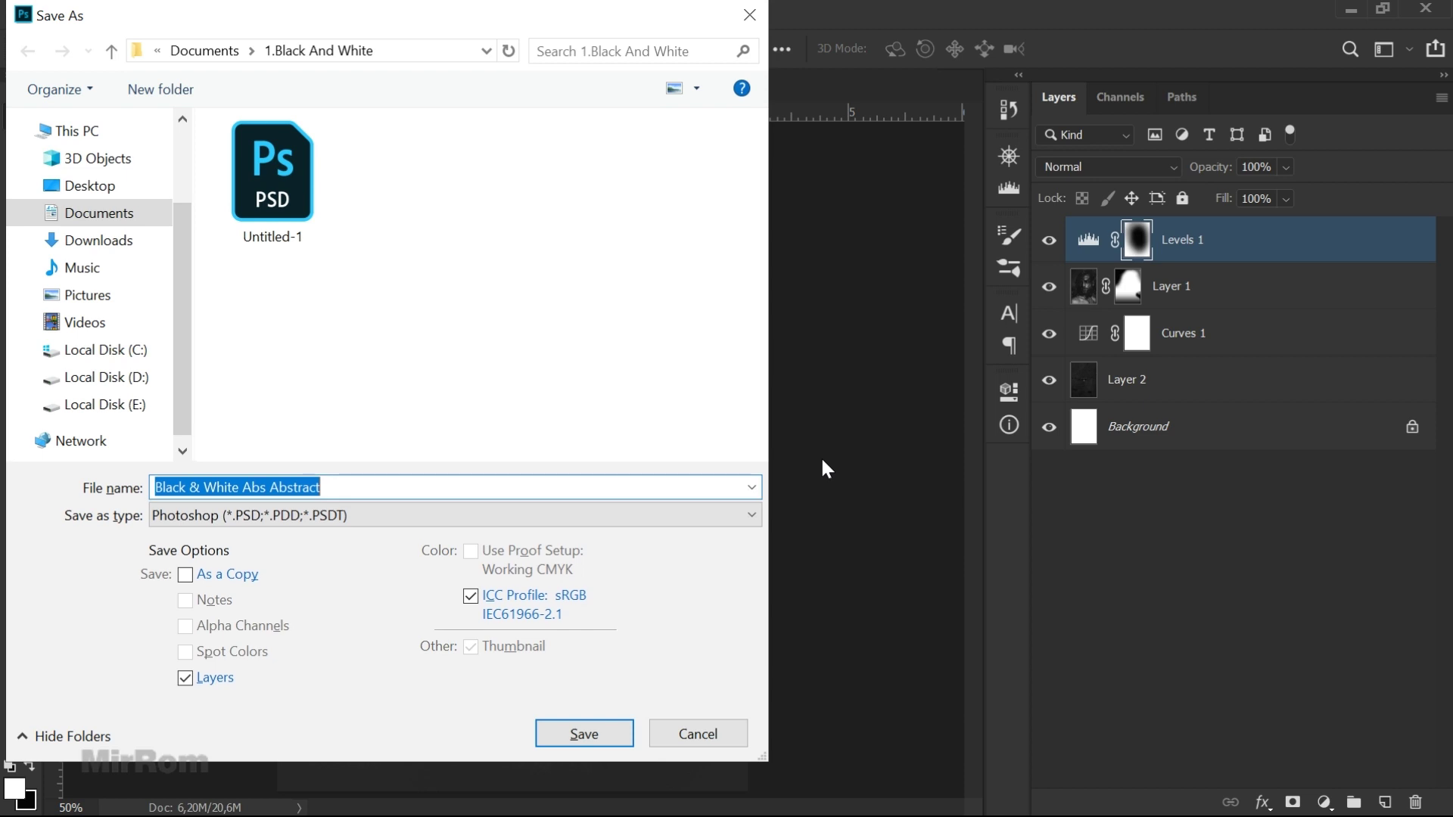
pyautogui.click(584, 734)
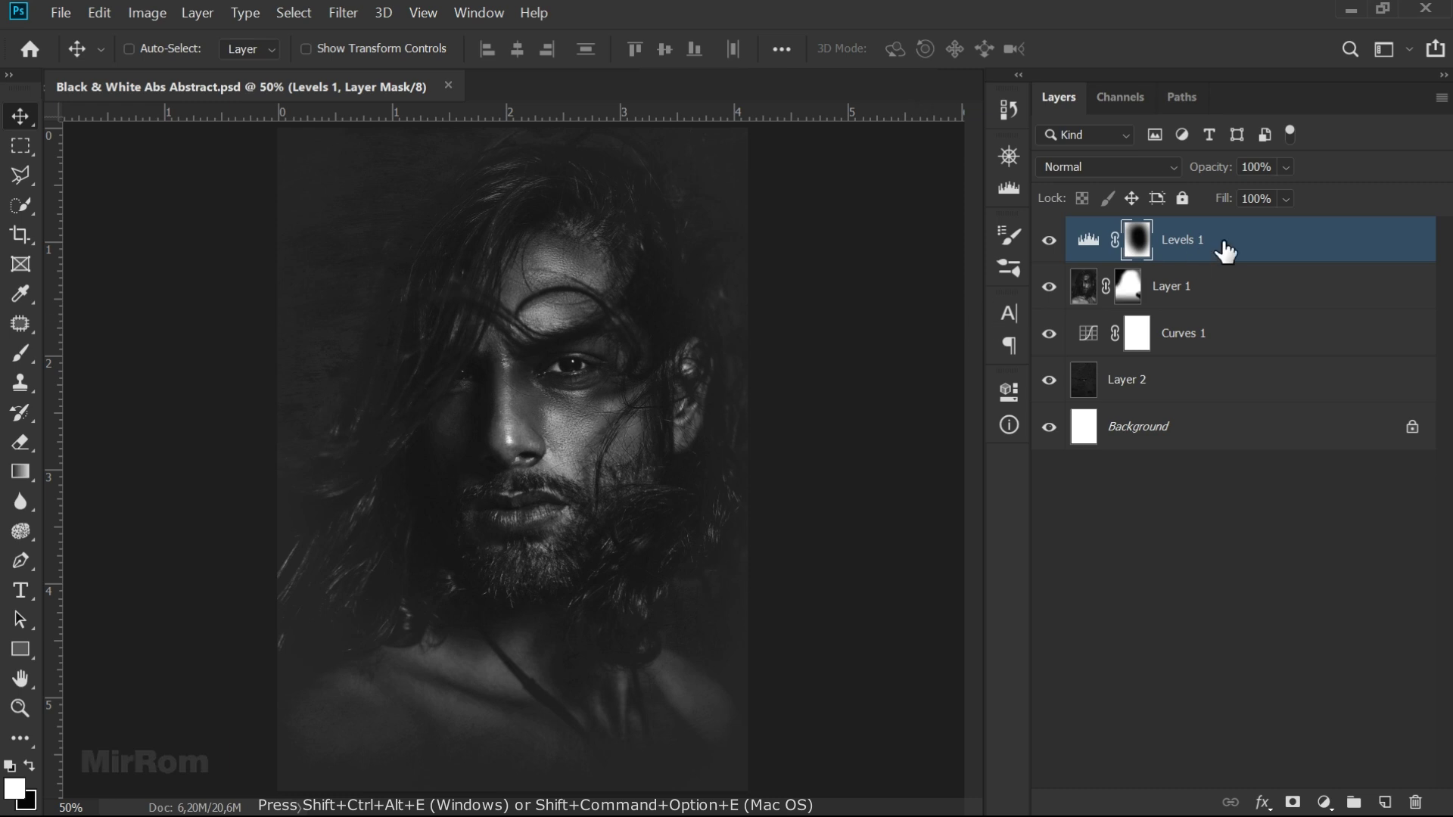
pyautogui.hotkey('shift', 'ctrl', 'alt', 'e')
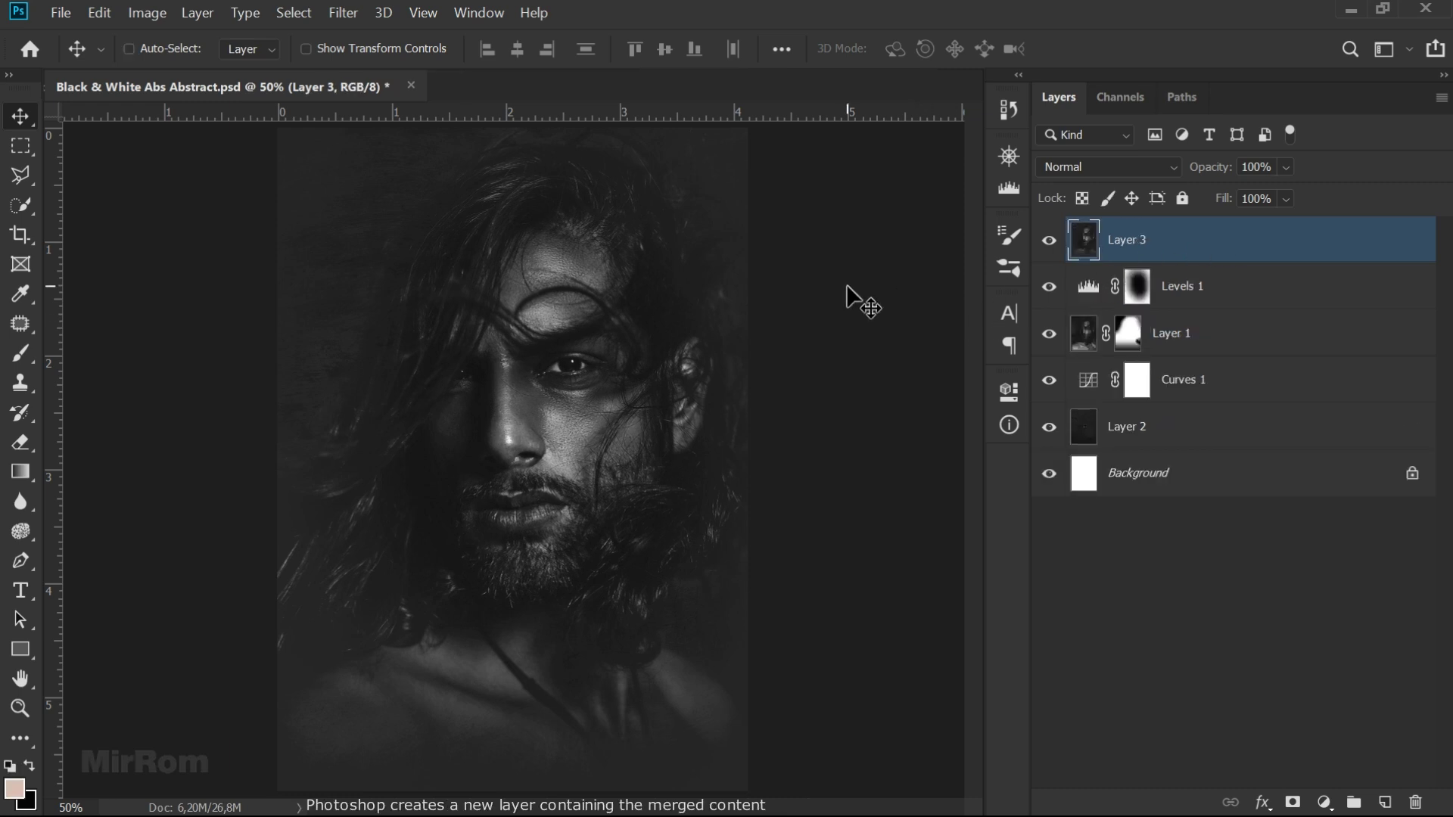
pyautogui.click(344, 13)
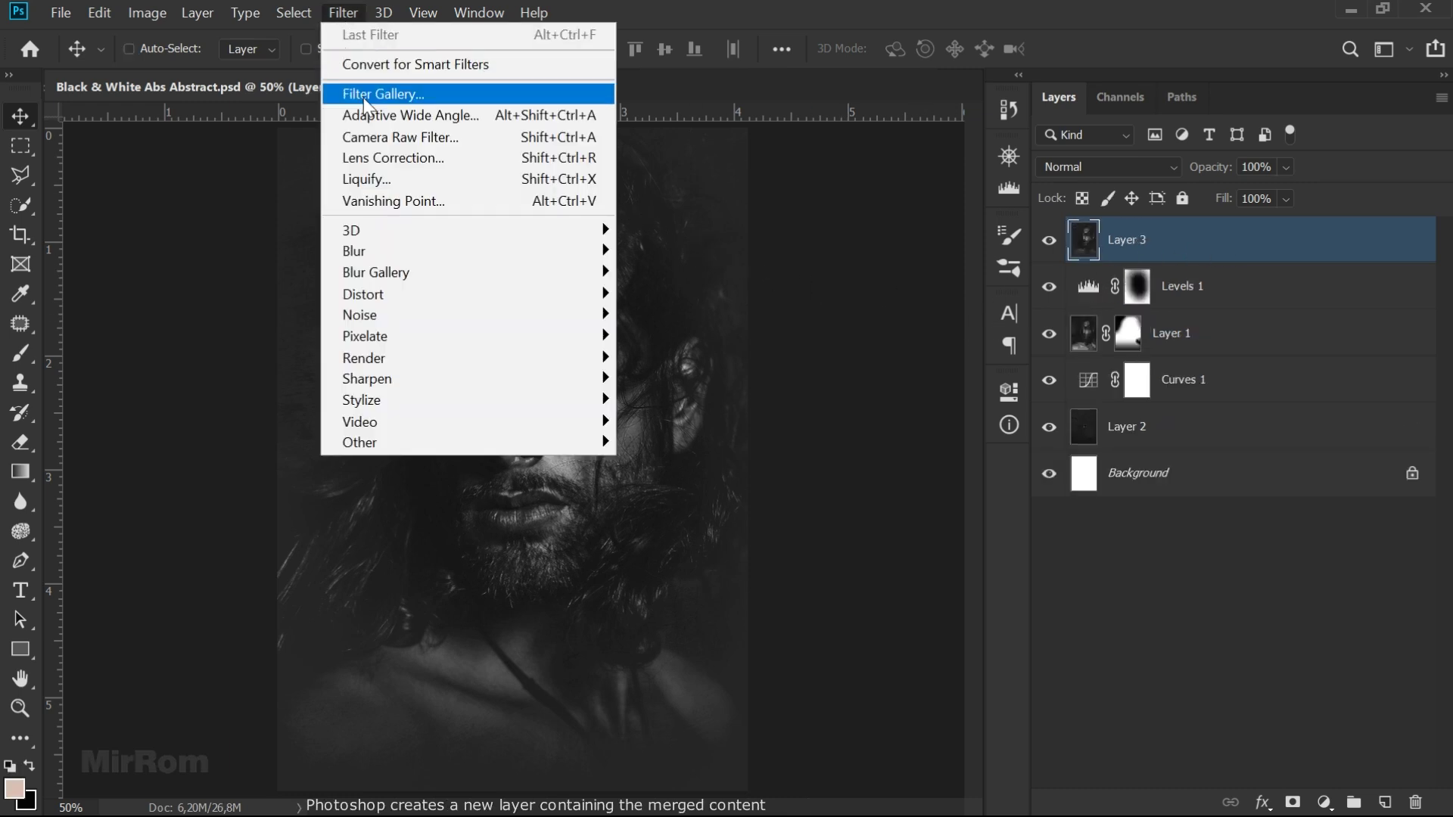
# - Apply Artistic > Paint Daubs to Layer 3 with brush size 7, sharpness 22, Simple brush
pyautogui.click(449, 99)
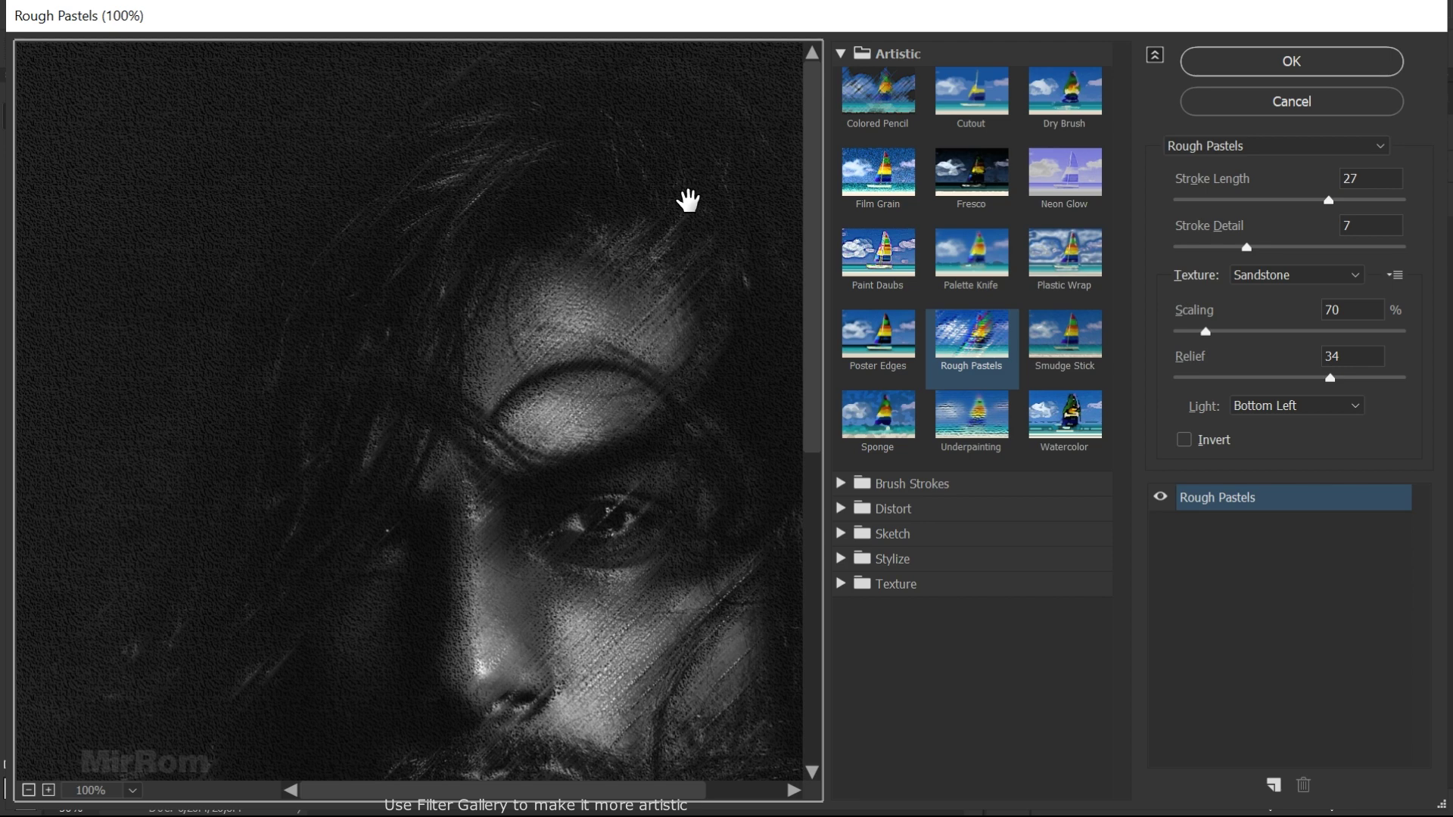
pyautogui.hotkey('ctrl', '-')
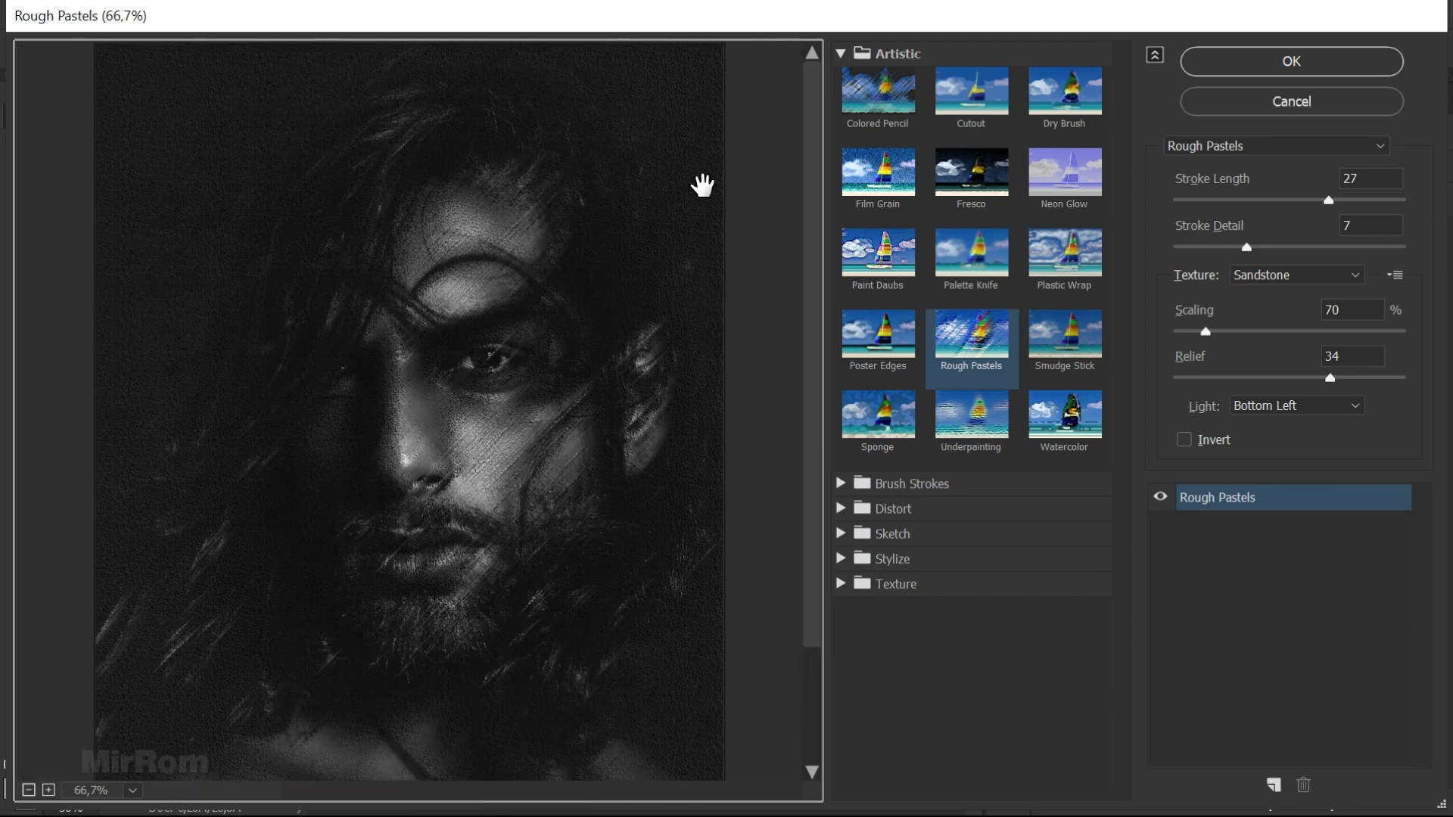
pyautogui.click(839, 55)
pyautogui.click(885, 255)
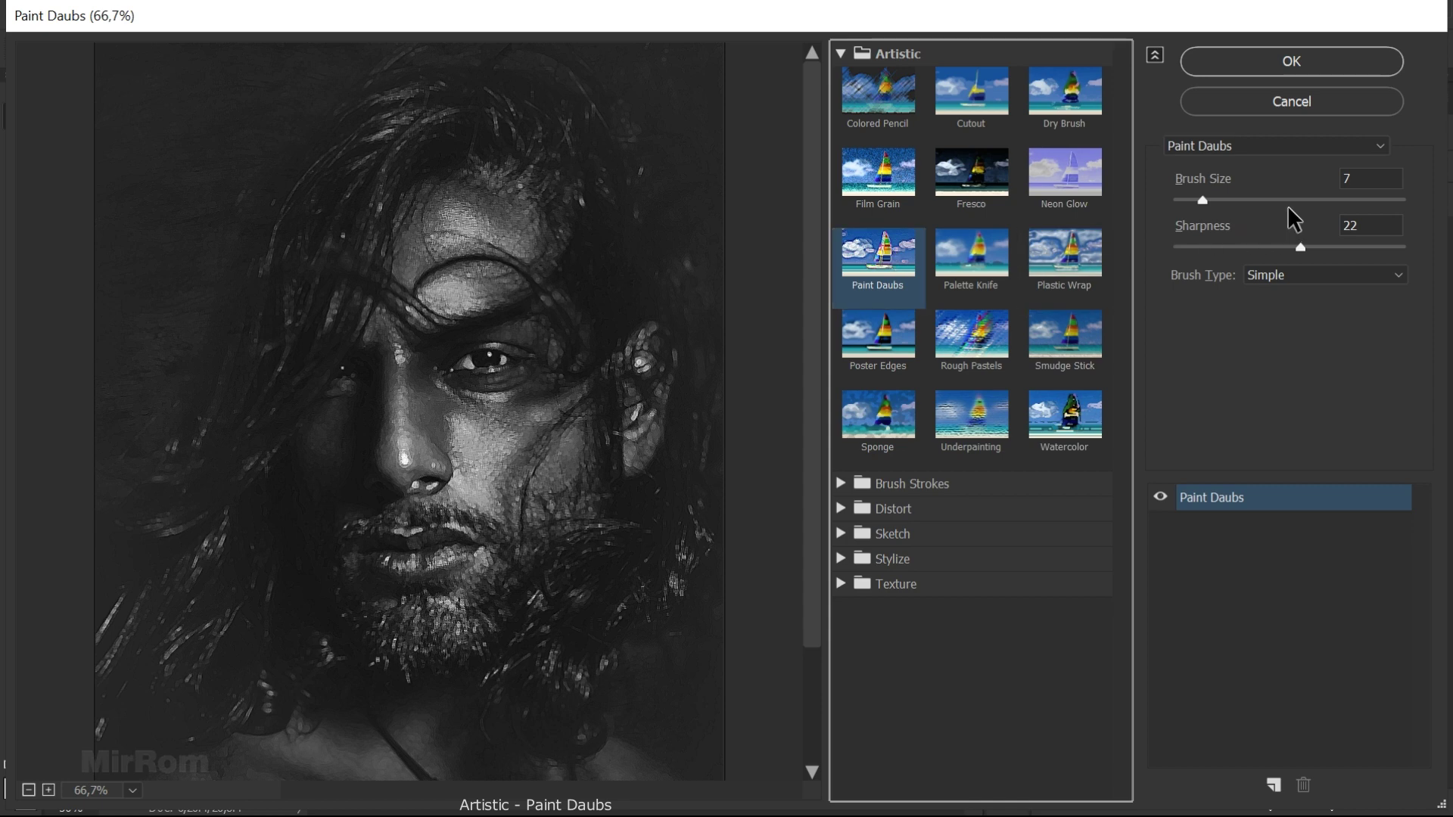
pyautogui.click(1204, 201)
pyautogui.click(1354, 176)
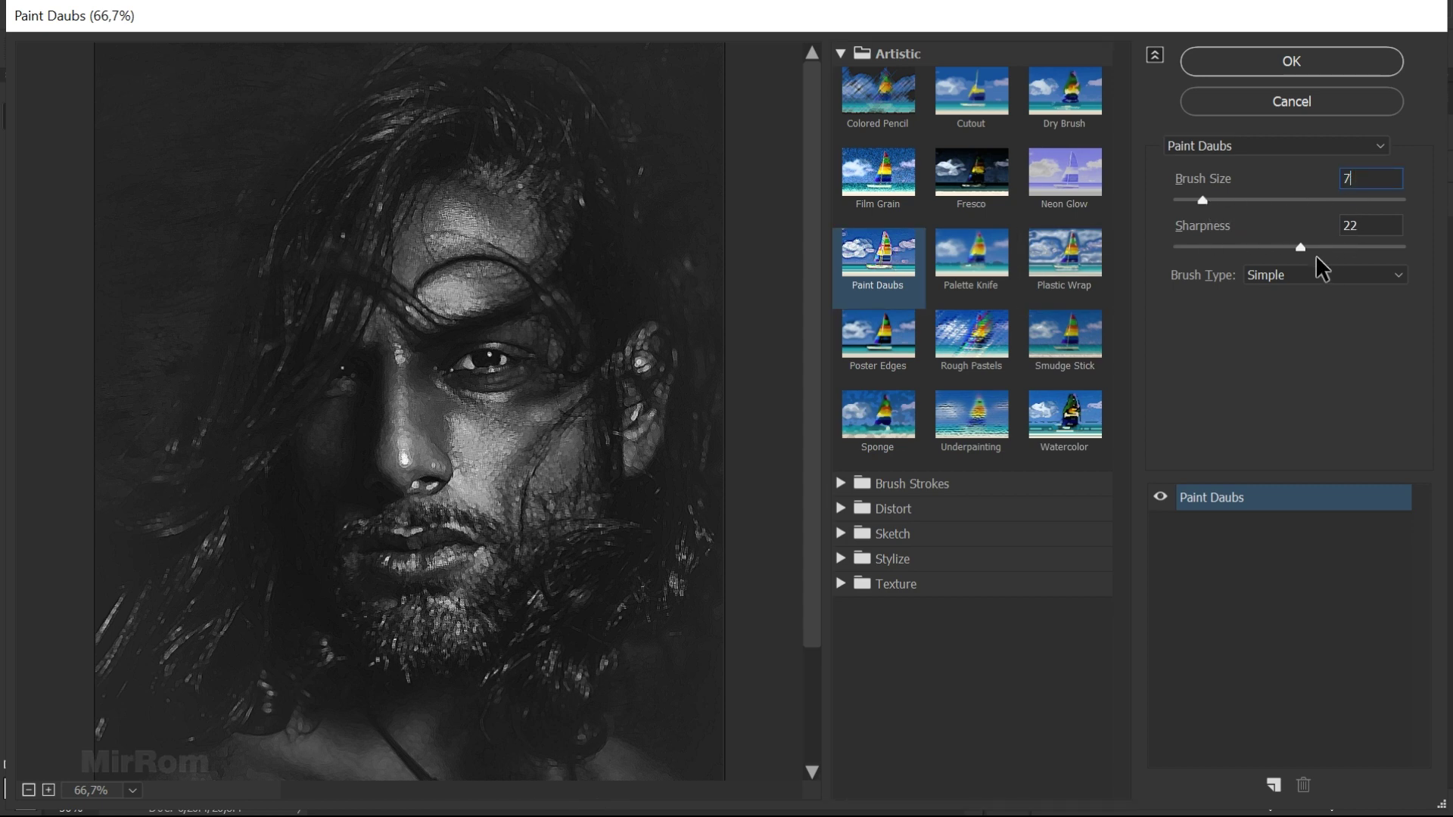
pyautogui.click(1362, 227)
pyautogui.click(1202, 200)
pyautogui.click(1298, 247)
pyautogui.click(1256, 68)
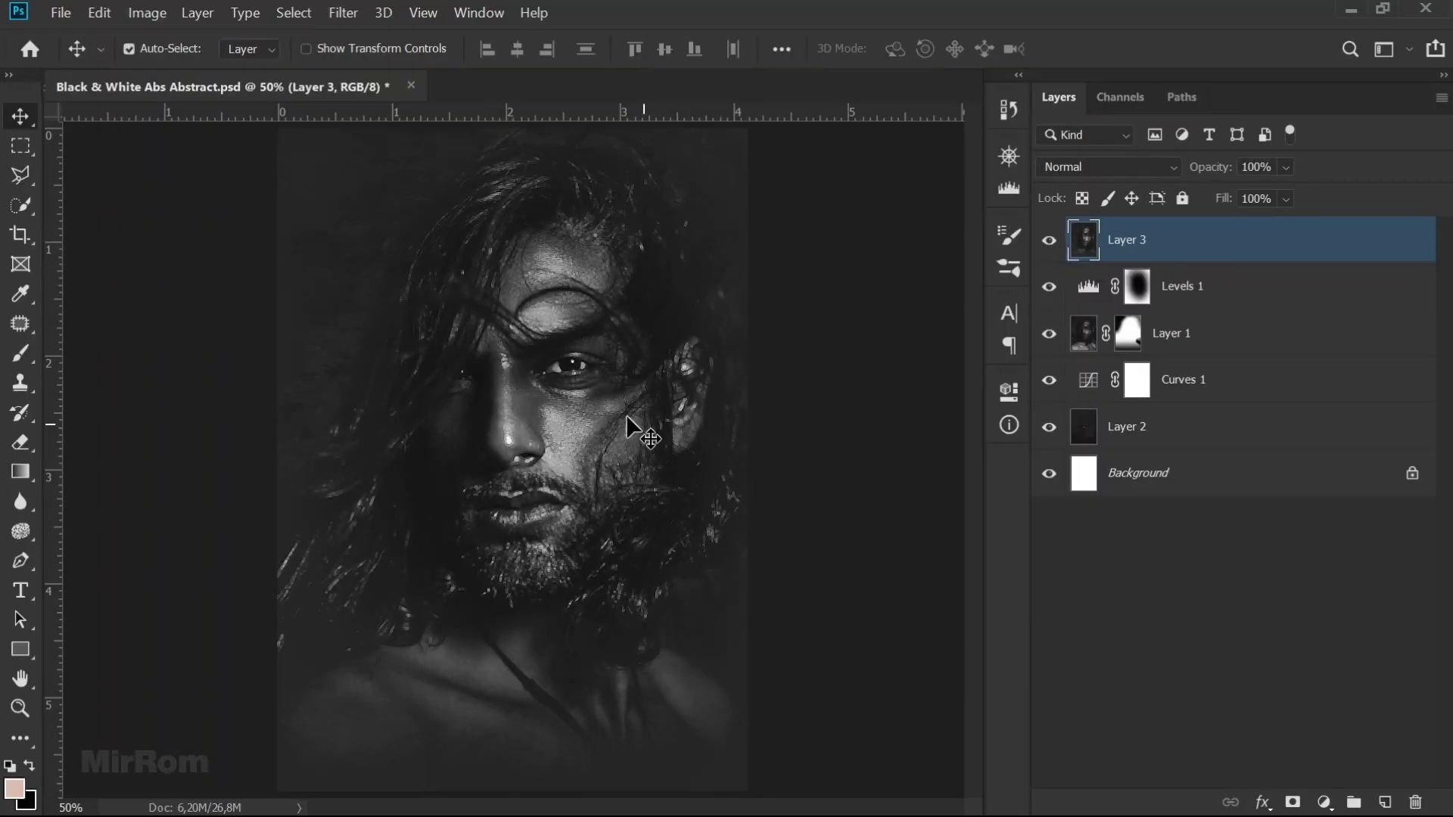
# - Set Layer 3 to 70% opacity and stamp visible layers into a new Layer 4
pyautogui.hotkey('ctrl', '+')
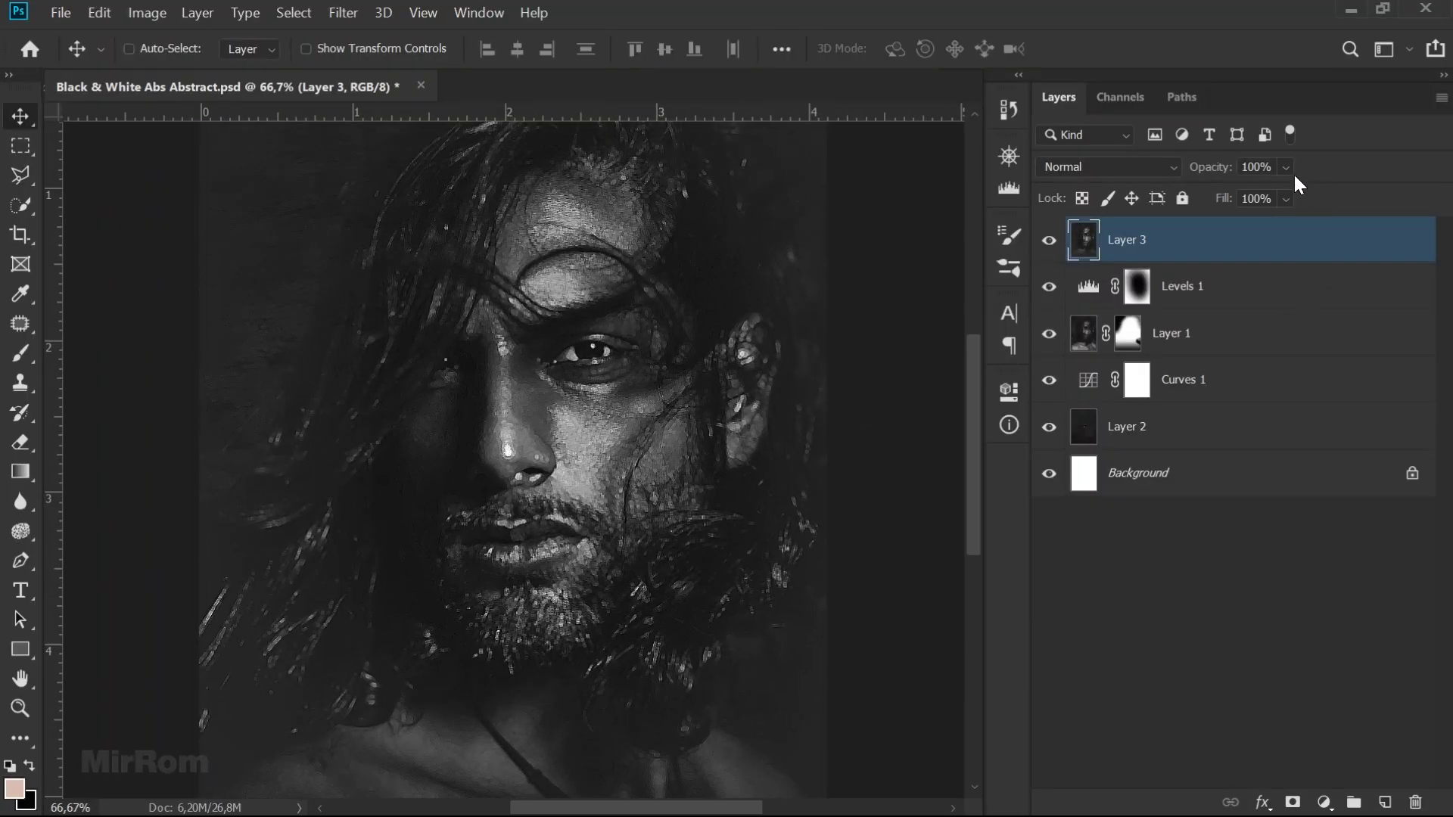
pyautogui.click(1286, 167)
pyautogui.moveTo(1315, 189); pyautogui.dragTo(1289, 192)
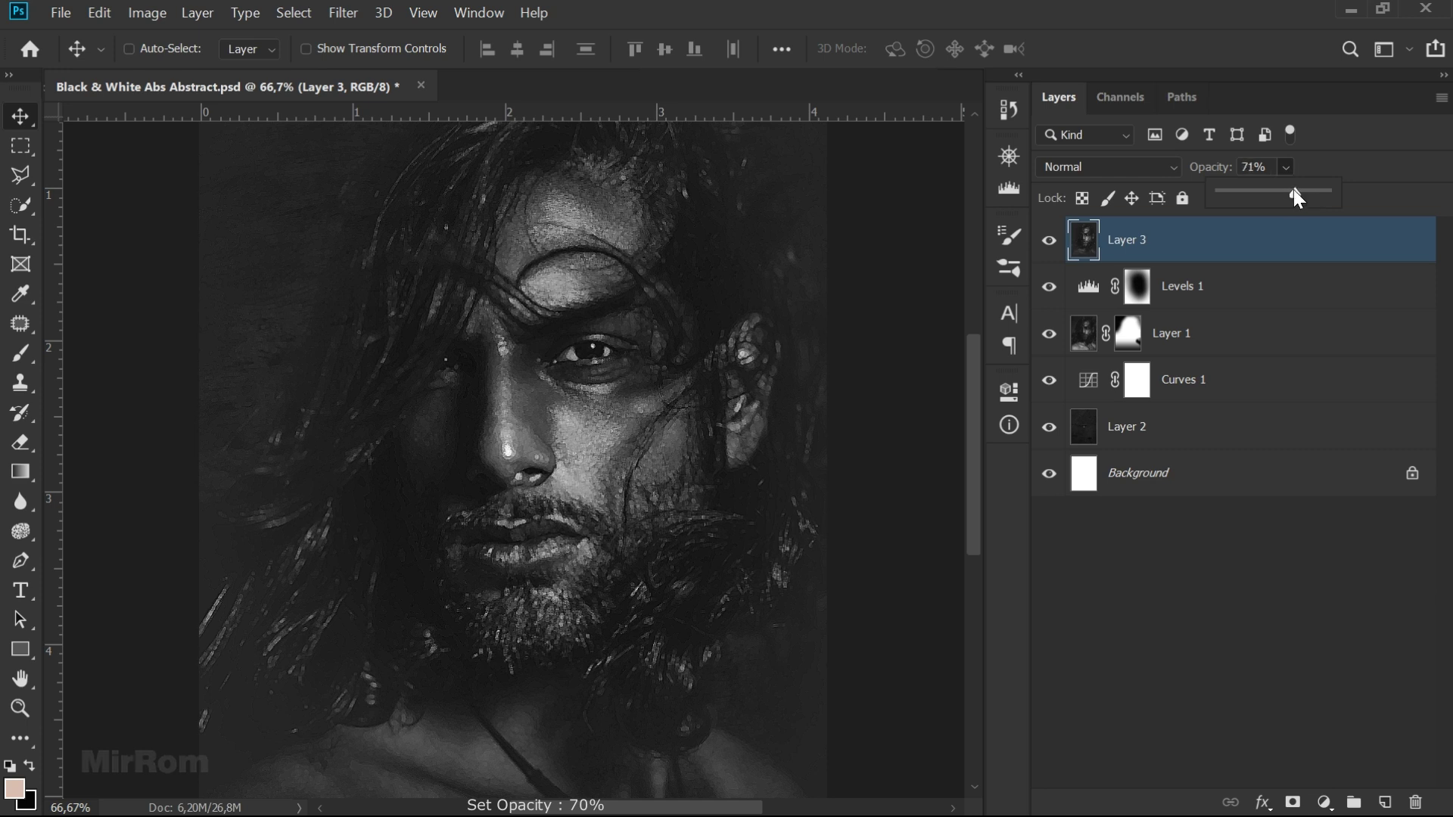
pyautogui.click(1264, 167)
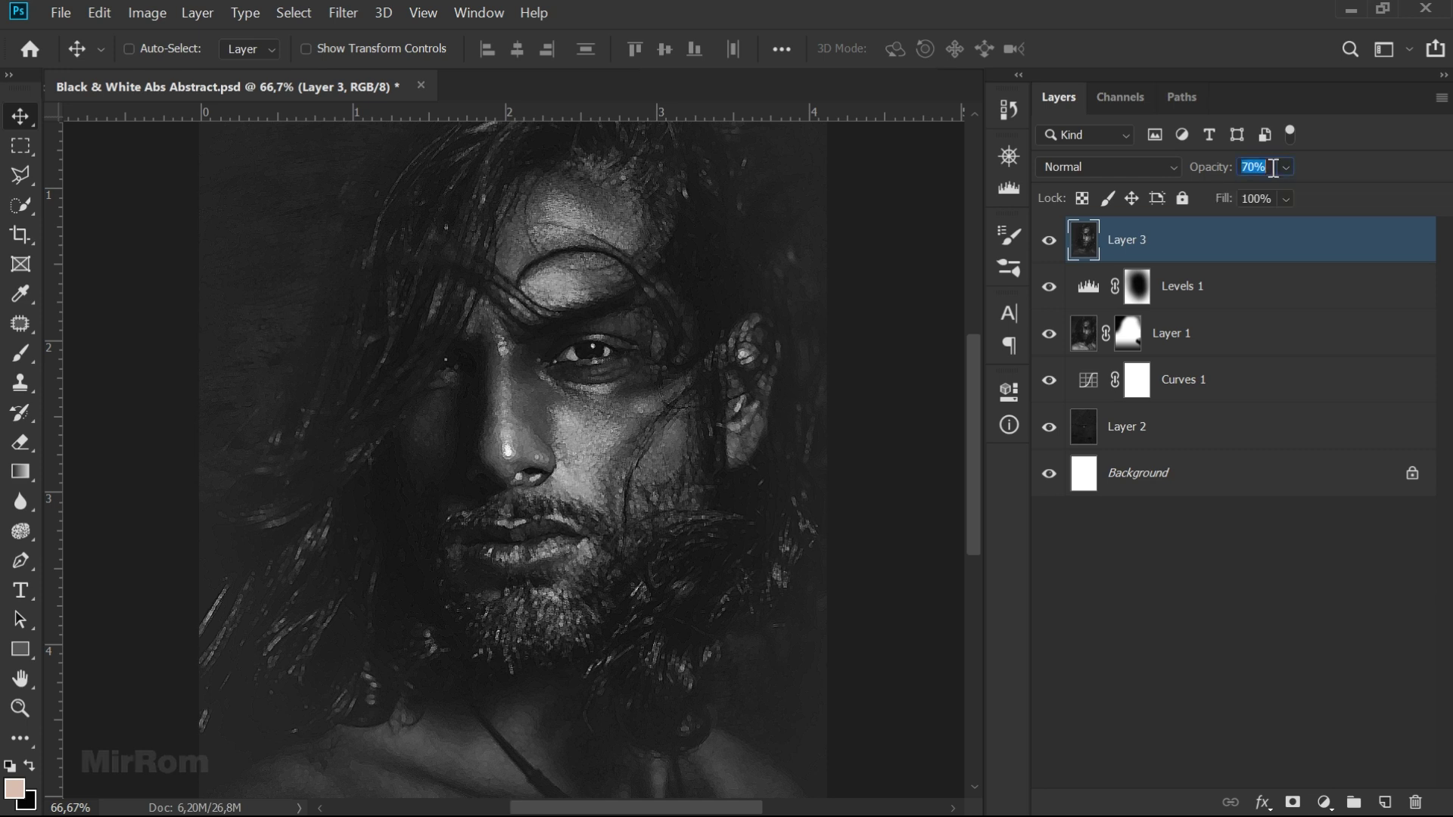
pyautogui.hotkey('shift', 'ctrl', 'alt', 'e')
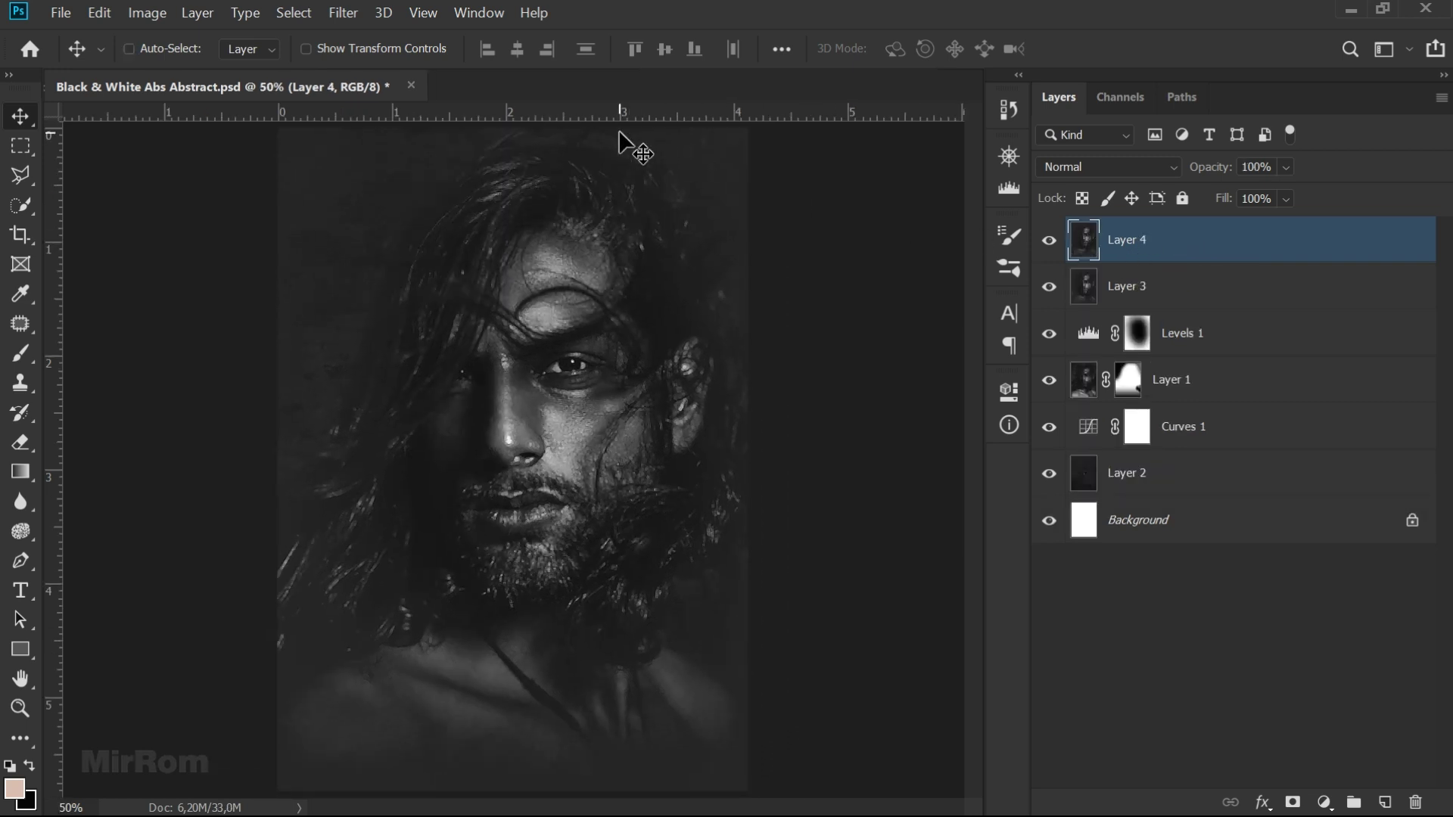
pyautogui.click(342, 12)
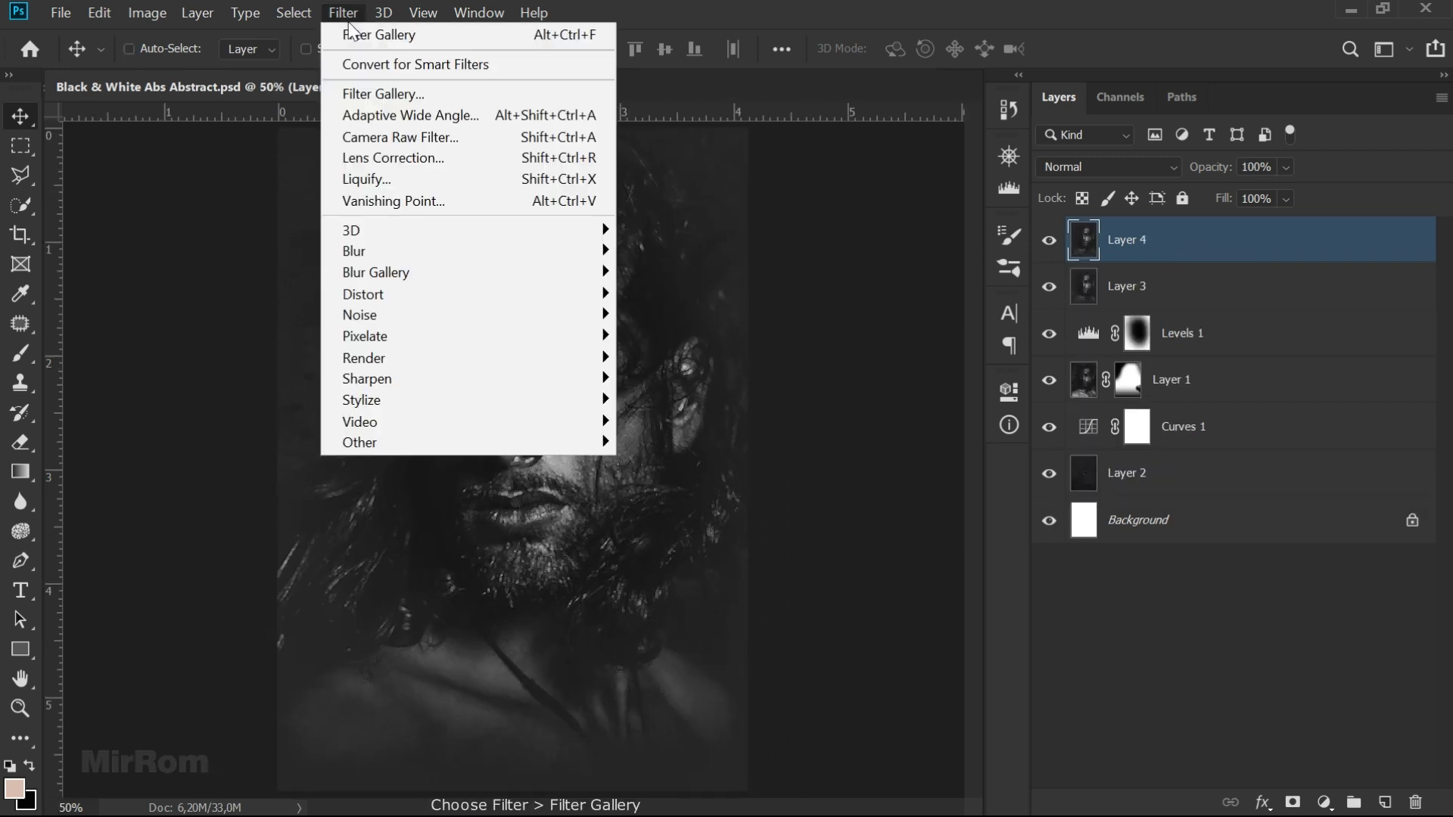
# - Apply Rough Pastels to Layer 4: stroke 27, detail 7, Sandstone texture, relief 34, light Bottom Left
pyautogui.click(425, 94)
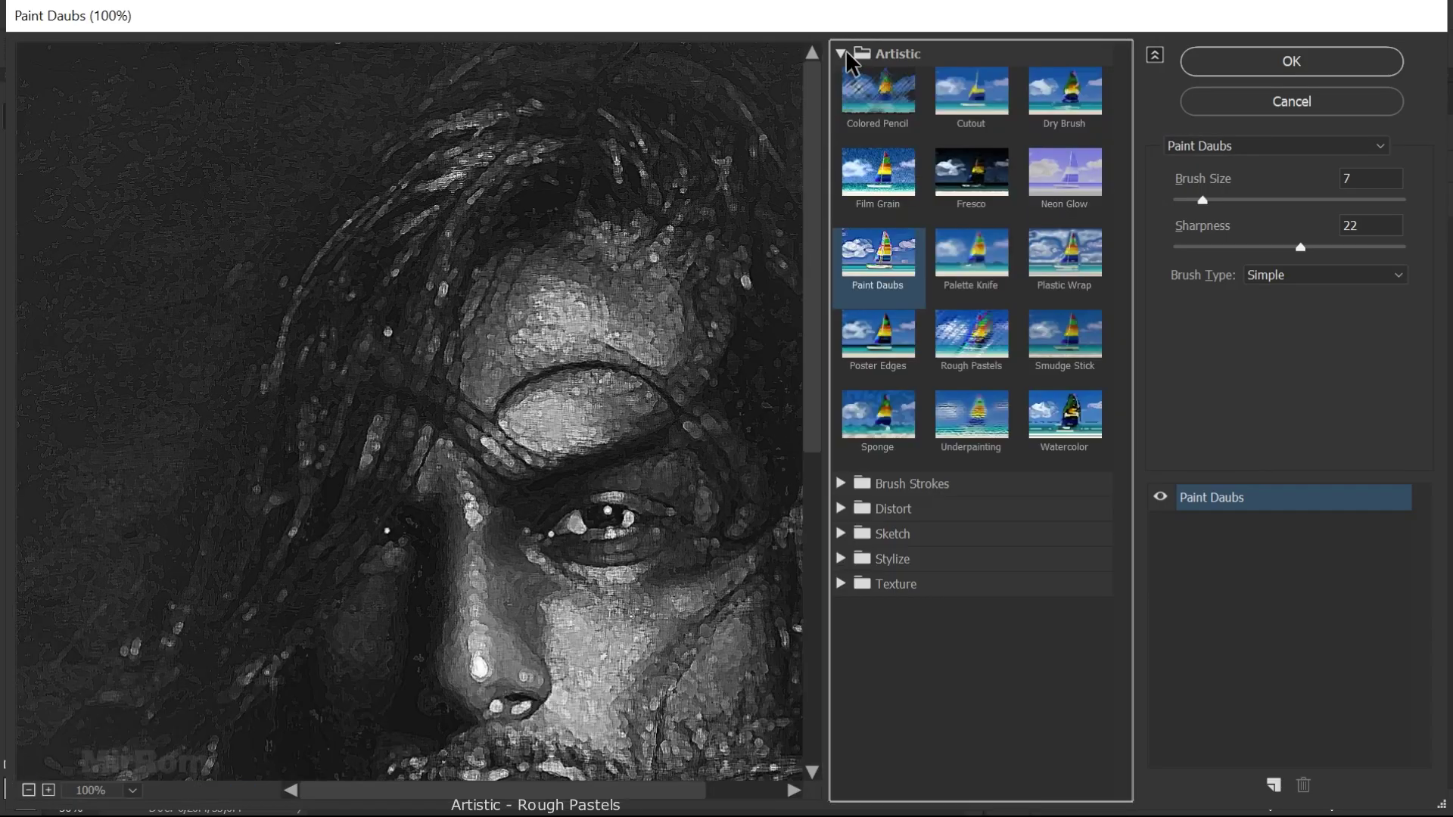
pyautogui.click(997, 348)
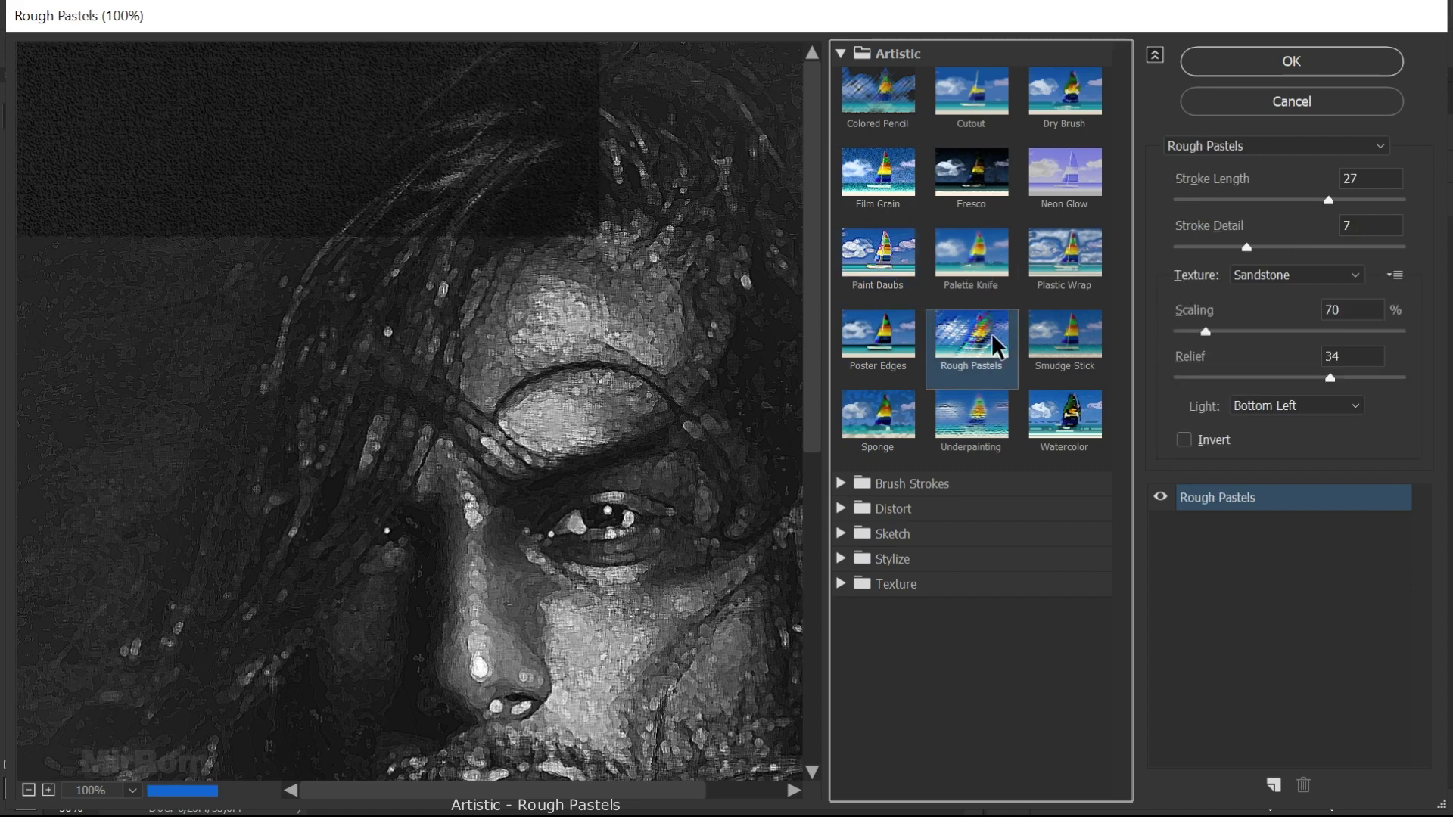
pyautogui.hotkey('ctrl', '-')
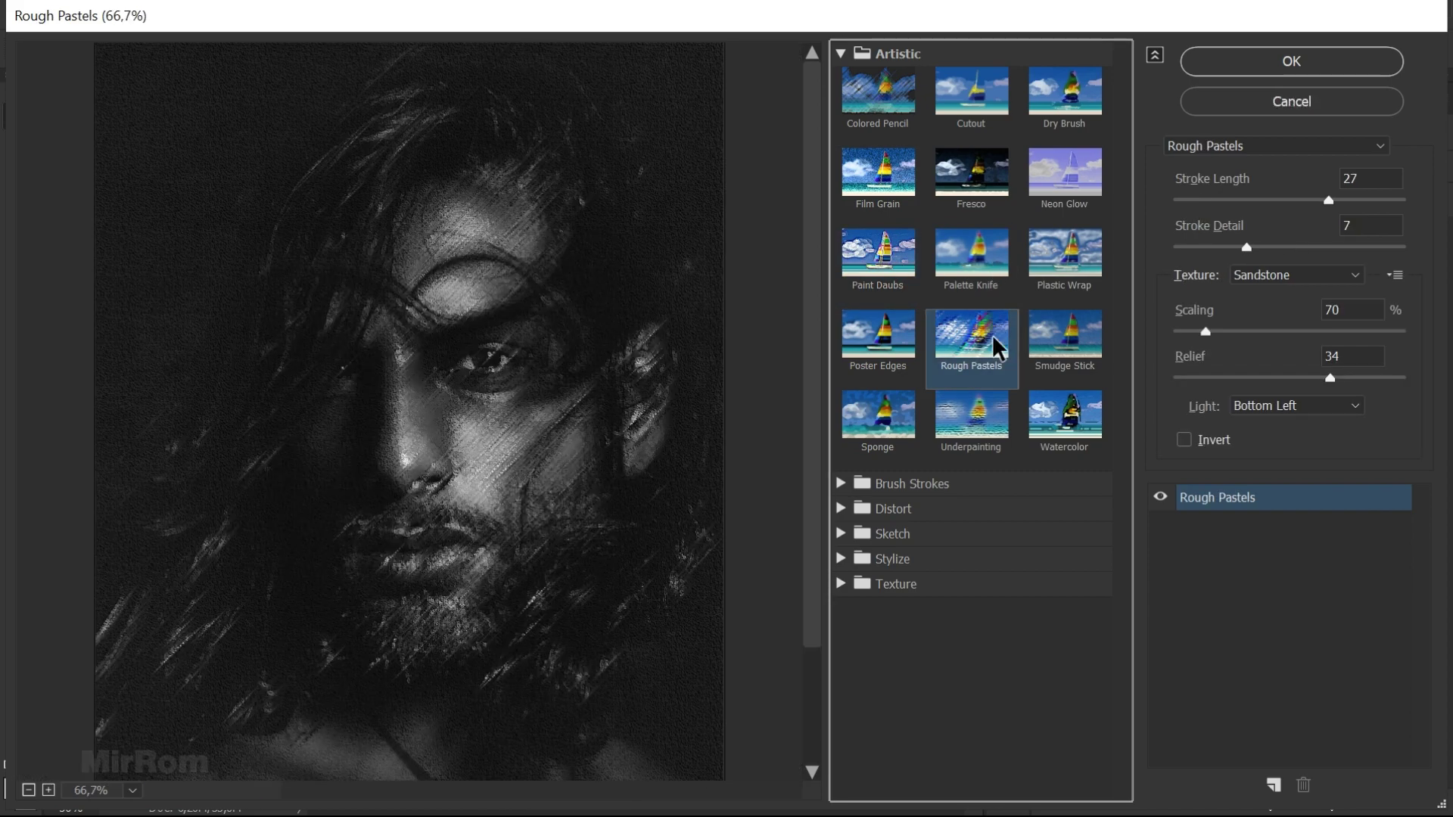
pyautogui.moveTo(1330, 202); pyautogui.dragTo(1328, 199)
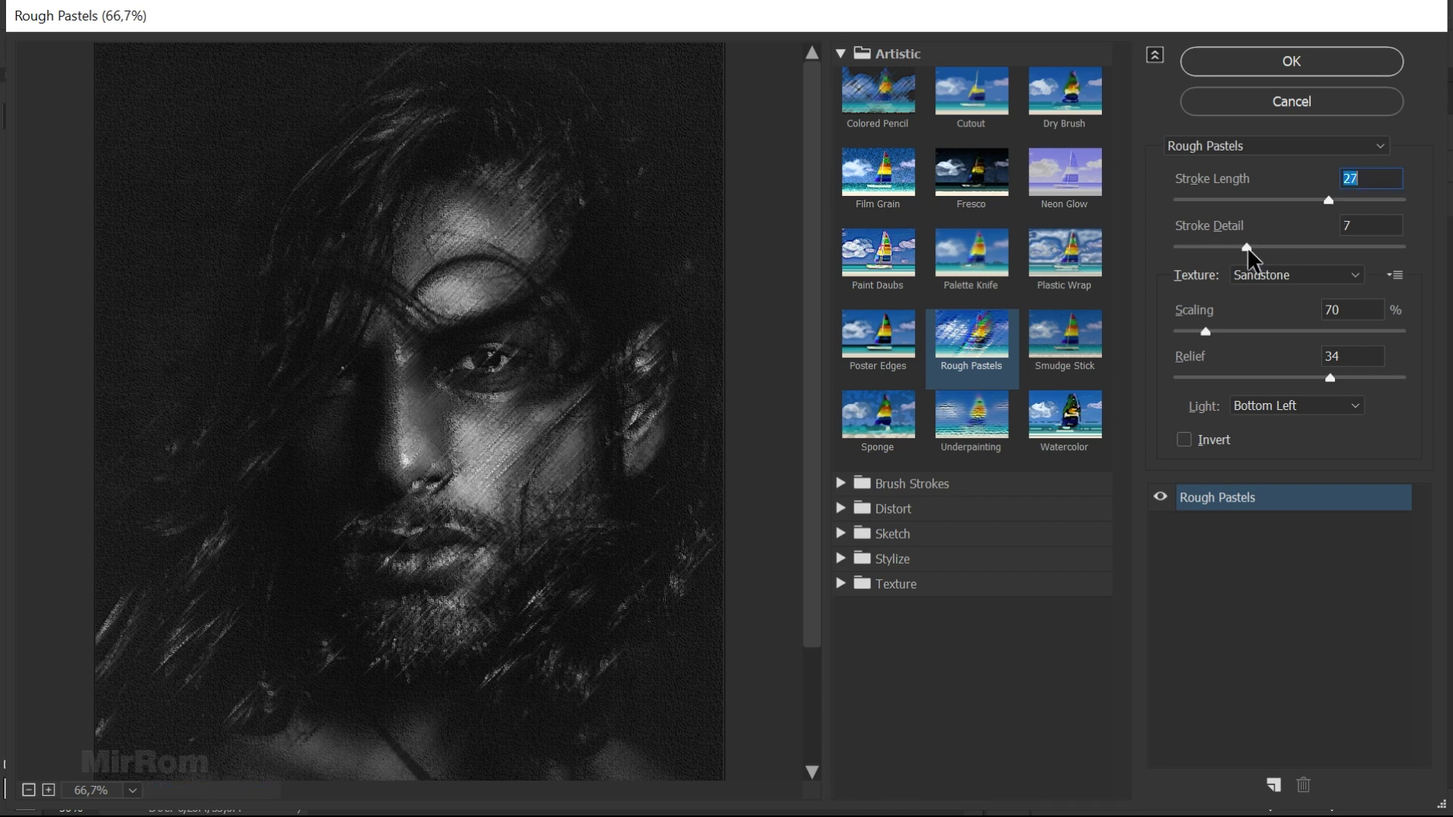
pyautogui.click(1252, 275)
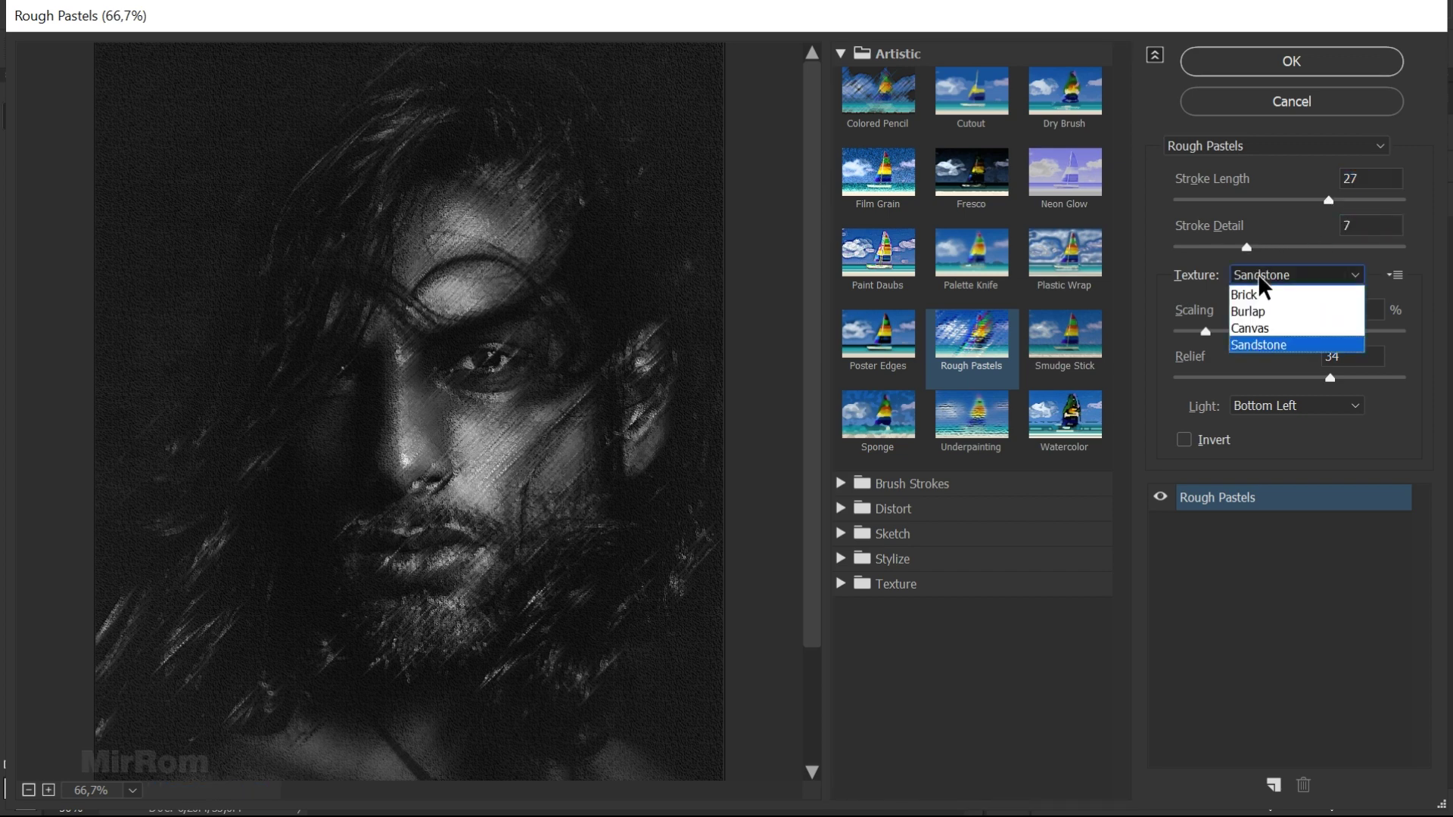
pyautogui.click(1289, 350)
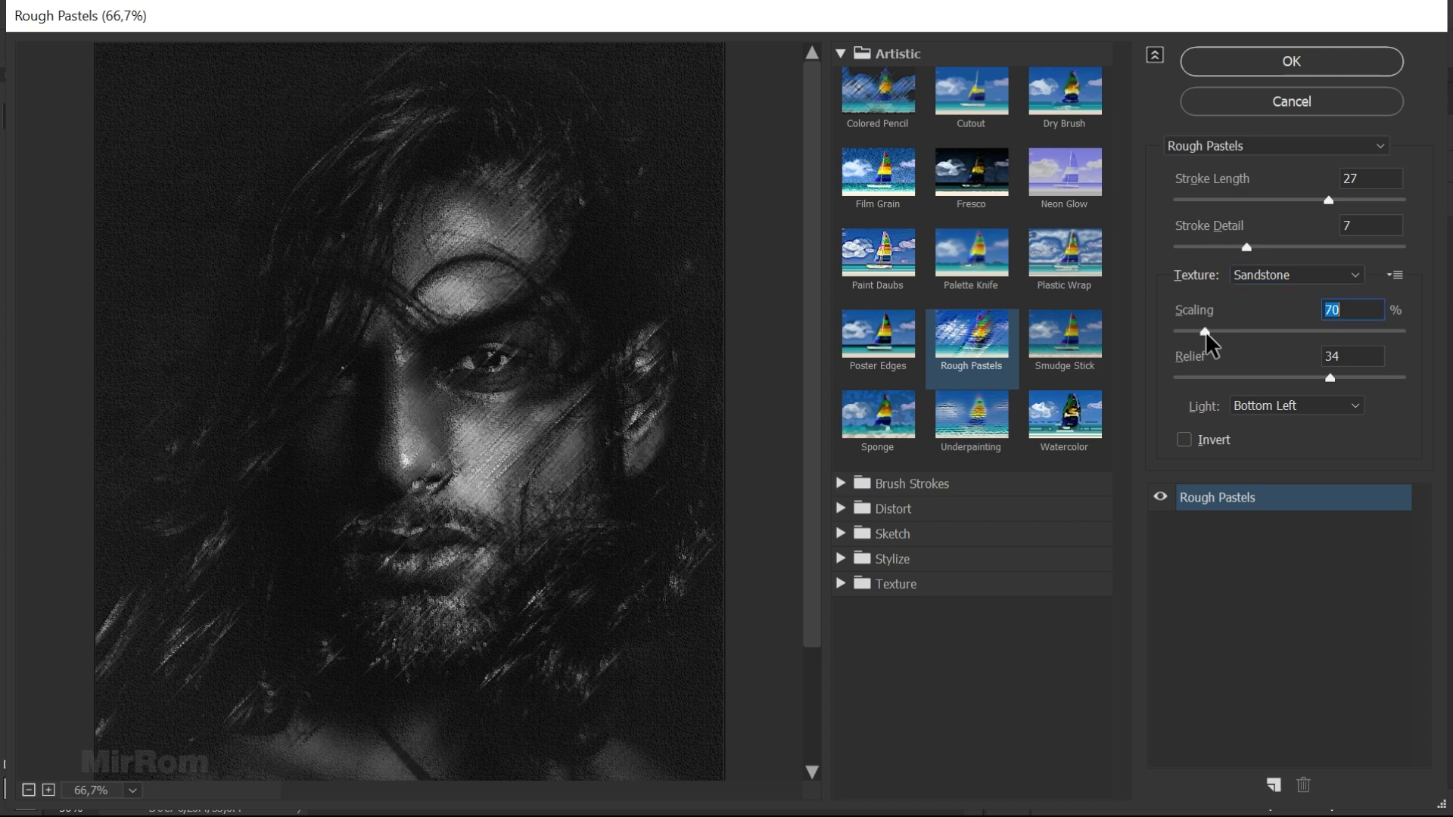
pyautogui.click(1328, 376)
pyautogui.click(1323, 407)
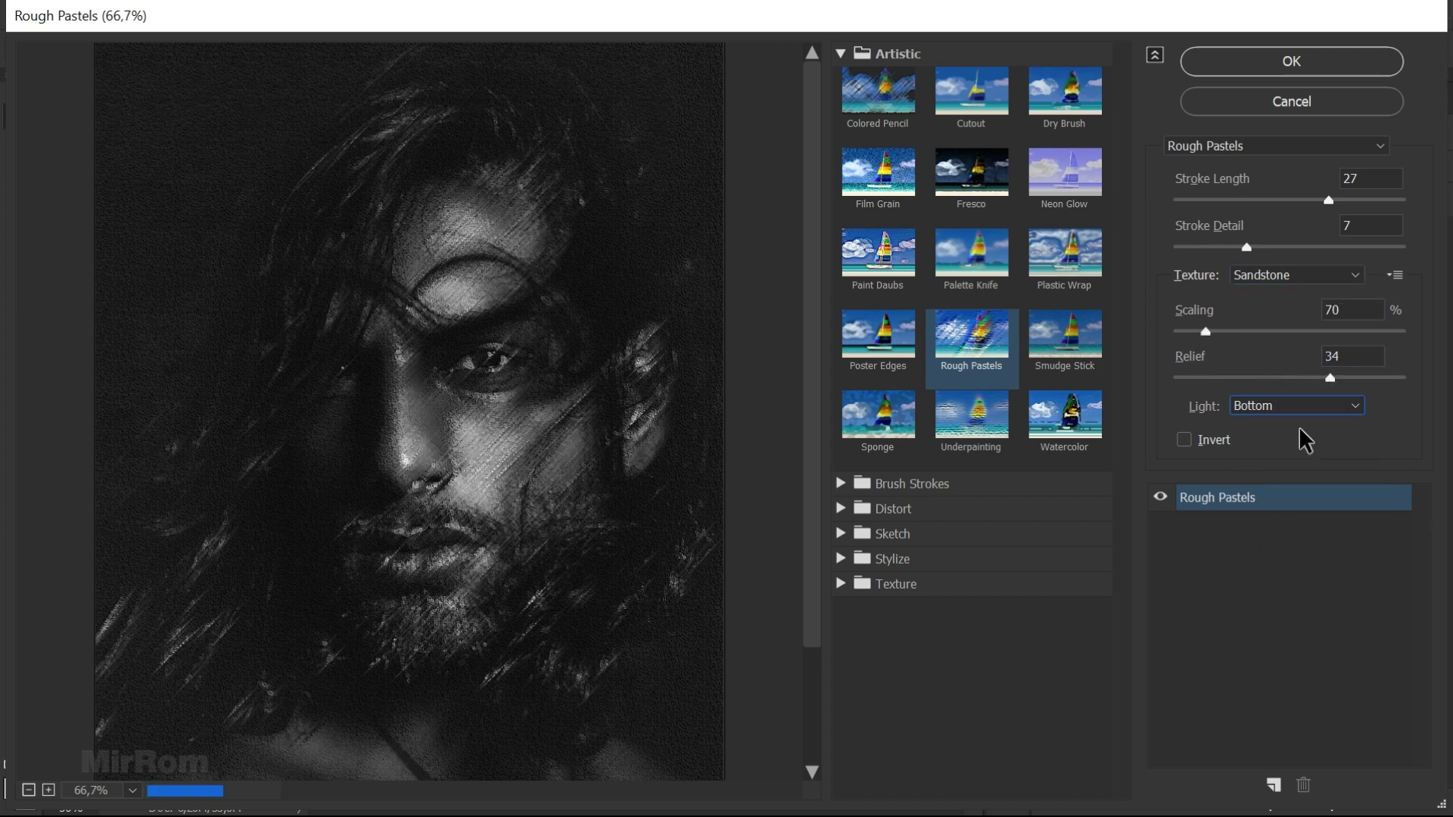
pyautogui.click(1293, 413)
pyautogui.click(1297, 507)
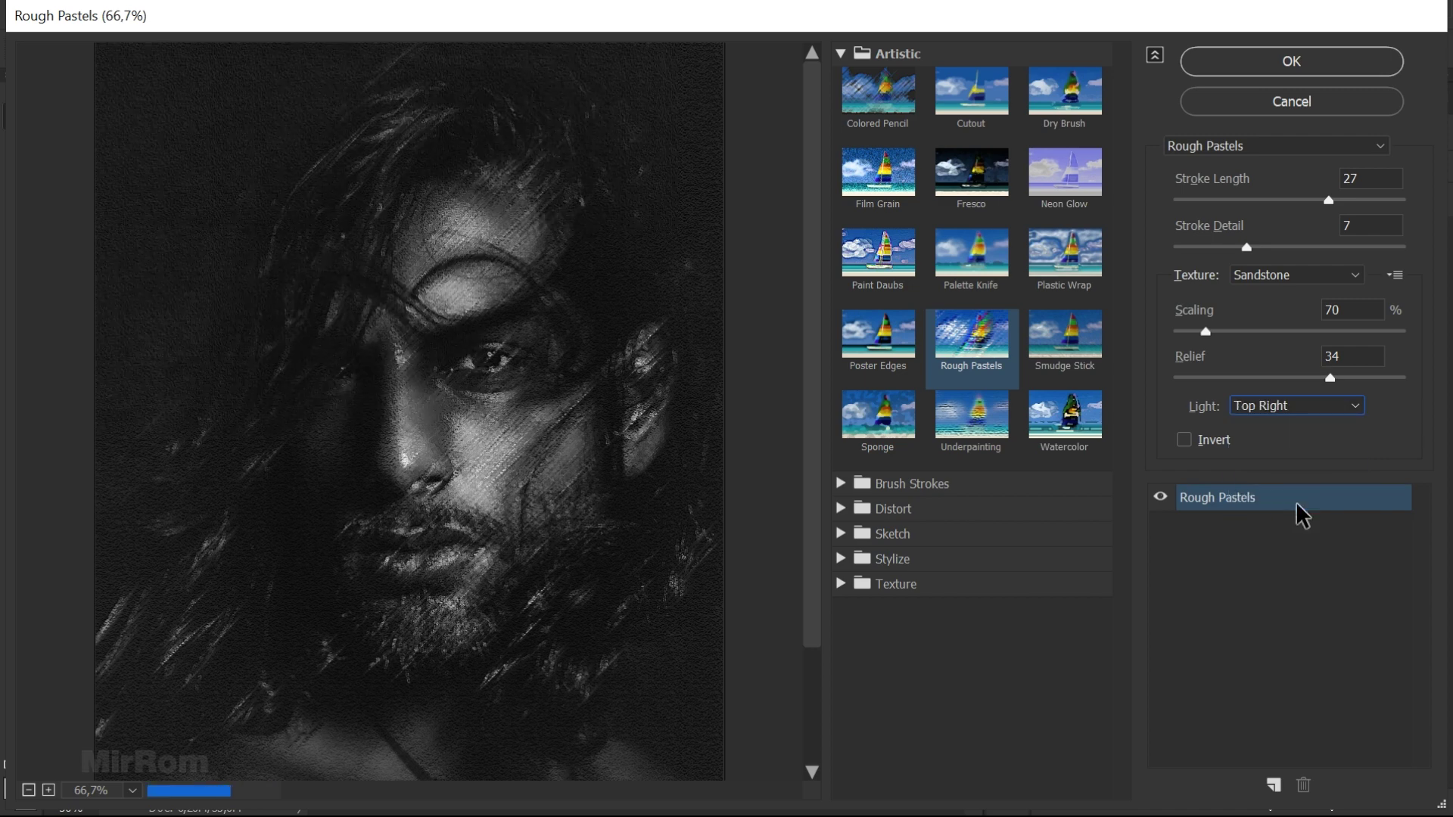
pyautogui.click(1294, 410)
pyautogui.click(1294, 441)
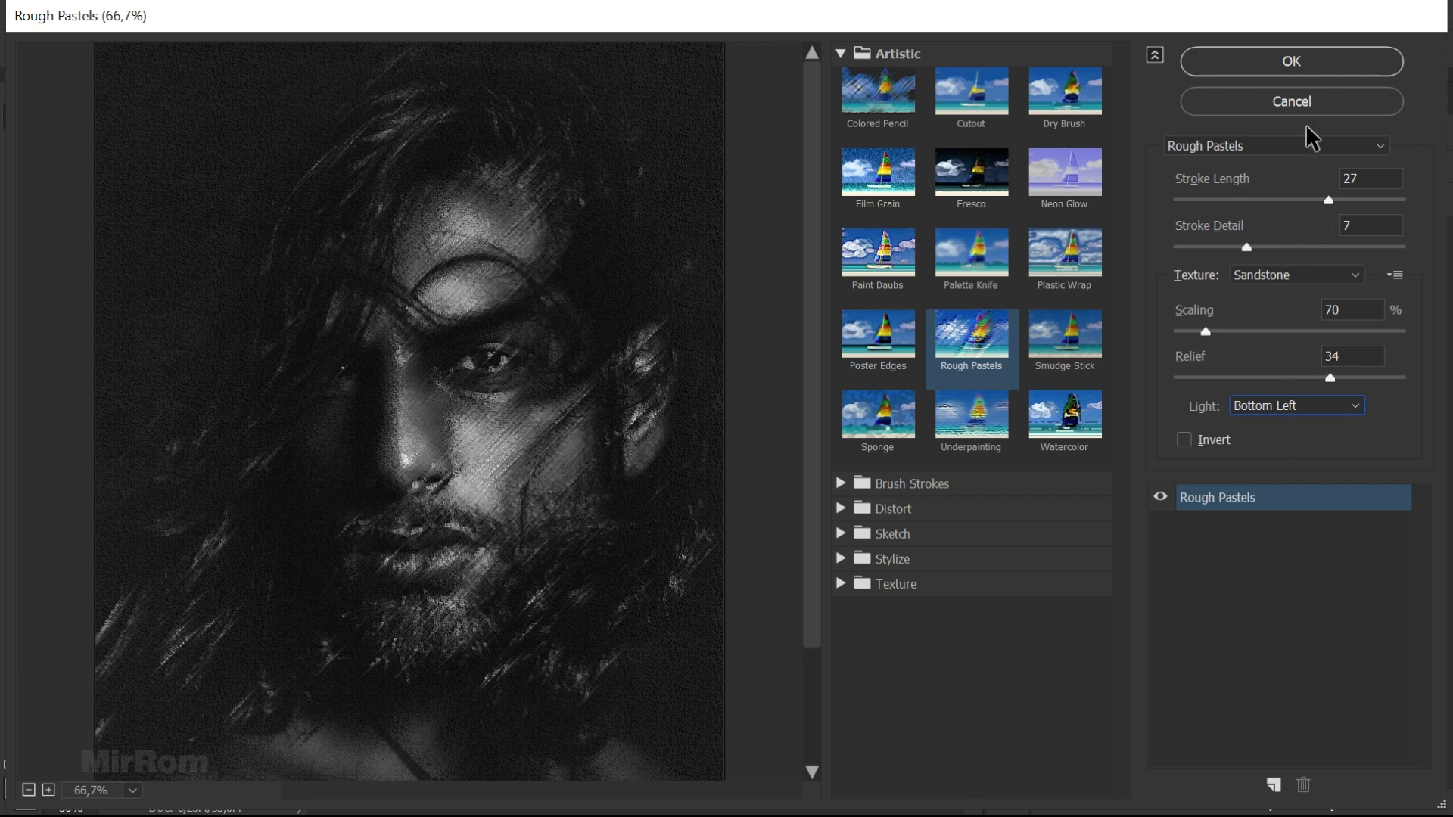
pyautogui.click(1288, 65)
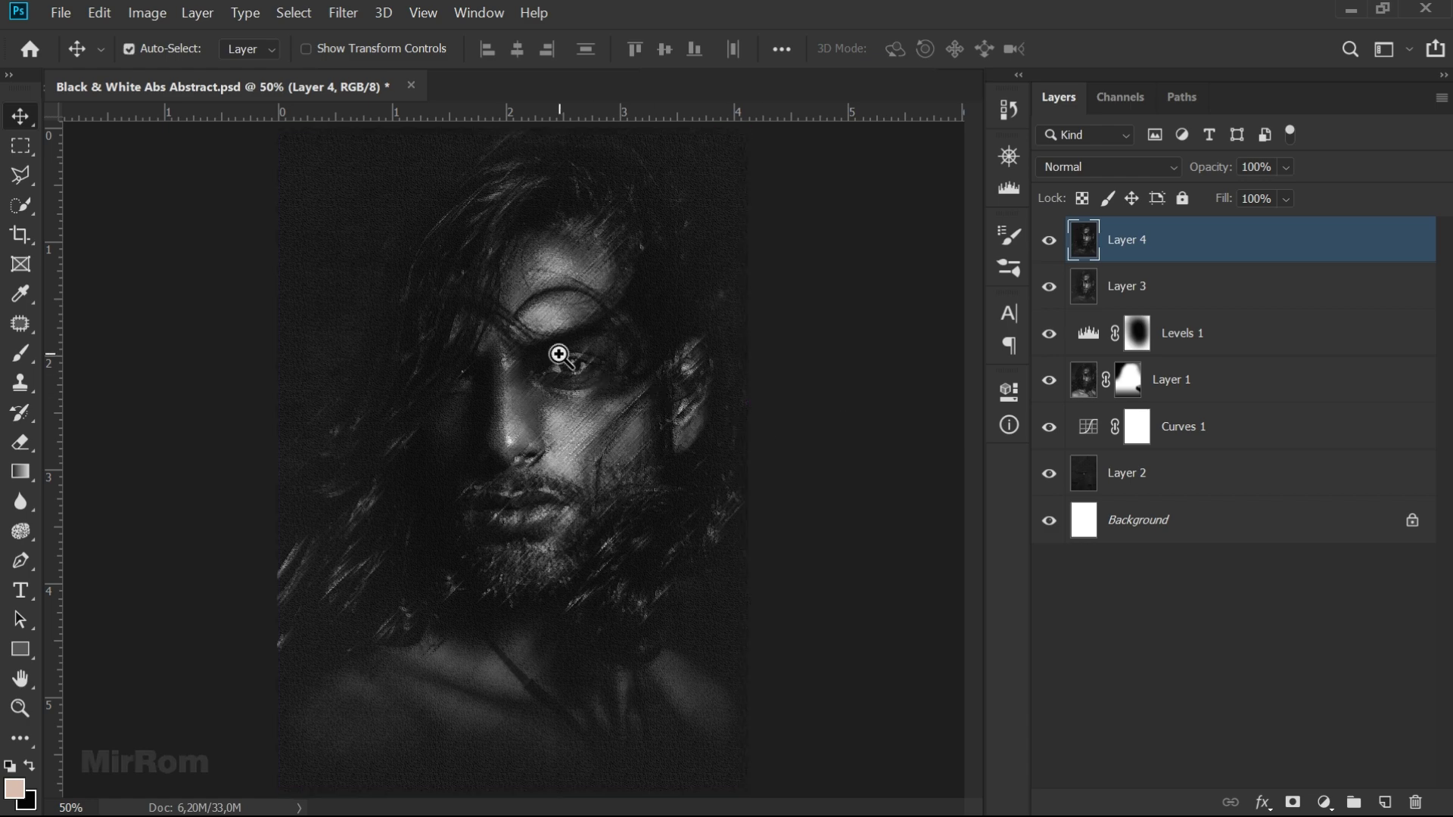
pyautogui.scroll(2, 506, 346)
pyautogui.scroll(1, 495, 336)
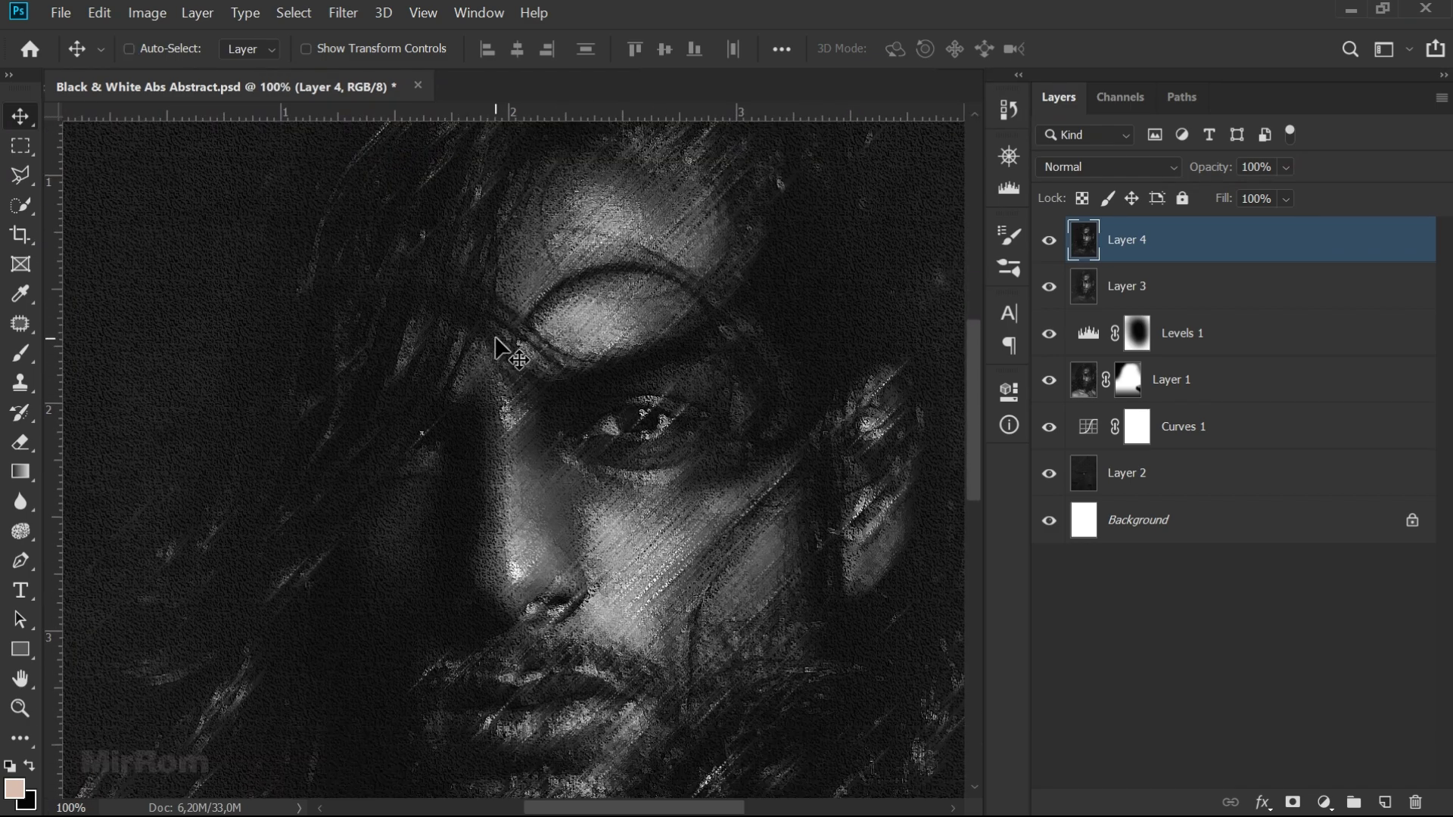
pyautogui.scroll(-3, 495, 335)
pyautogui.scroll(-2, 495, 334)
pyautogui.scroll(-1, 493, 336)
pyautogui.scroll(-1, 493, 335)
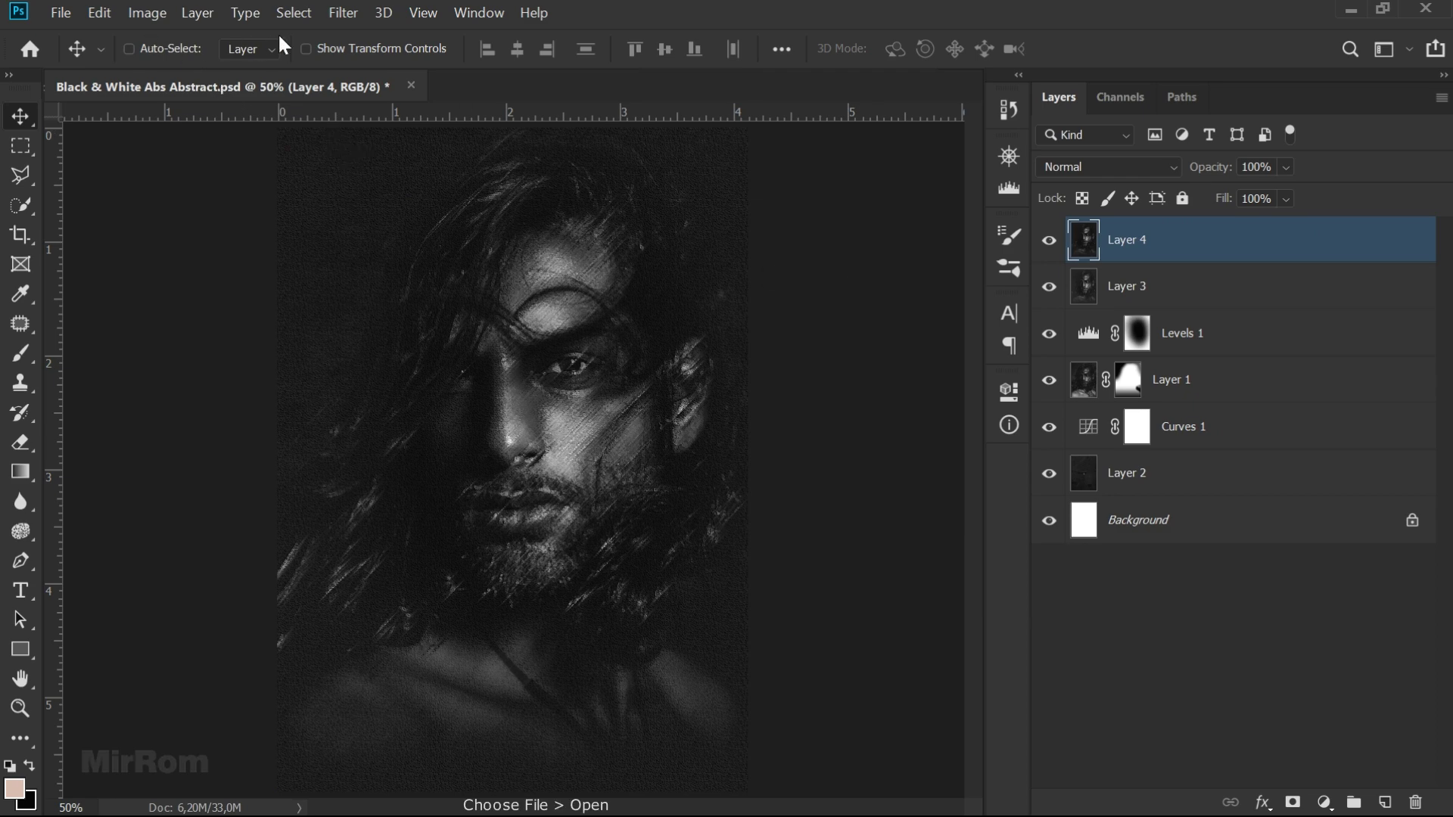
pyautogui.click(62, 13)
pyautogui.click(140, 53)
# - Paste the blue grunge texture JPG into the portrait as Layer 5 and close the texture file
pyautogui.doubleClick(292, 190)
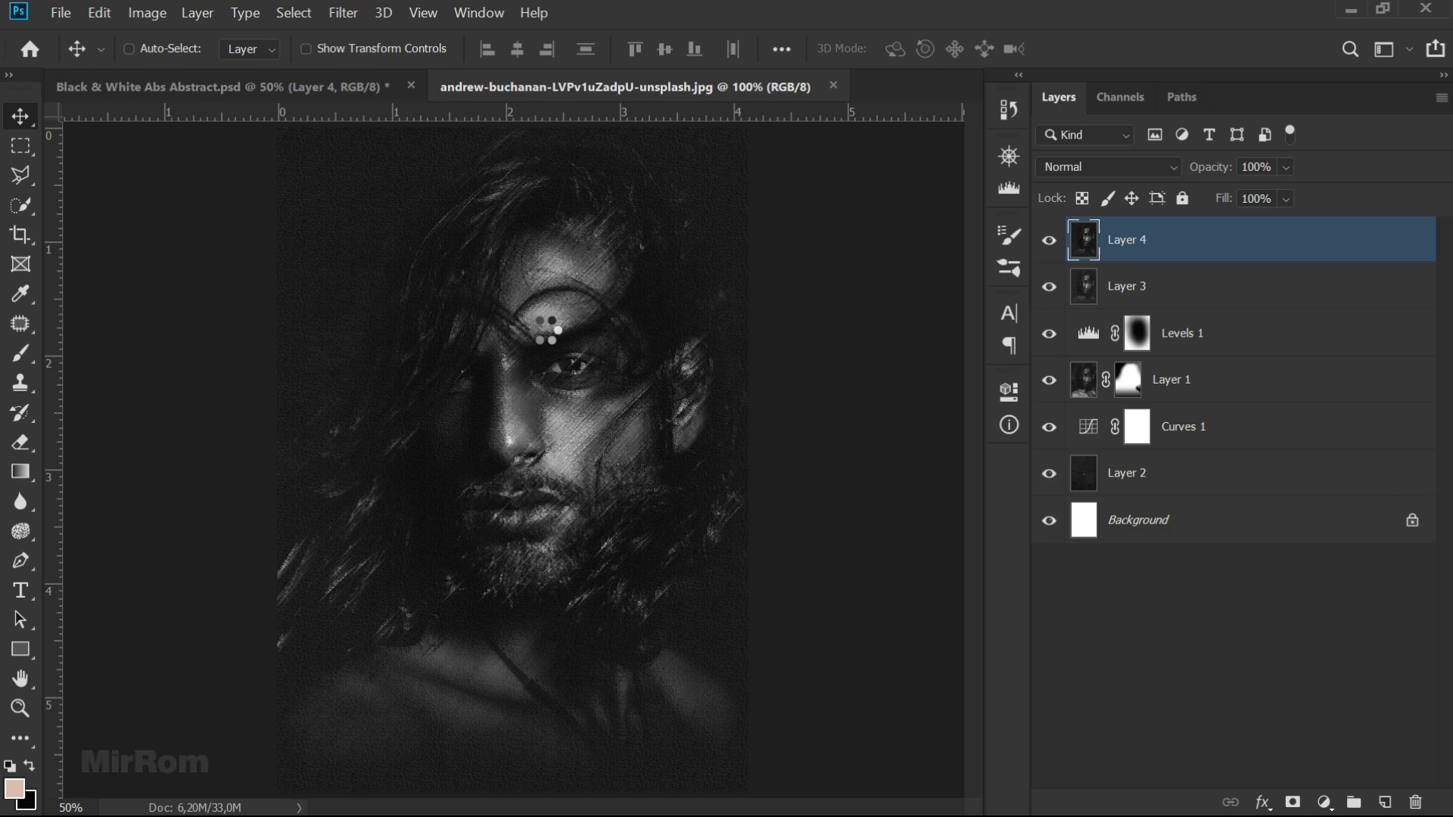
pyautogui.hotkey('ctrl', 'a')
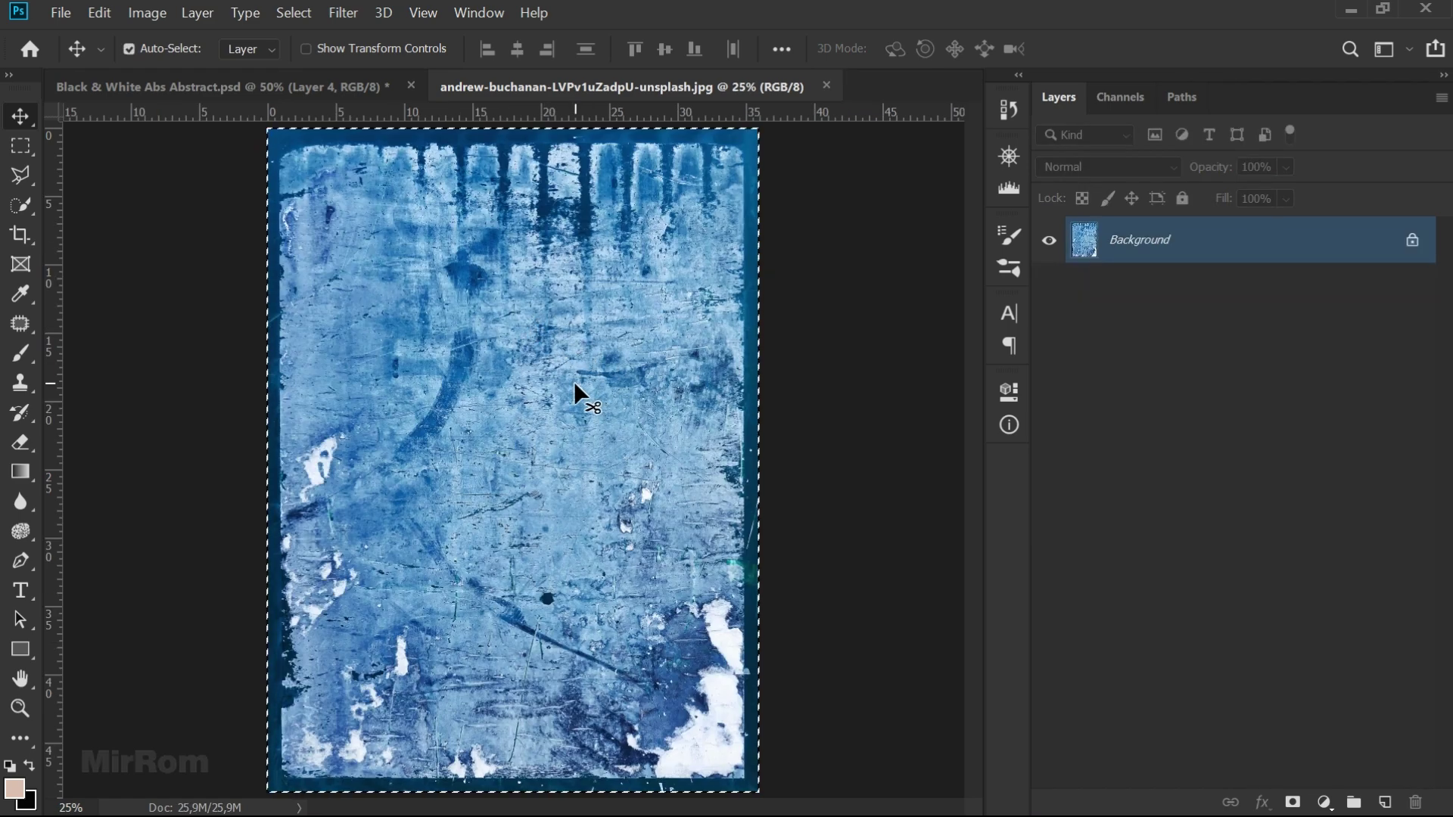
pyautogui.click(328, 85)
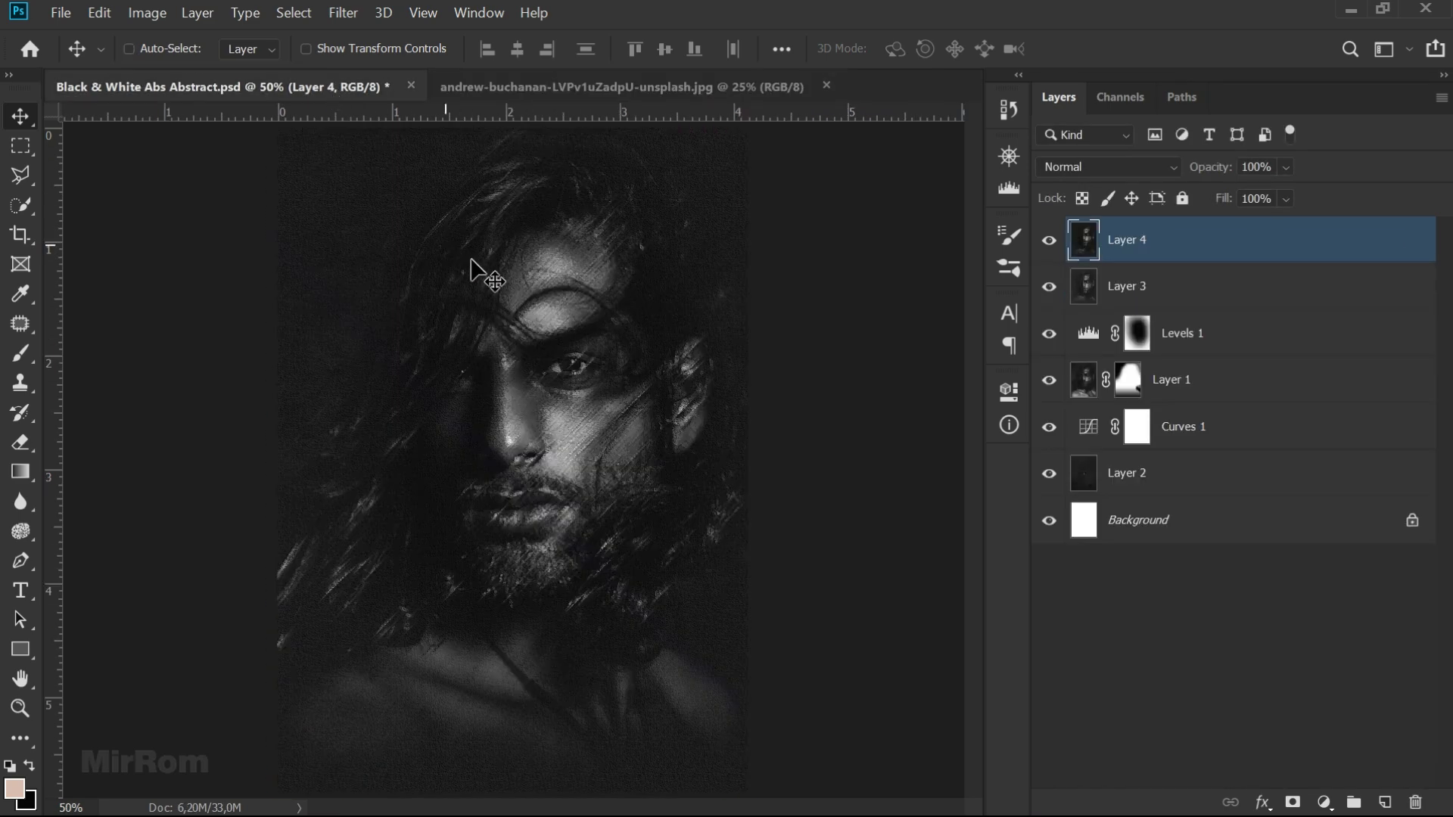
pyautogui.hotkey('ctrl', 'v')
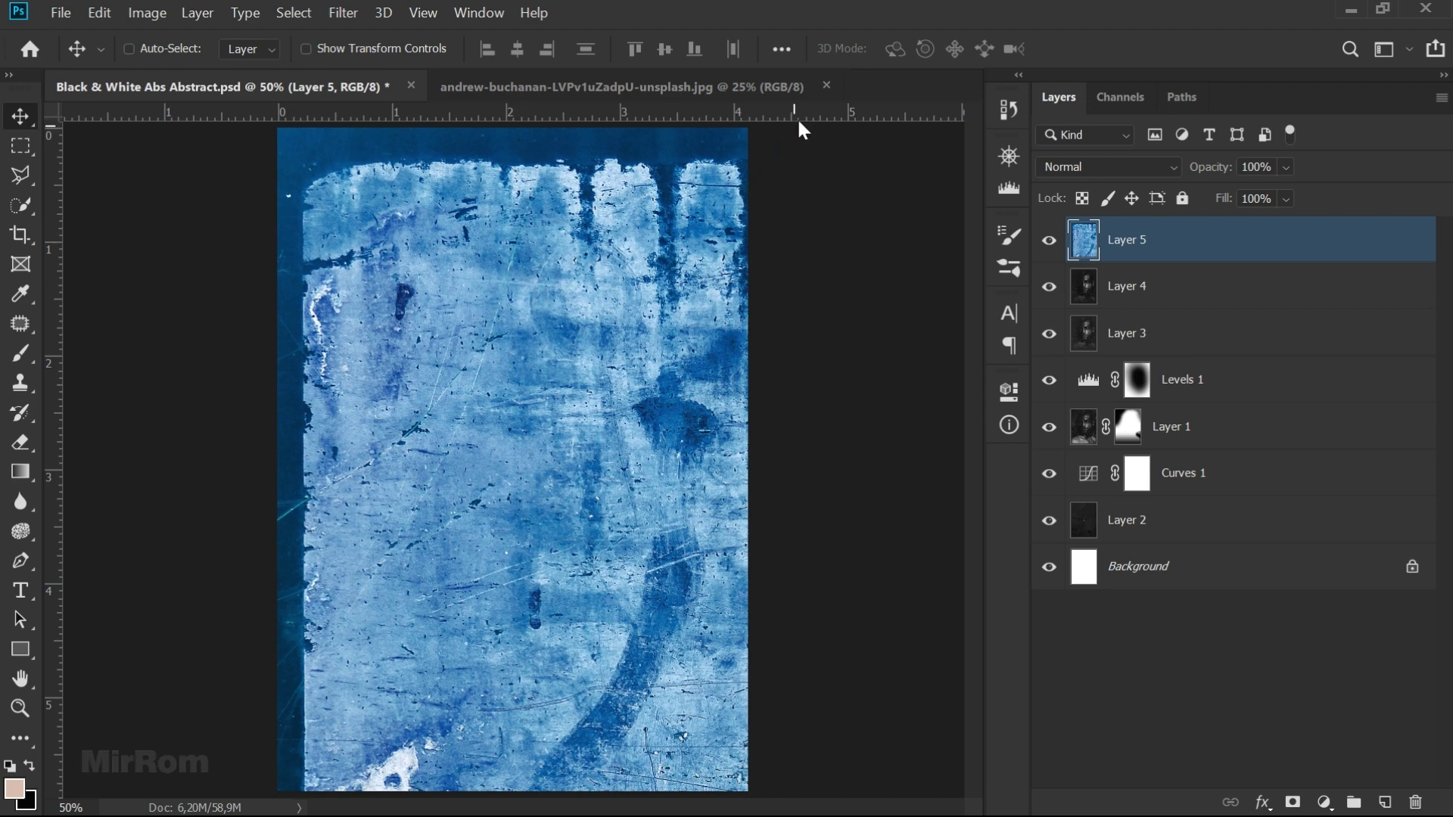
pyautogui.click(826, 85)
pyautogui.hotkey('ctrl', '-')
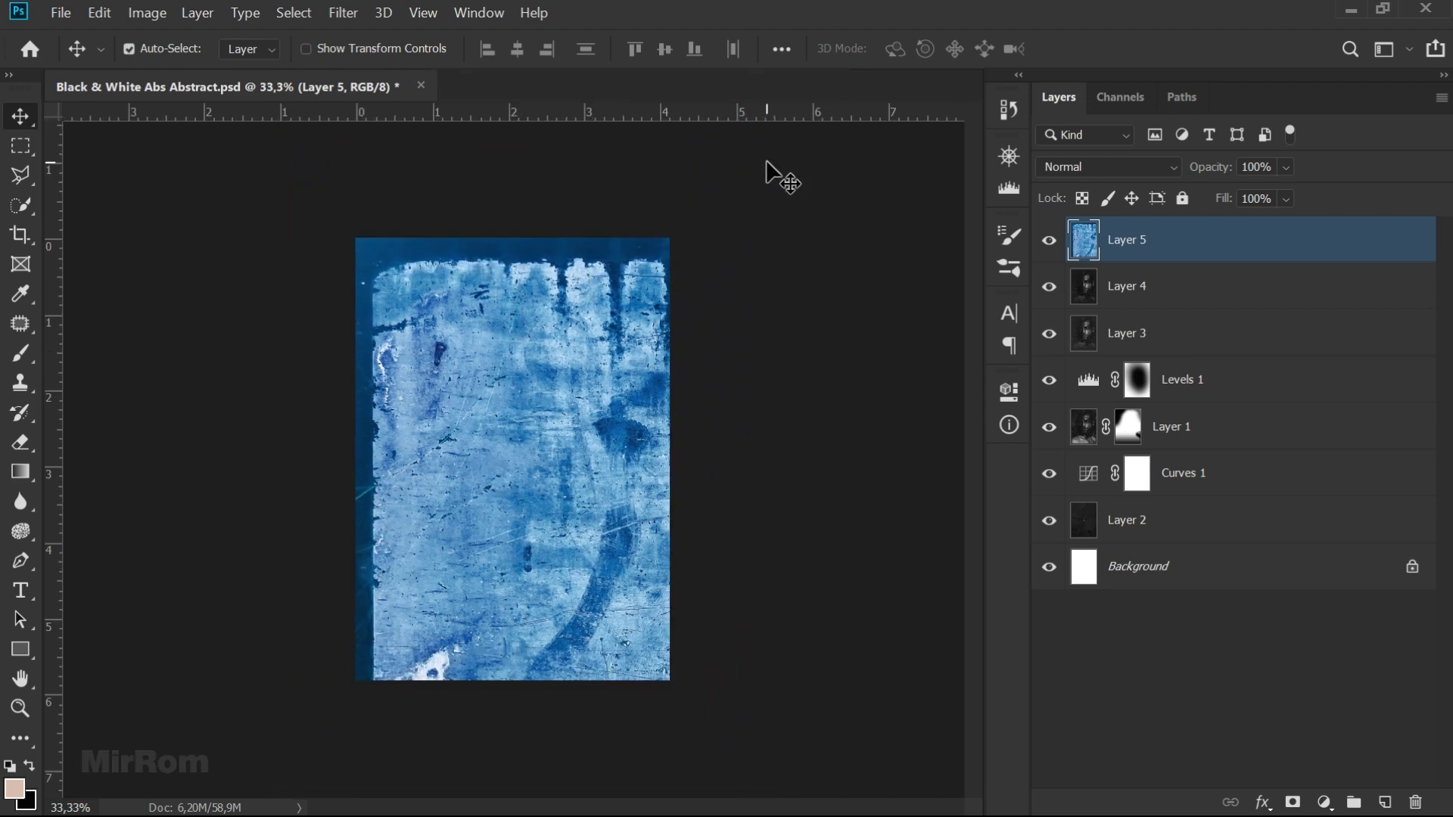
pyautogui.hotkey('ctrl', 't')
# - Scale Layer 5's texture down to about 64% and move it over the portrait
pyautogui.moveTo(355, 238)
pyautogui.mouseDown()
pyautogui.moveTo(460, 385)
pyautogui.moveTo(301, 239)
pyautogui.moveTo(336, 285)
pyautogui.mouseUp()
pyautogui.moveTo(472, 389); pyautogui.dragTo(432, 231)
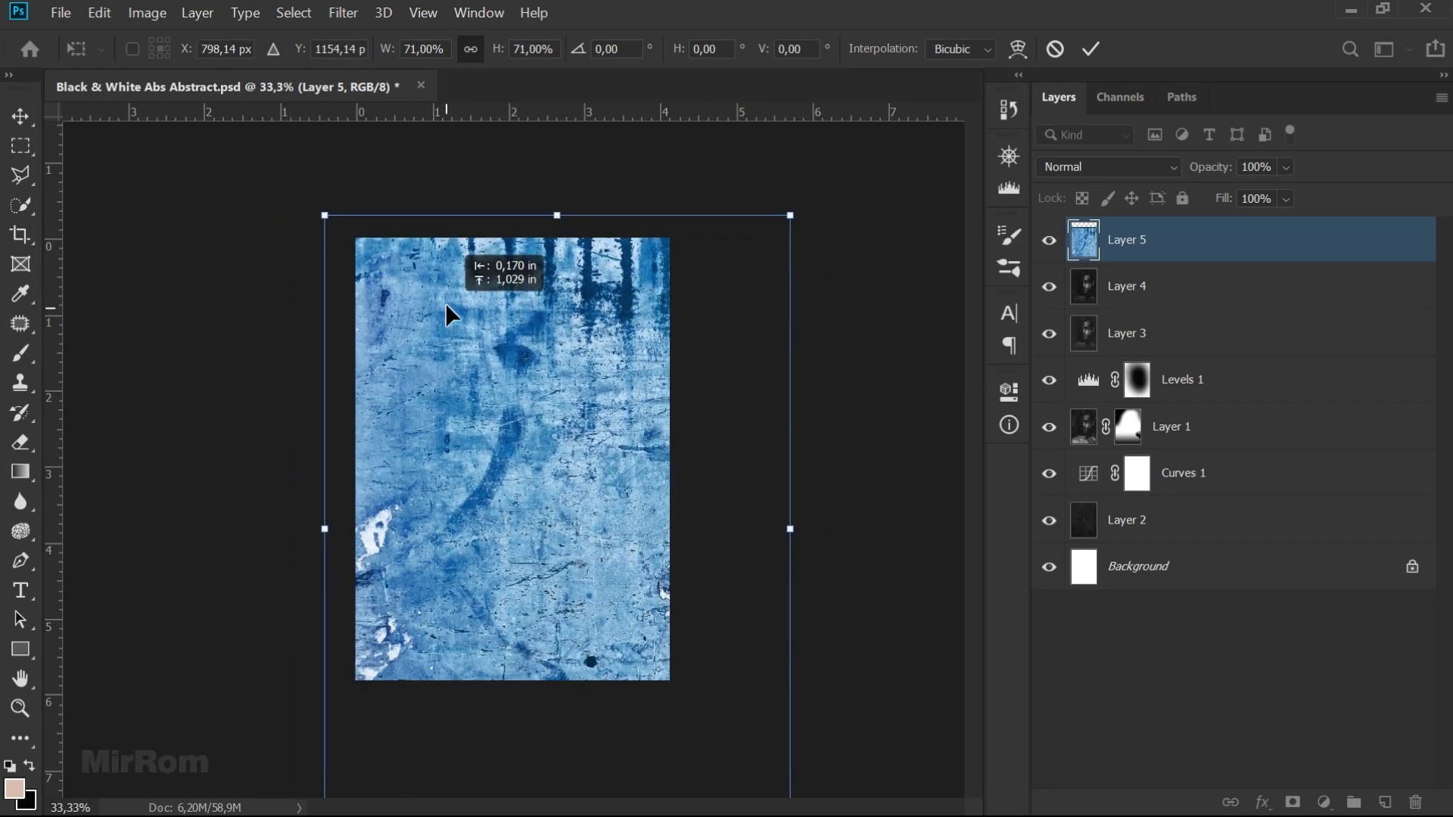
pyautogui.moveTo(762, 135); pyautogui.dragTo(696, 222)
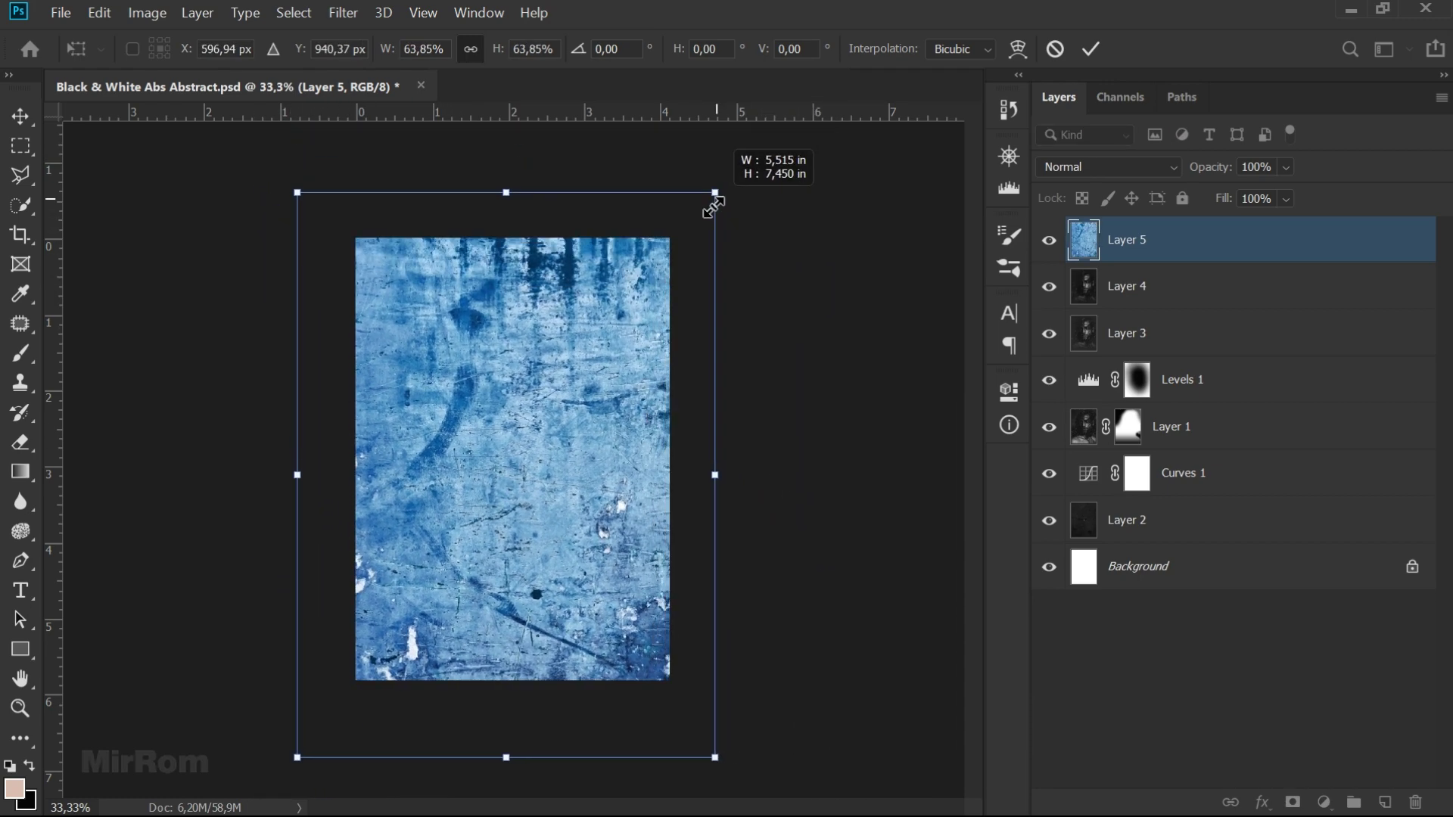
pyautogui.moveTo(591, 323); pyautogui.dragTo(604, 331)
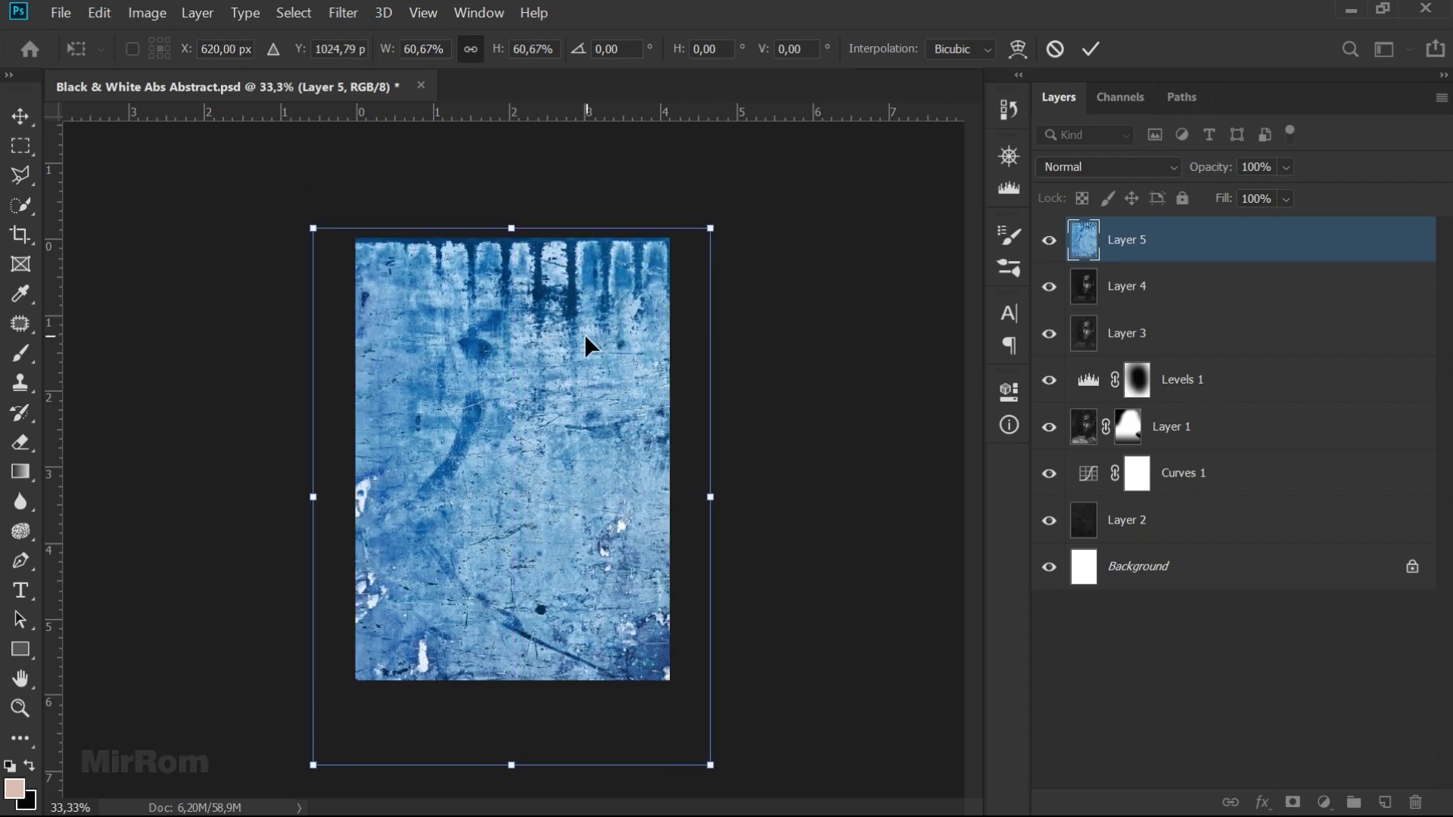
pyautogui.moveTo(314, 228); pyautogui.dragTo(316, 231)
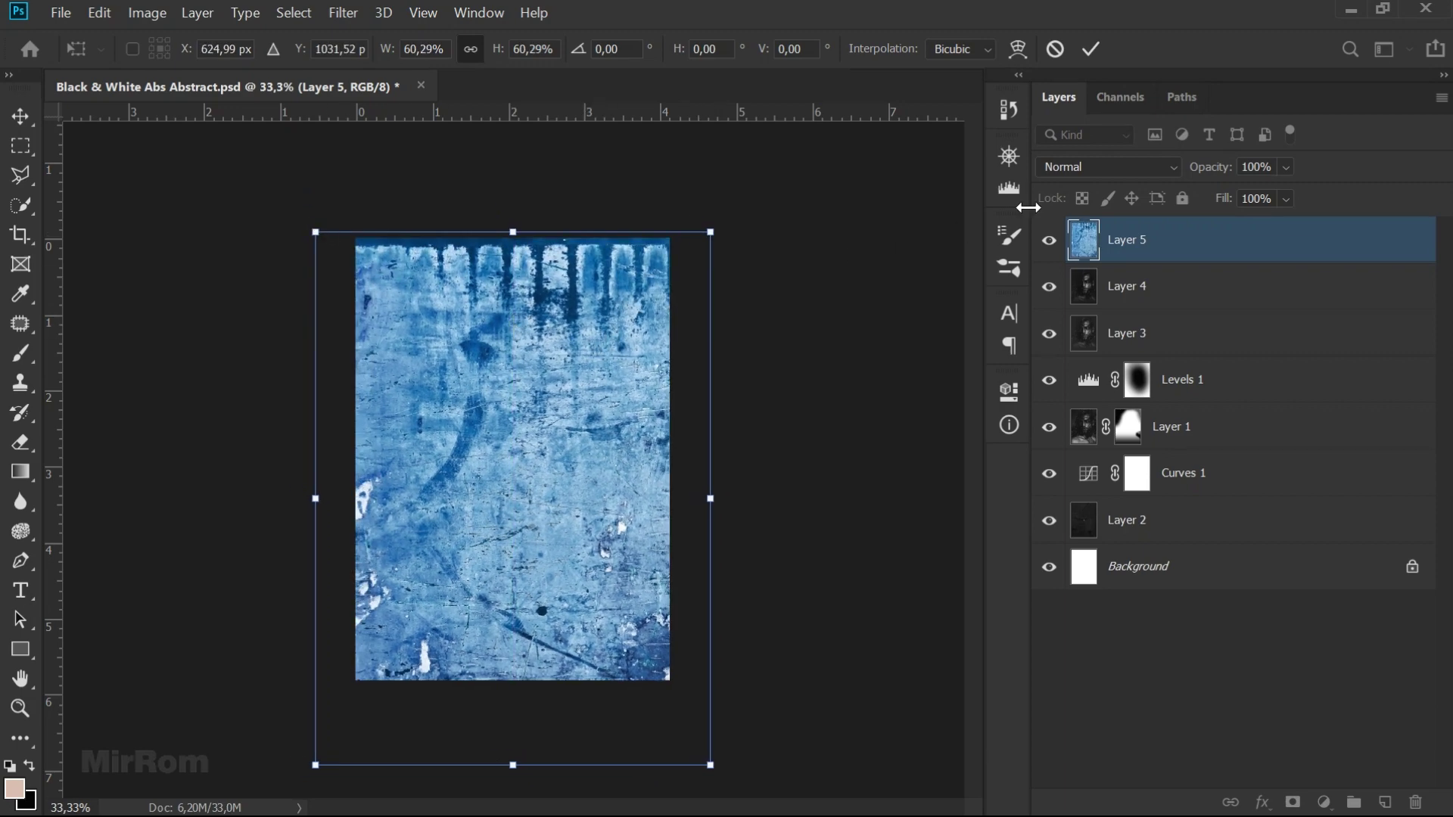
# - With the texture semi-transparent, fit it to the canvas at about 59% and commit the transform
pyautogui.moveTo(1206, 170); pyautogui.dragTo(1143, 185)
pyautogui.moveTo(723, 775); pyautogui.dragTo(725, 779)
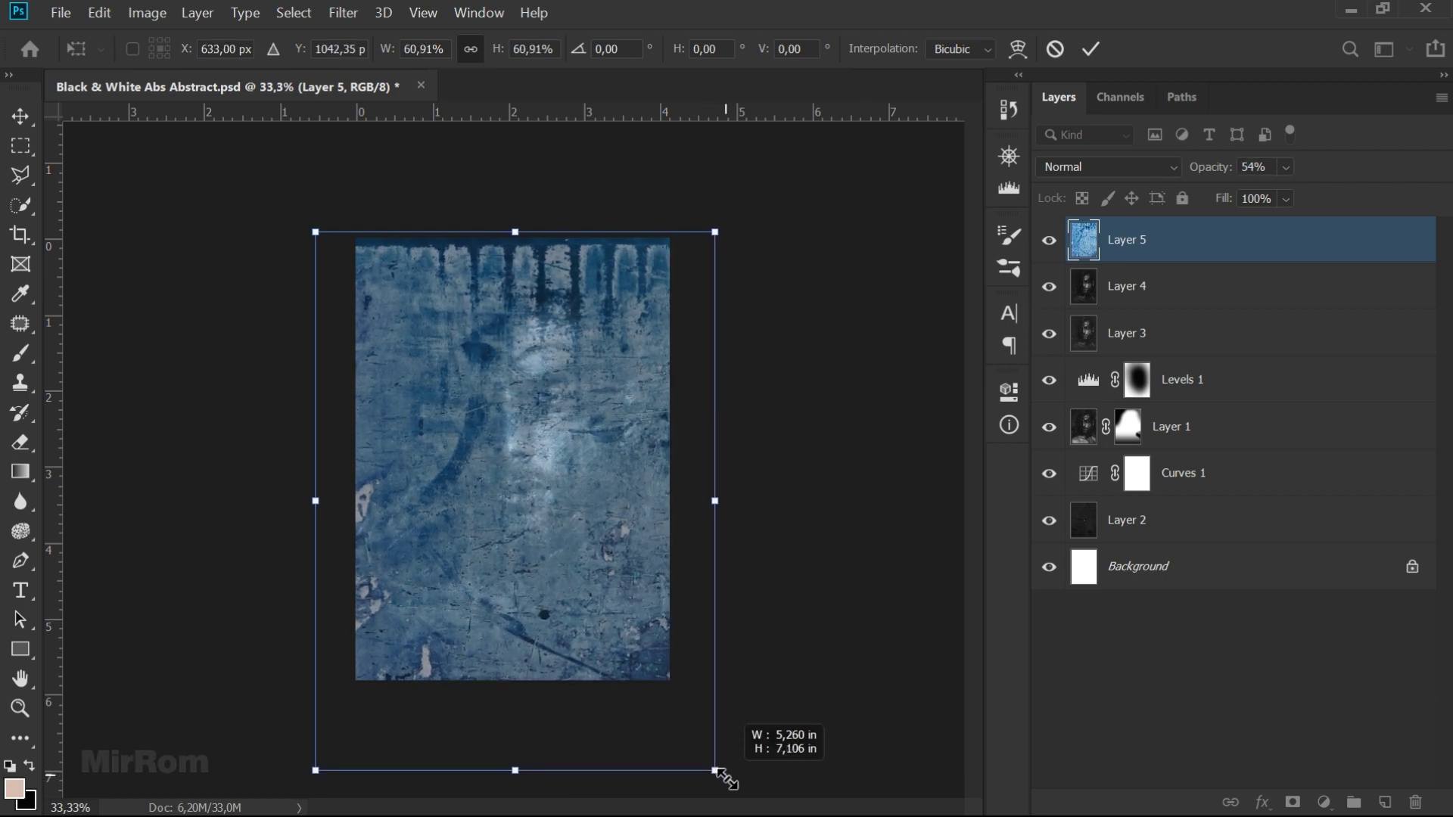
pyautogui.moveTo(725, 780); pyautogui.dragTo(716, 769)
pyautogui.moveTo(632, 569); pyautogui.dragTo(635, 554)
pyautogui.moveTo(709, 220); pyautogui.dragTo(704, 221)
pyautogui.moveTo(317, 220); pyautogui.dragTo(319, 224)
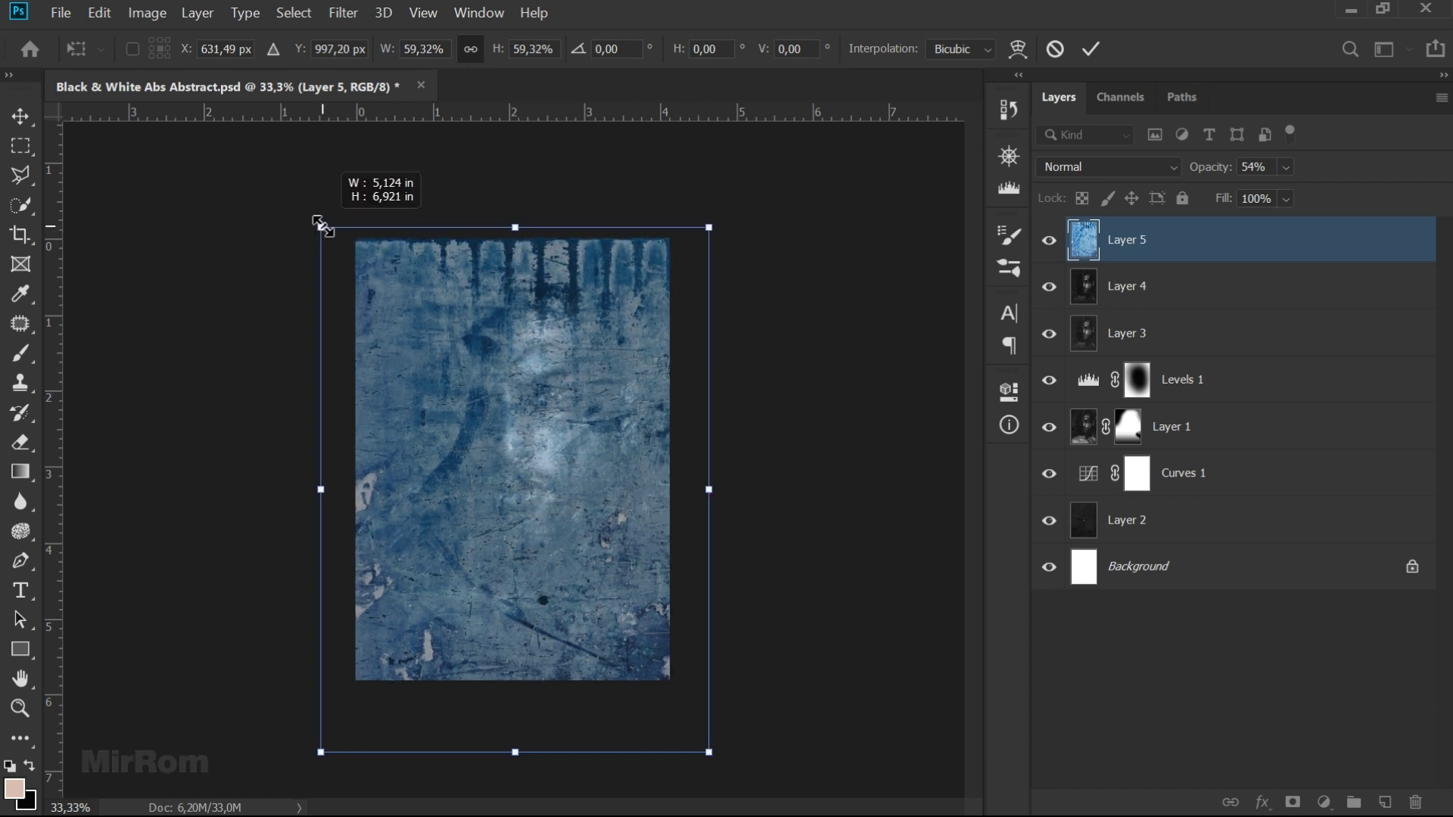
pyautogui.press('Return')
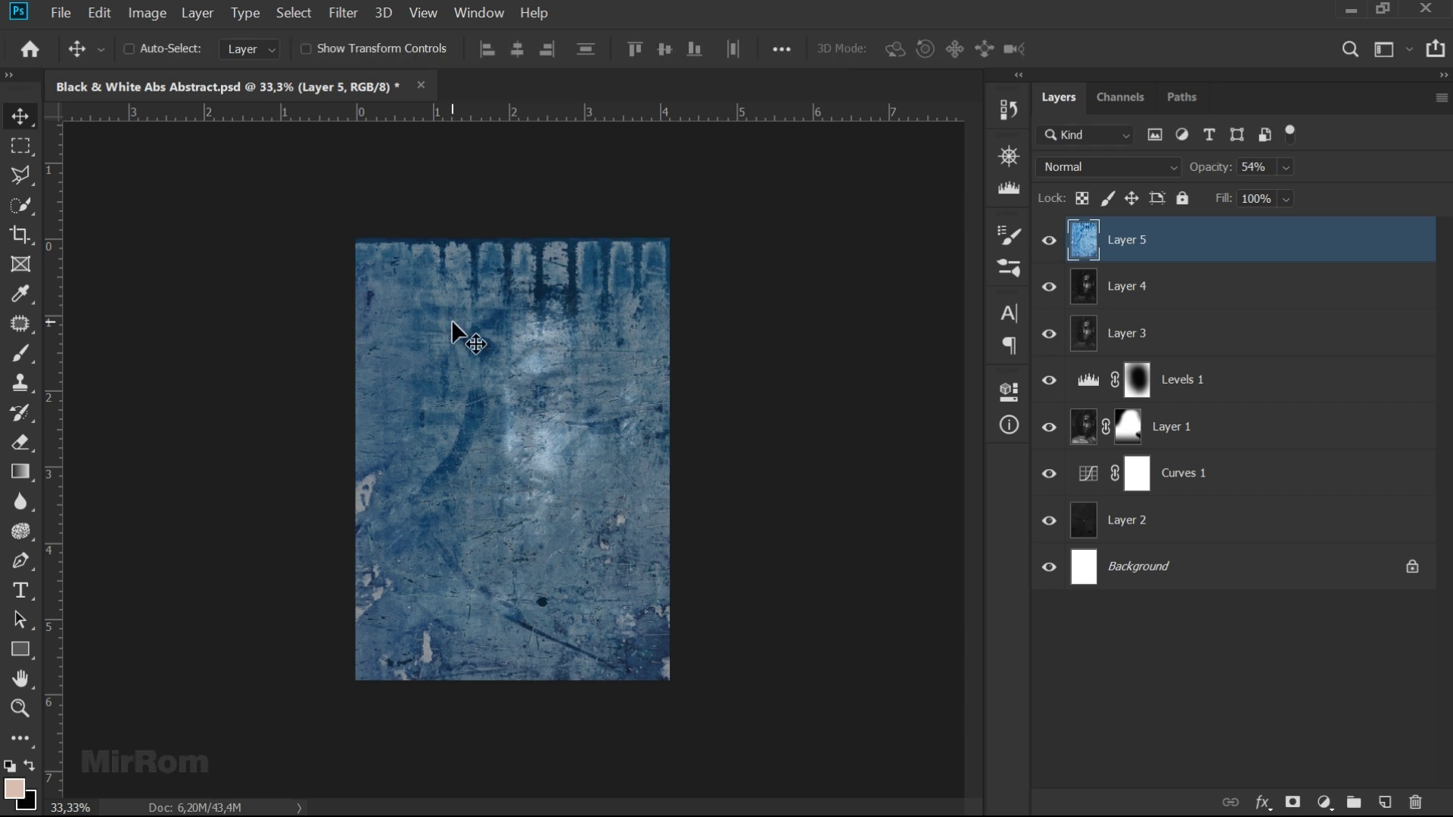
# - Nudge the texture horizontally and restore Layer 5 to 100% opacity
pyautogui.hotkey('shift', 'Left')
pyautogui.hotkey('shift', 'Left')
pyautogui.hotkey('shift', 'Right')
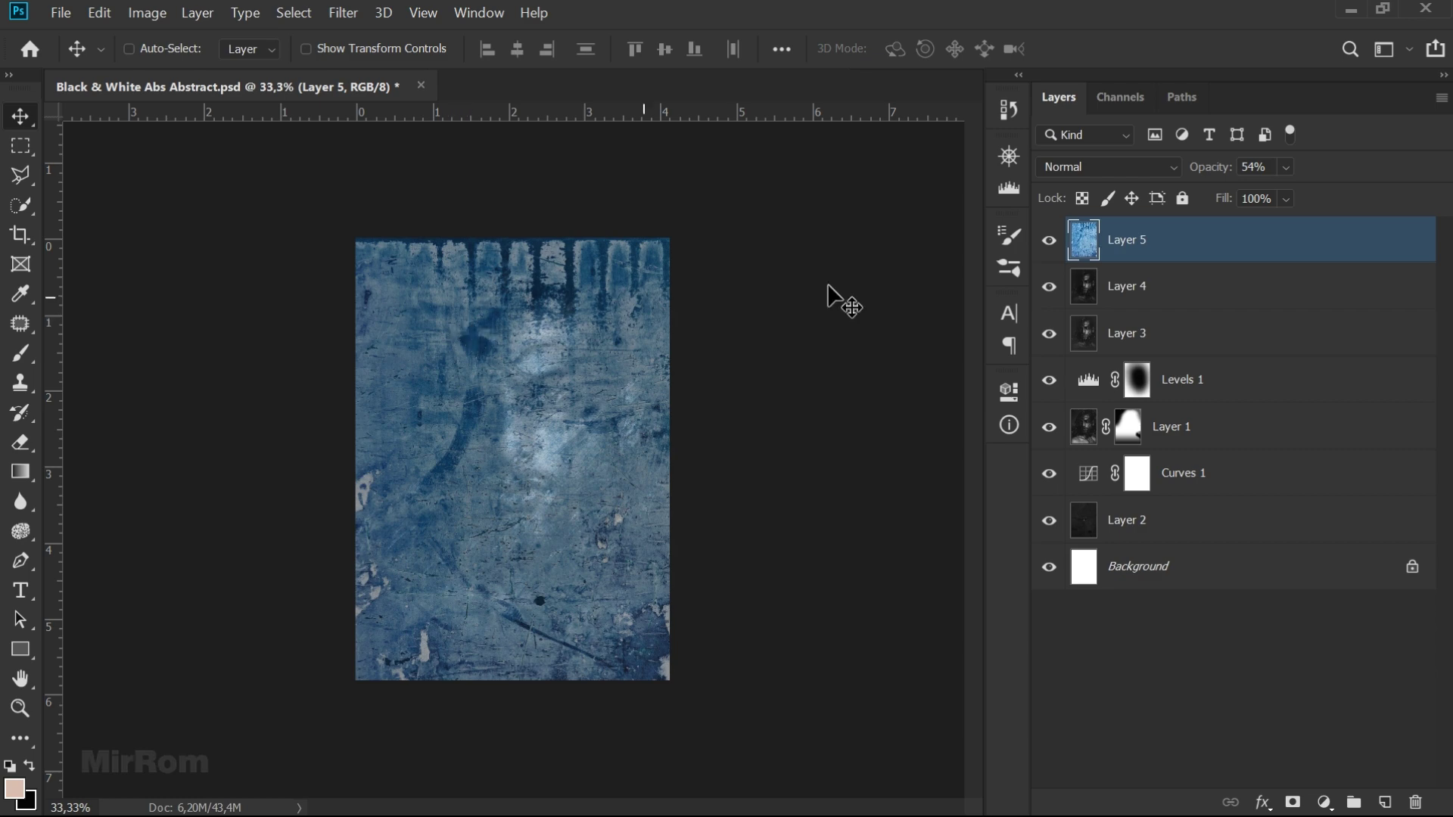
pyautogui.moveTo(1383, 199); pyautogui.dragTo(1385, 198)
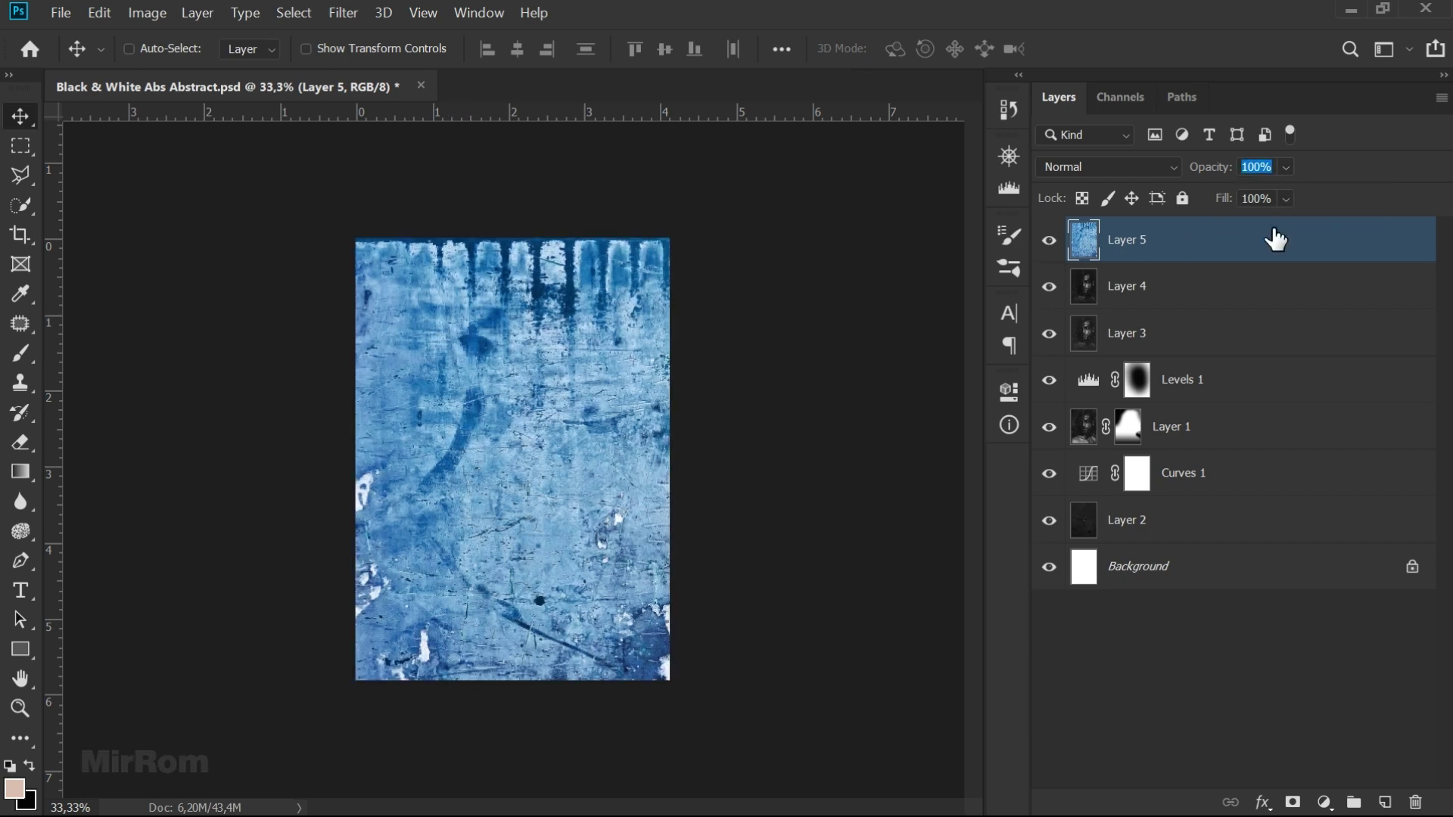
# - Change Layer 5's blend mode to Soft Light
pyautogui.click(1092, 166)
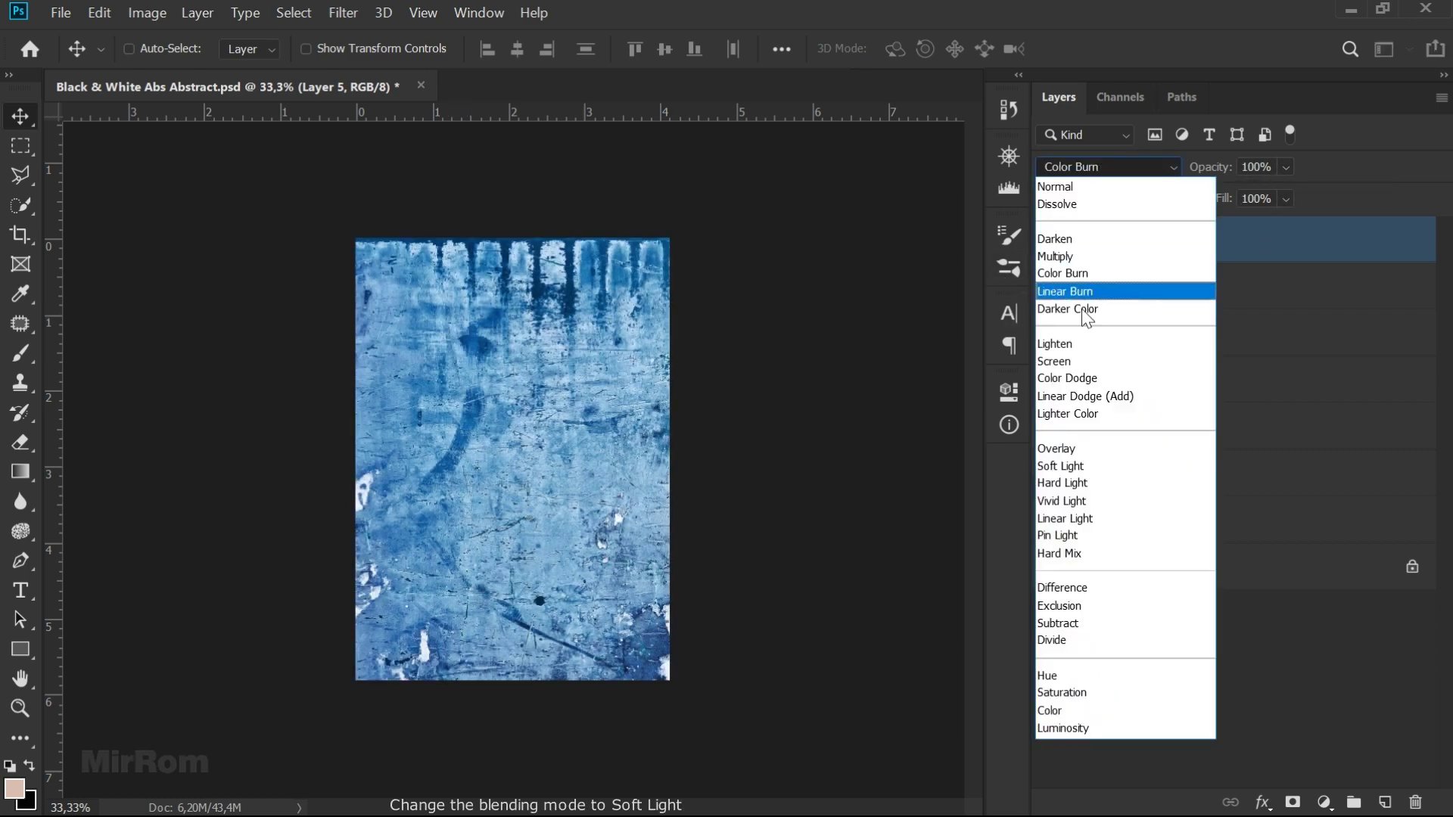
pyautogui.click(1074, 466)
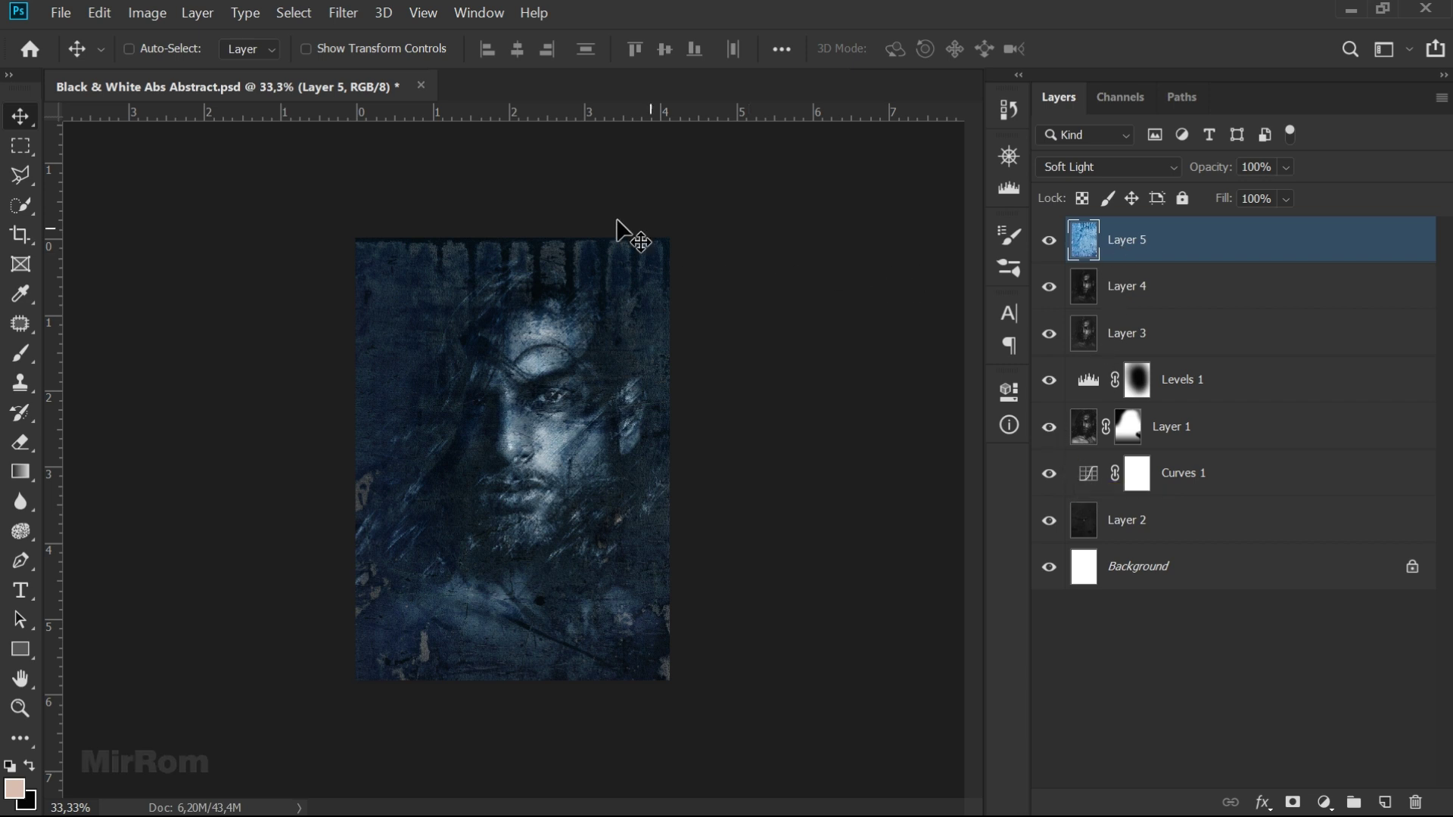
pyautogui.click(146, 13)
pyautogui.moveTo(179, 63)
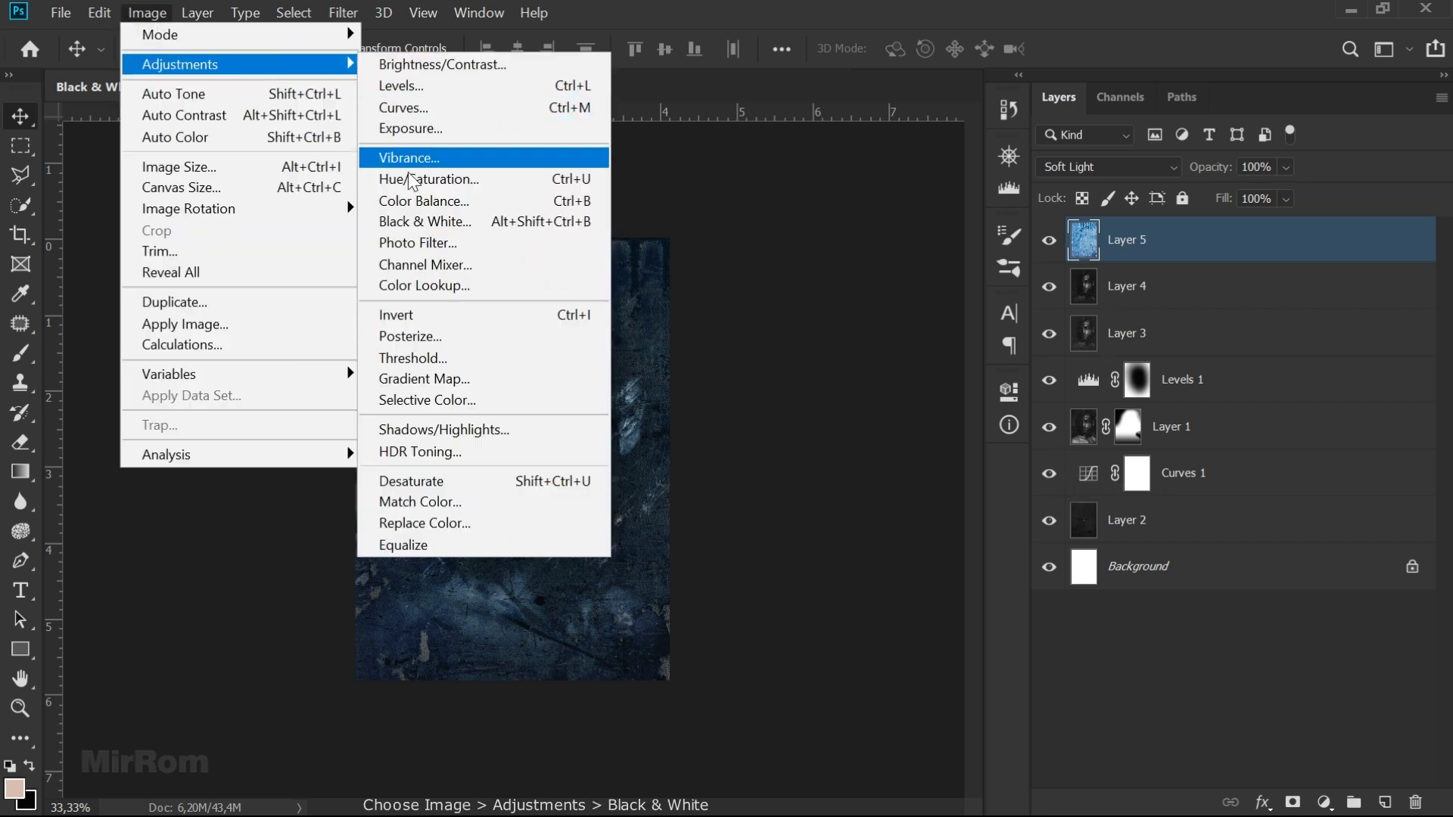
# - Apply a Black & White adjustment to Layer 5 with Cyans 98 and Blues 113
pyautogui.click(508, 231)
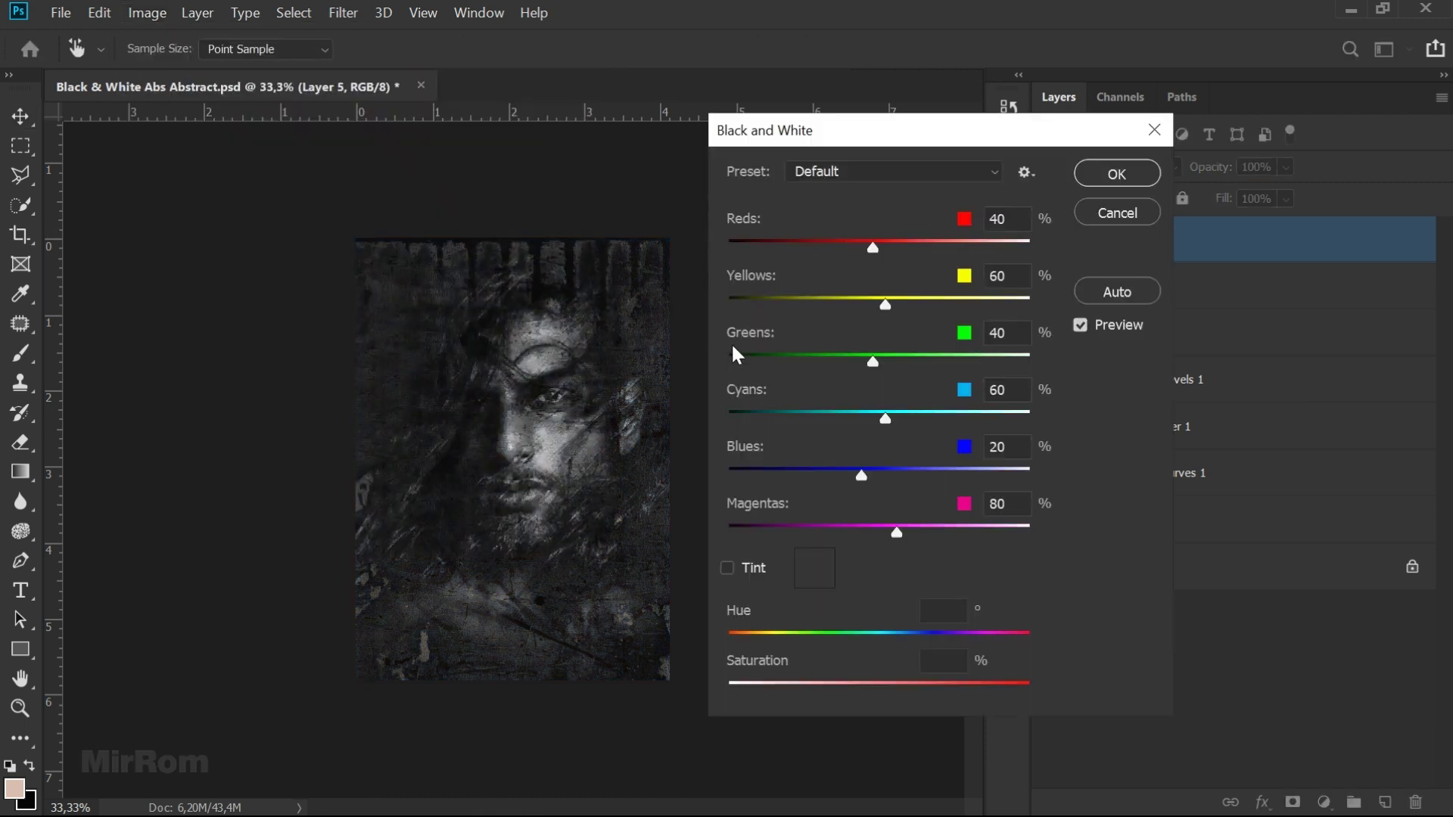
pyautogui.moveTo(885, 418); pyautogui.dragTo(910, 417)
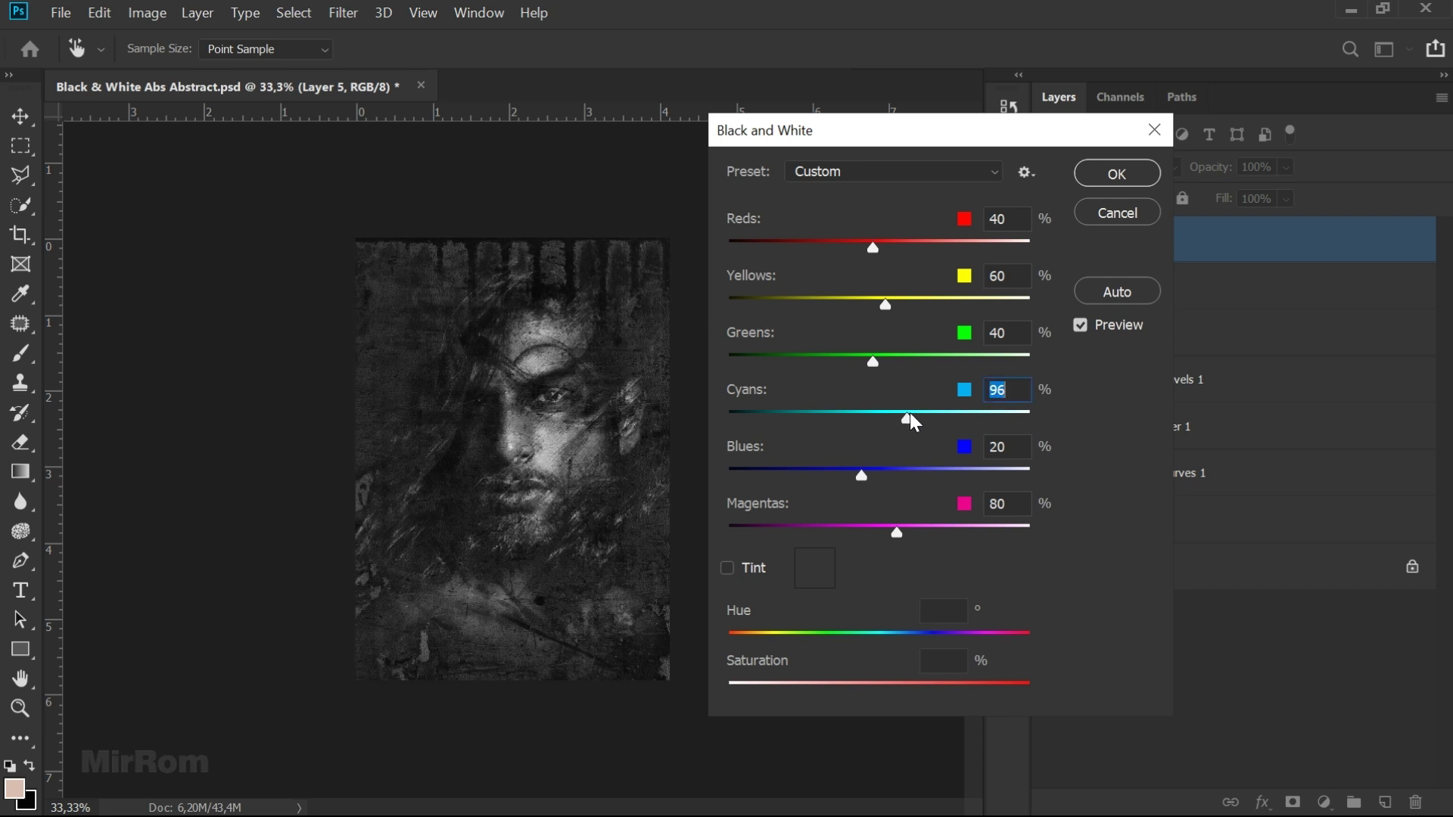
pyautogui.moveTo(862, 475); pyautogui.dragTo(915, 483)
pyautogui.click(1018, 450)
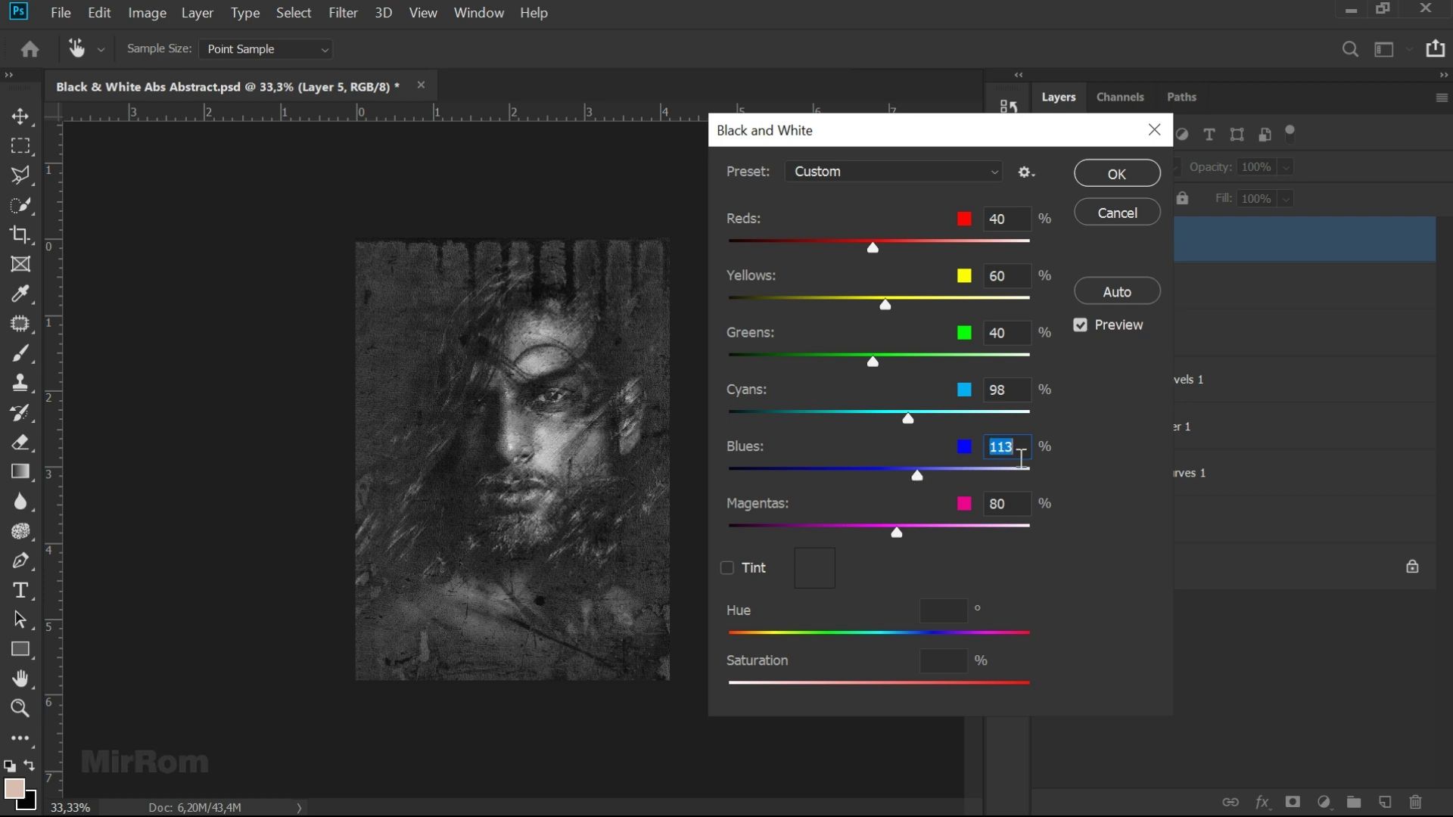
pyautogui.click(1080, 326)
pyautogui.click(1089, 177)
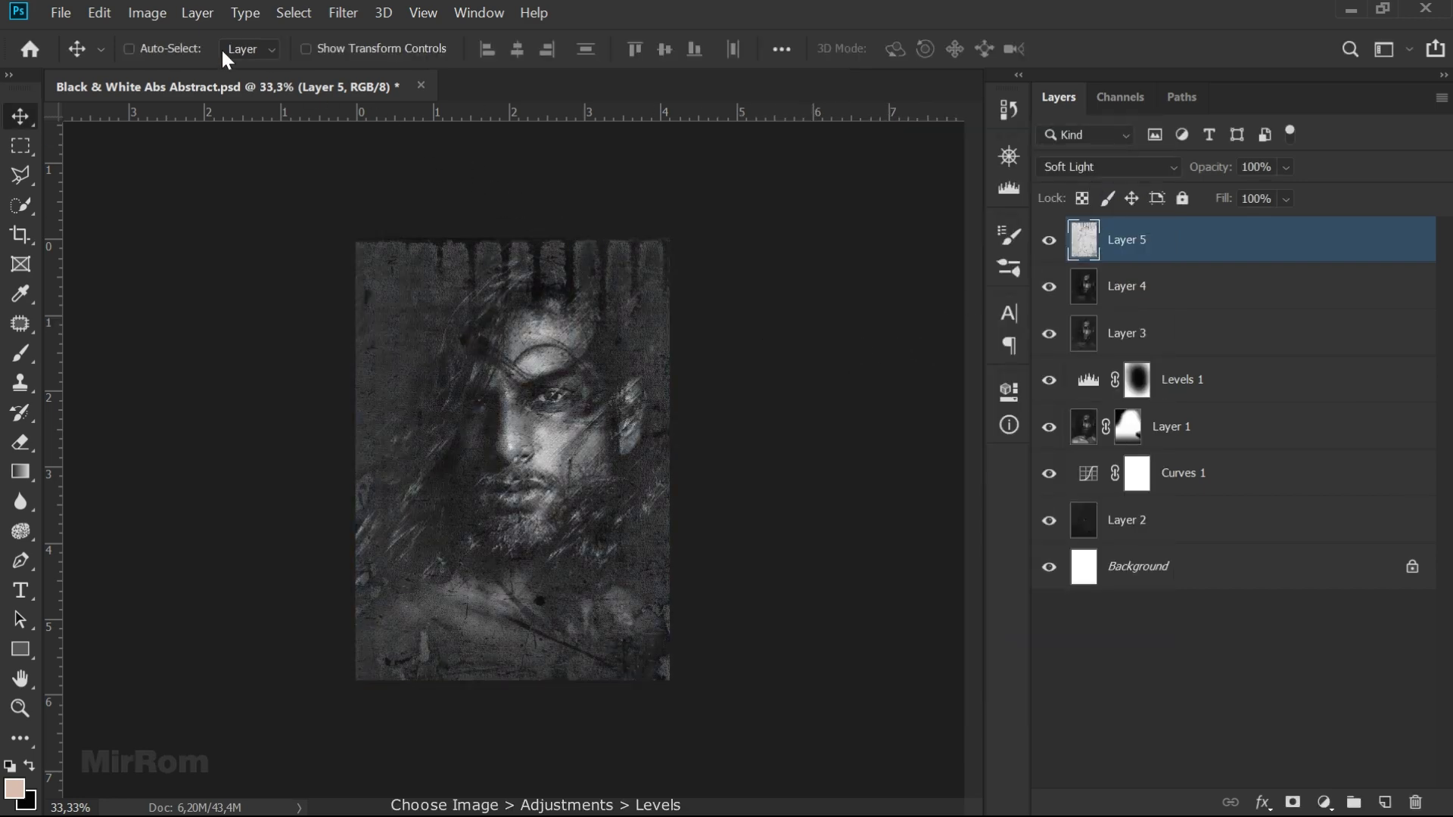
pyautogui.click(148, 14)
pyautogui.moveTo(180, 63)
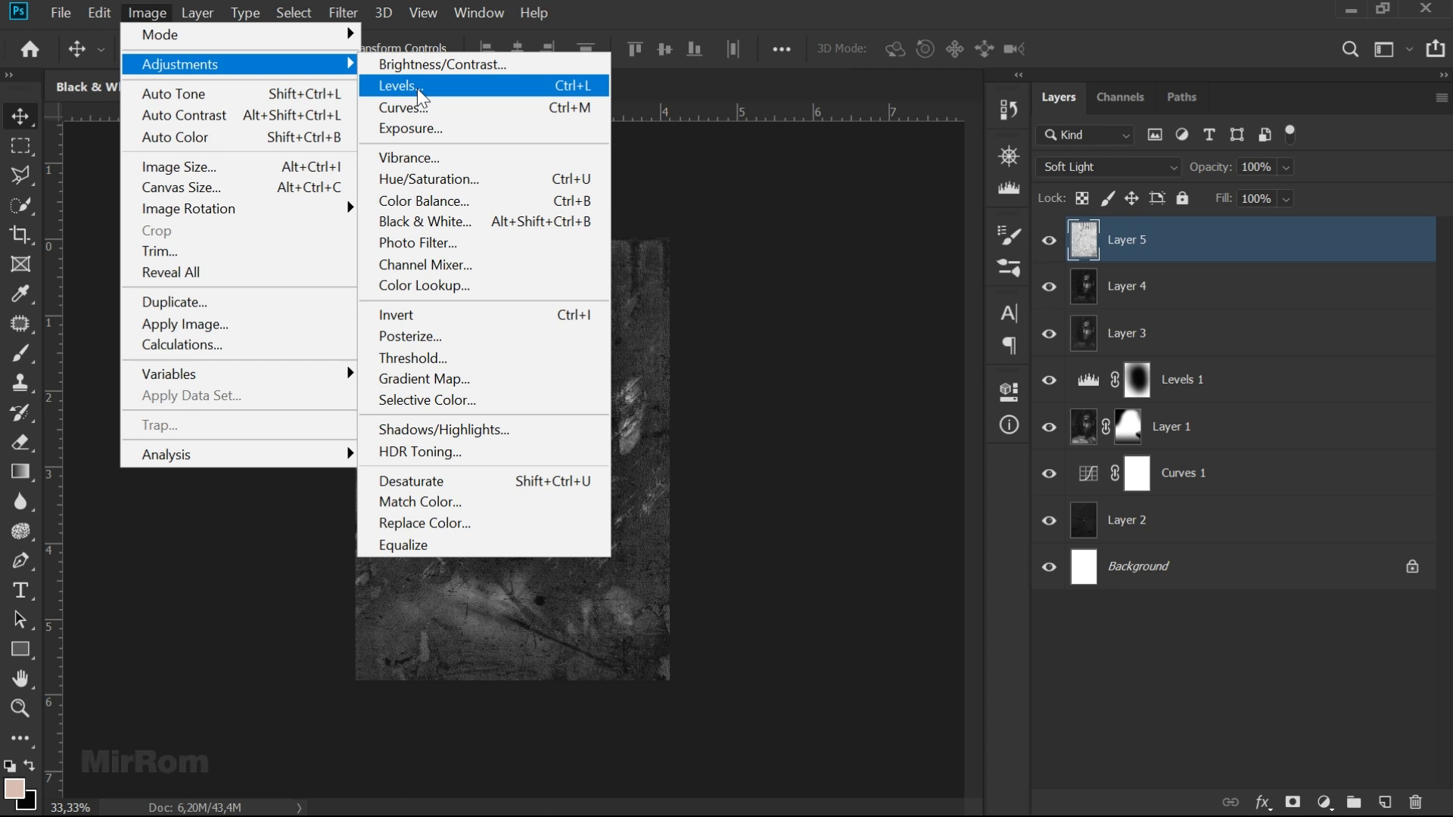
# - Darken the texture with Levels, setting black input to 8 and midtones to 0.55
pyautogui.click(419, 87)
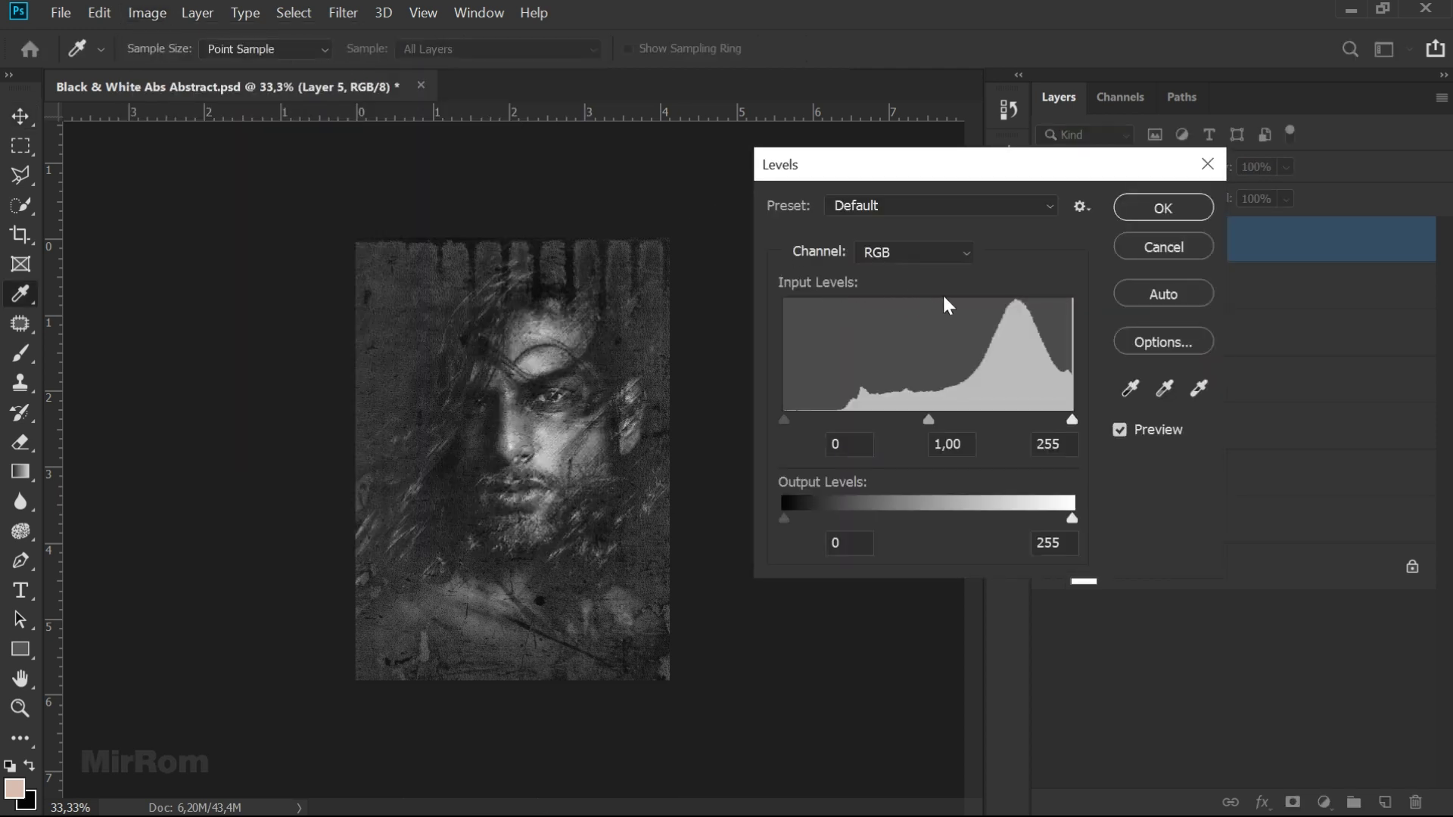
pyautogui.press('Up')
pyautogui.press('Up')
pyautogui.press('Up')
pyautogui.press('Up')
pyautogui.press('Up')
pyautogui.press('Up')
pyautogui.press('Up')
pyautogui.press('Up')
pyautogui.moveTo(934, 420); pyautogui.dragTo(966, 421)
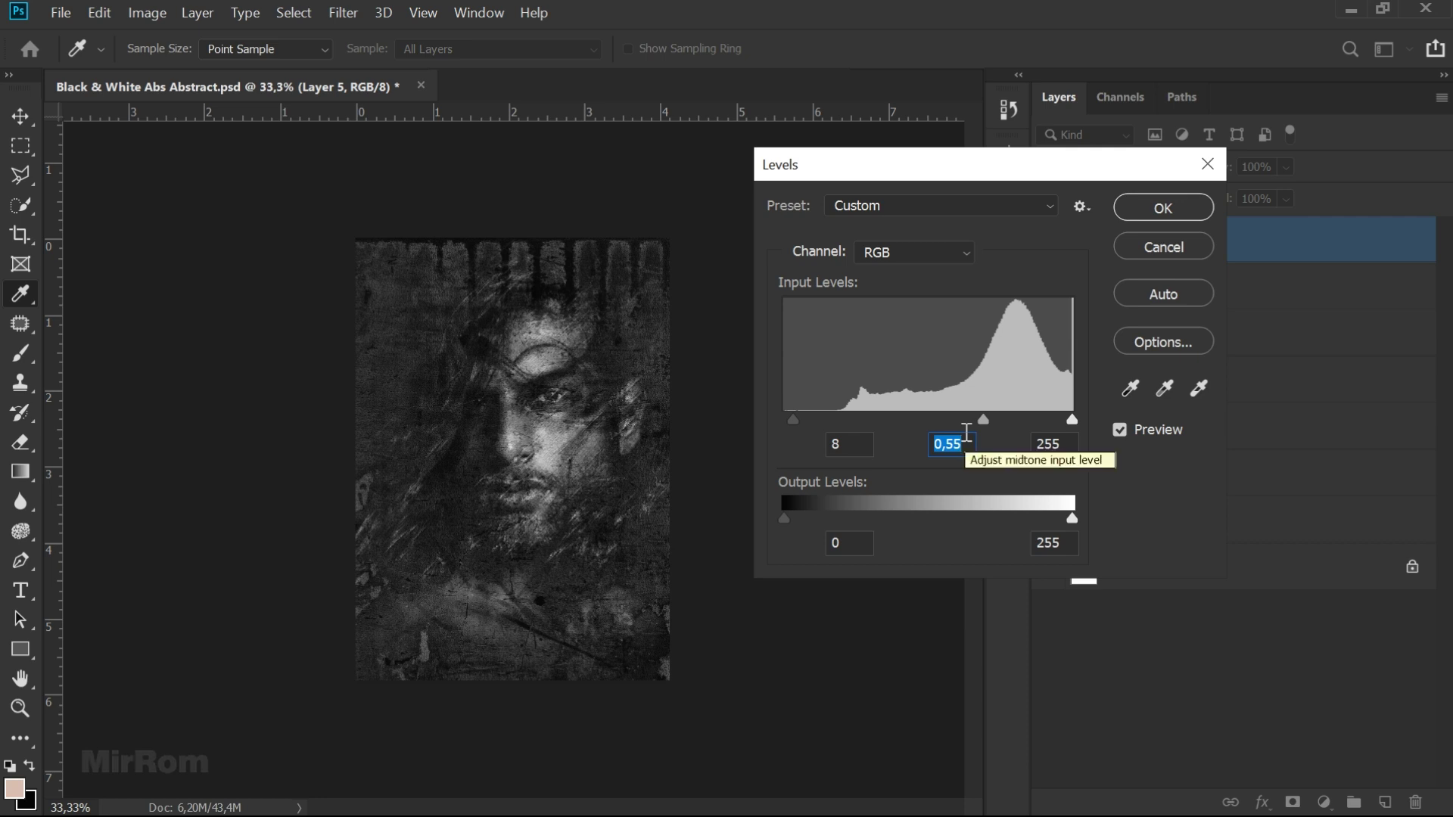
pyautogui.click(1119, 429)
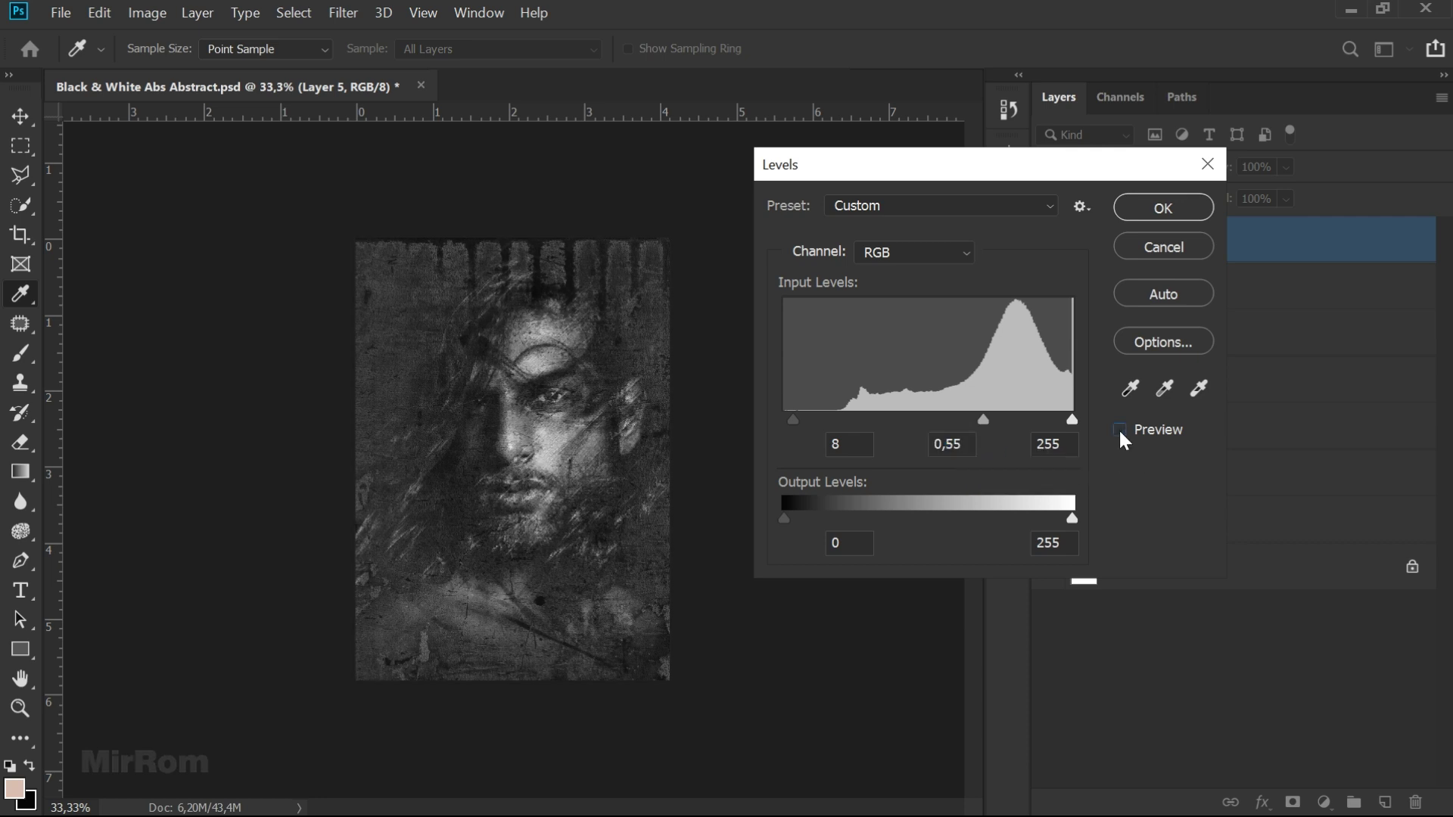
pyautogui.click(1130, 204)
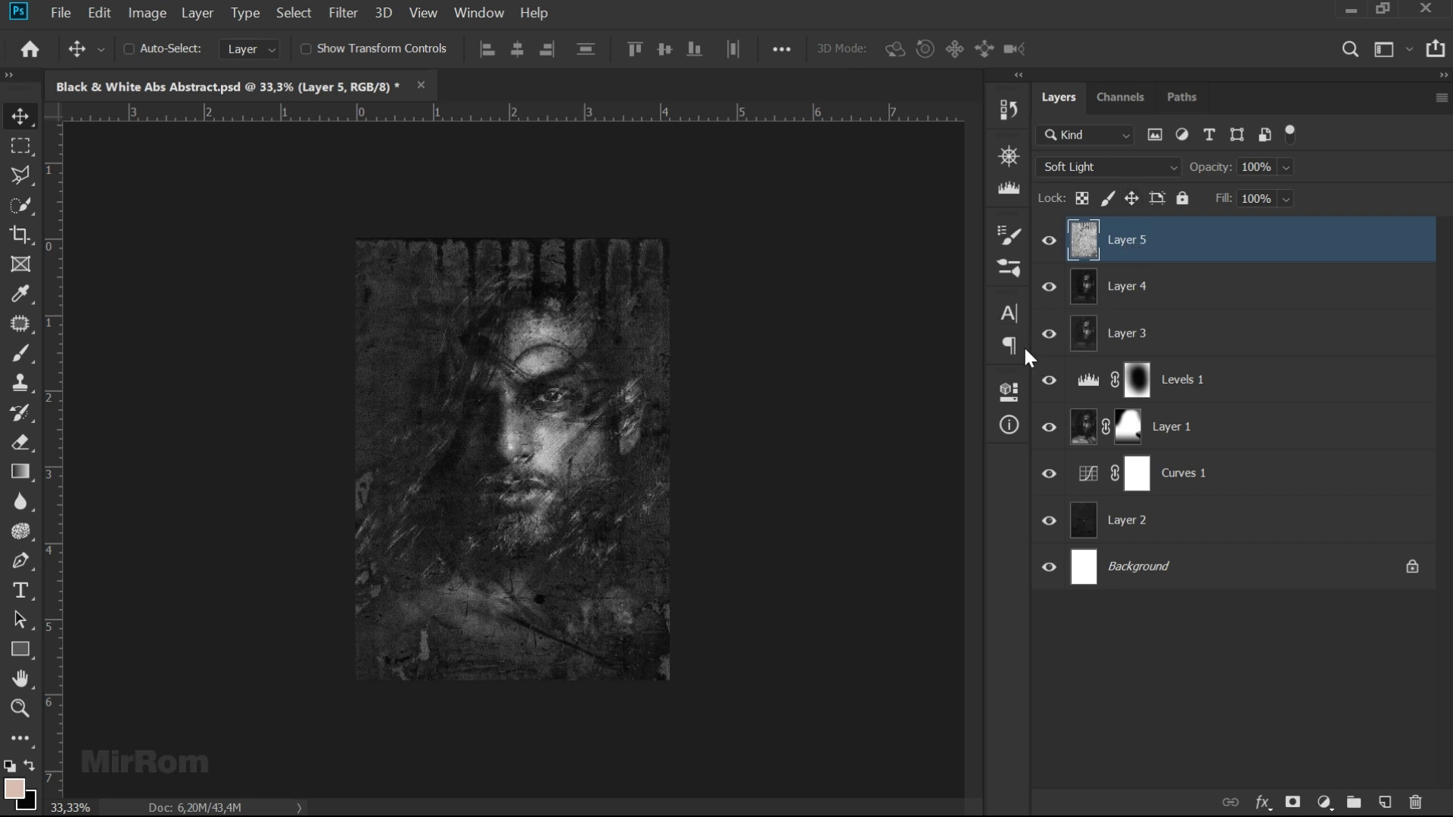
pyautogui.click(1285, 167)
# - Set Layer 5 opacity to 74% and add a white layer mask
pyautogui.moveTo(1298, 192)
pyautogui.mouseDown()
pyautogui.moveTo(1317, 195)
pyautogui.moveTo(1298, 193)
pyautogui.mouseUp()
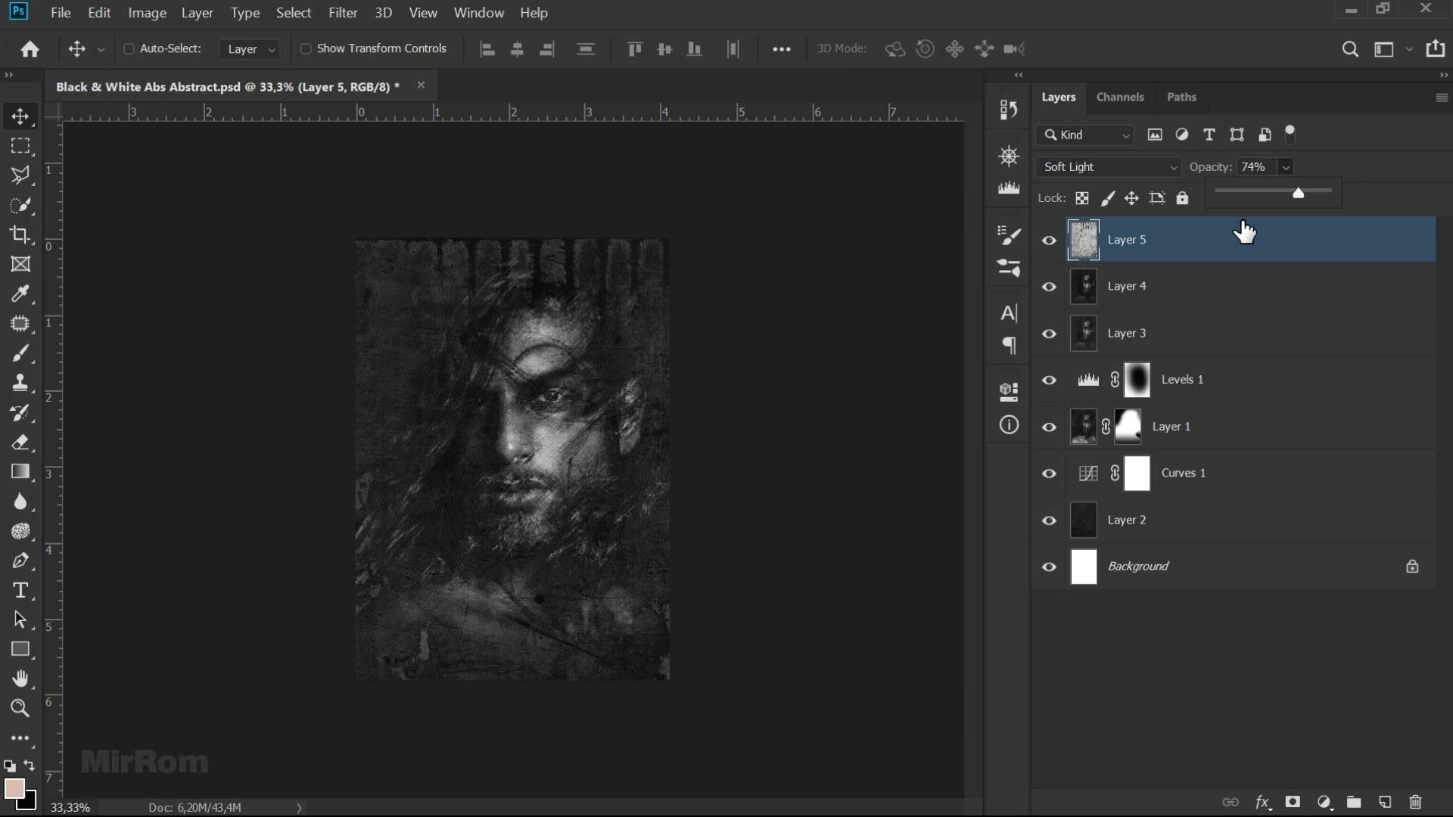
pyautogui.click(1226, 257)
pyautogui.click(1292, 803)
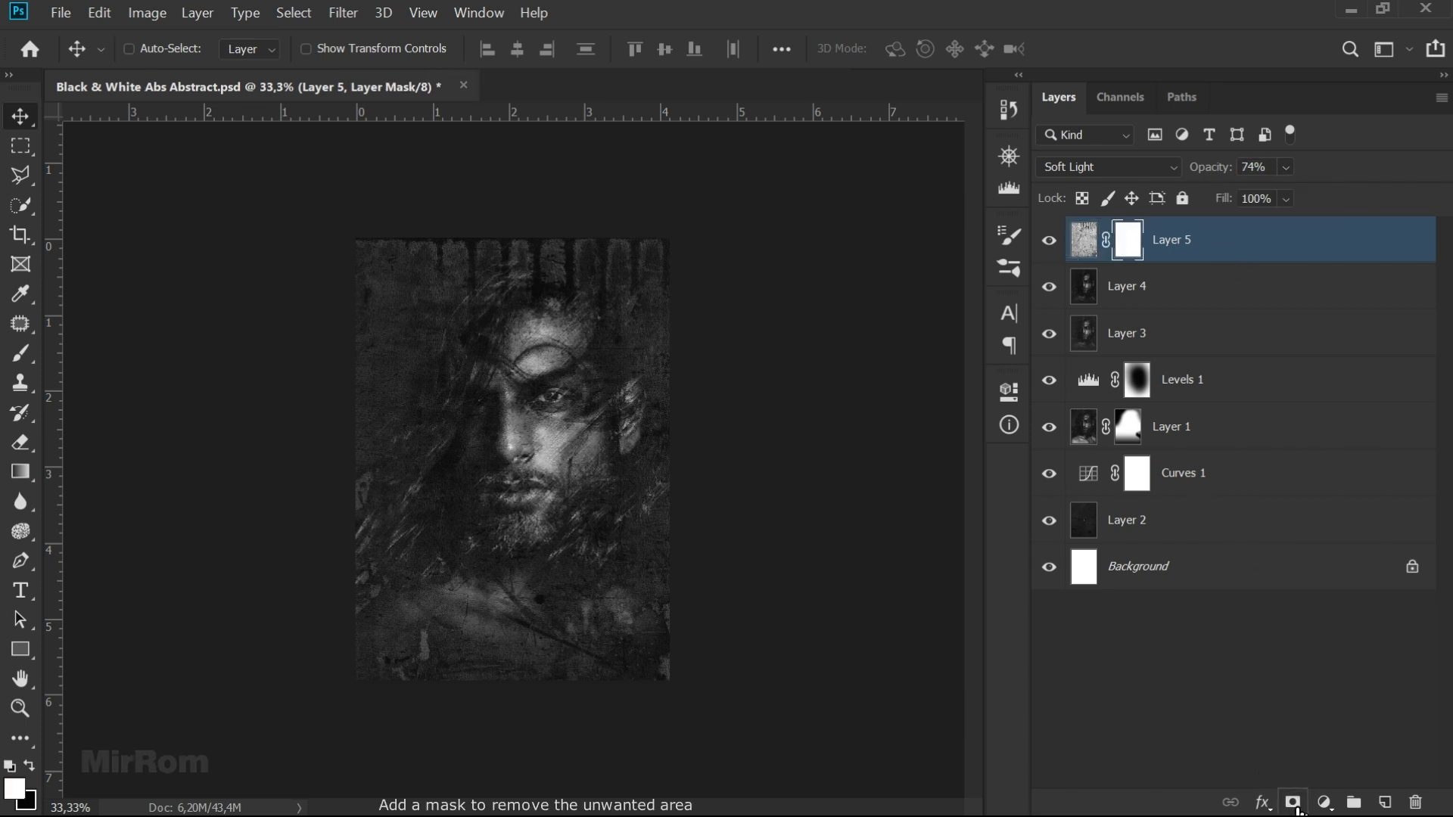
pyautogui.hotkey('ctrl', '+')
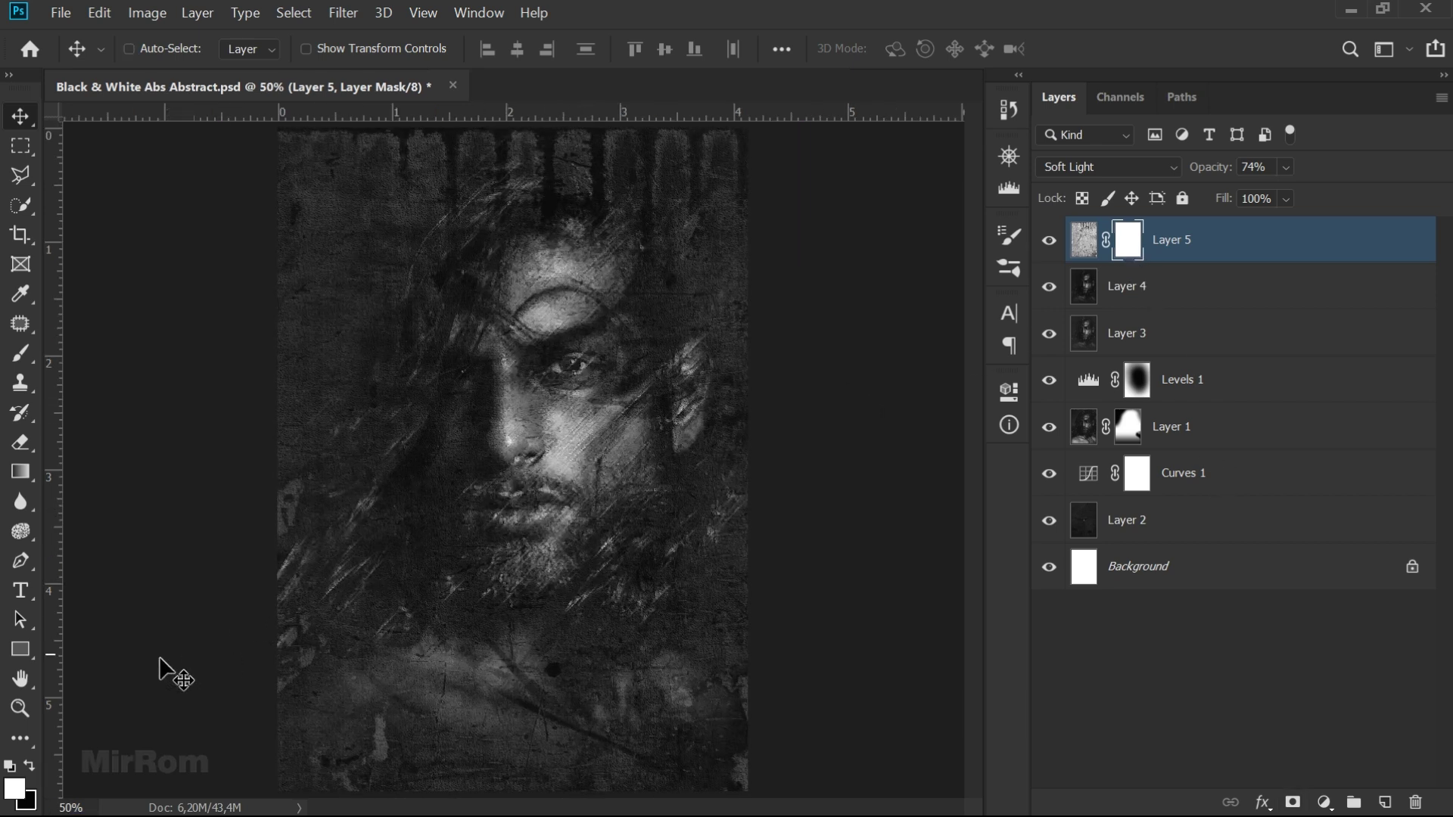
# - Paint black on Layer 5's mask to fade the texture from the upper left down the face
pyautogui.click(21, 353)
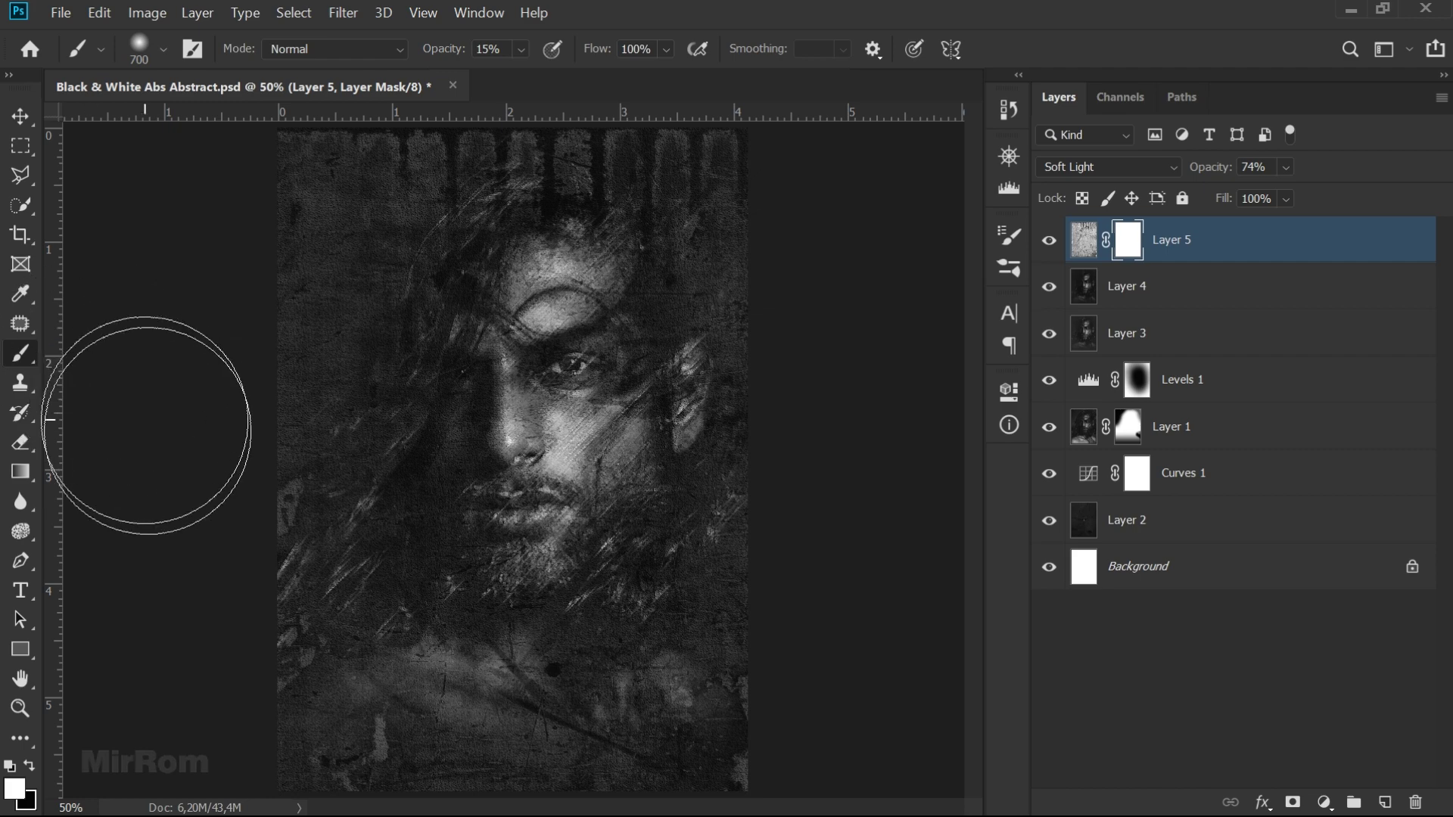
pyautogui.click(30, 767)
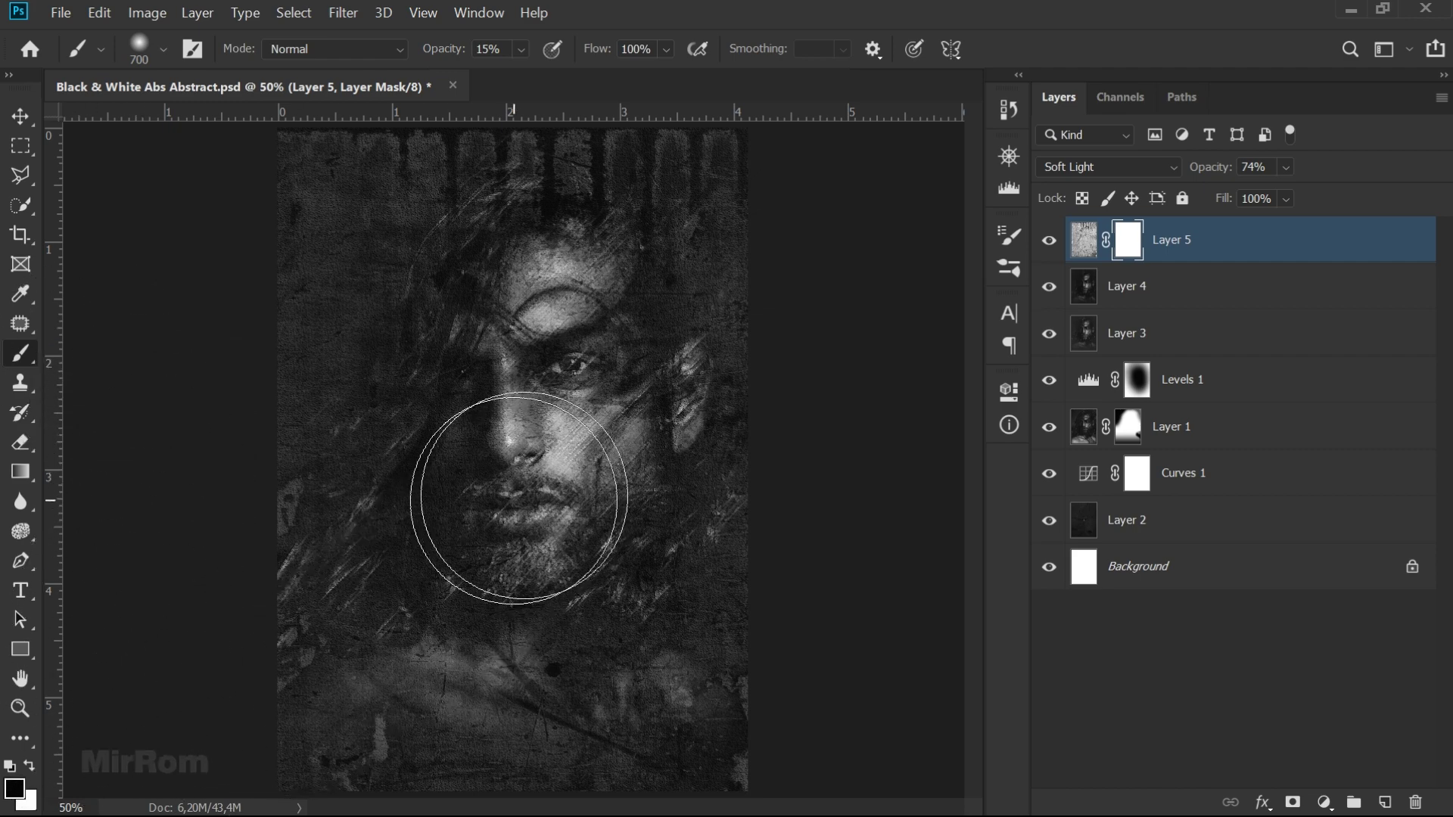
pyautogui.press(']')
pyautogui.press(']')
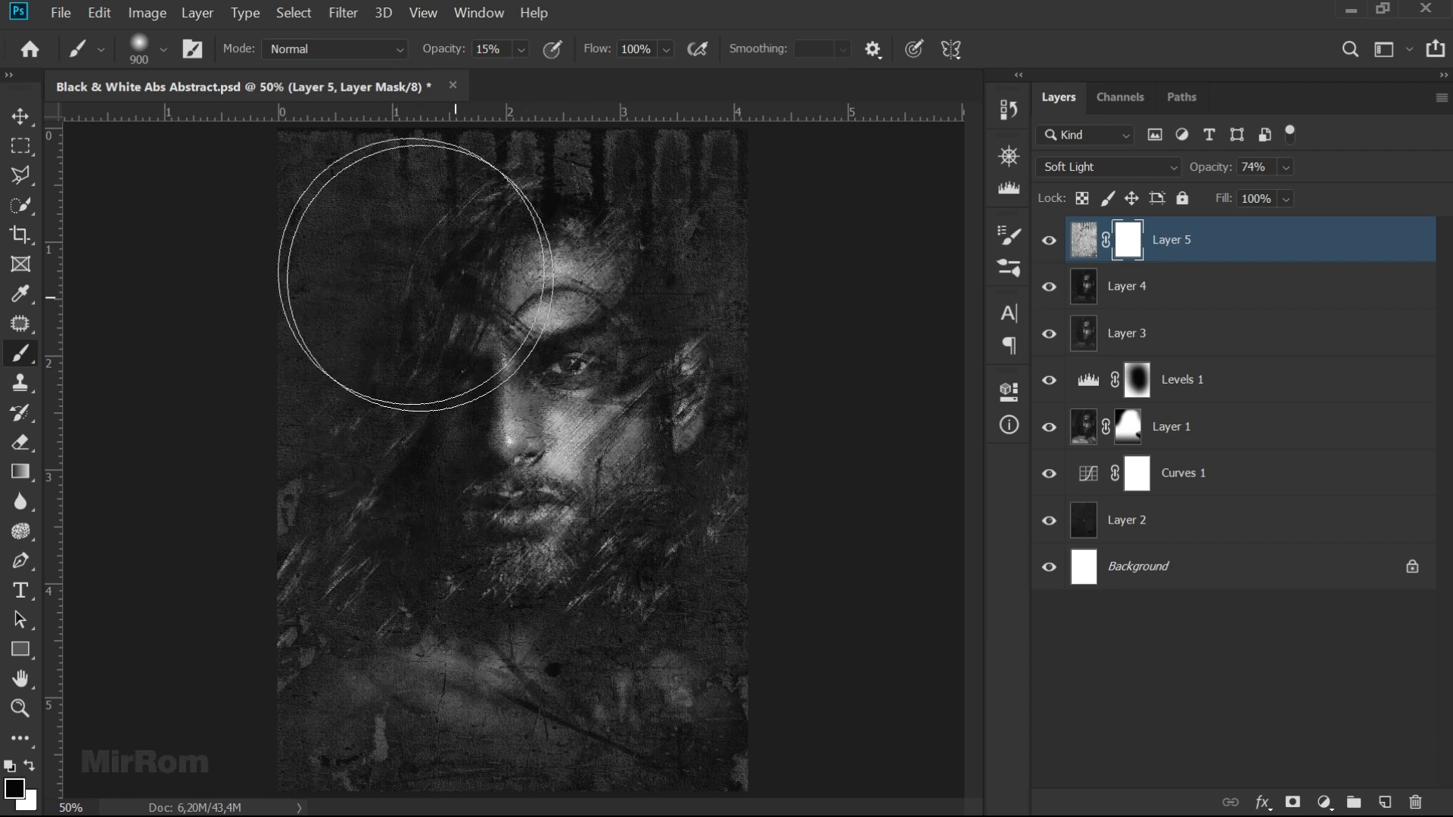
pyautogui.click(356, 275)
pyautogui.press('[')
pyautogui.press('[')
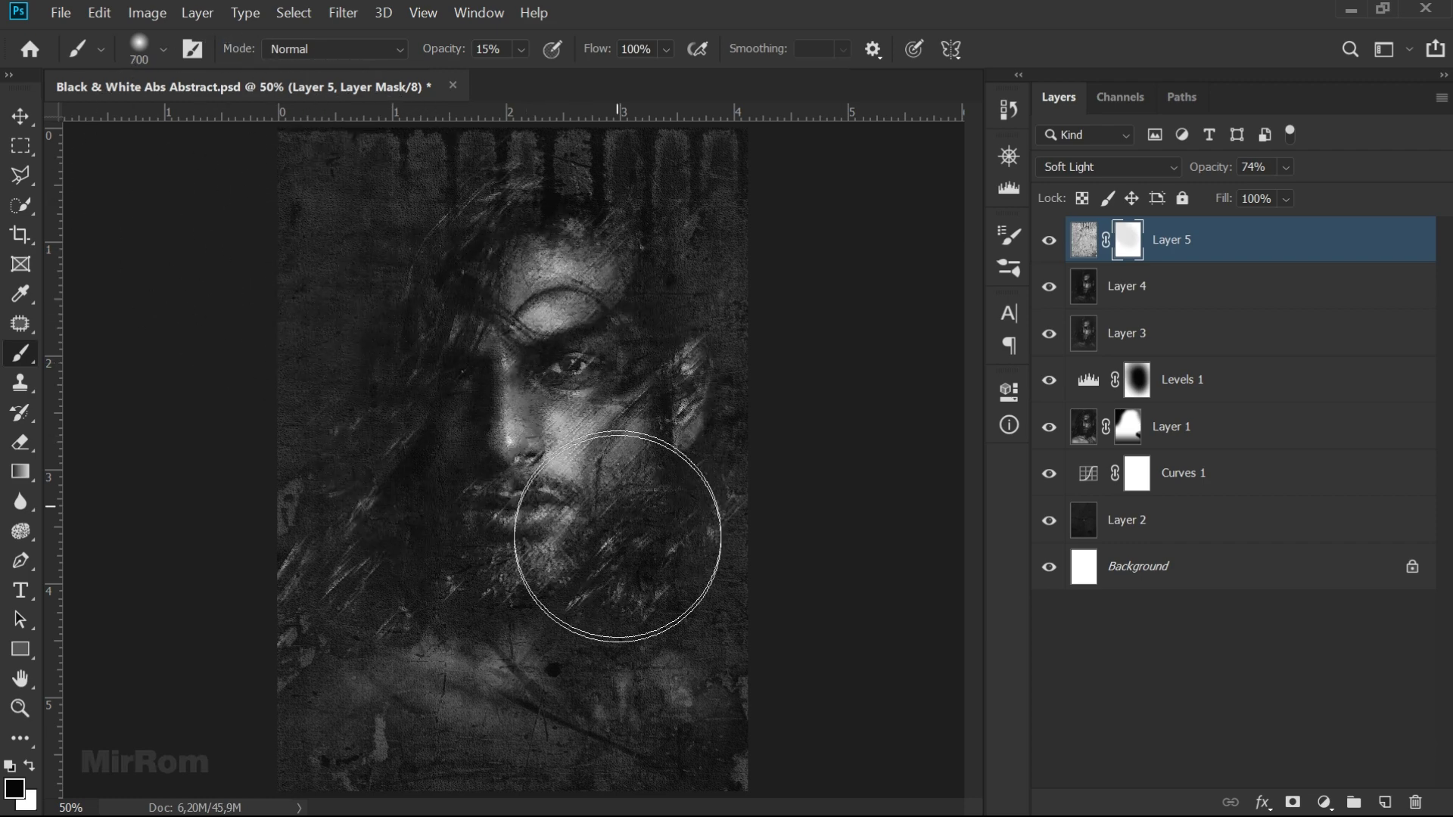
pyautogui.moveTo(392, 184); pyautogui.dragTo(491, 632)
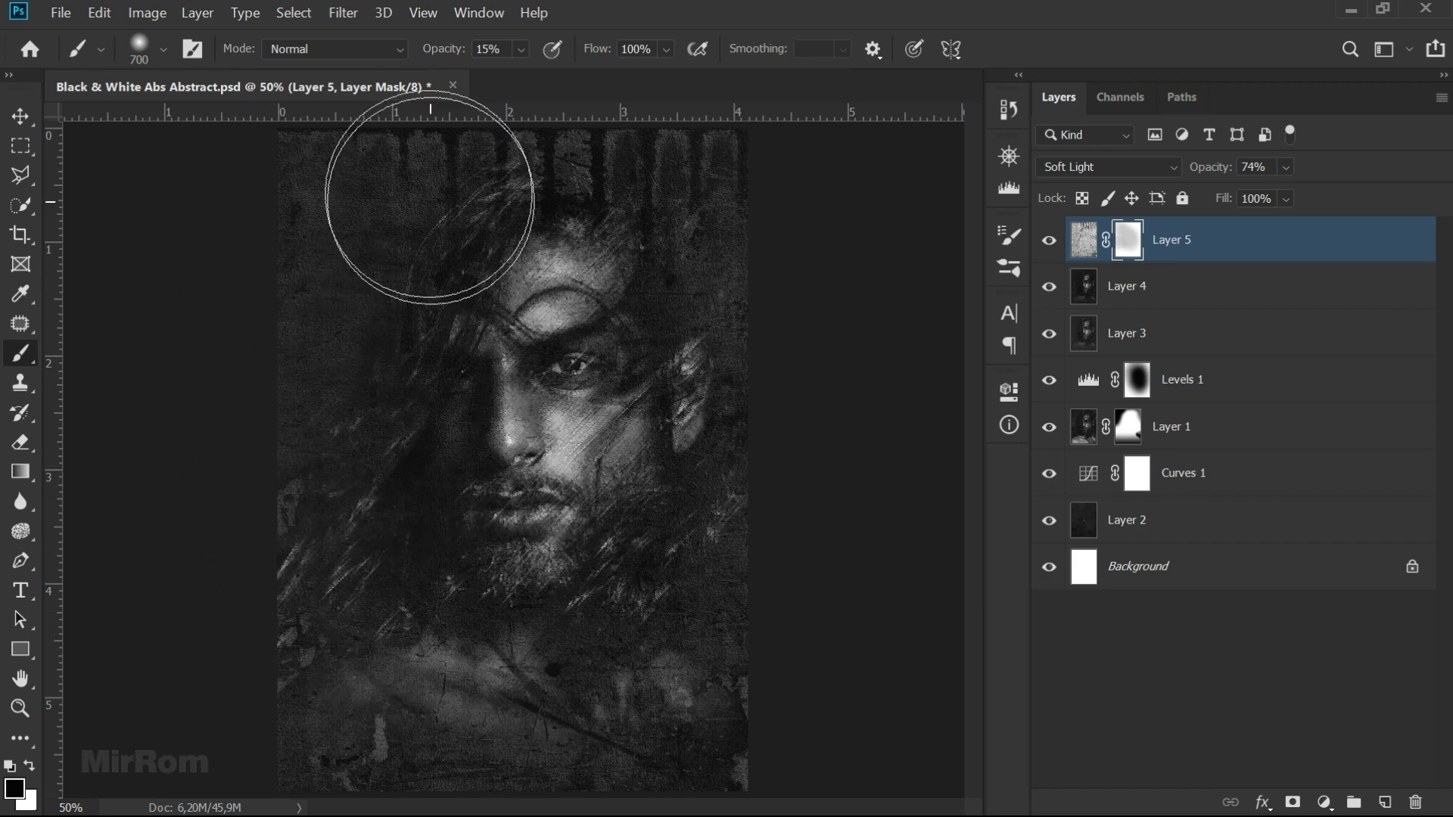
# - At 25% brush opacity, keep fading the texture over the face and beard
pyautogui.click(522, 48)
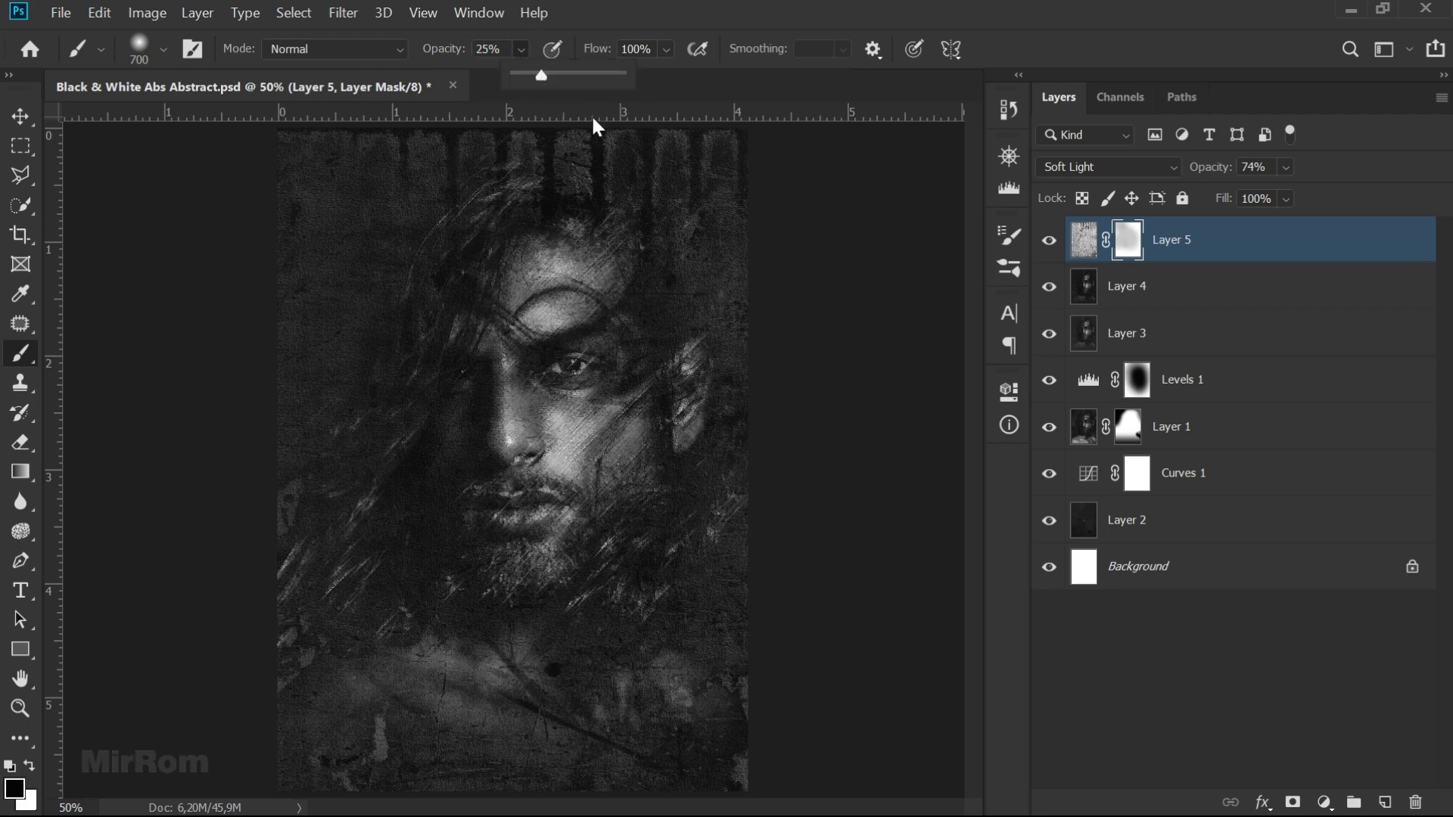
pyautogui.click(1048, 240)
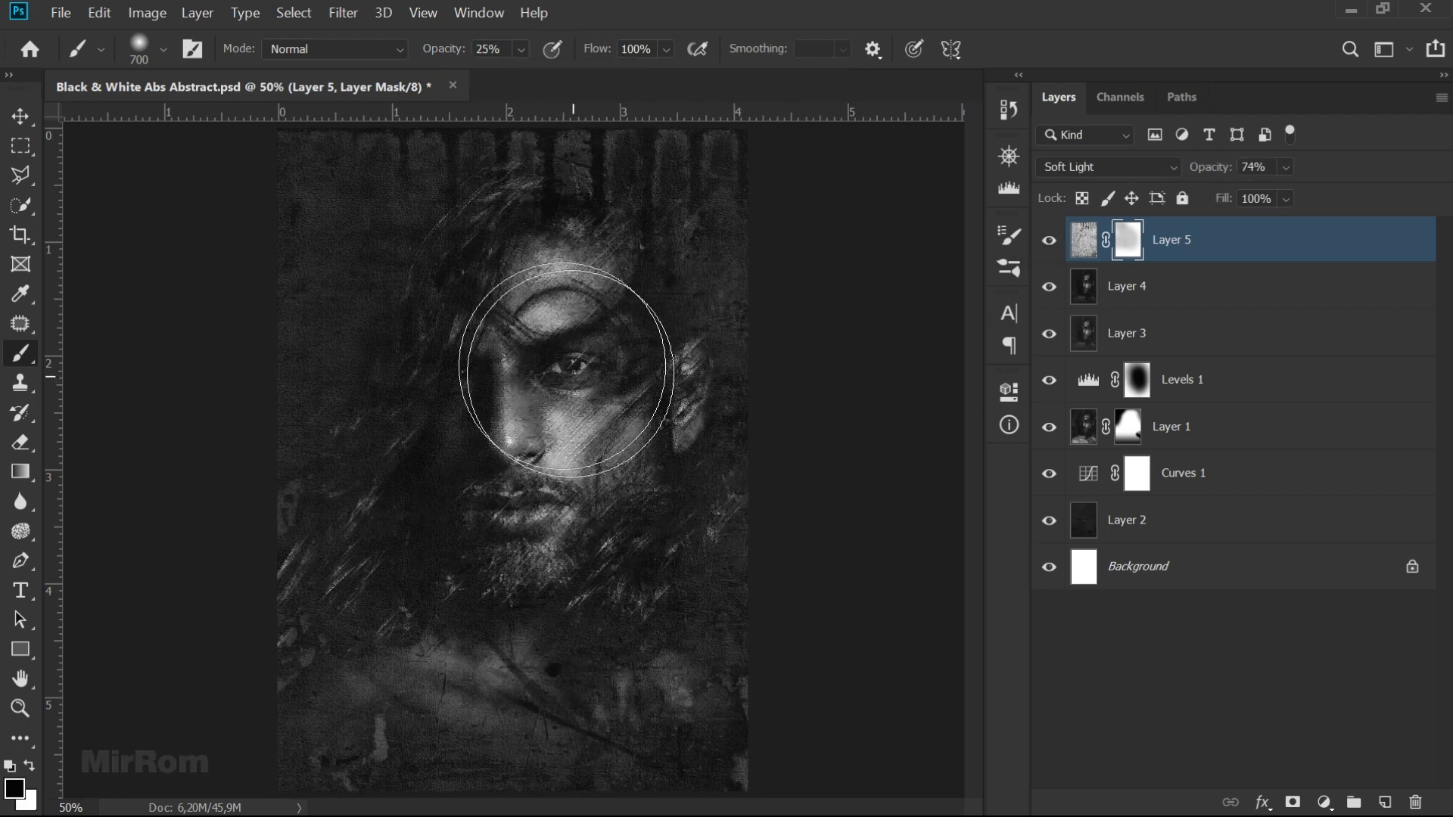
pyautogui.moveTo(572, 374); pyautogui.dragTo(583, 639)
pyautogui.moveTo(488, 454)
pyautogui.mouseDown()
pyautogui.moveTo(525, 367)
pyautogui.moveTo(697, 525)
pyautogui.moveTo(568, 373)
pyautogui.moveTo(566, 515)
pyautogui.moveTo(664, 649)
pyautogui.mouseUp()
pyautogui.press('[')
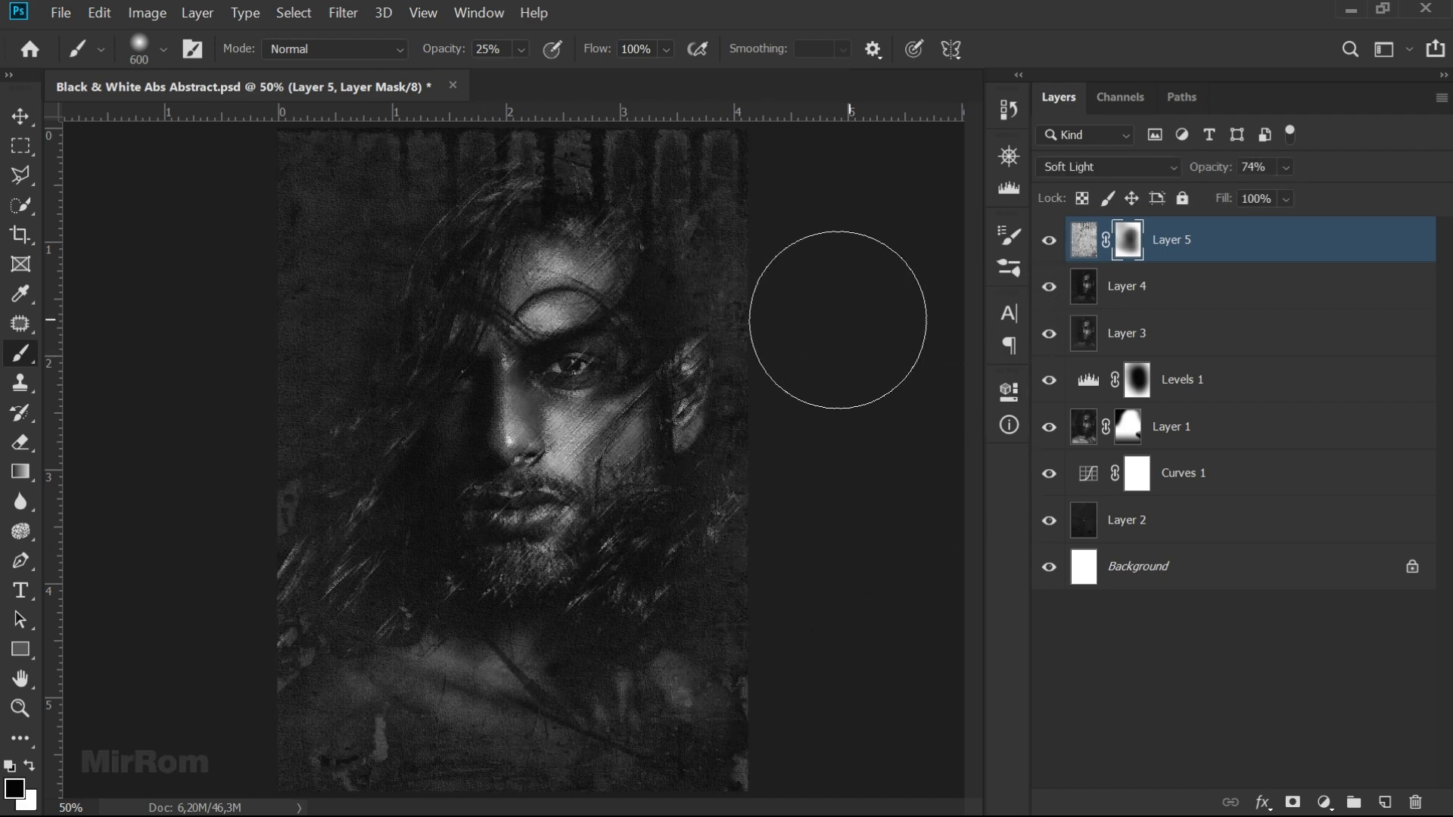
pyautogui.press('v')
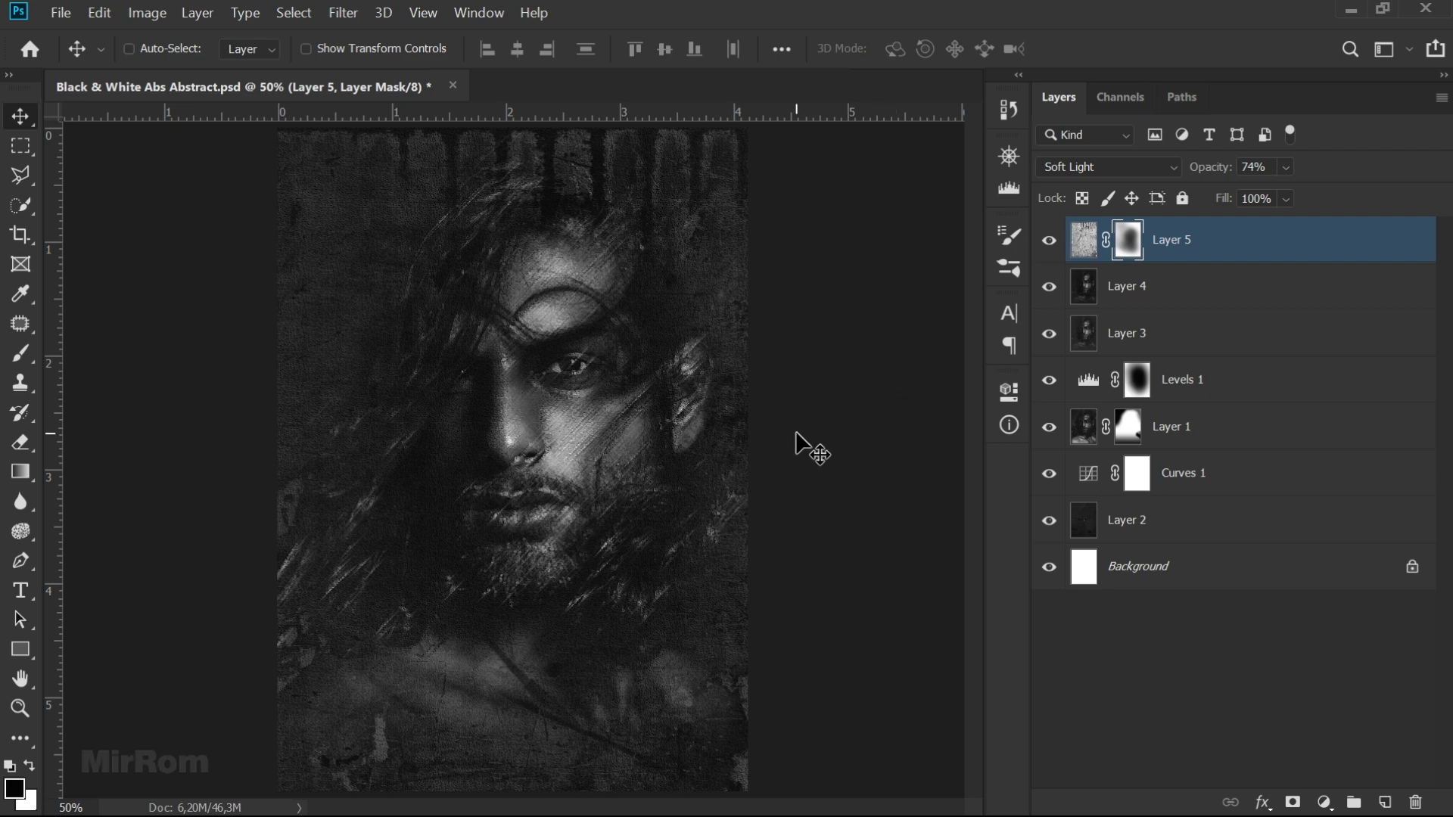
pyautogui.click(61, 13)
pyautogui.click(81, 55)
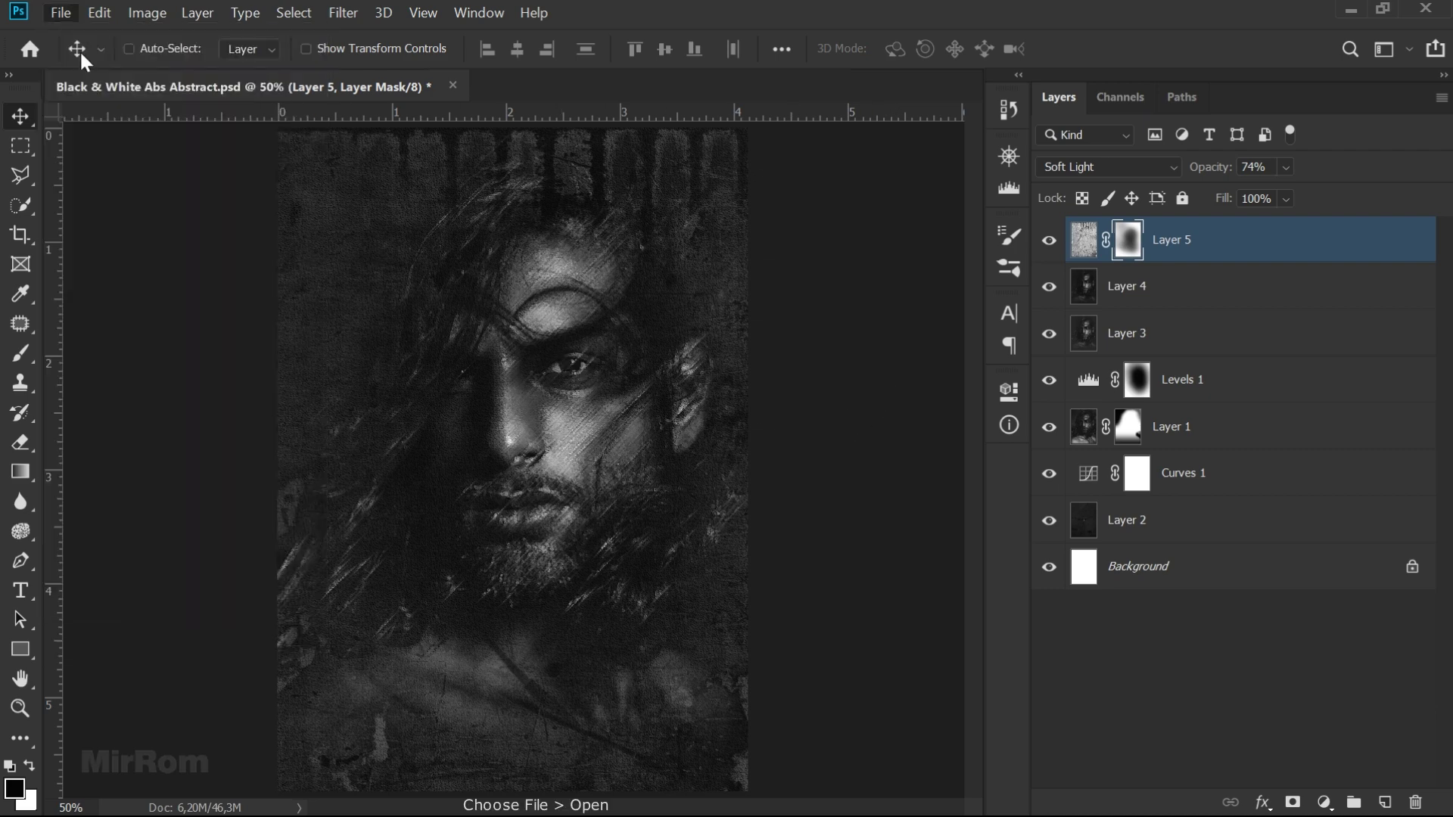
# - Paste the jimmy-ofisia concrete wall texture into the portrait as Layer 6 and close its file
pyautogui.doubleClick(526, 199)
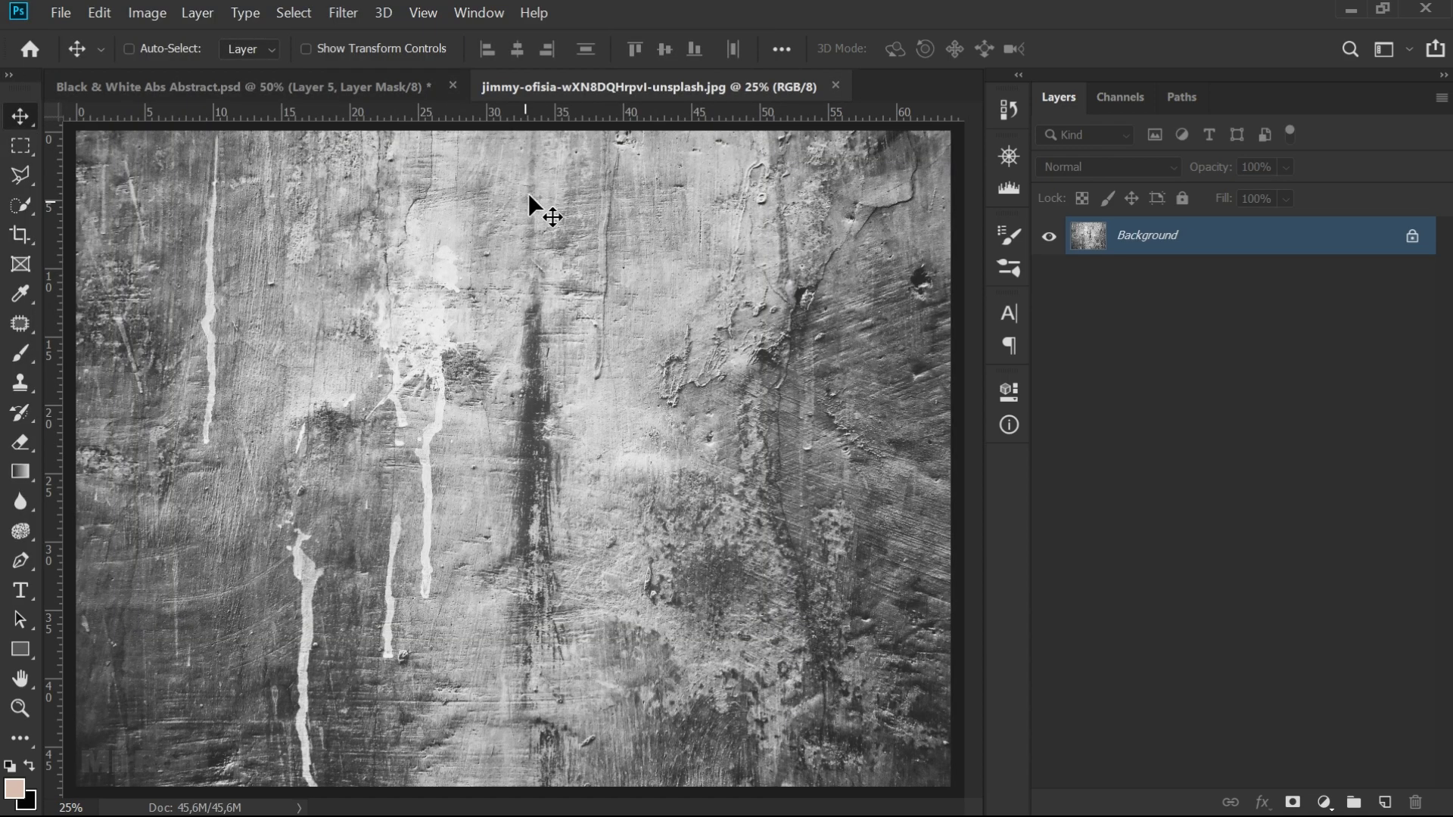
pyautogui.hotkey('ctrl', 'a')
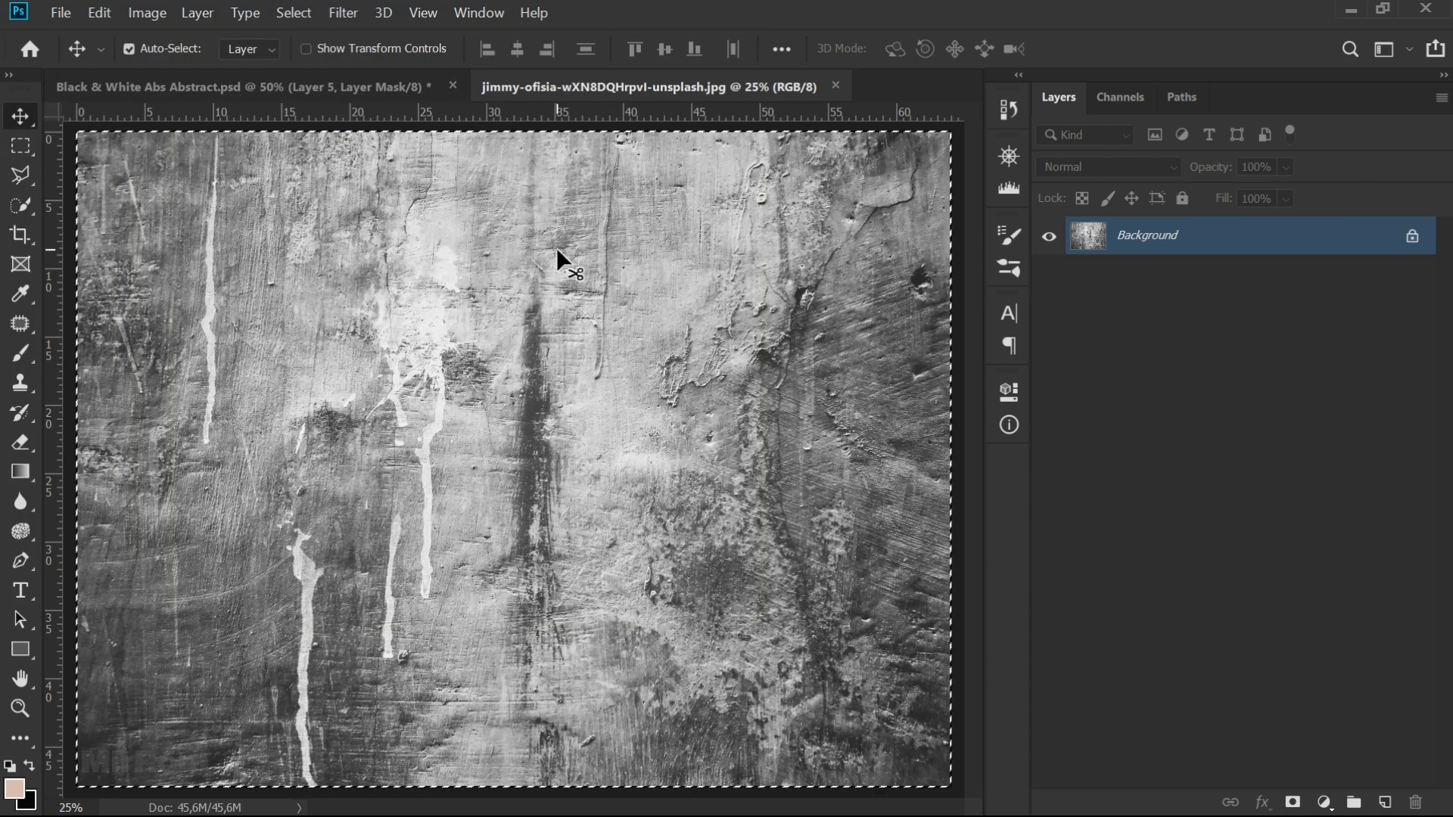
pyautogui.click(383, 86)
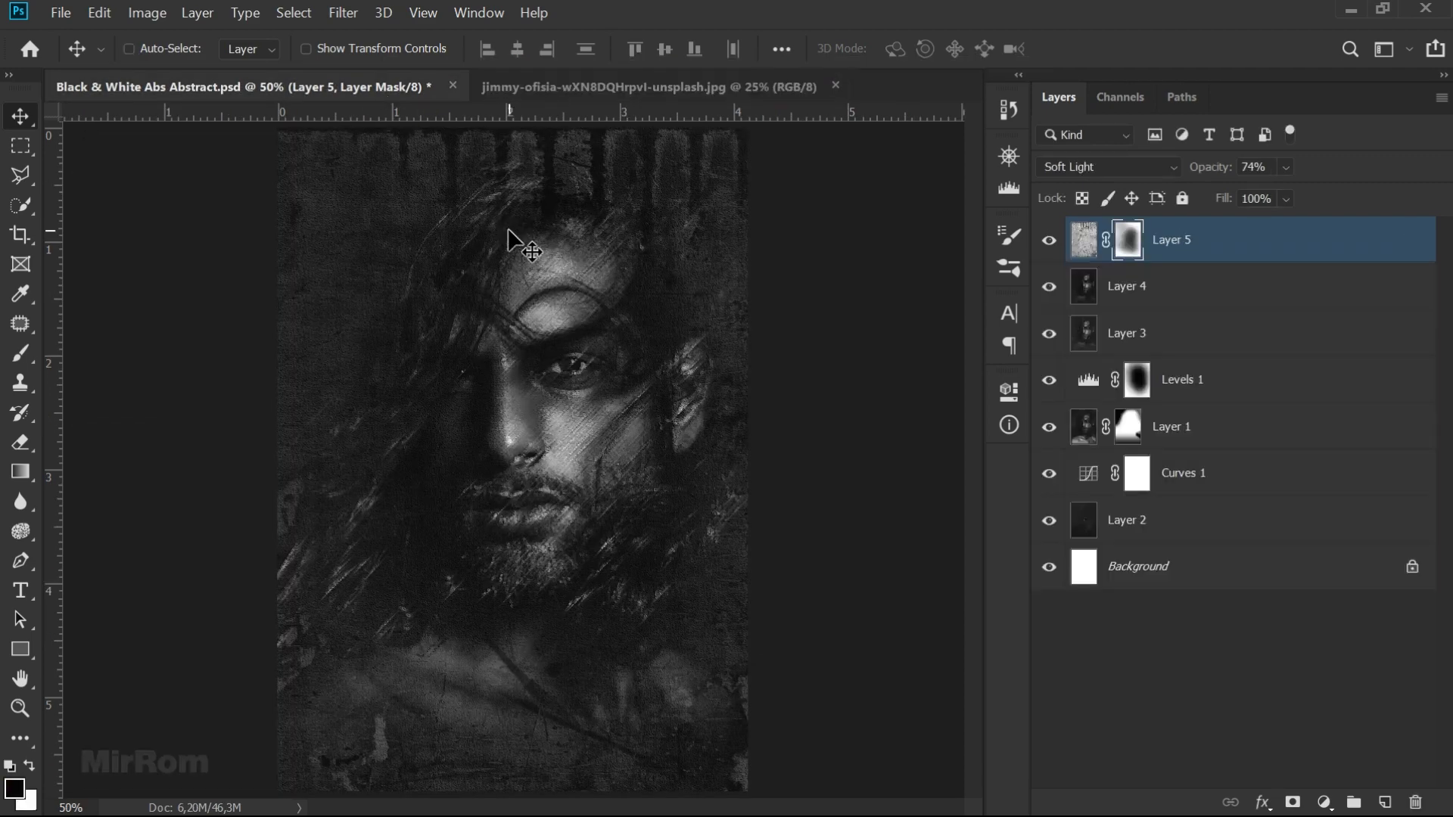
pyautogui.hotkey('ctrl', 'v')
pyautogui.click(793, 85)
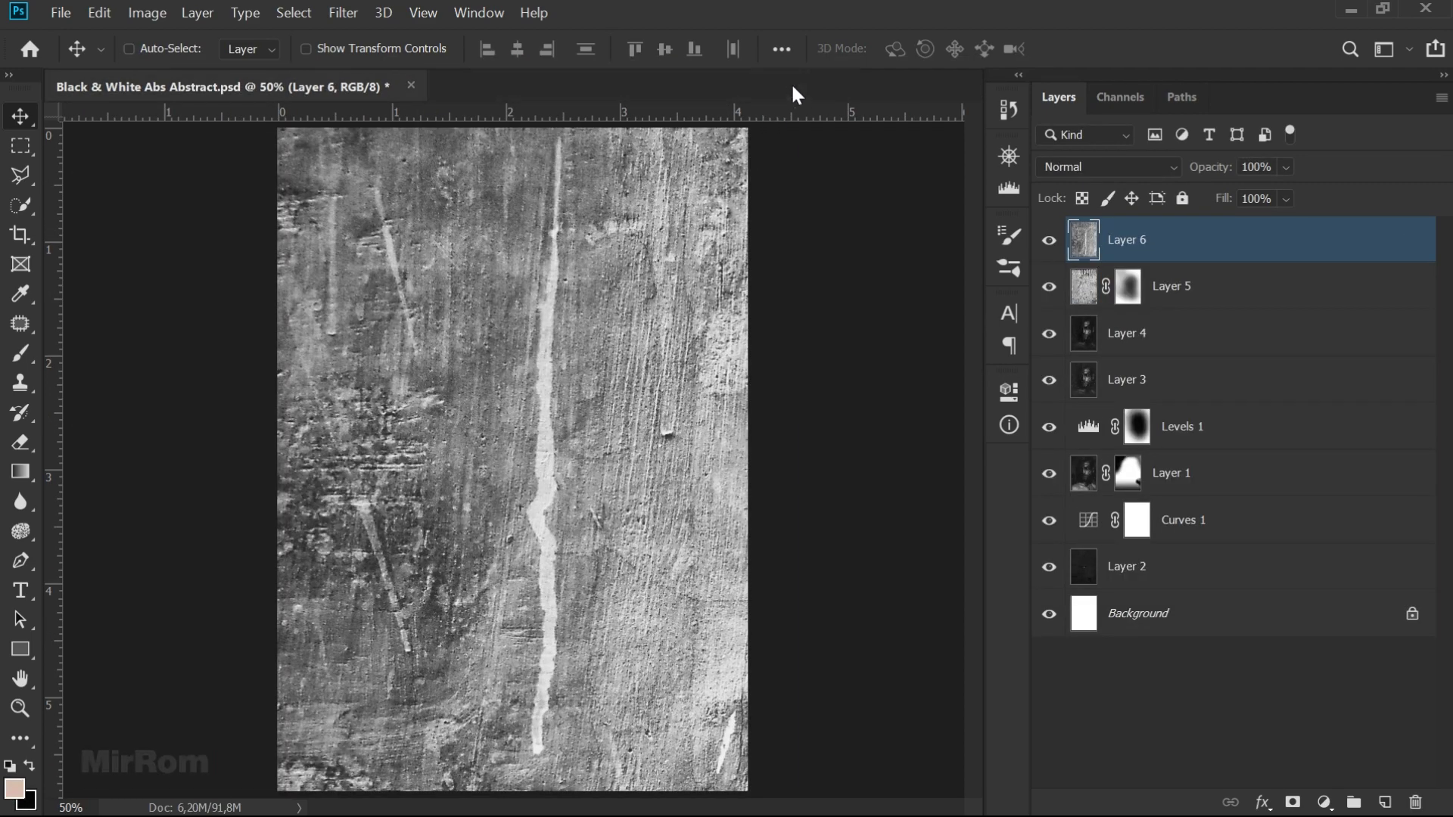
pyautogui.hotkey('ctrl', '-')
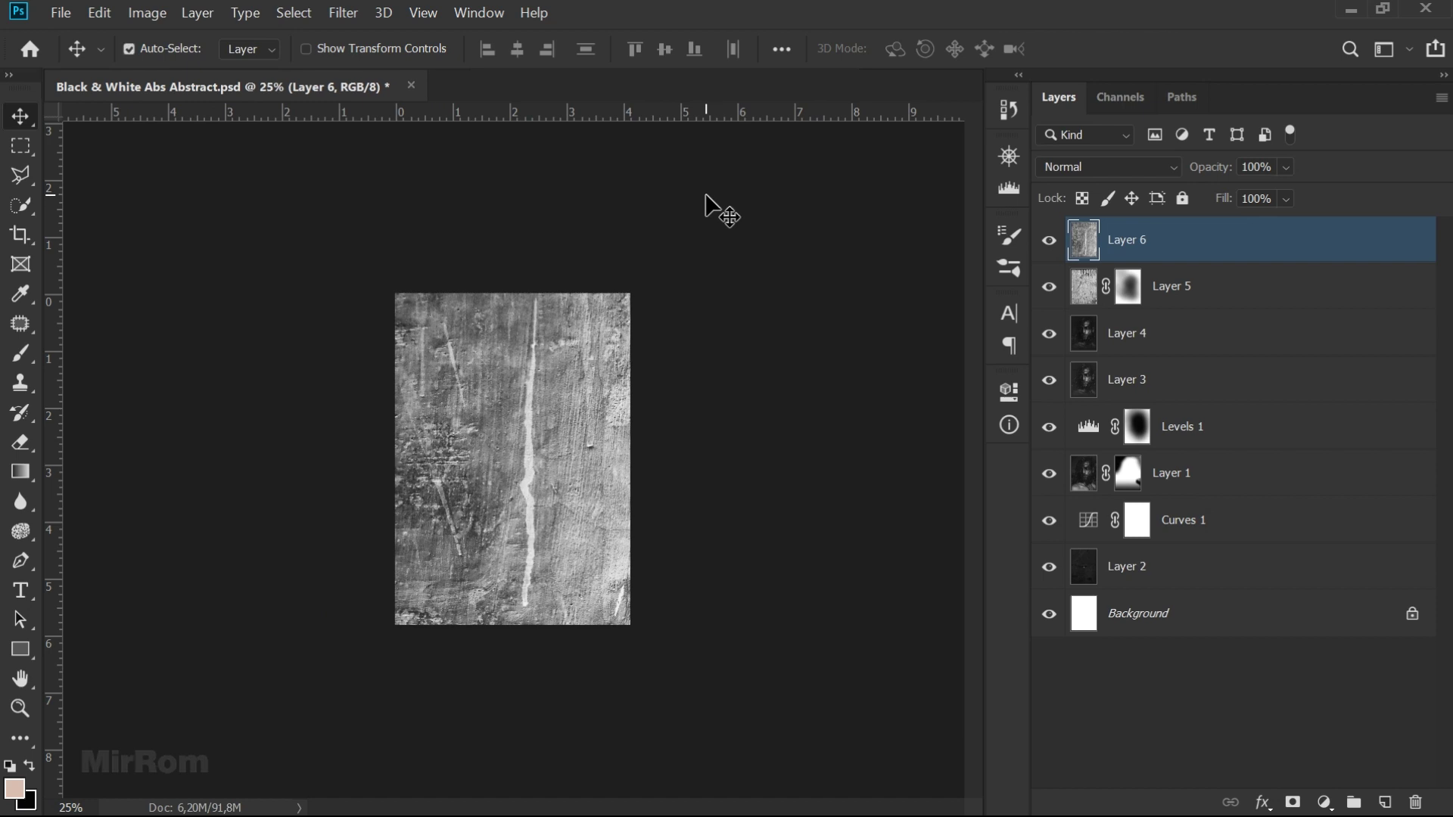
pyautogui.hotkey('ctrl', 't')
# - Scale, move and rotate the wall texture over the portrait
pyautogui.moveTo(592, 325); pyautogui.dragTo(406, 201)
pyautogui.moveTo(202, 149); pyautogui.dragTo(308, 240)
pyautogui.moveTo(474, 370); pyautogui.dragTo(299, 275)
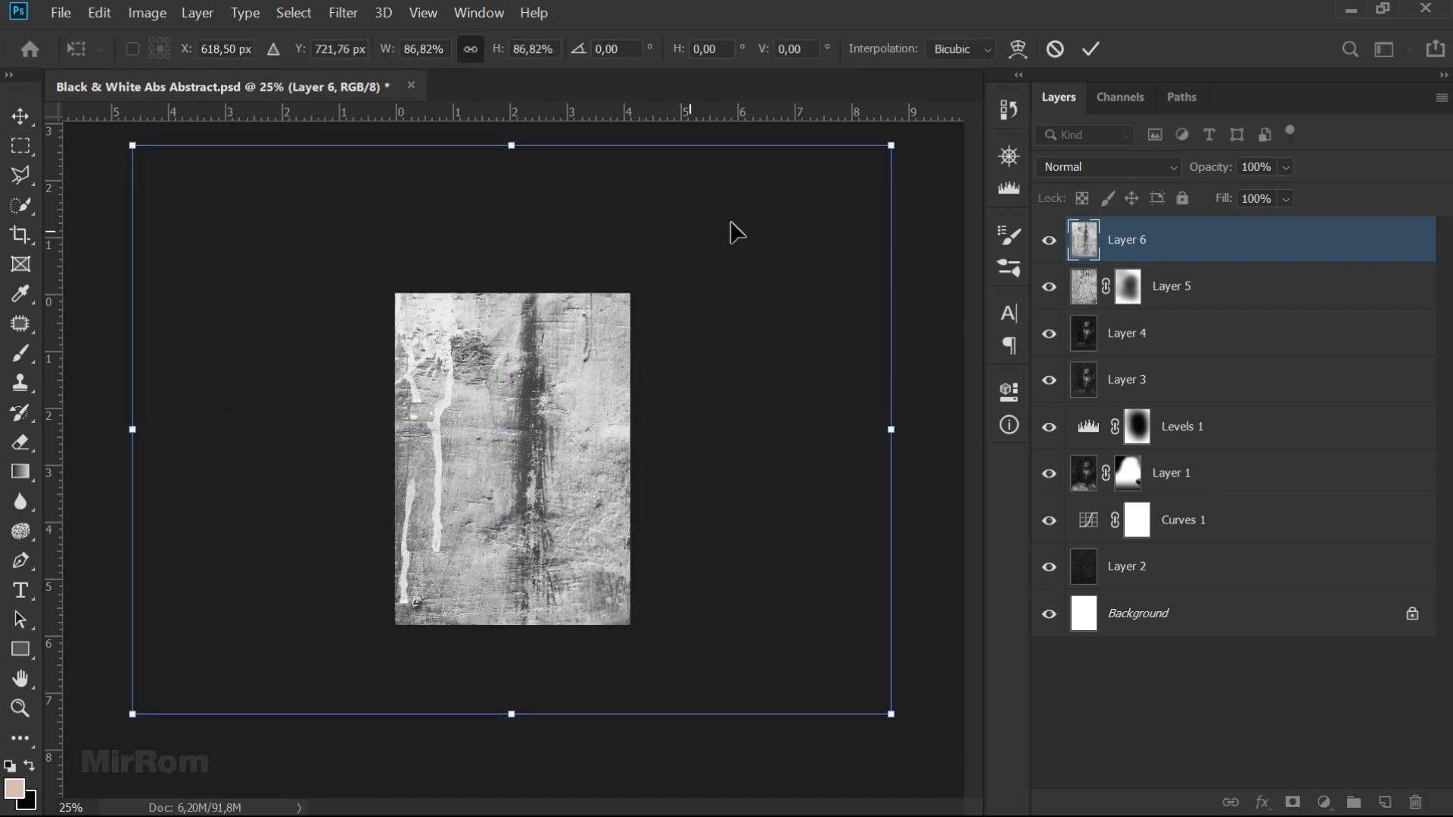
pyautogui.moveTo(891, 145); pyautogui.dragTo(820, 198)
pyautogui.moveTo(719, 292); pyautogui.dragTo(750, 305)
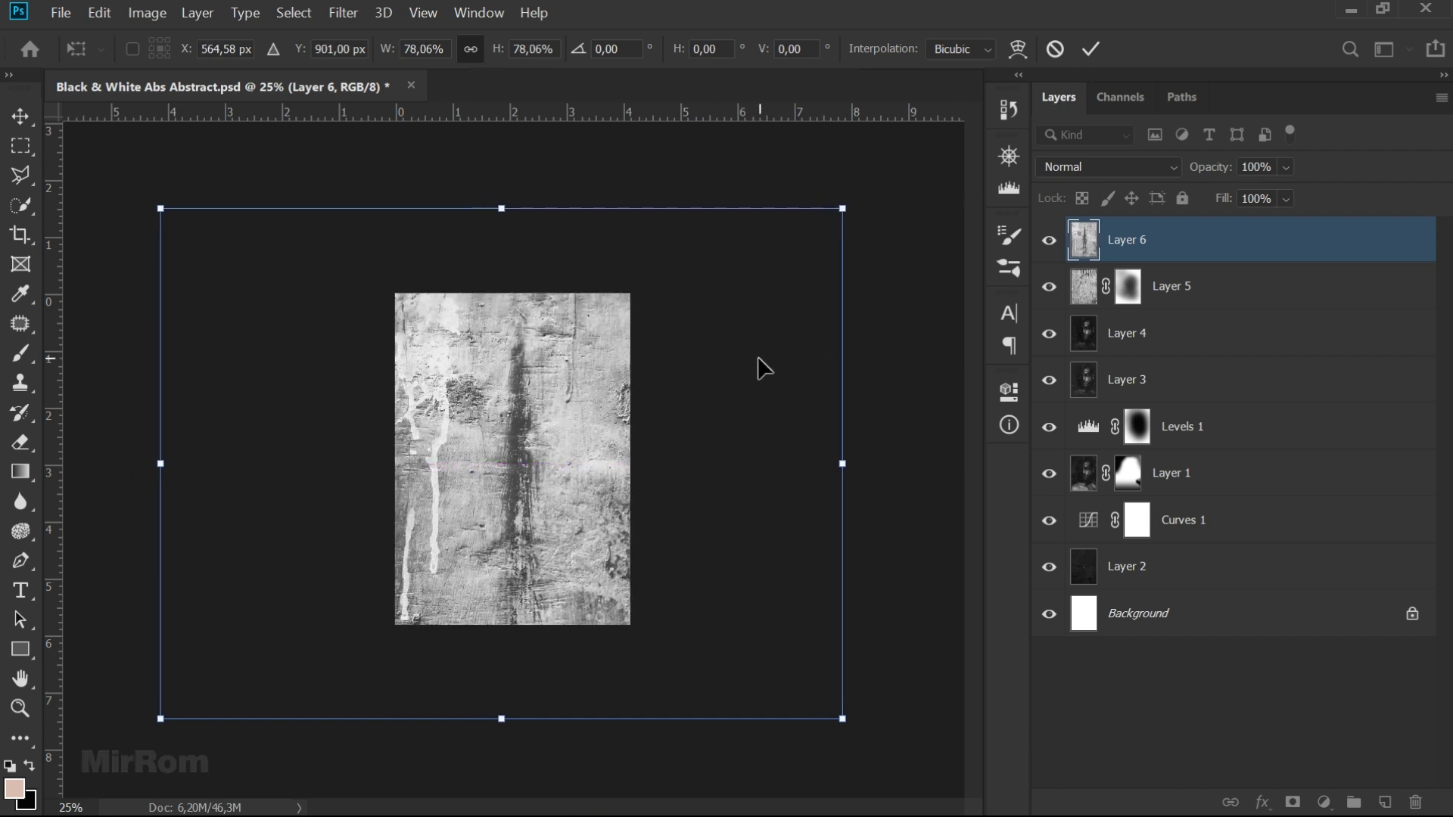
pyautogui.moveTo(888, 378)
pyautogui.mouseDown()
pyautogui.moveTo(347, 274)
pyautogui.moveTo(523, 358)
pyautogui.mouseUp()
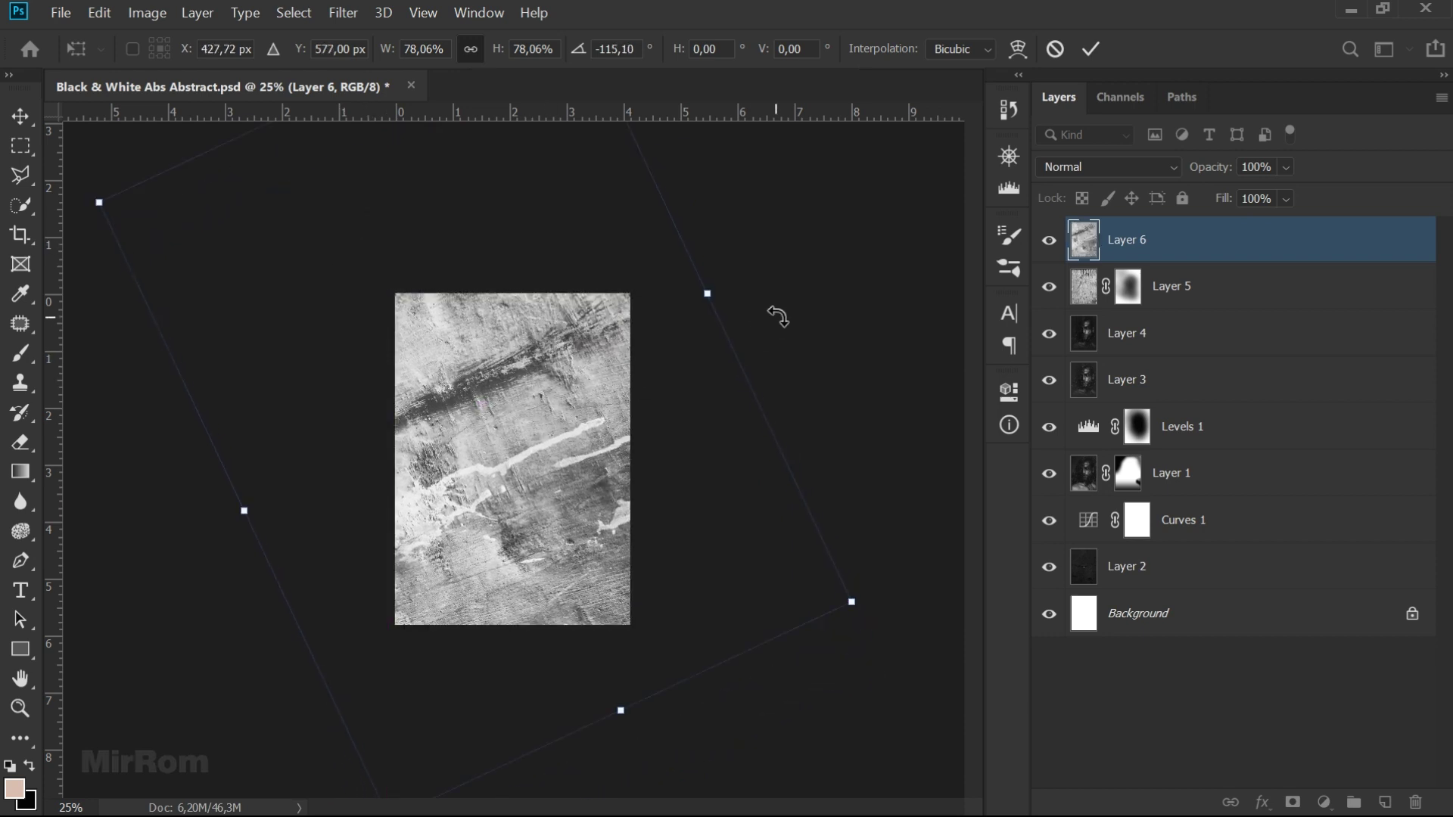
pyautogui.moveTo(777, 311); pyautogui.dragTo(787, 406)
# - Blend Layer 6 in Soft Light and flip the texture vertically
pyautogui.click(1168, 168)
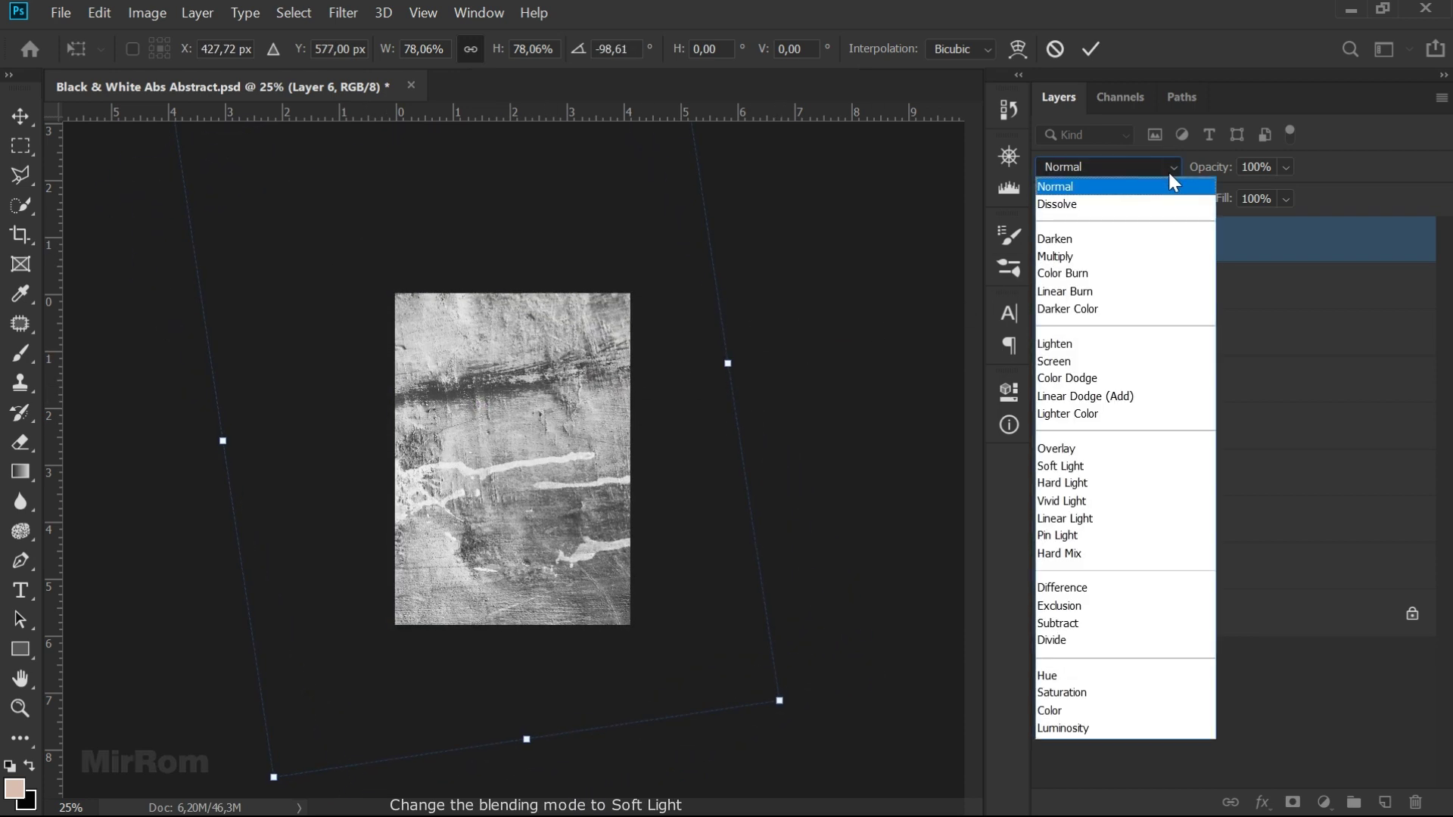
pyautogui.click(1091, 465)
pyautogui.moveTo(629, 479); pyautogui.dragTo(627, 456)
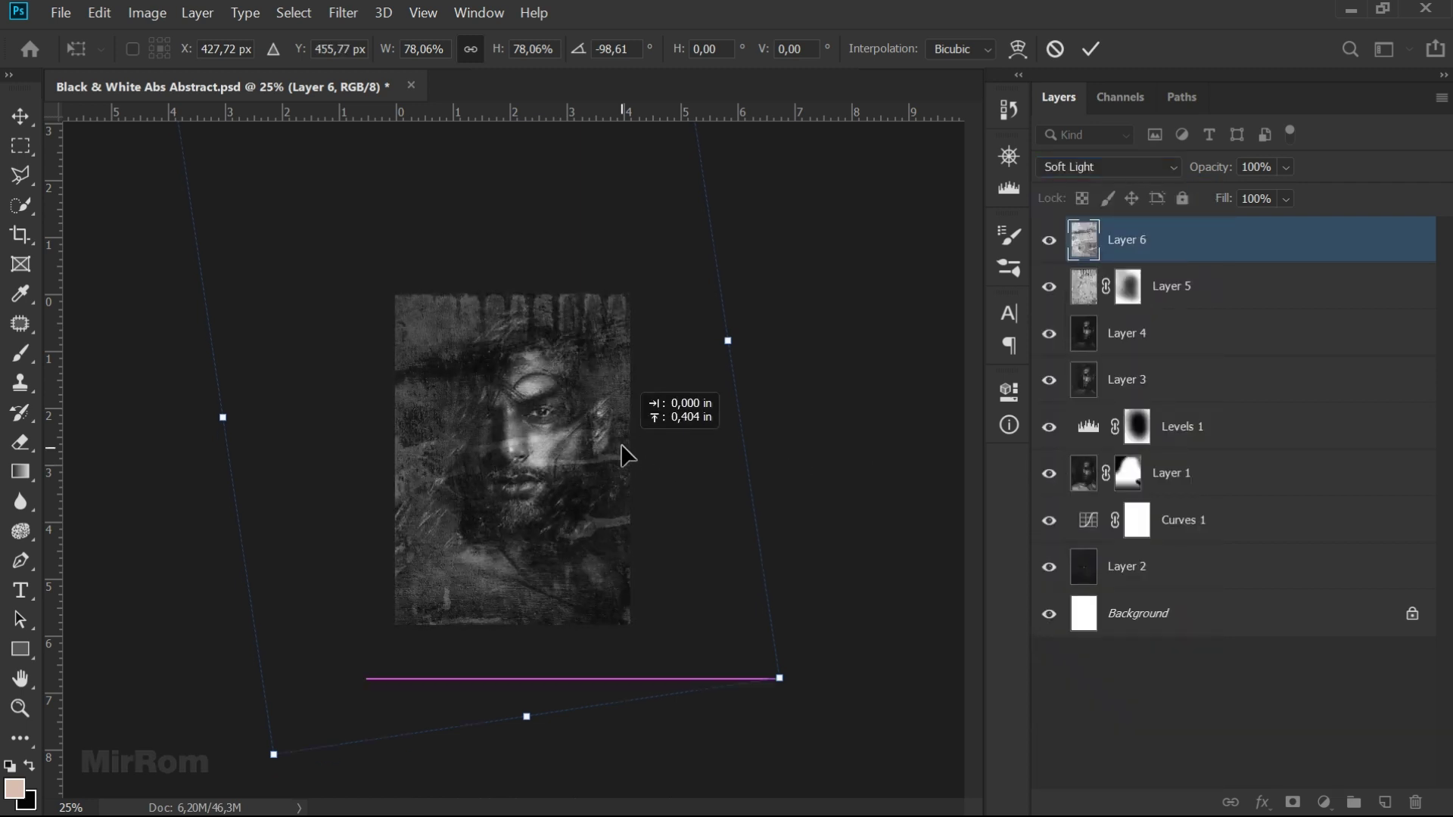
pyautogui.rightClick(534, 395)
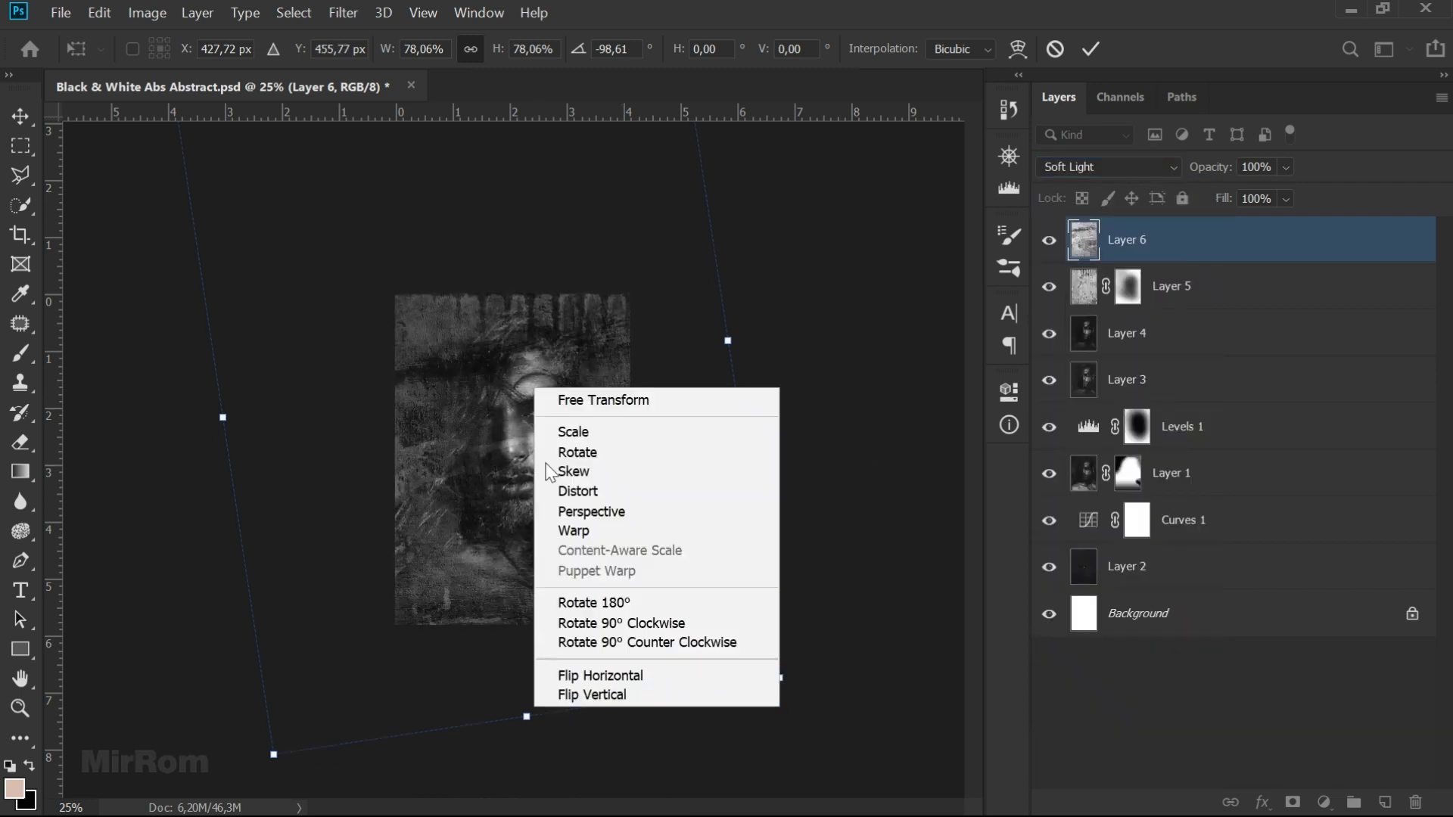
pyautogui.click(620, 702)
# - Refine the texture to about −112° rotation and 55% scale, then commit the transform
pyautogui.moveTo(622, 622); pyautogui.dragTo(647, 658)
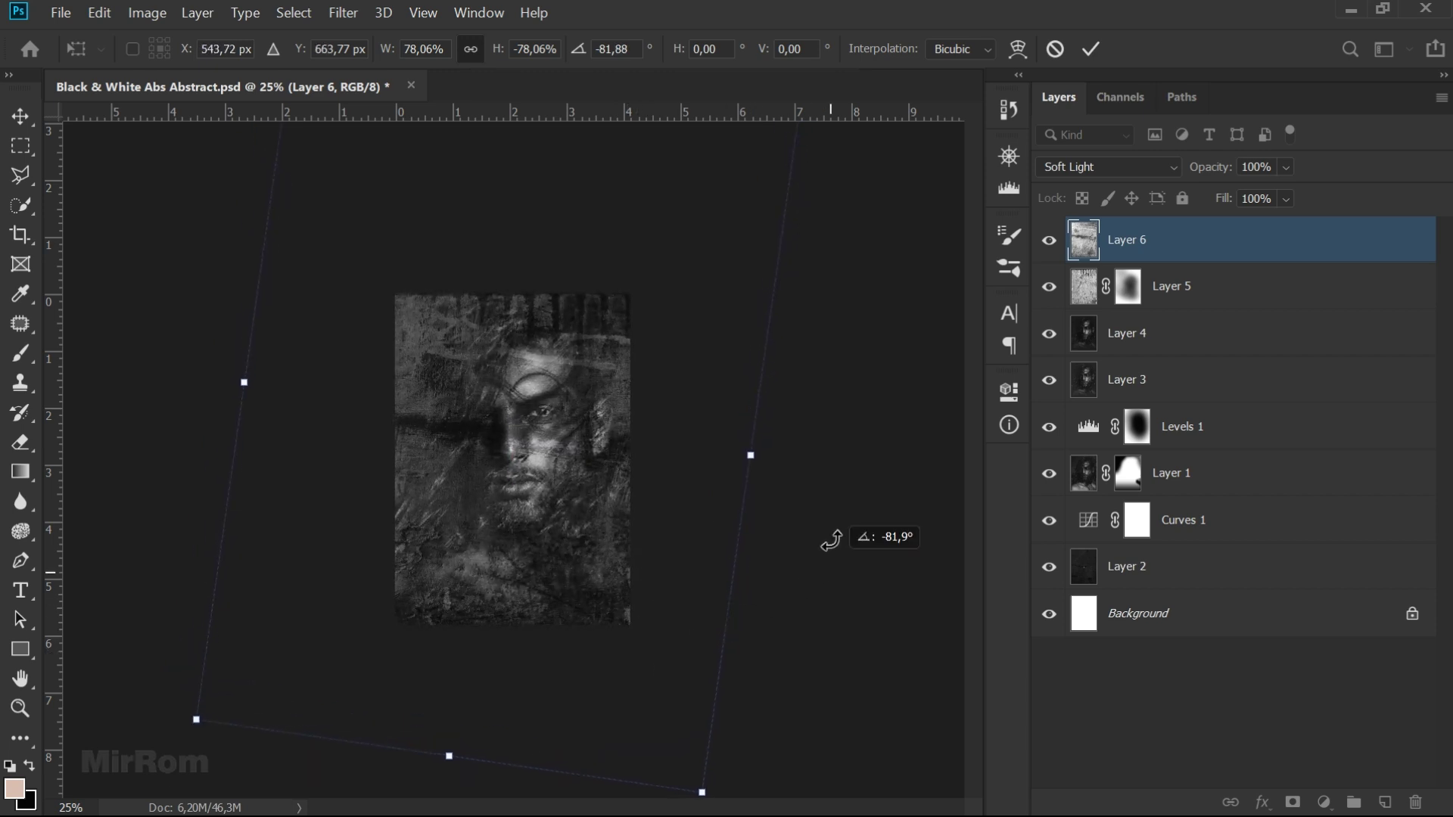
pyautogui.moveTo(833, 541); pyautogui.dragTo(783, 389)
pyautogui.moveTo(628, 399); pyautogui.dragTo(616, 394)
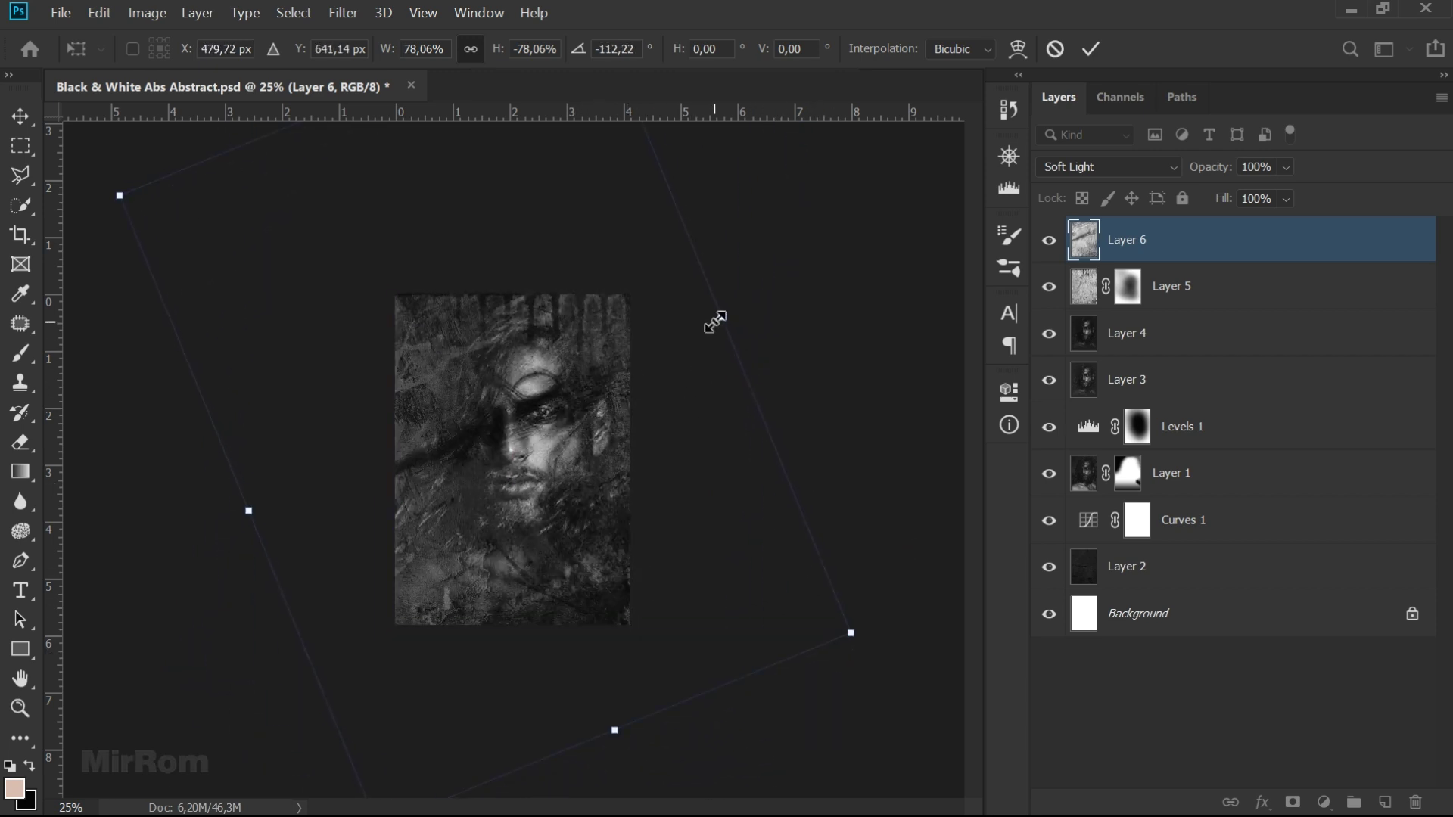
pyautogui.moveTo(119, 195); pyautogui.dragTo(174, 271)
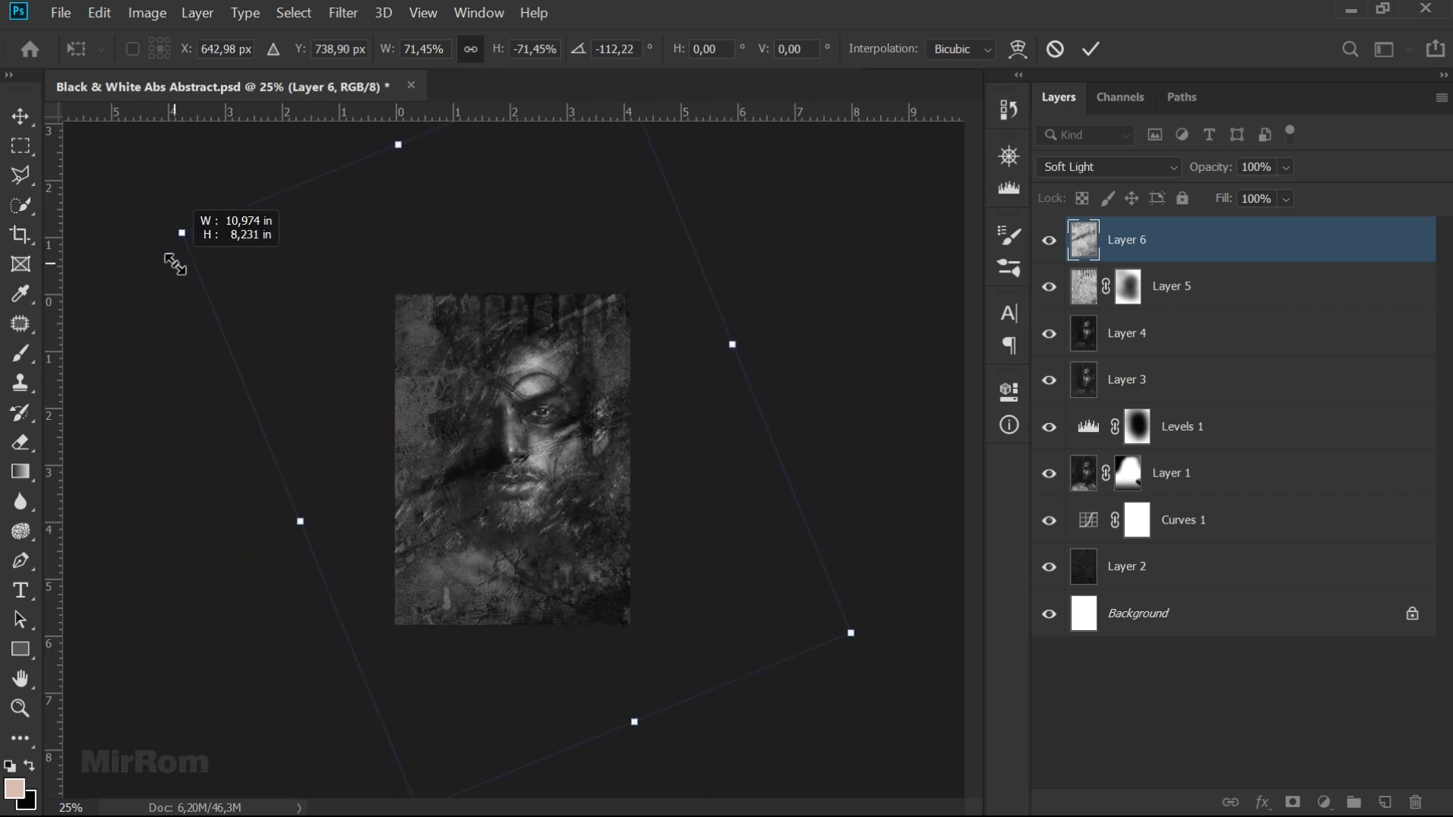
pyautogui.moveTo(174, 271); pyautogui.dragTo(188, 303)
pyautogui.moveTo(603, 487); pyautogui.dragTo(606, 438)
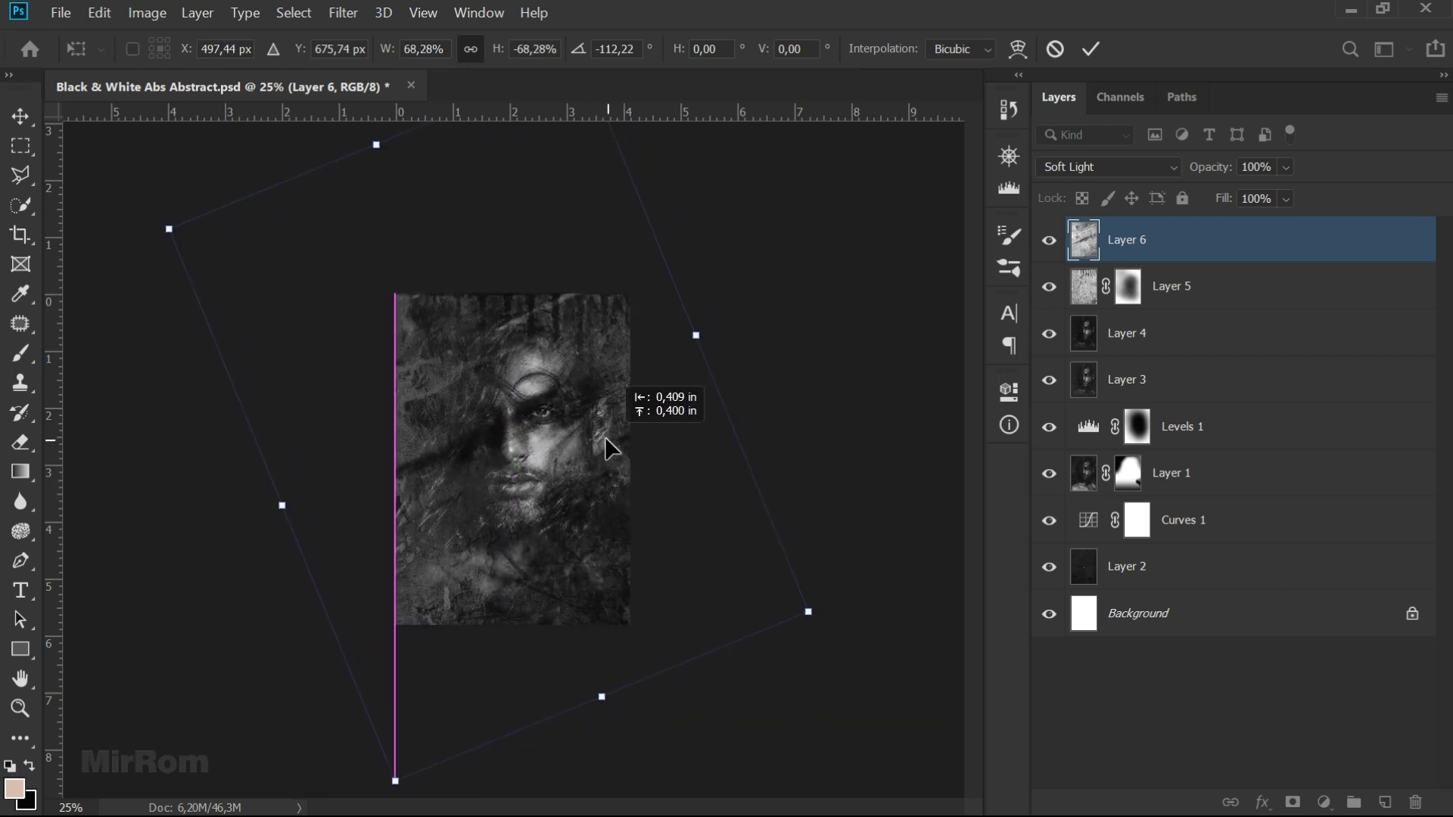
pyautogui.moveTo(696, 333); pyautogui.dragTo(724, 323)
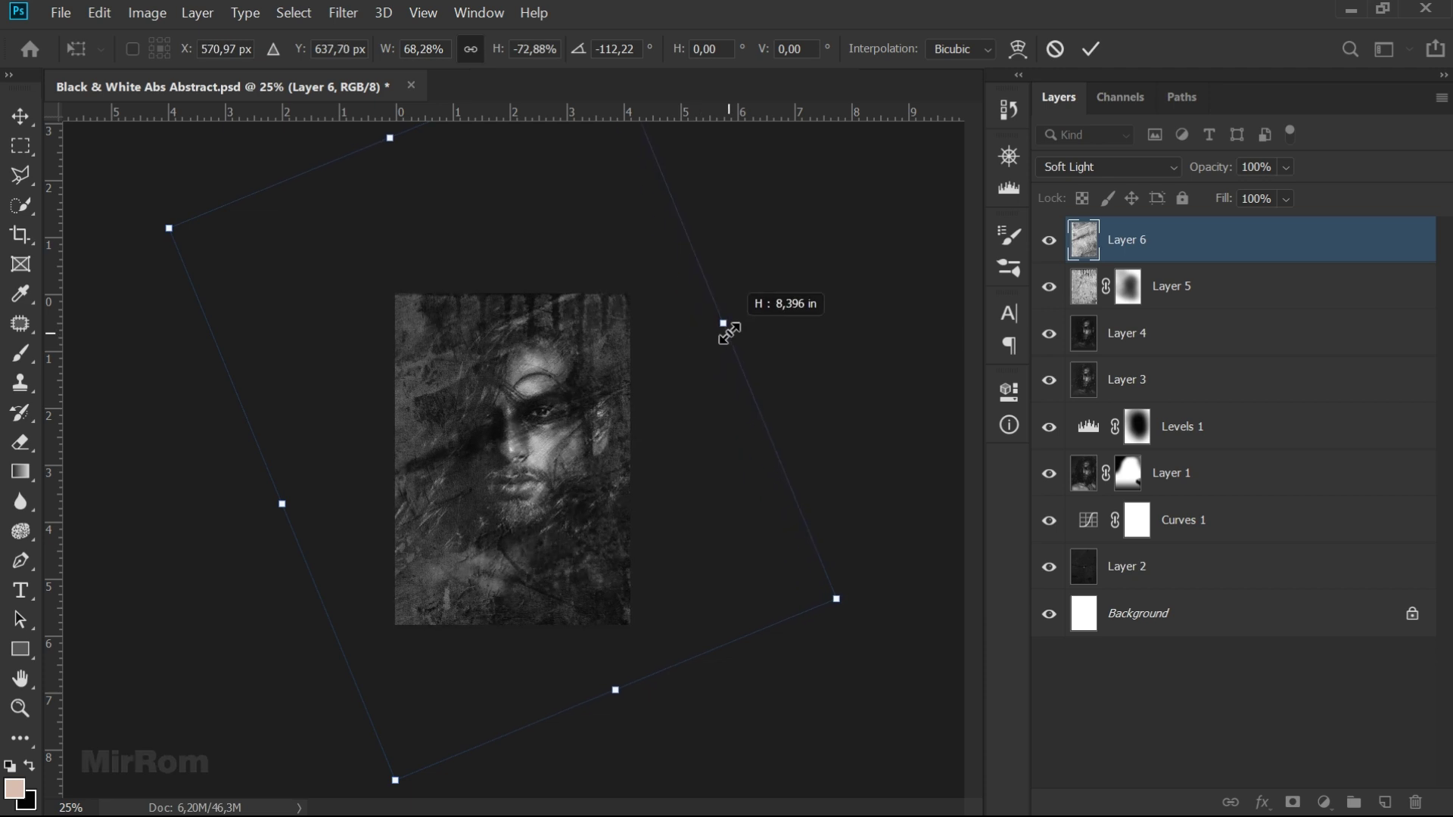
pyautogui.moveTo(835, 598); pyautogui.dragTo(722, 536)
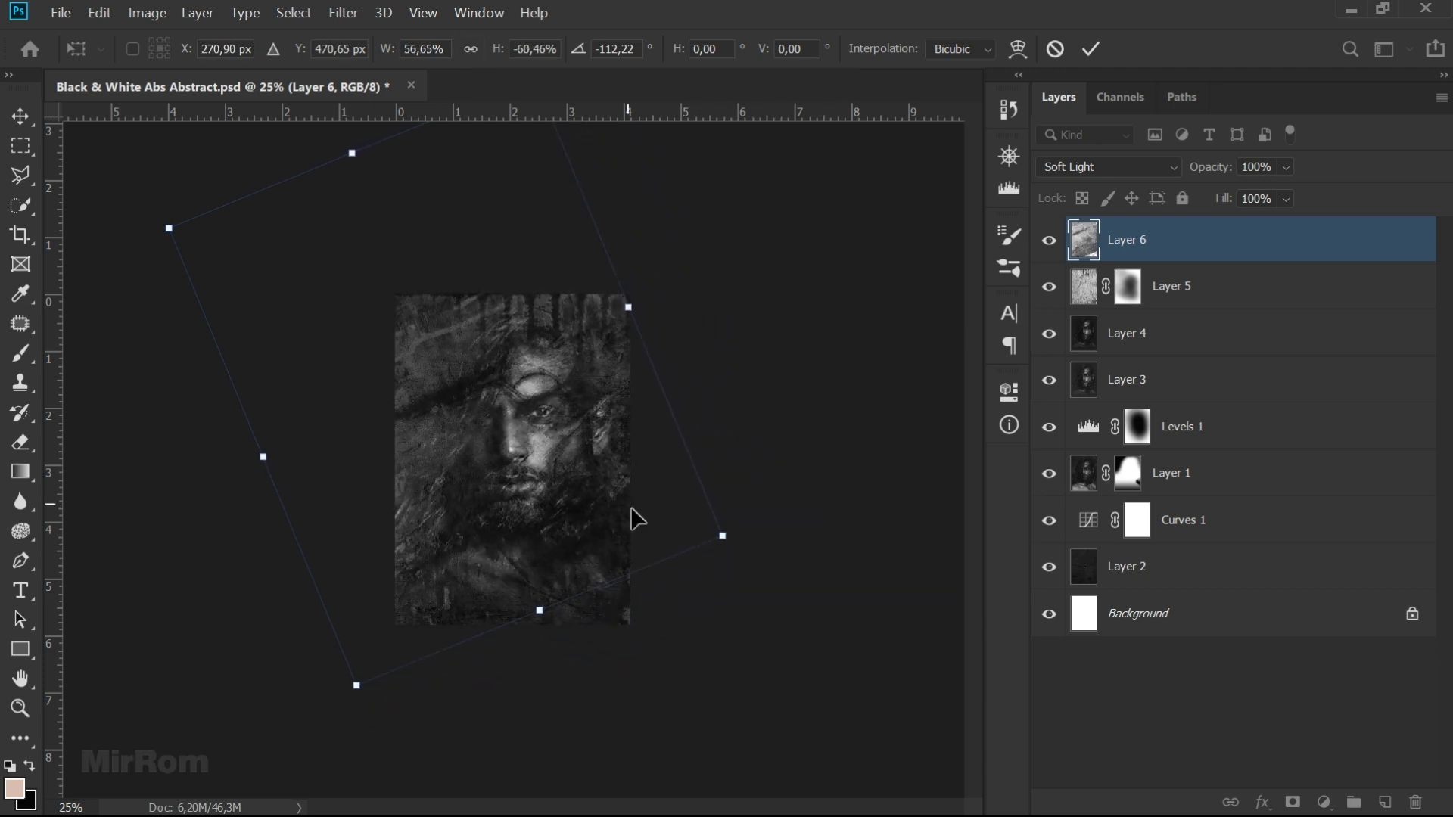
pyautogui.moveTo(628, 509); pyautogui.dragTo(673, 543)
pyautogui.moveTo(216, 268); pyautogui.dragTo(216, 272)
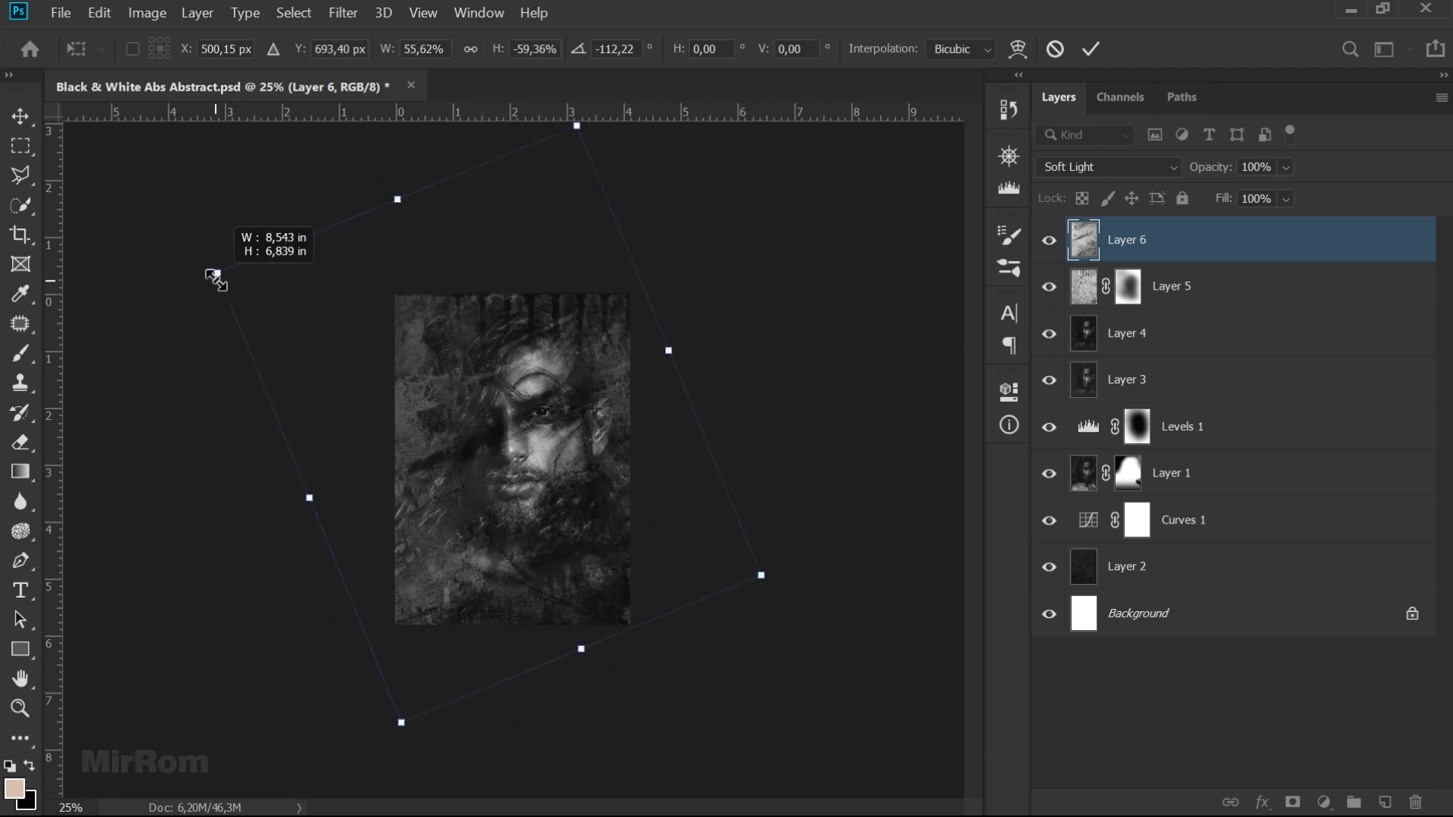
pyautogui.moveTo(764, 575); pyautogui.dragTo(690, 522)
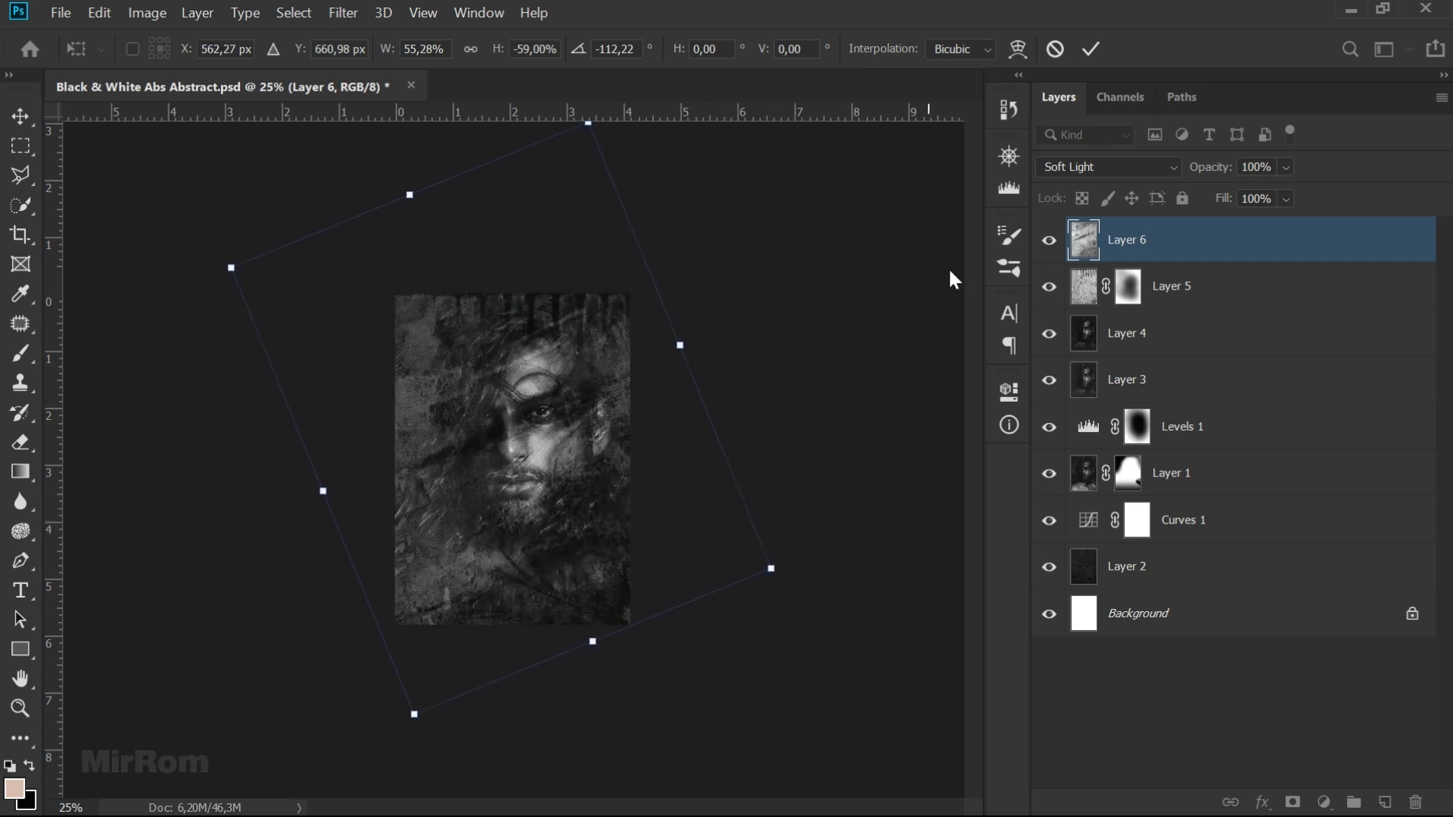
pyautogui.click(1090, 48)
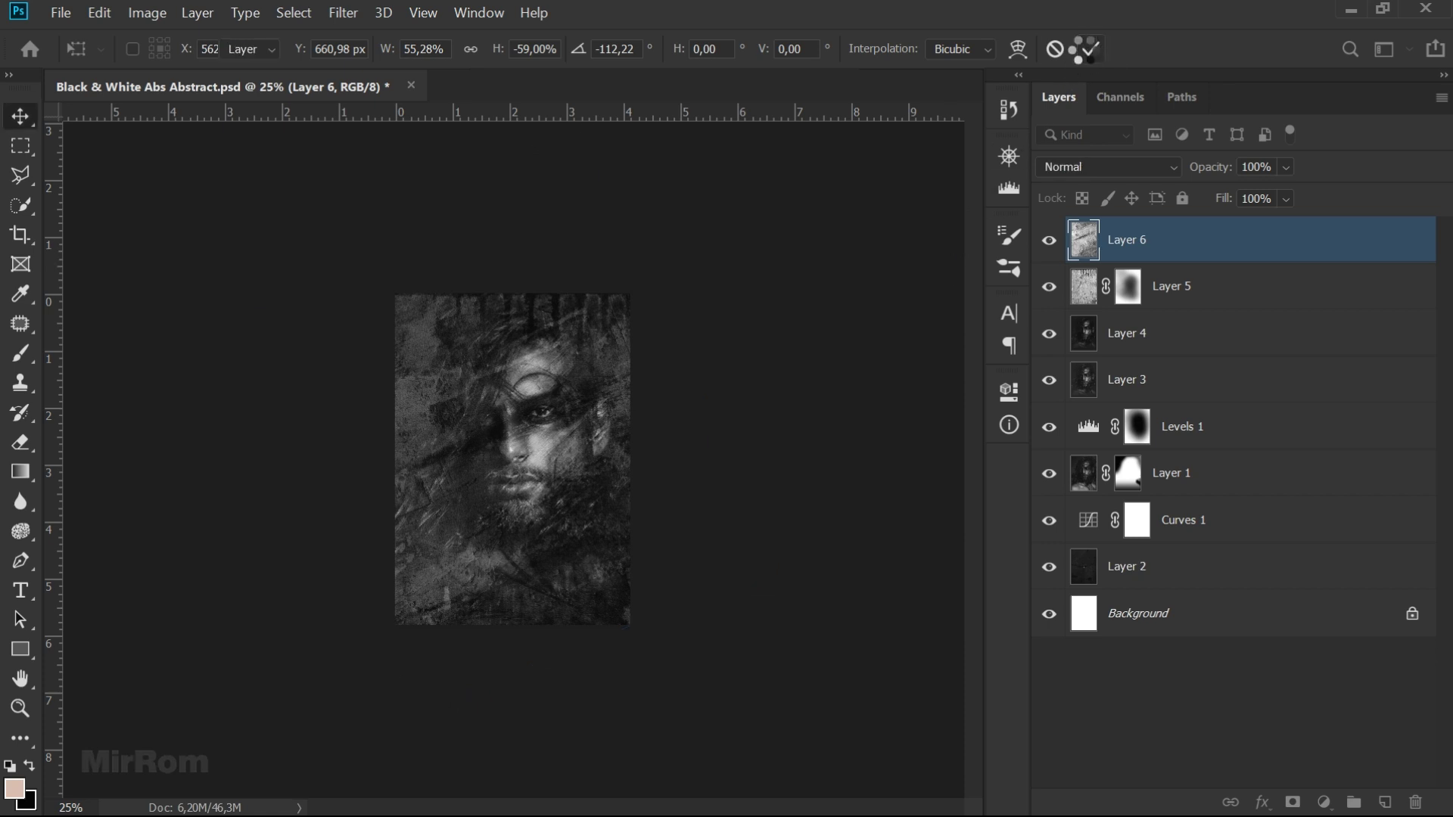
# - Show Layer 6 and start a Curves adjustment with an upper-tone point
pyautogui.hotkey('ctrl', '+')
pyautogui.hotkey('ctrl', '+')
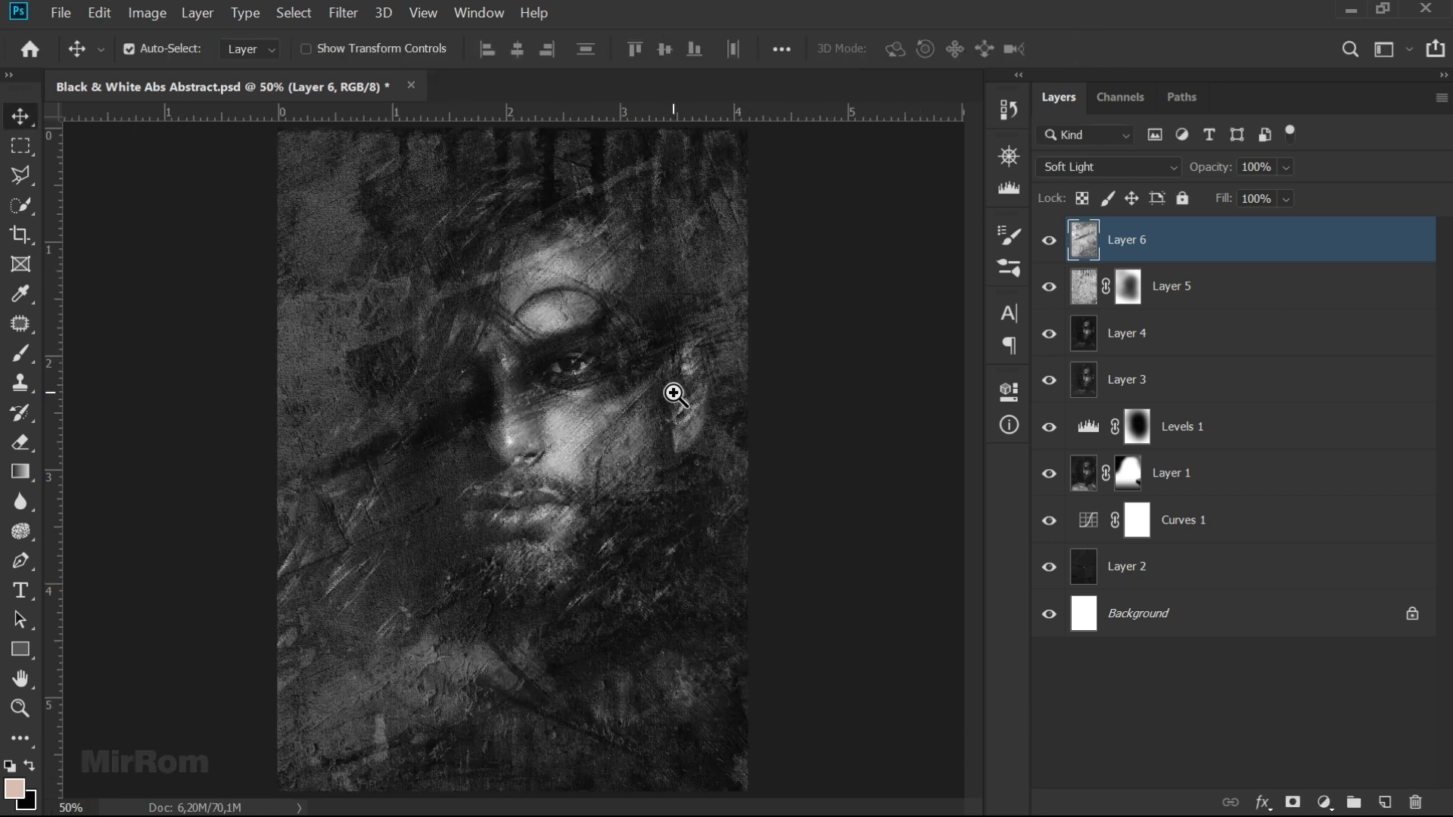
pyautogui.click(1051, 242)
pyautogui.click(161, 17)
pyautogui.moveTo(179, 65)
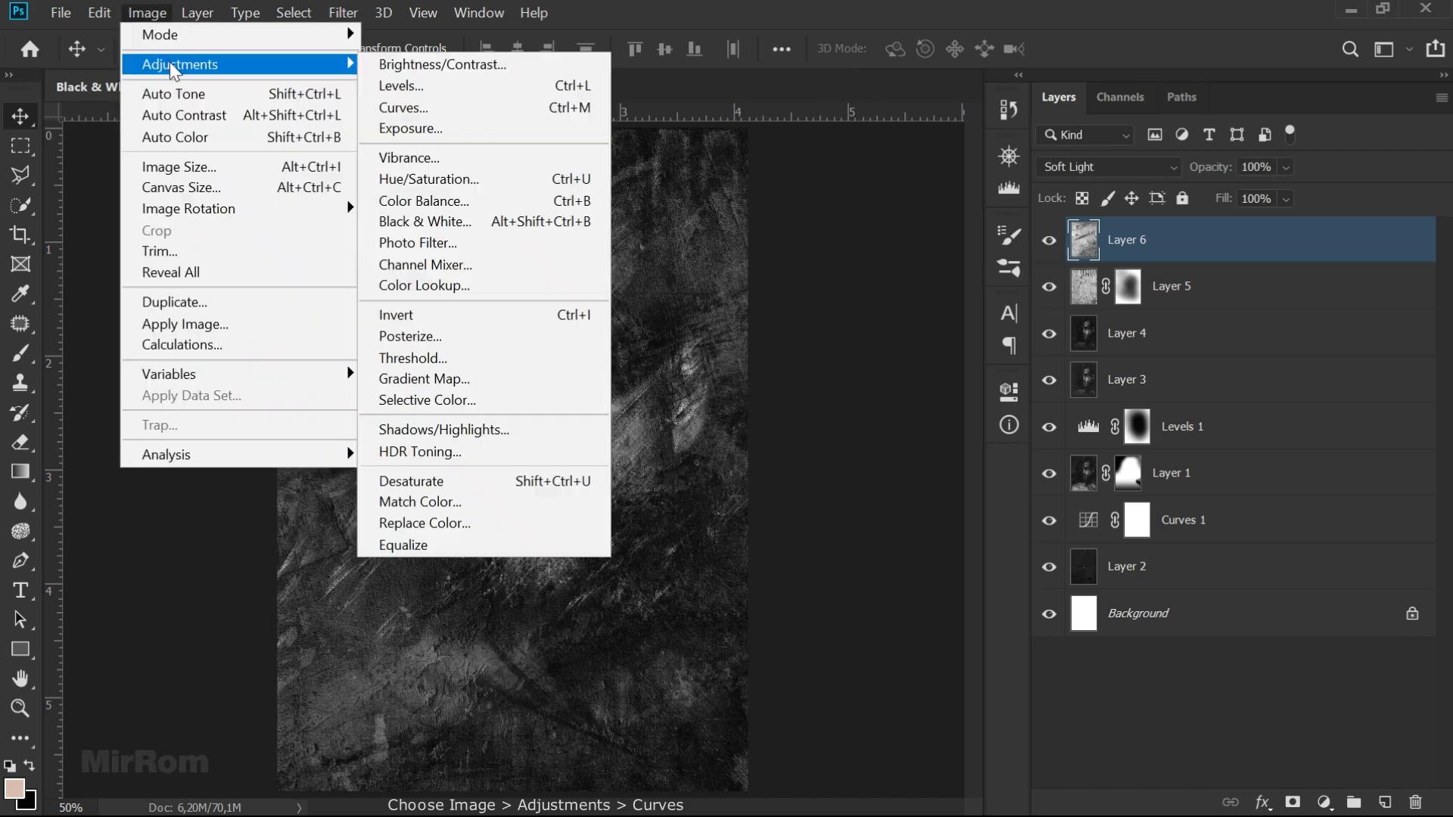
pyautogui.click(398, 114)
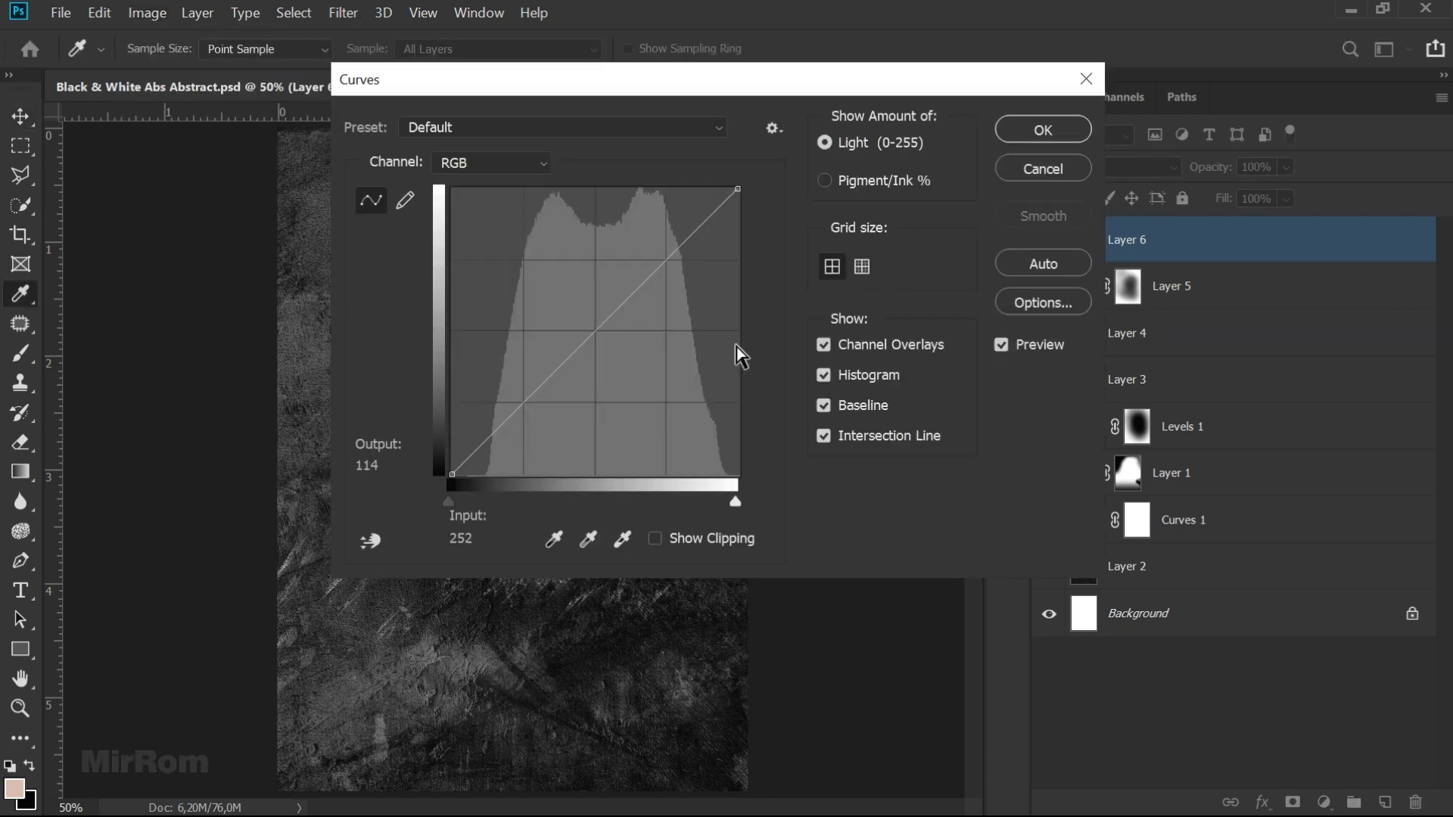
pyautogui.moveTo(641, 286); pyautogui.dragTo(641, 297)
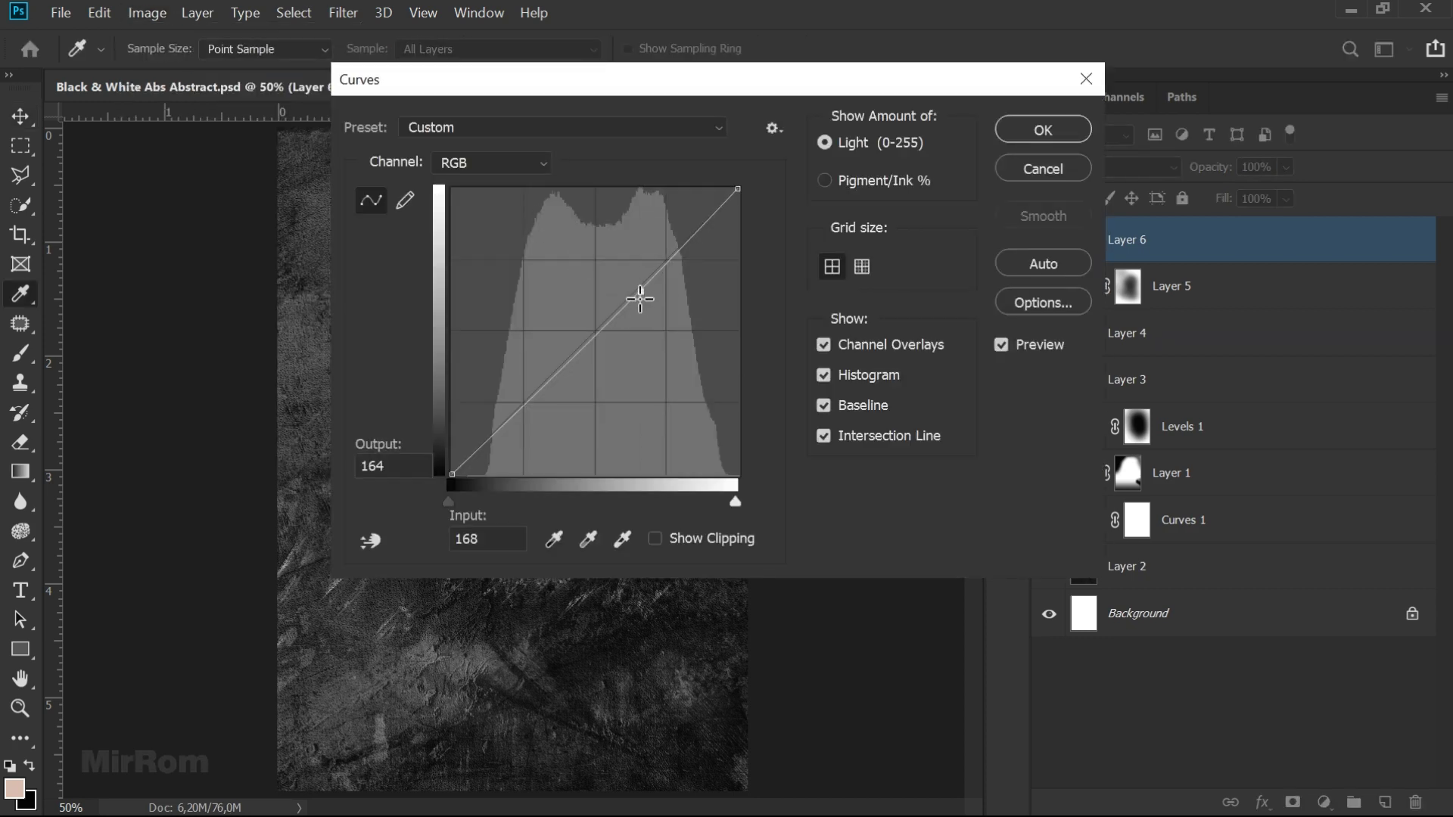
pyautogui.moveTo(540, 92)
pyautogui.mouseDown()
pyautogui.moveTo(879, 119)
pyautogui.moveTo(850, 118)
pyautogui.mouseUp()
# - Shape an S-curve with whites pulled down to about 236 and apply it
pyautogui.moveTo(995, 327); pyautogui.dragTo(983, 354)
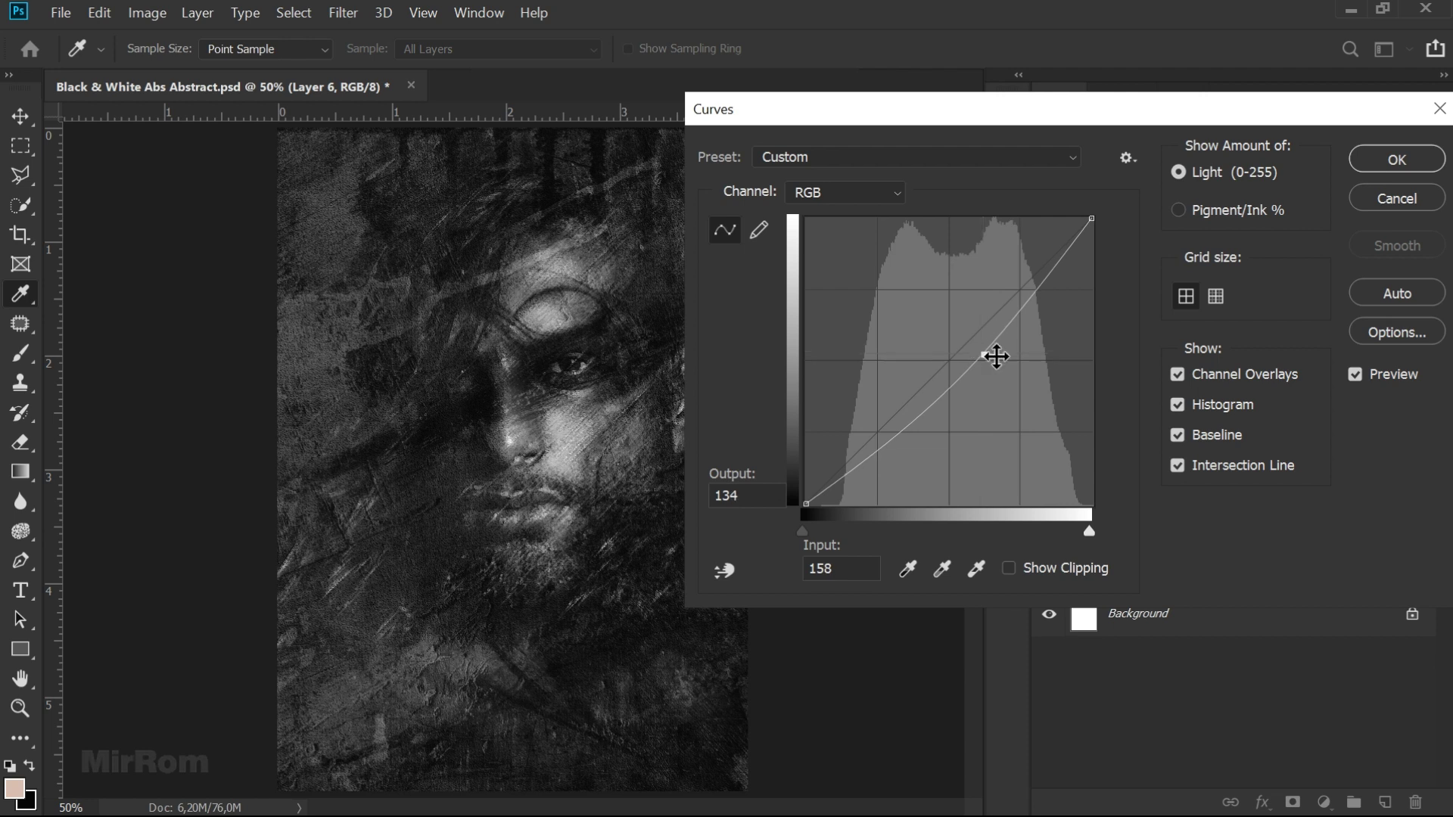
pyautogui.moveTo(987, 354); pyautogui.dragTo(991, 355)
pyautogui.moveTo(889, 448)
pyautogui.mouseDown()
pyautogui.moveTo(865, 417)
pyautogui.moveTo(887, 432)
pyautogui.mouseUp()
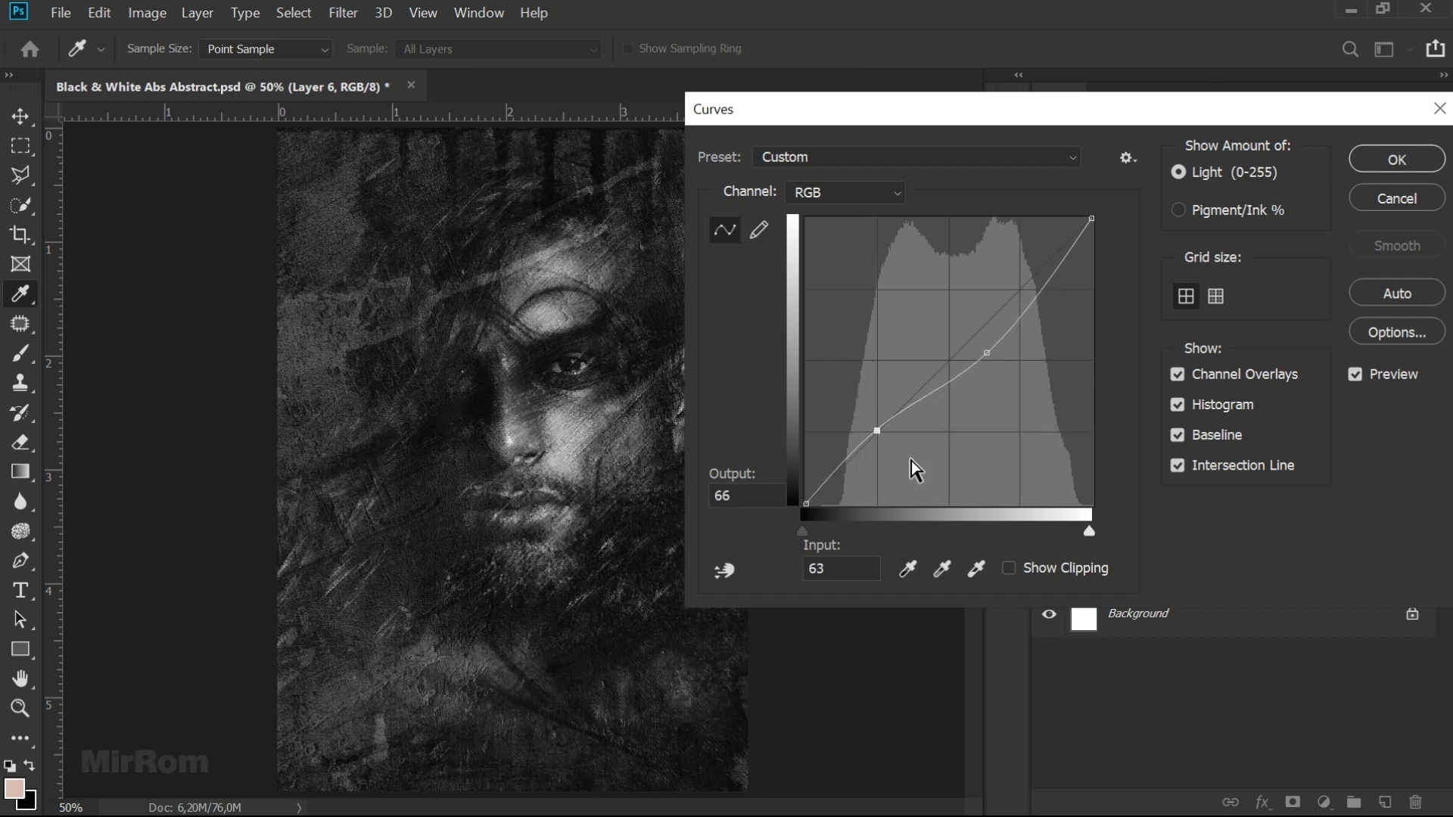
pyautogui.moveTo(1092, 221); pyautogui.dragTo(1100, 241)
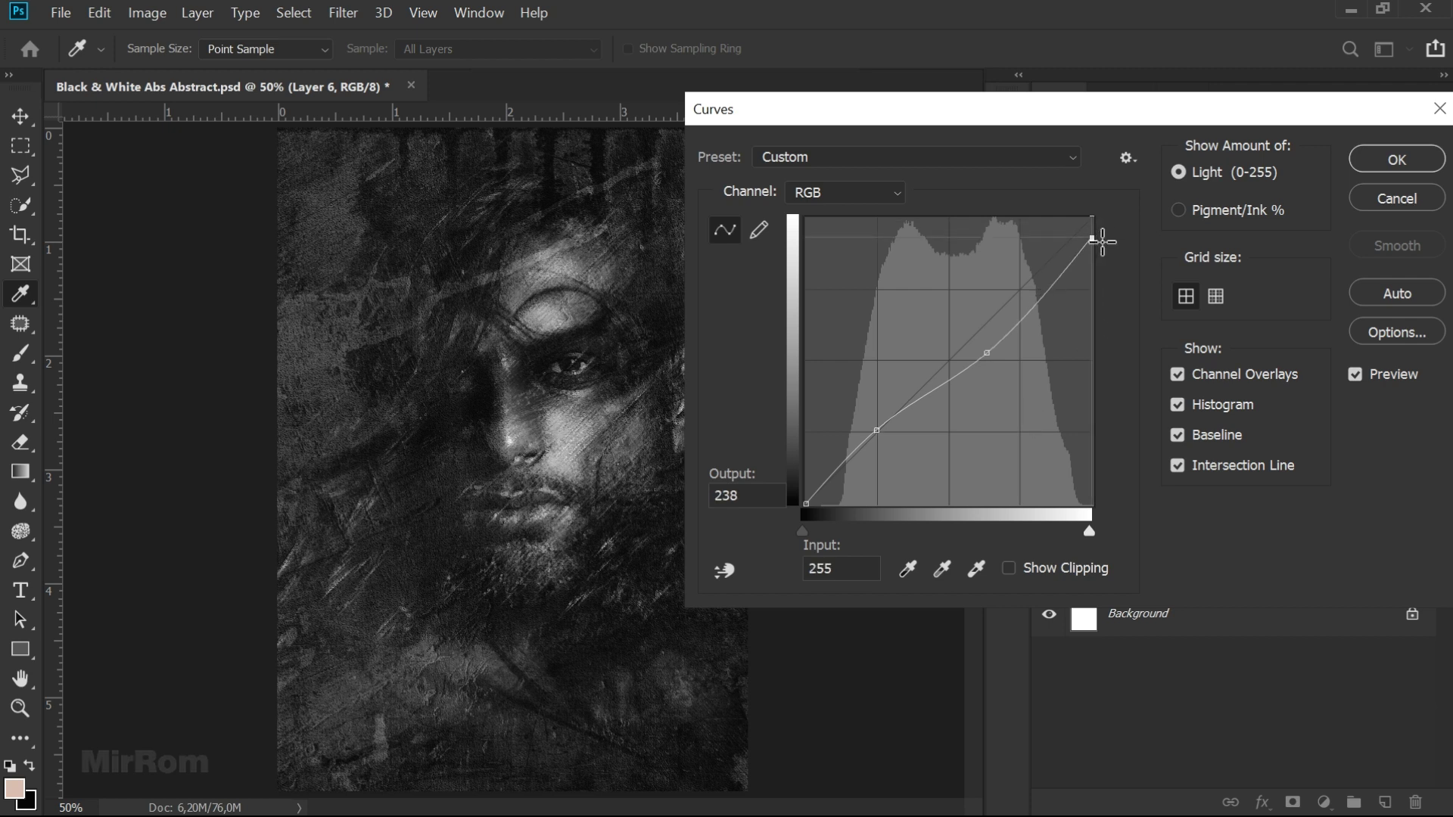
pyautogui.moveTo(1096, 236); pyautogui.dragTo(1096, 239)
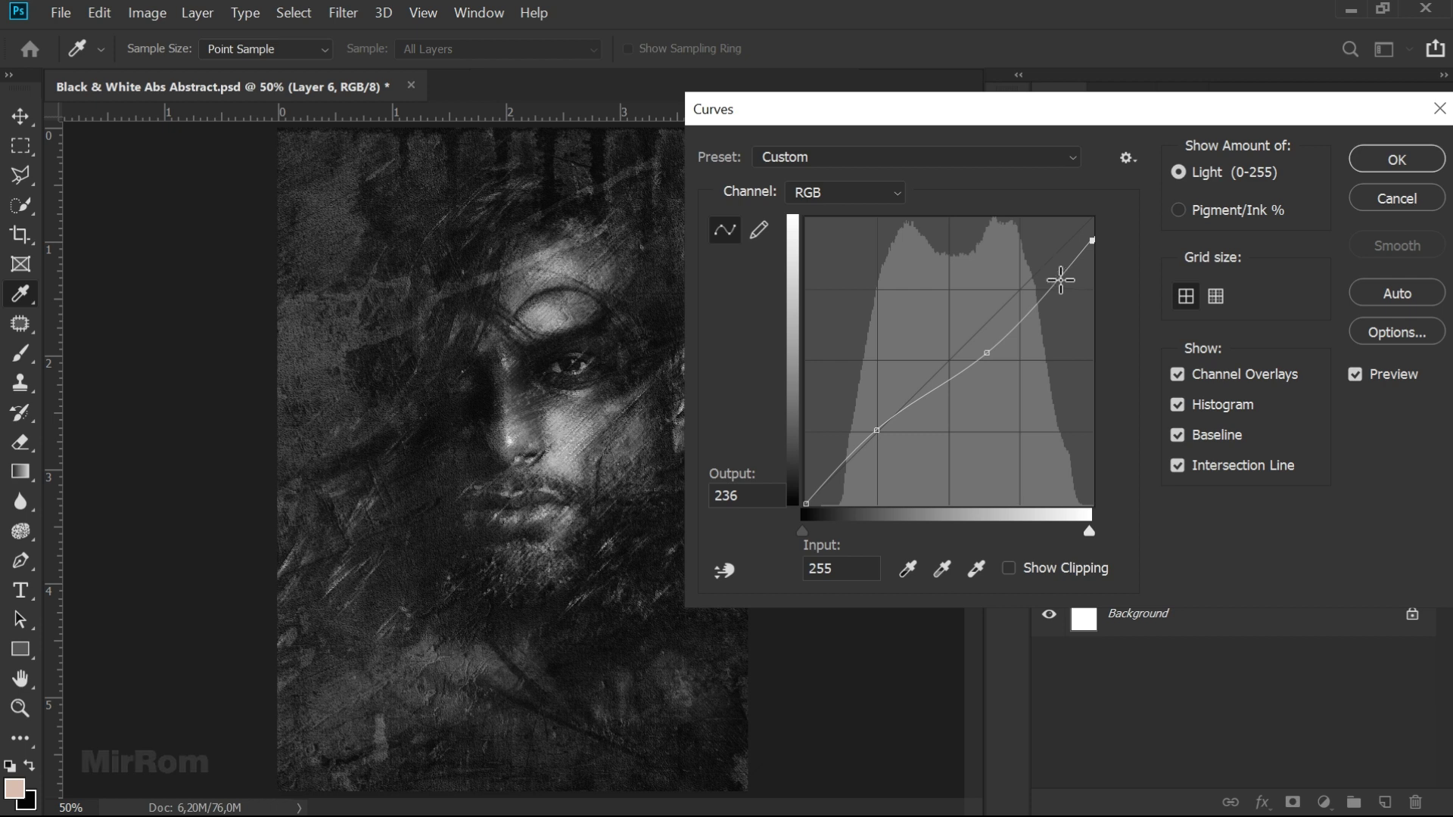
pyautogui.moveTo(810, 503); pyautogui.dragTo(798, 516)
pyautogui.click(1355, 376)
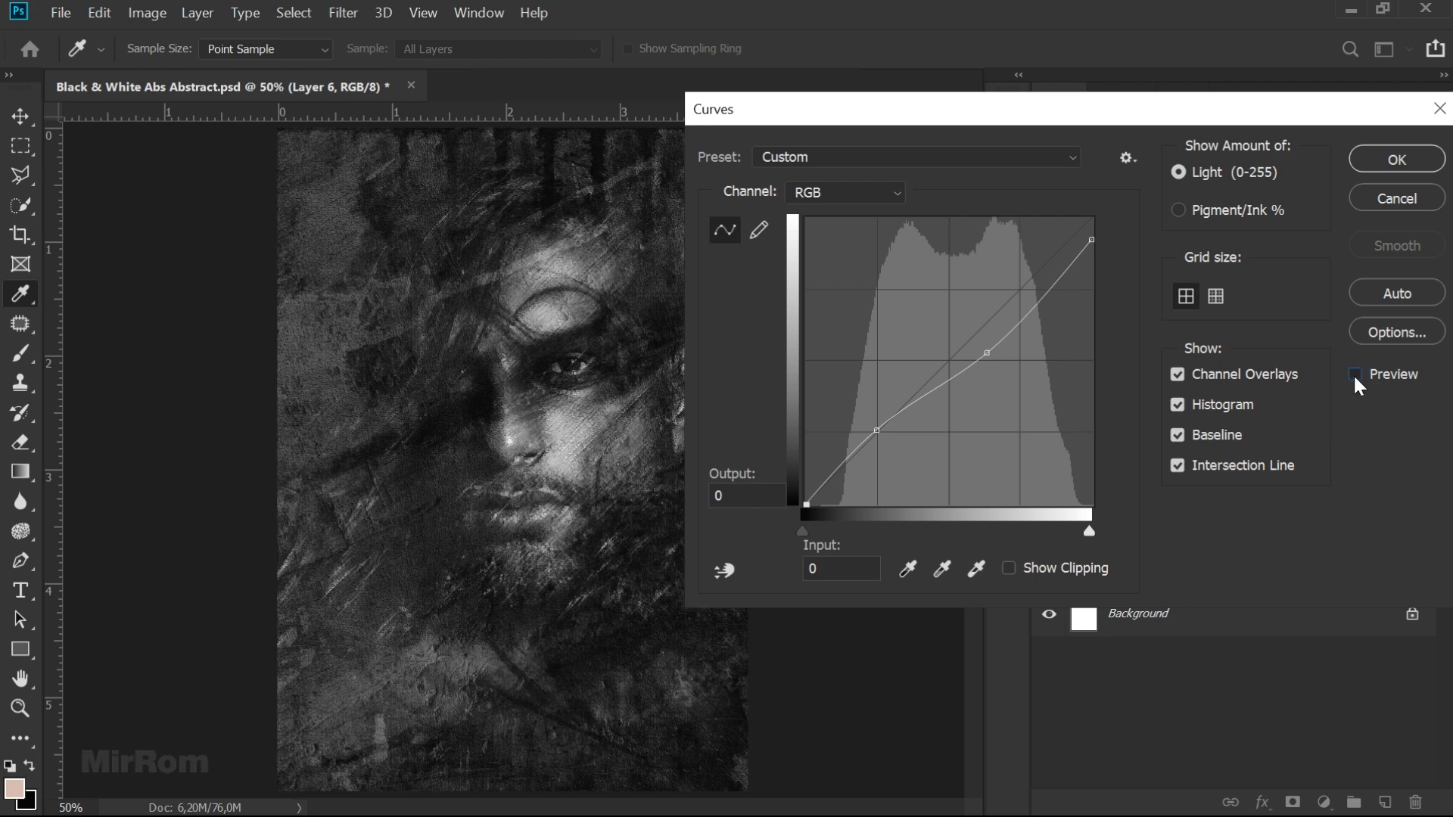
pyautogui.click(1377, 168)
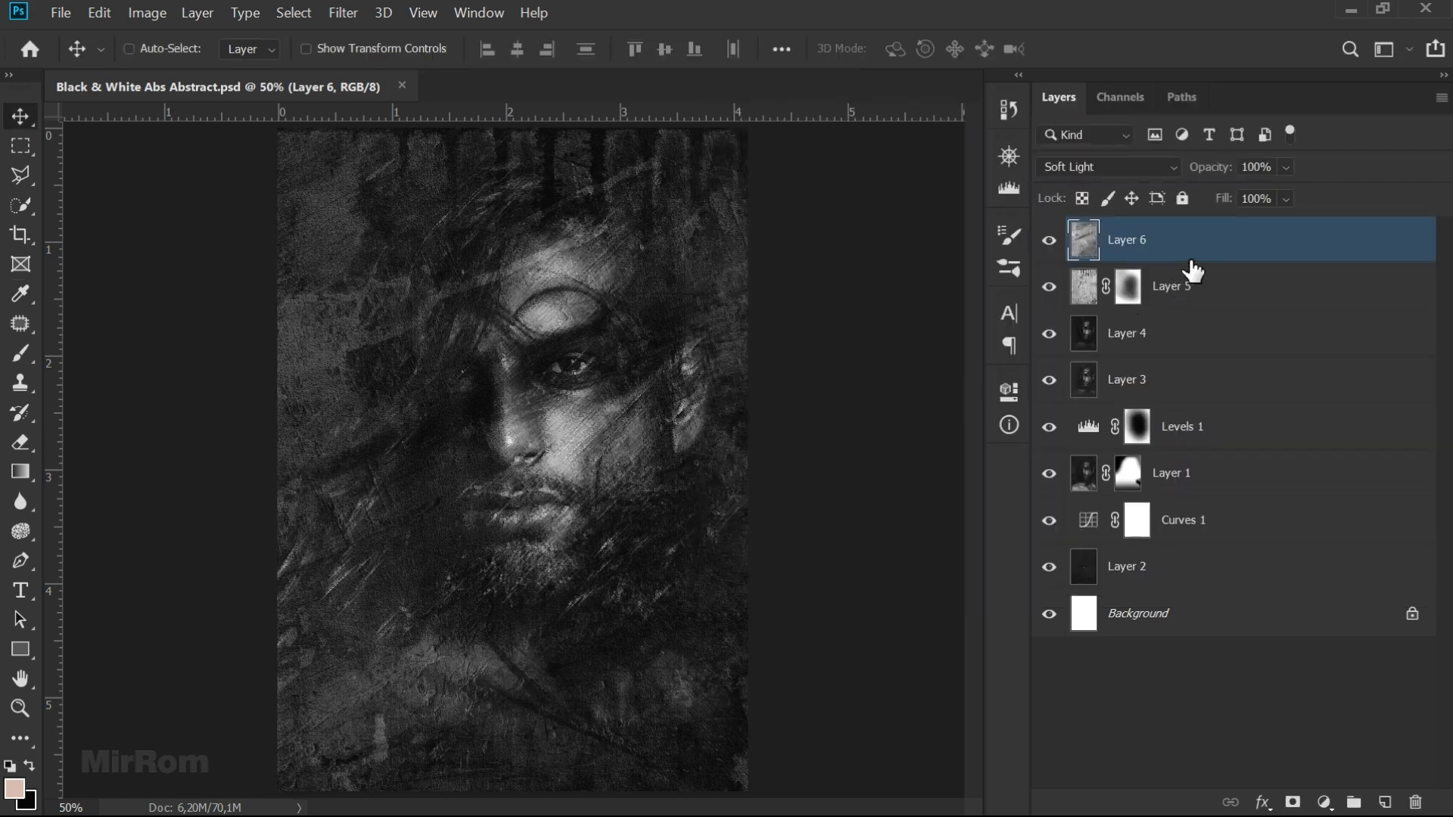
# - Stamp all visible layers into Layer 7 and open it in the Camera Raw filter
pyautogui.hotkey('ctrl', 'shift', 'alt', 'e')
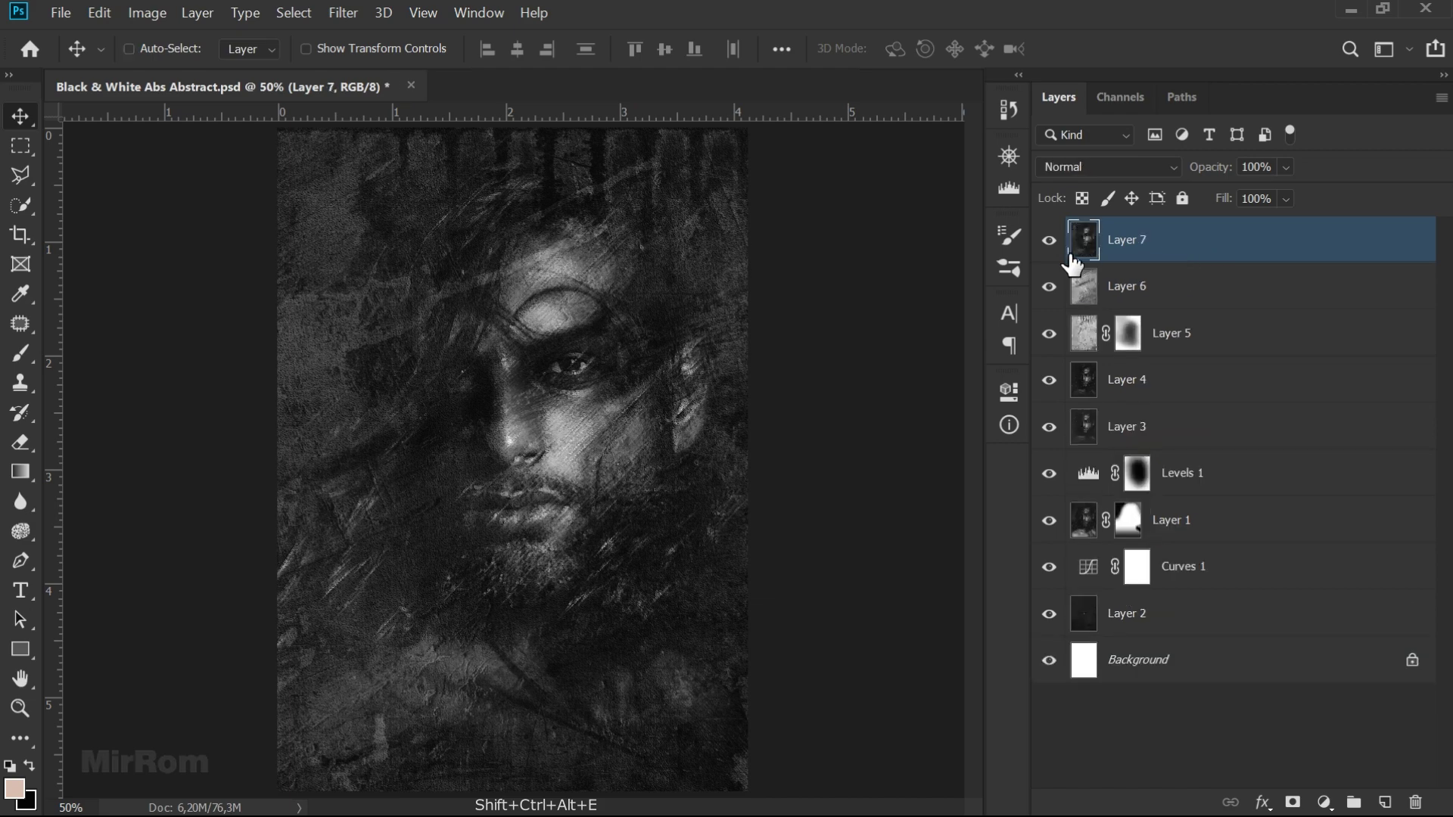
pyautogui.click(343, 13)
pyautogui.click(418, 142)
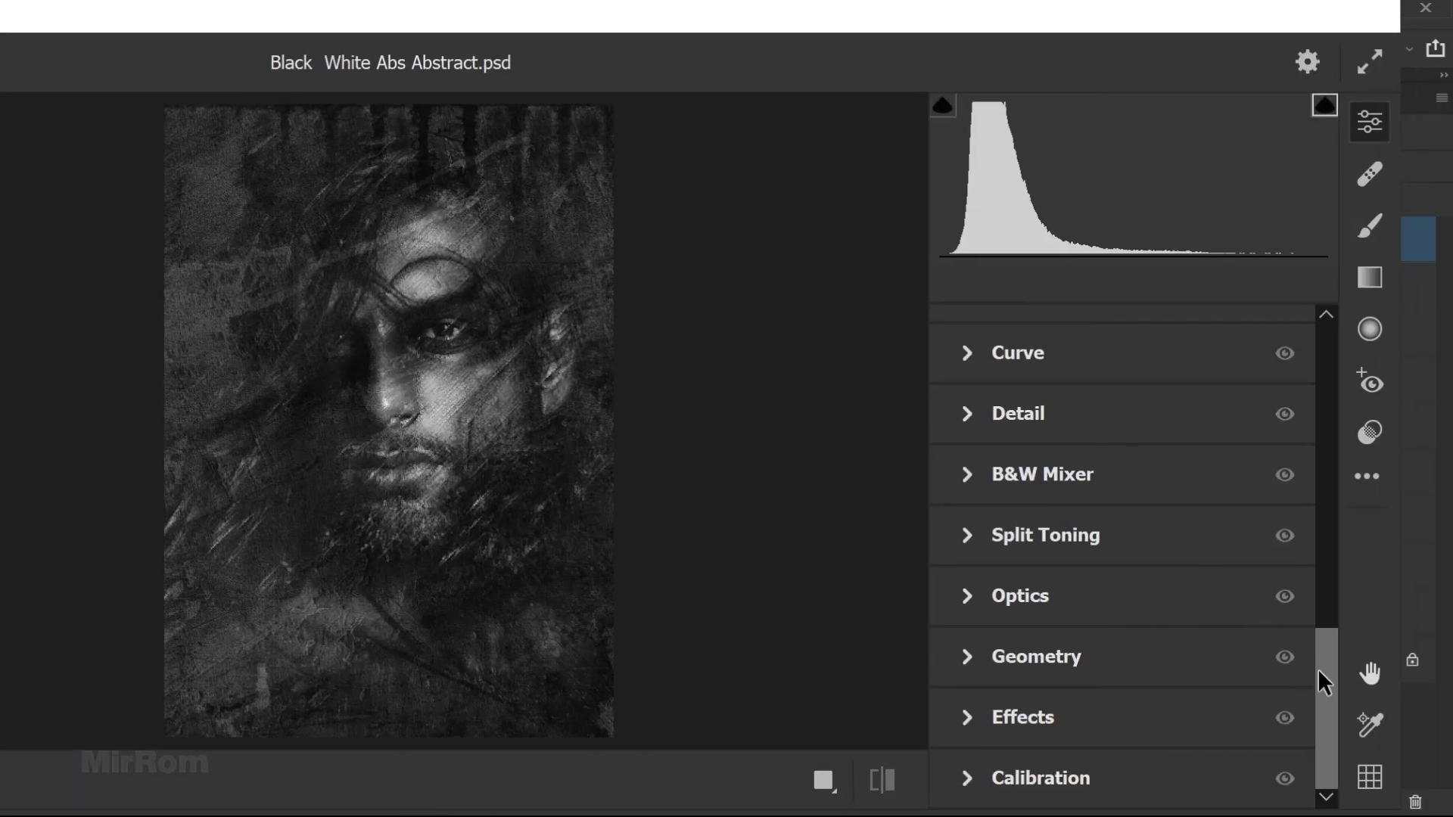
pyautogui.moveTo(1318, 669); pyautogui.dragTo(1338, 360)
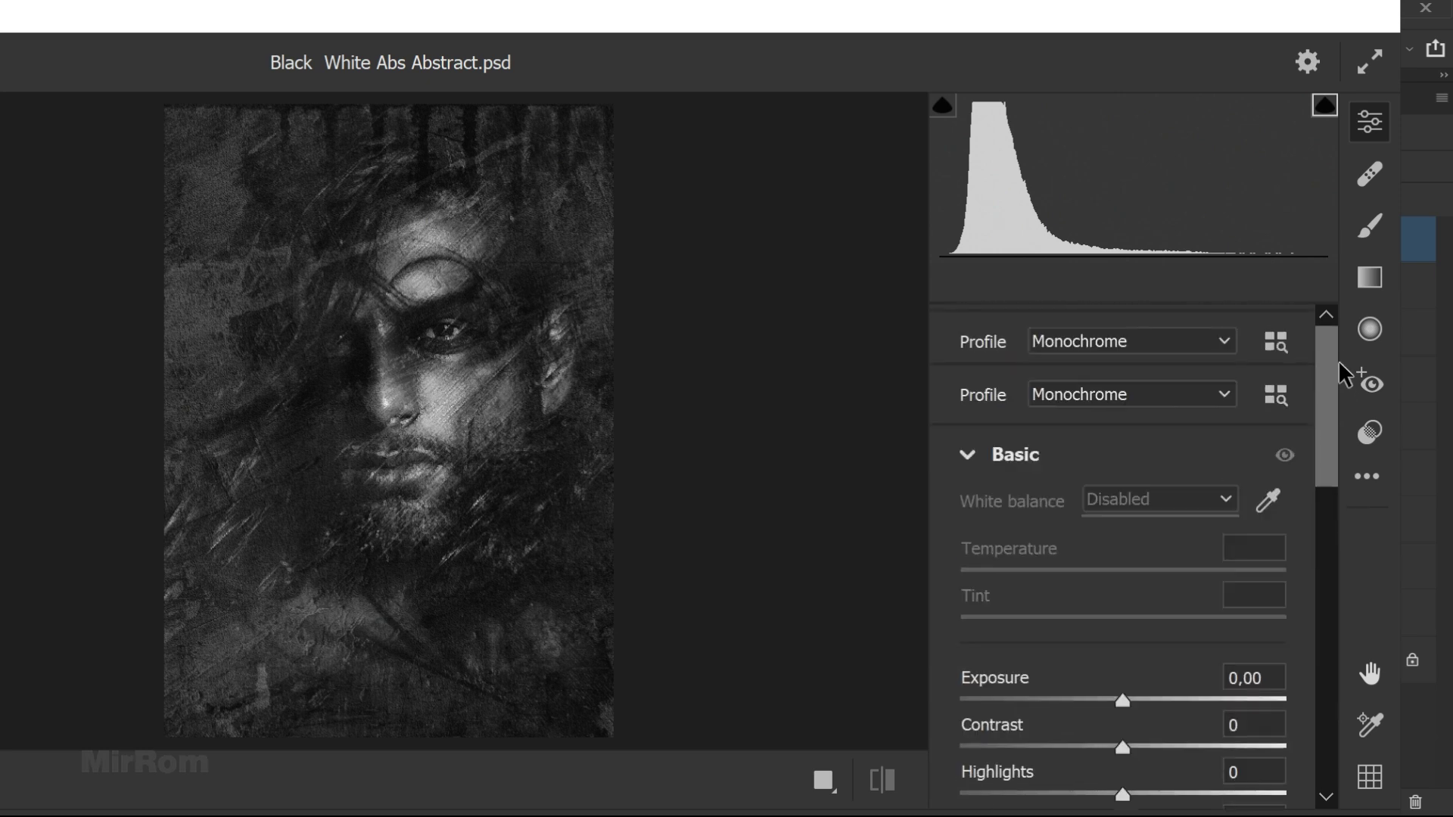
# - Set Basic tones: Highlights −45, Shadows +10, Whites +22, Blacks −15, Clarity +22
pyautogui.click(968, 454)
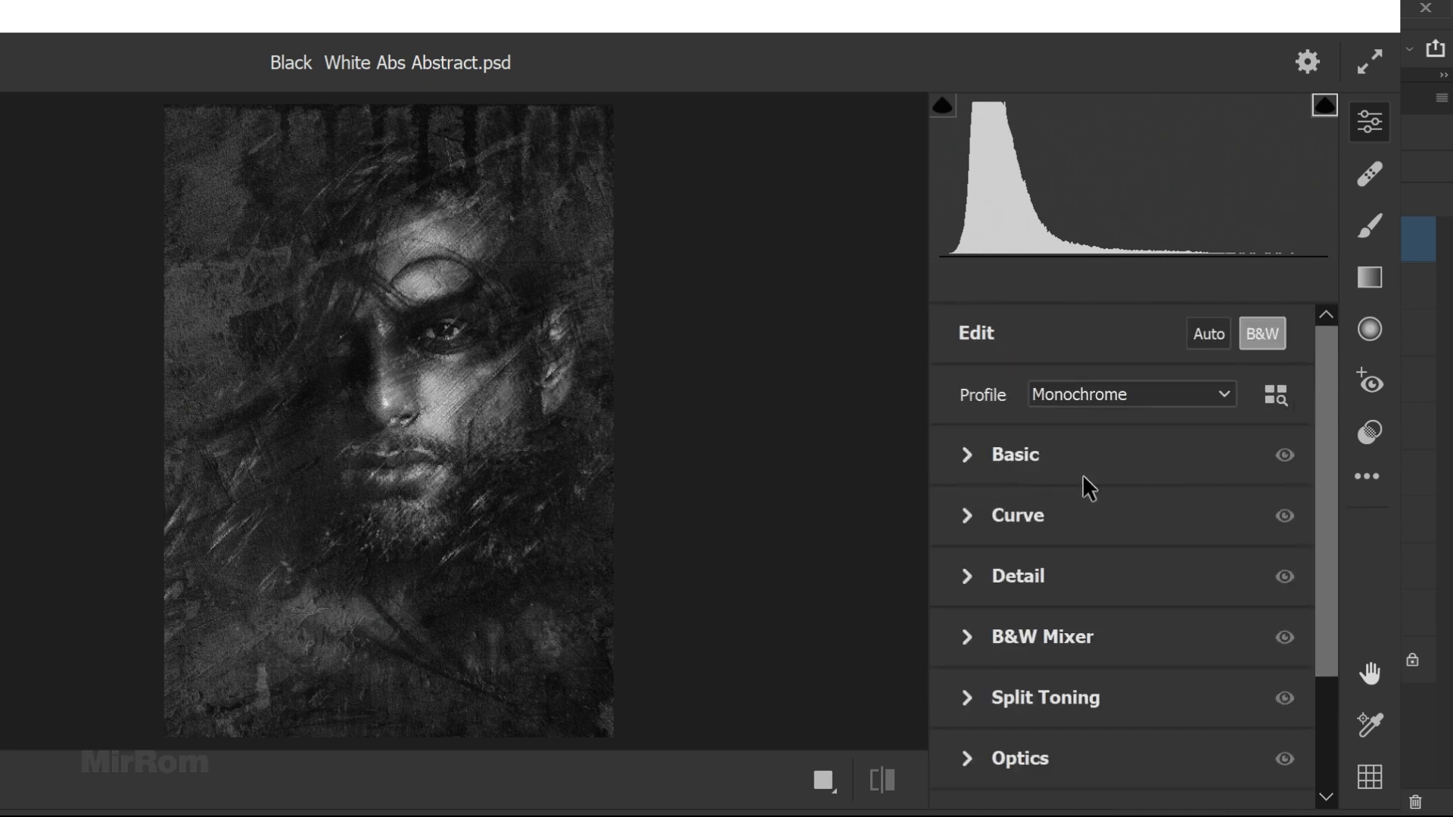
pyautogui.click(971, 454)
pyautogui.moveTo(1325, 464); pyautogui.dragTo(1327, 519)
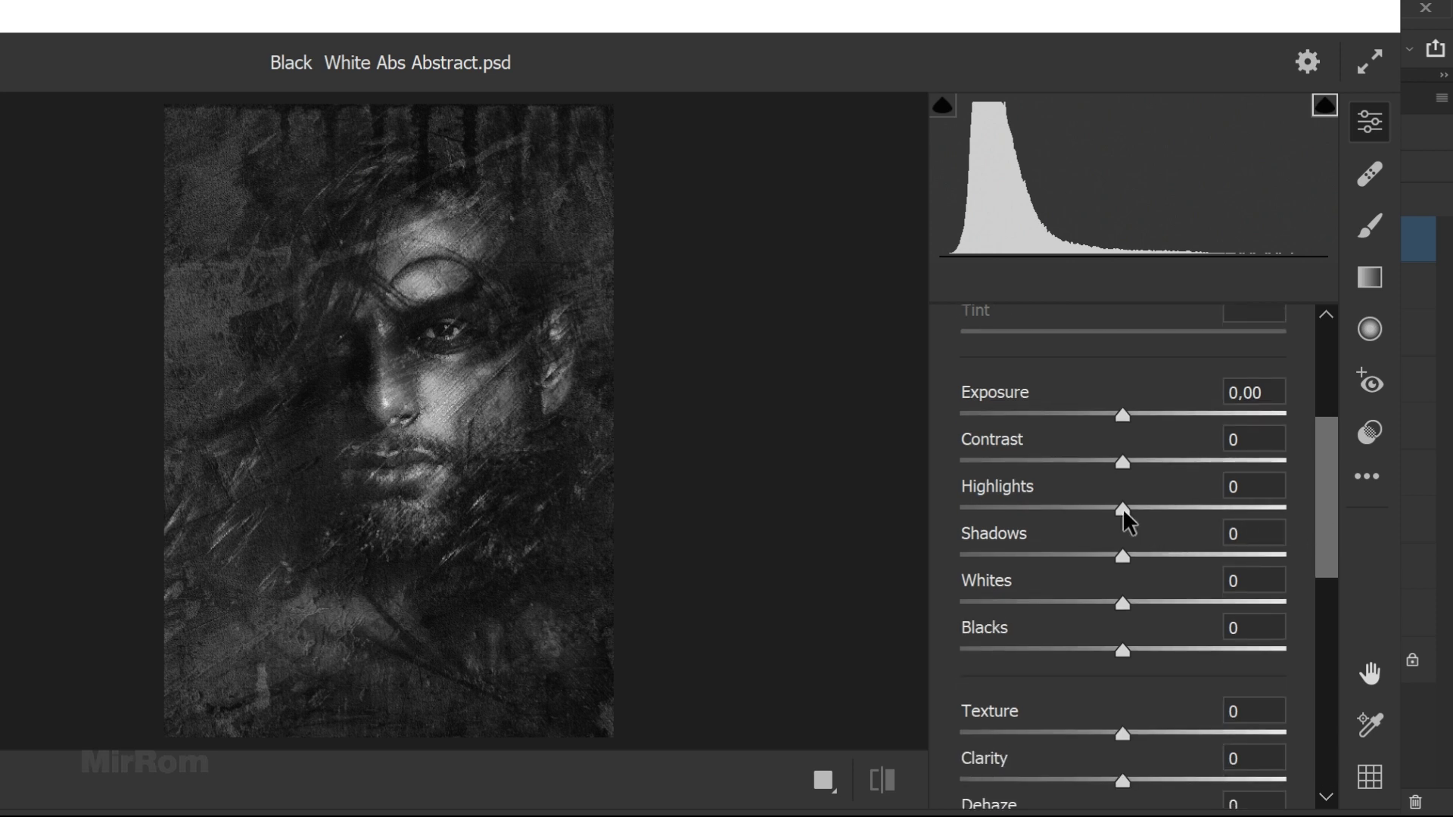
pyautogui.moveTo(1106, 507); pyautogui.dragTo(1045, 505)
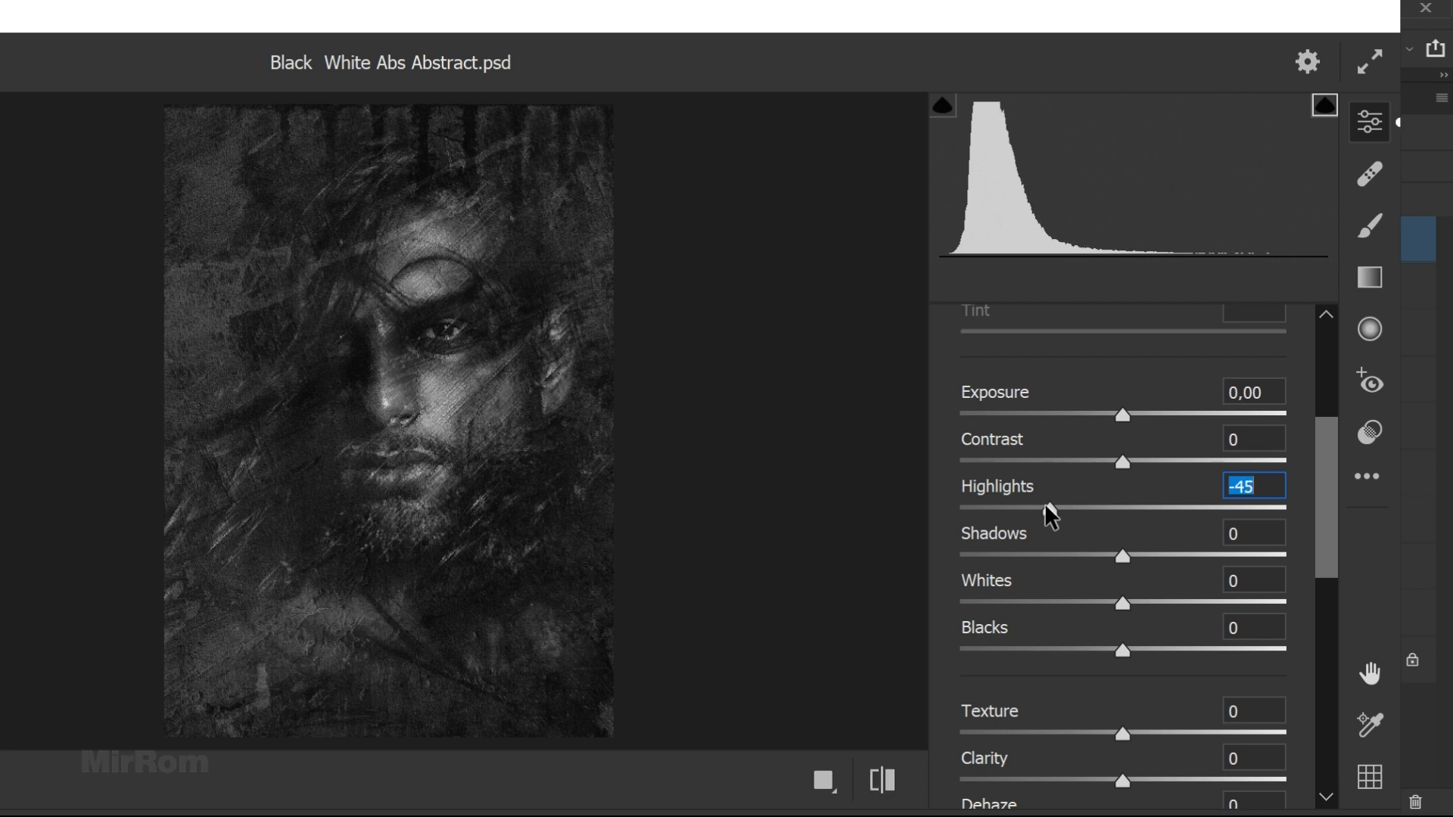
pyautogui.moveTo(1135, 559); pyautogui.dragTo(1146, 562)
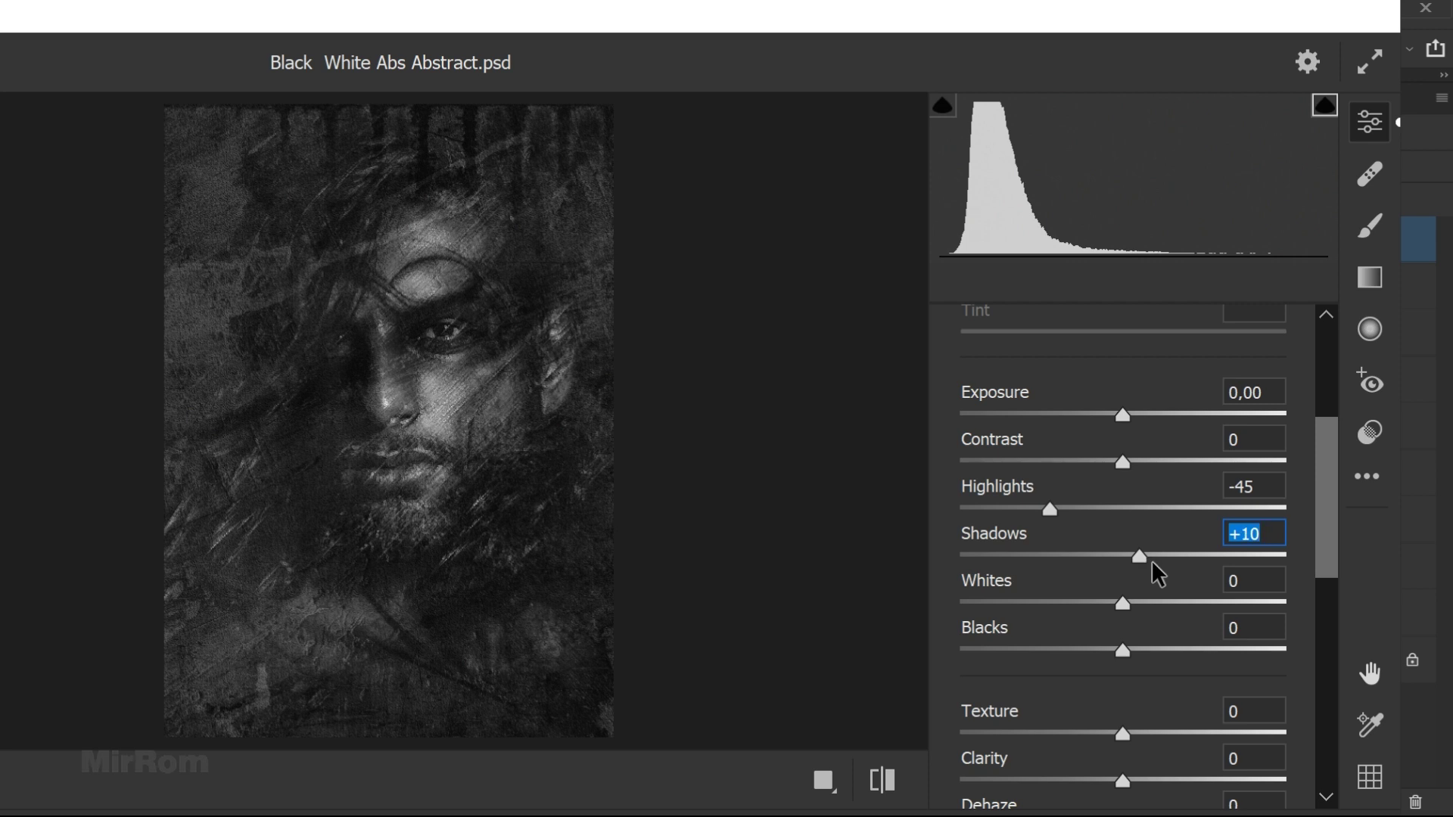
pyautogui.moveTo(1123, 604); pyautogui.dragTo(1160, 603)
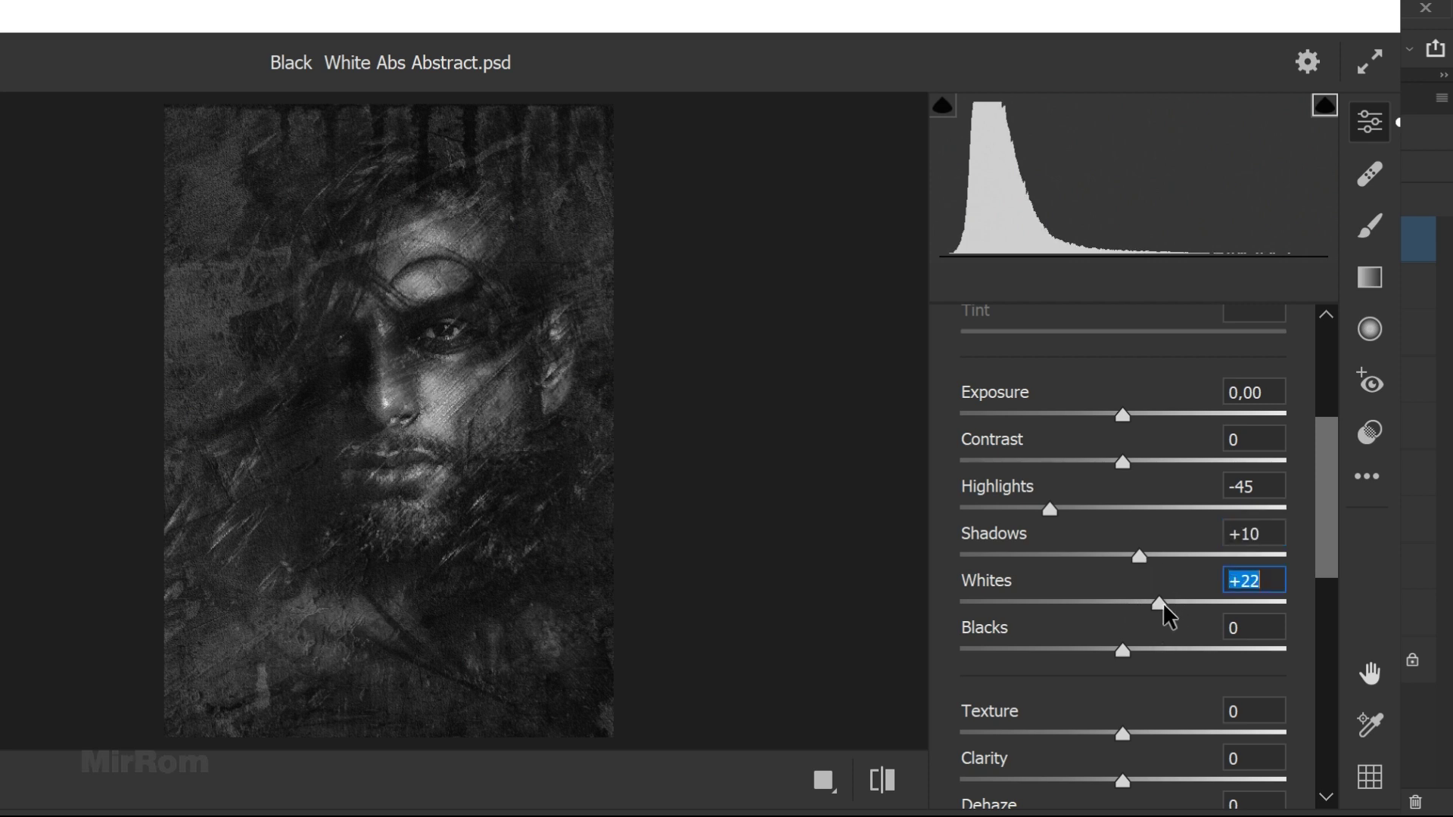
pyautogui.moveTo(1124, 649); pyautogui.dragTo(1095, 653)
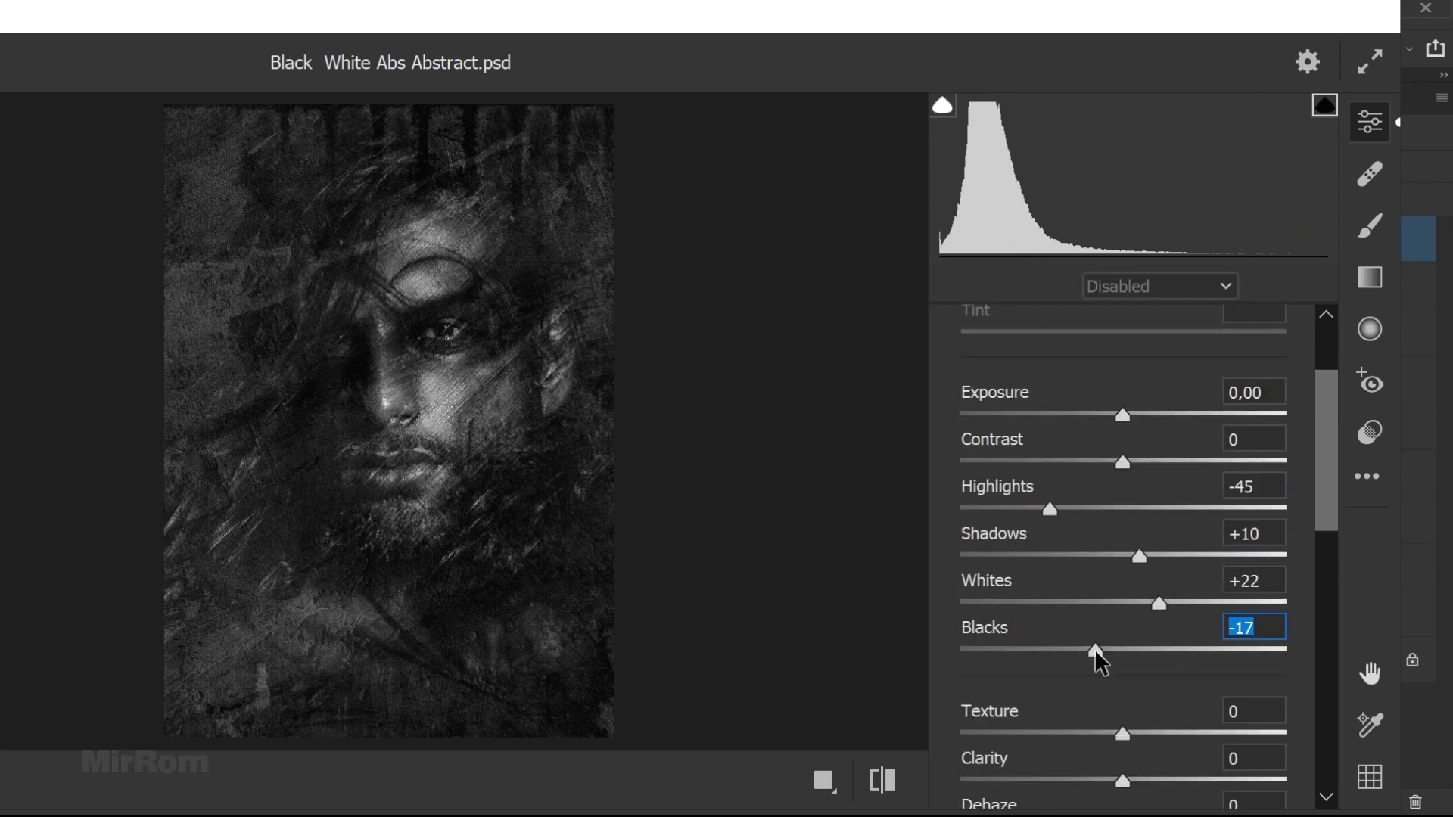
pyautogui.press('Down')
pyautogui.moveTo(1097, 649); pyautogui.dragTo(1102, 649)
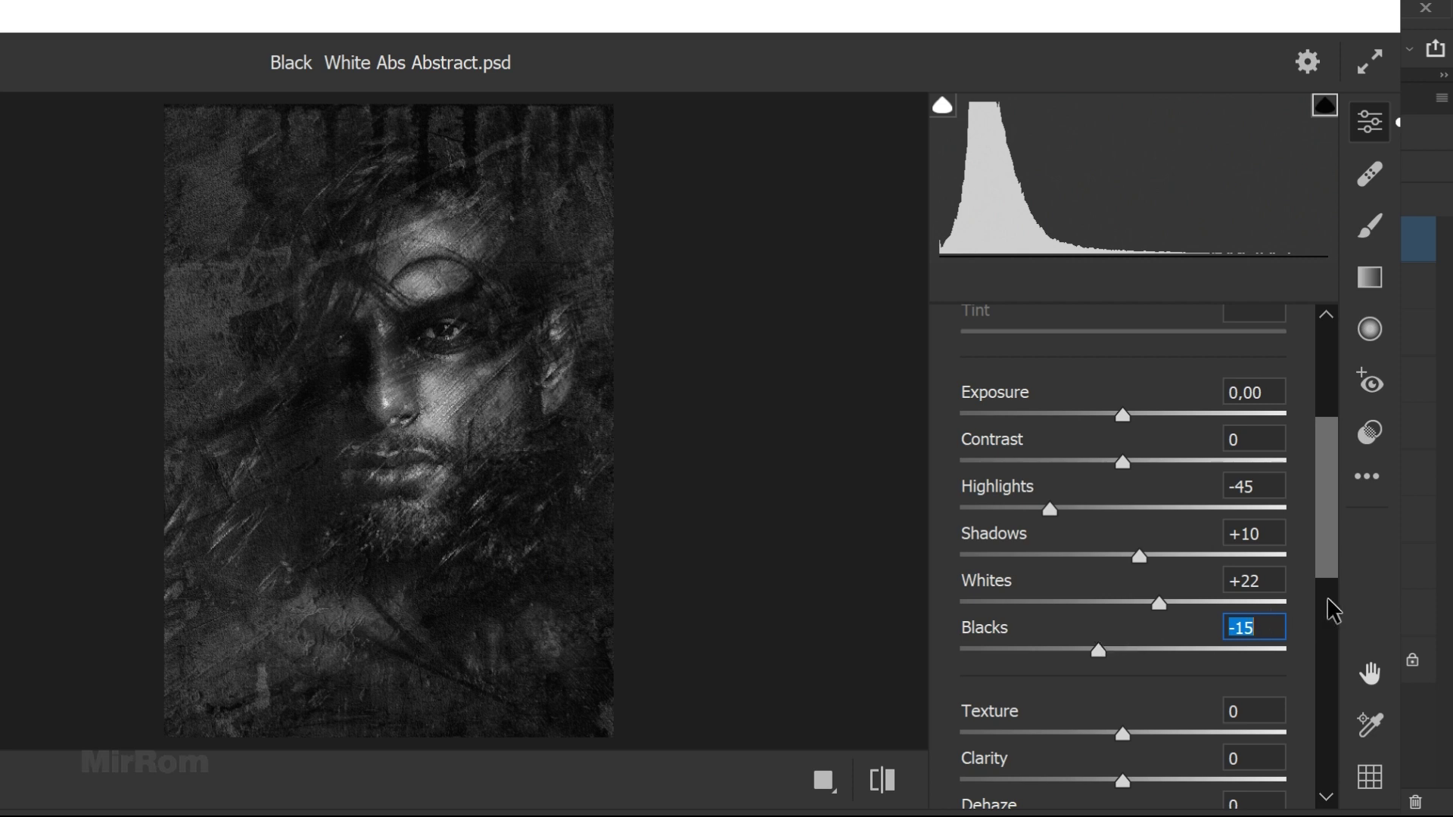
pyautogui.moveTo(1330, 562); pyautogui.dragTo(1334, 590)
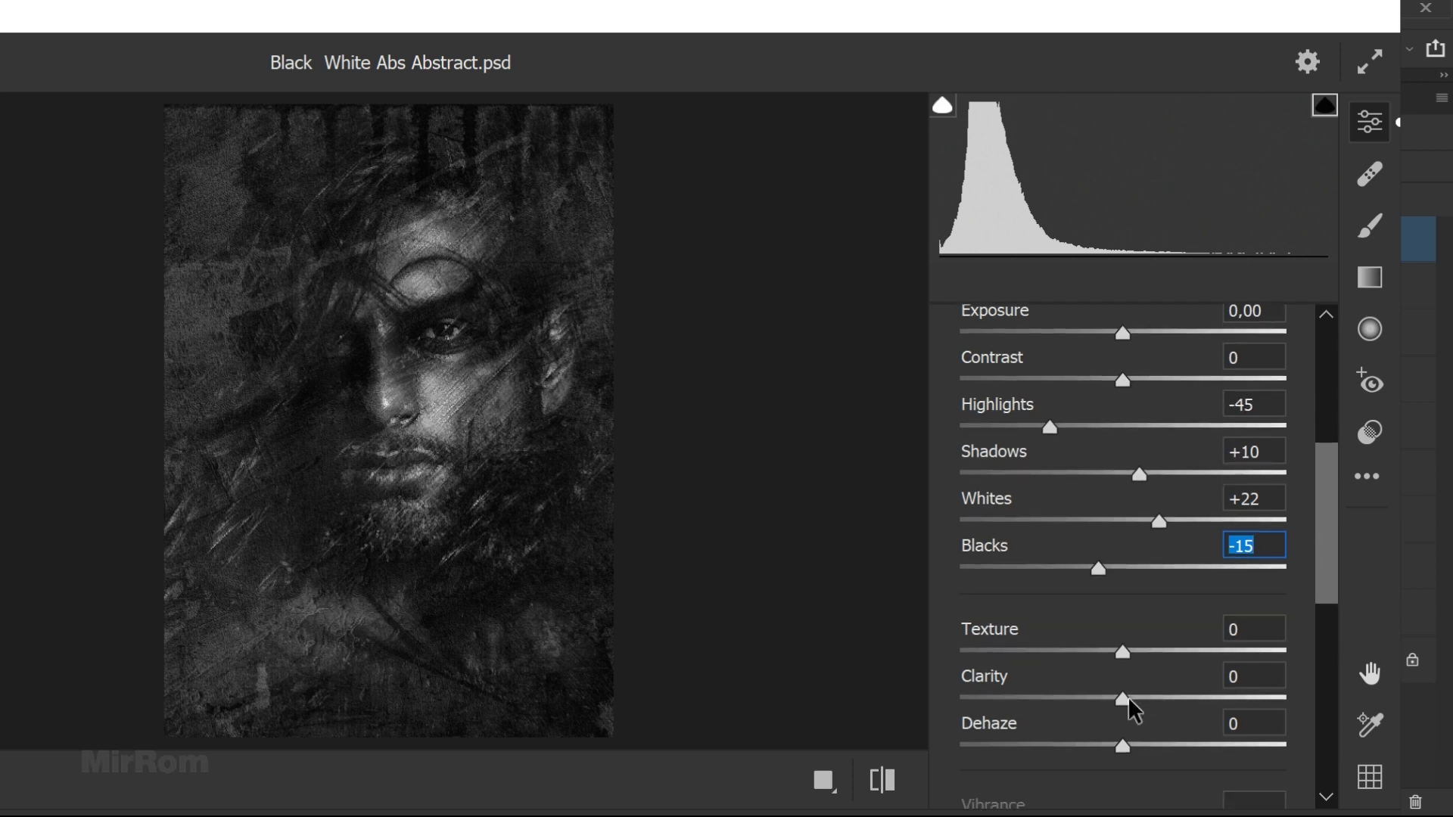
pyautogui.moveTo(1124, 698); pyautogui.dragTo(1165, 698)
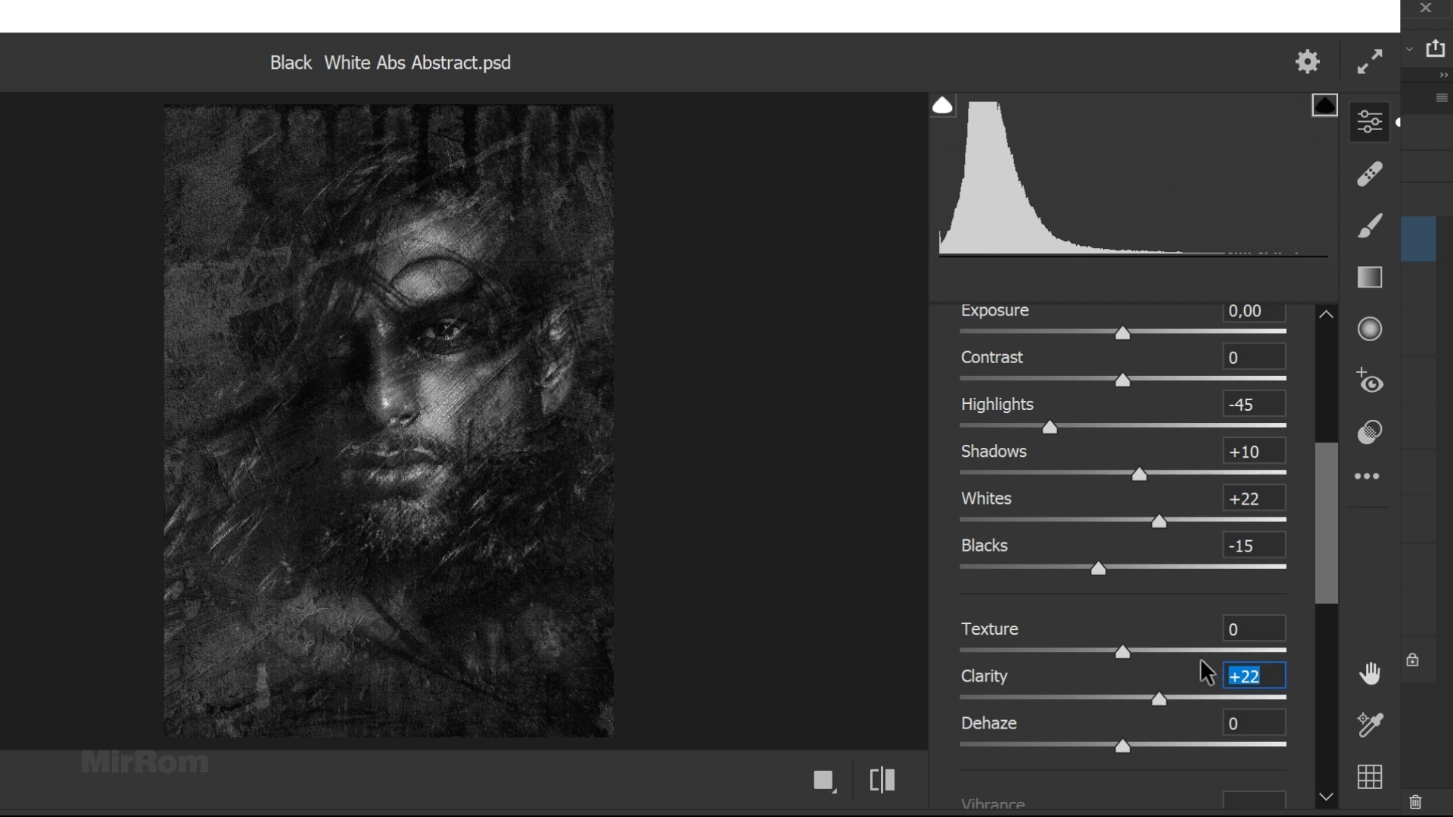
pyautogui.click(1368, 331)
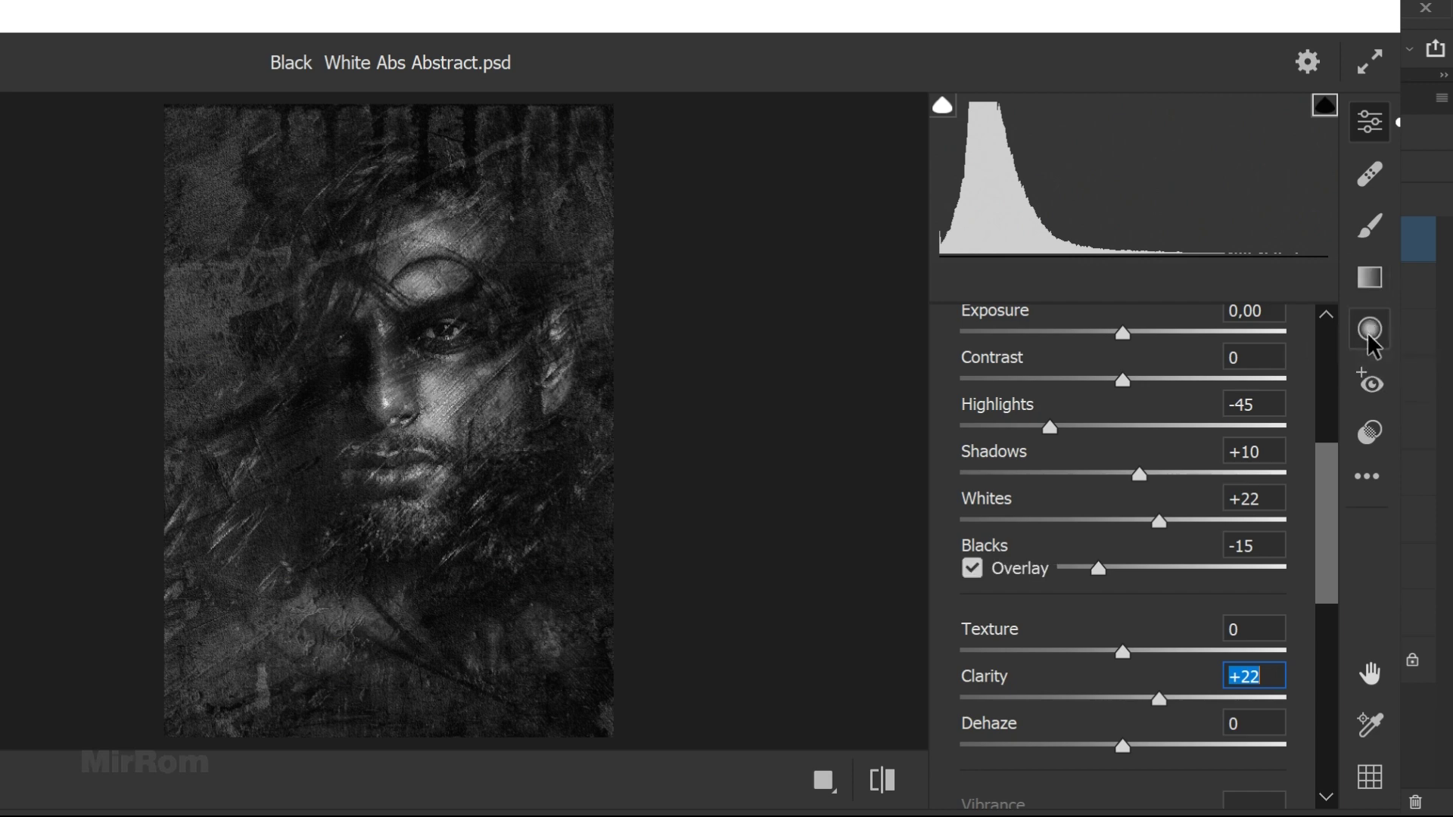
# - Draw a radial filter over the face, raise Exposure, set Whites +50, and fit the oval
pyautogui.moveTo(384, 239)
pyautogui.mouseDown()
pyautogui.moveTo(473, 367)
pyautogui.moveTo(487, 431)
pyautogui.mouseUp()
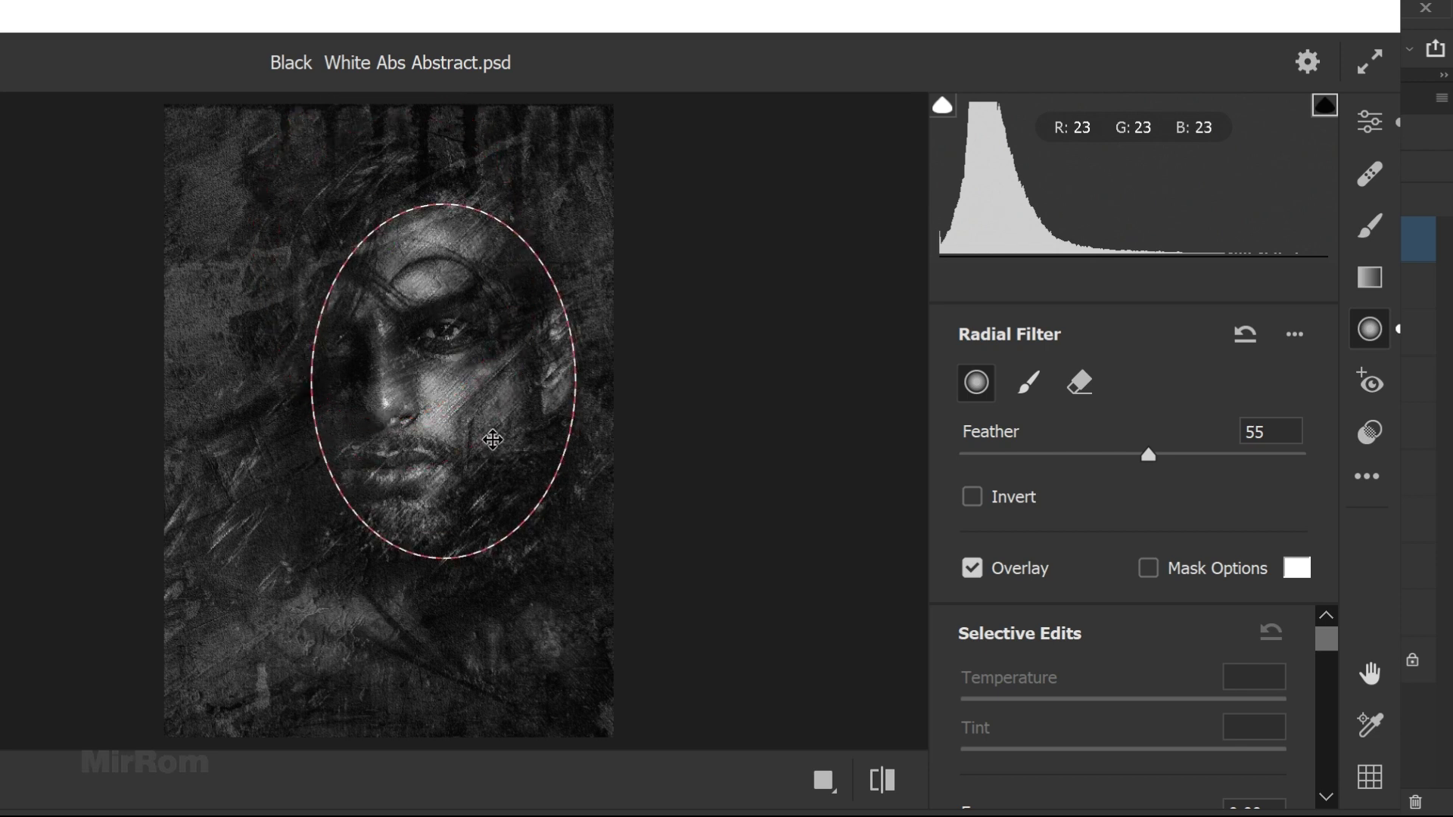
pyautogui.moveTo(1328, 642)
pyautogui.mouseDown()
pyautogui.moveTo(1331, 665)
pyautogui.moveTo(1319, 652)
pyautogui.mouseUp()
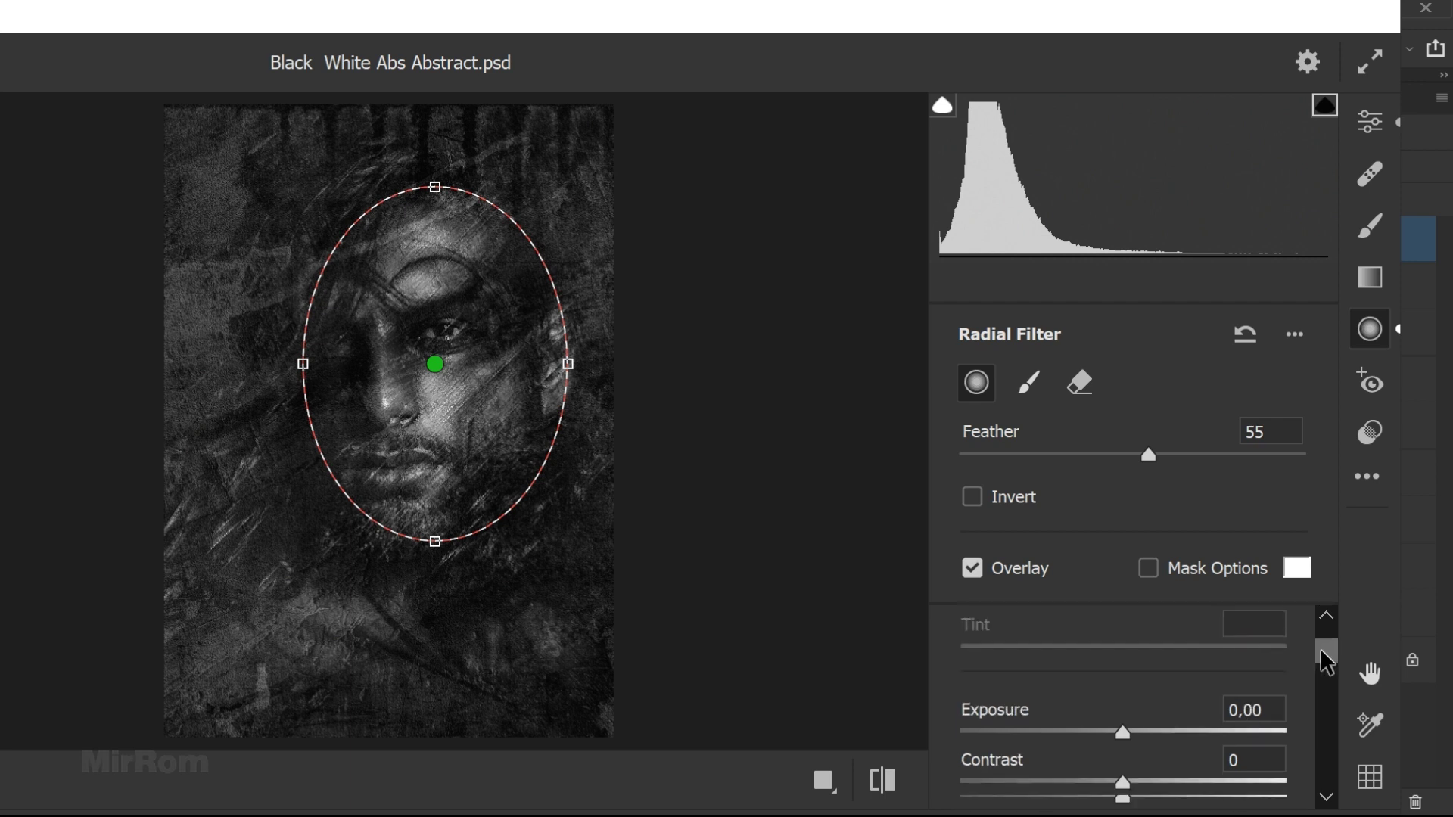
pyautogui.moveTo(1127, 693); pyautogui.dragTo(1144, 693)
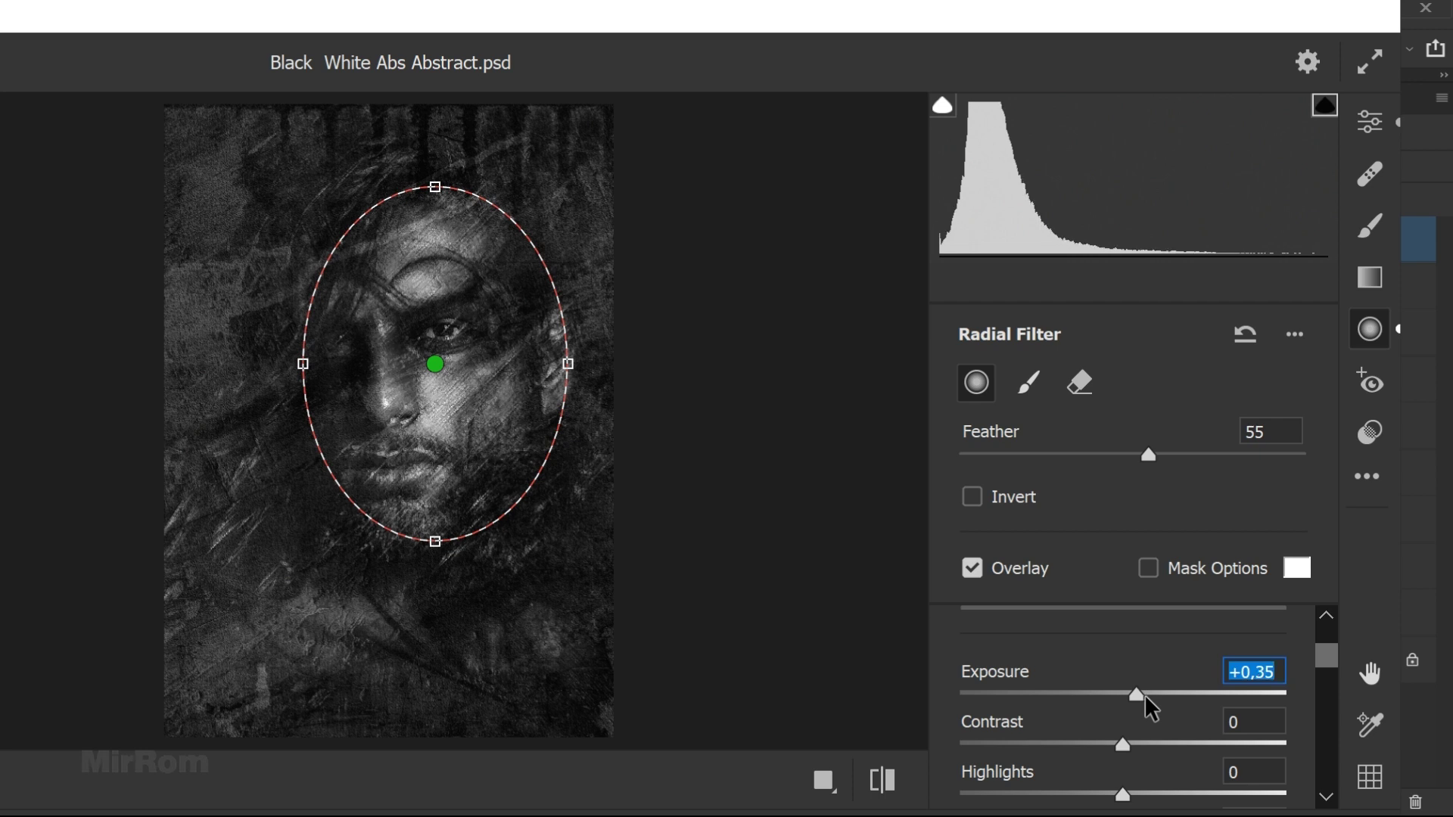
pyautogui.click(979, 563)
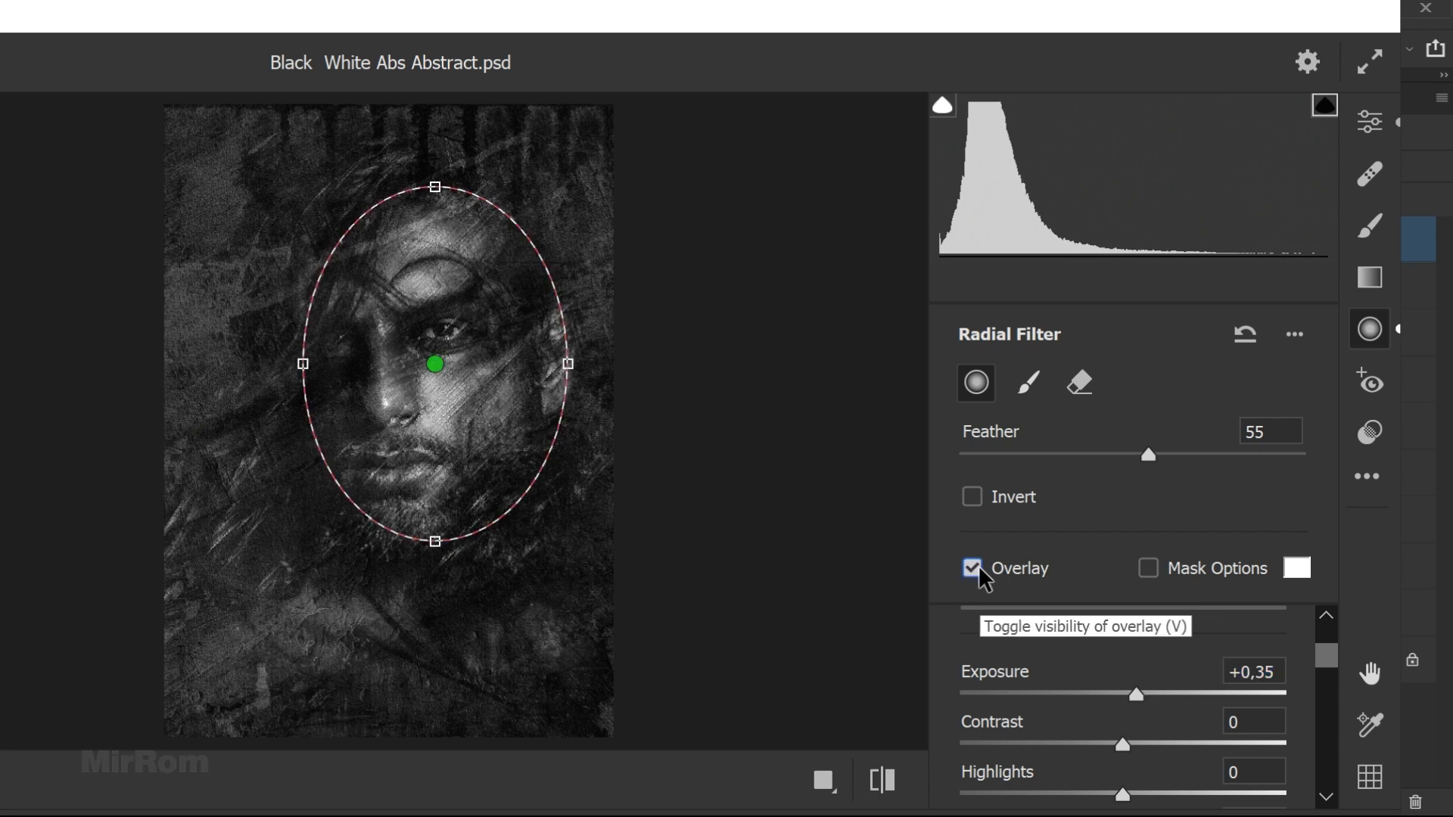
pyautogui.moveTo(1137, 693)
pyautogui.mouseDown()
pyautogui.moveTo(1172, 693)
pyautogui.moveTo(1141, 694)
pyautogui.mouseUp()
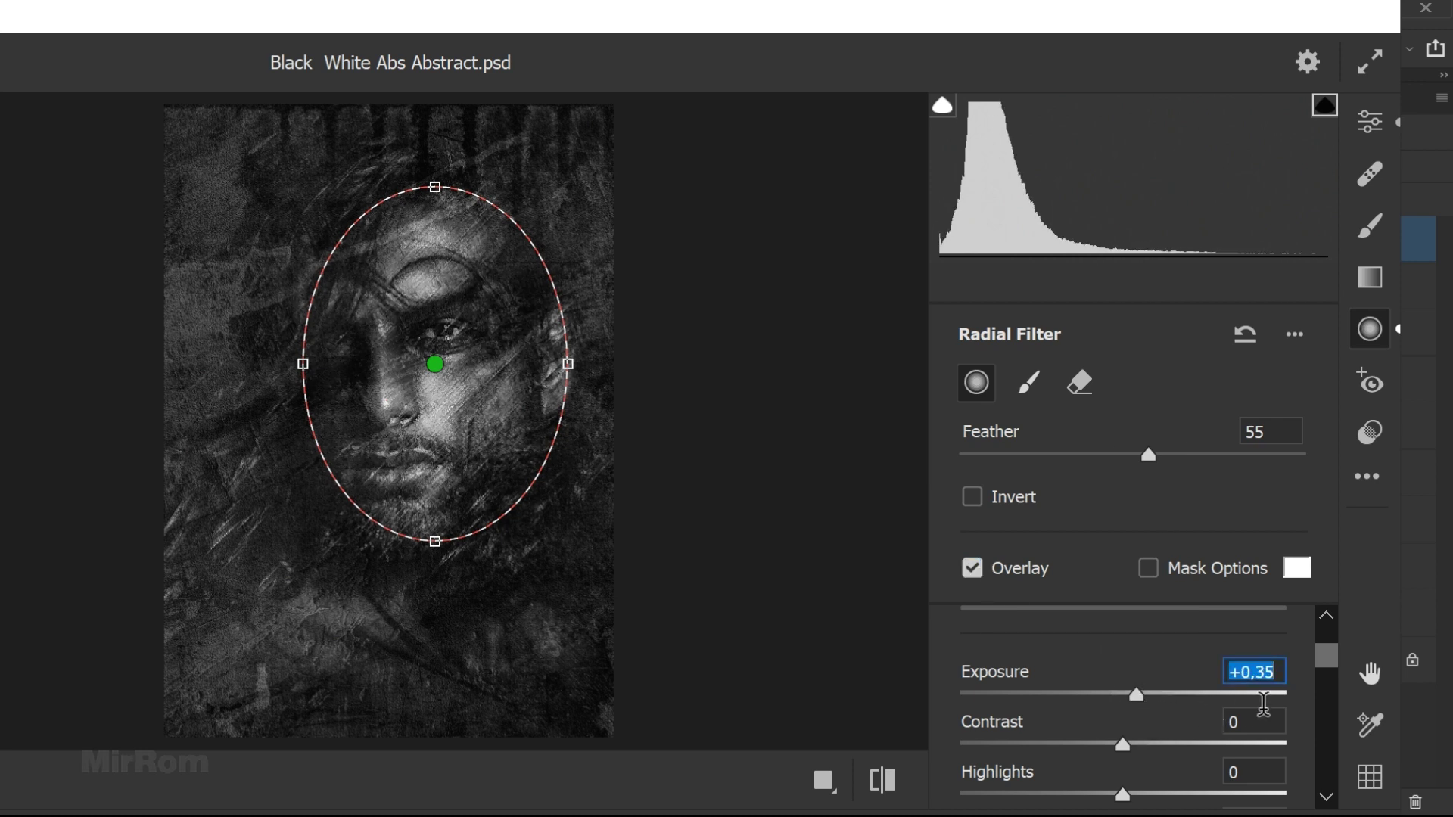
pyautogui.moveTo(1325, 656); pyautogui.dragTo(1326, 669)
pyautogui.moveTo(1122, 753); pyautogui.dragTo(1203, 755)
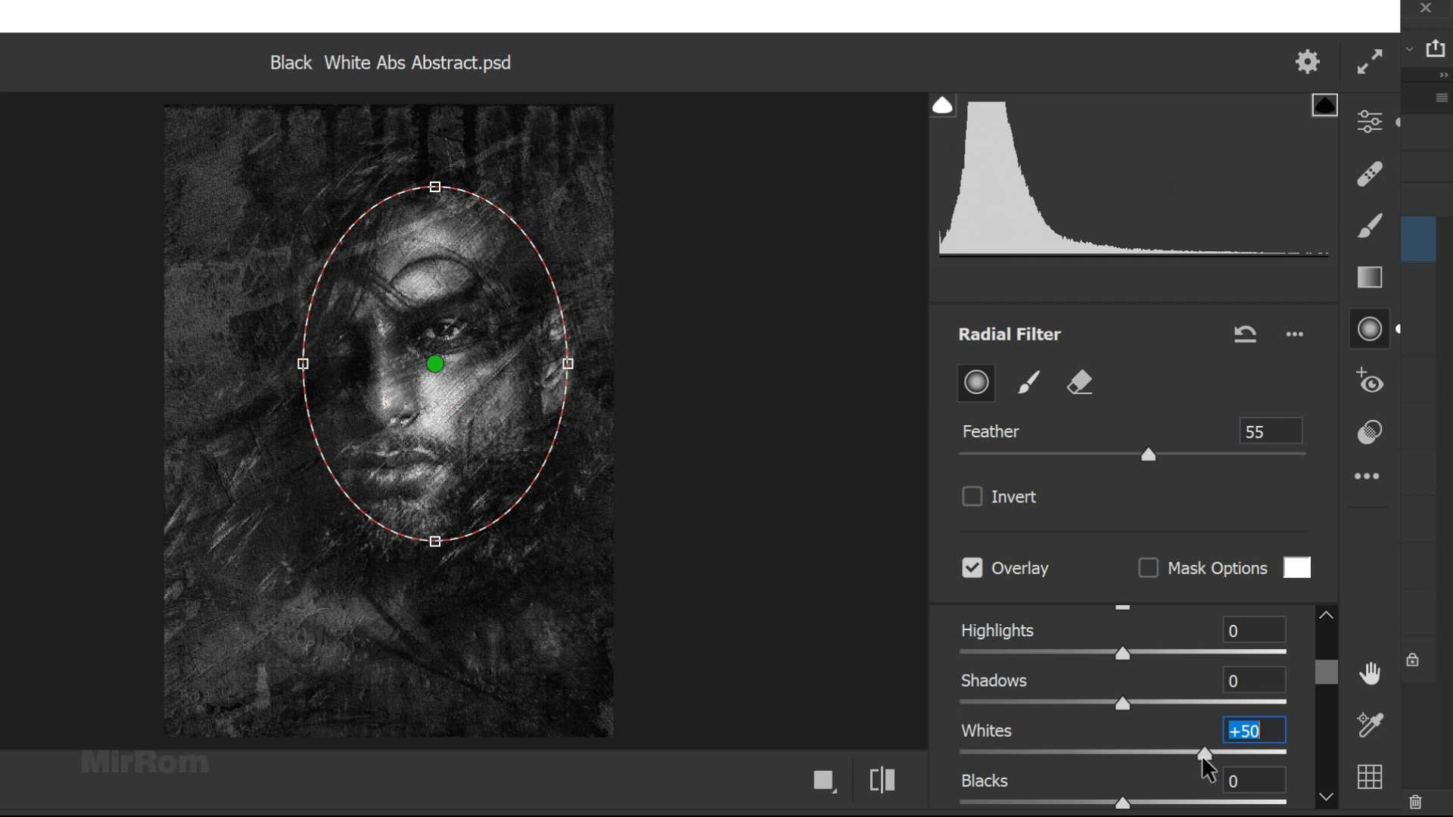
pyautogui.moveTo(302, 366); pyautogui.dragTo(318, 369)
pyautogui.moveTo(451, 386); pyautogui.dragTo(489, 405)
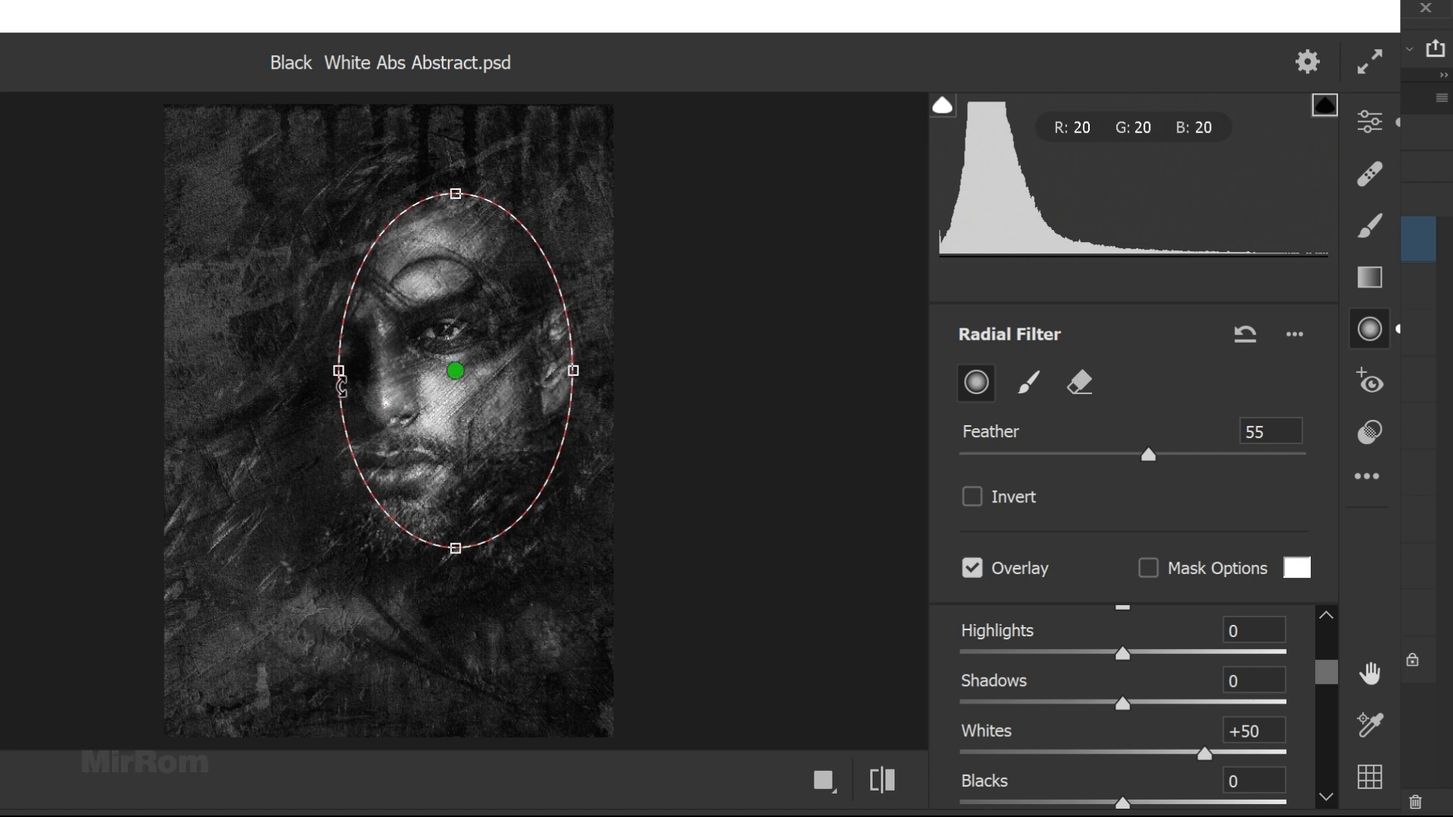
pyautogui.moveTo(458, 548); pyautogui.dragTo(459, 553)
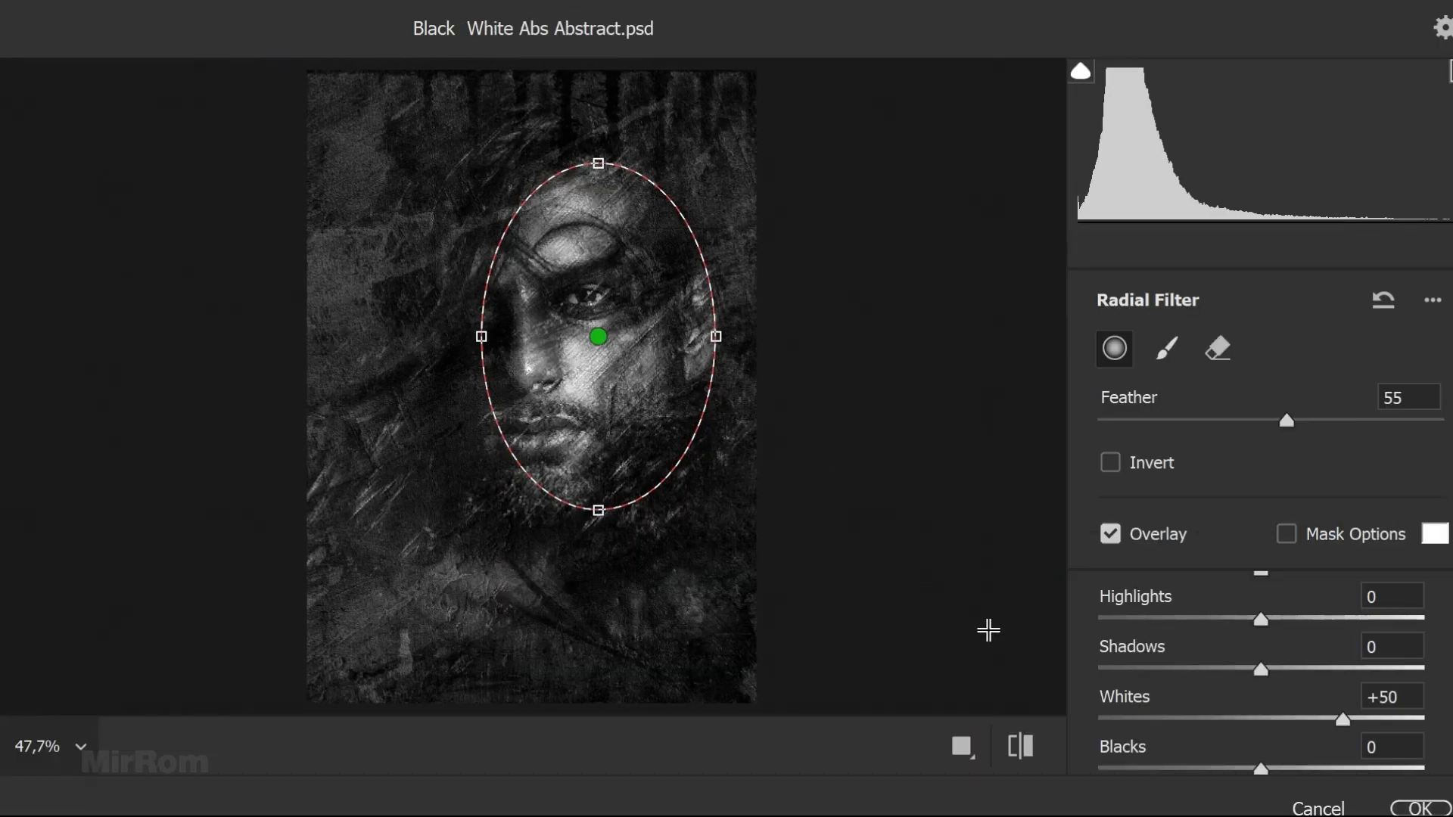
# - Apply the Camera Raw edits to Layer 7 and return to the document
pyautogui.click(1405, 808)
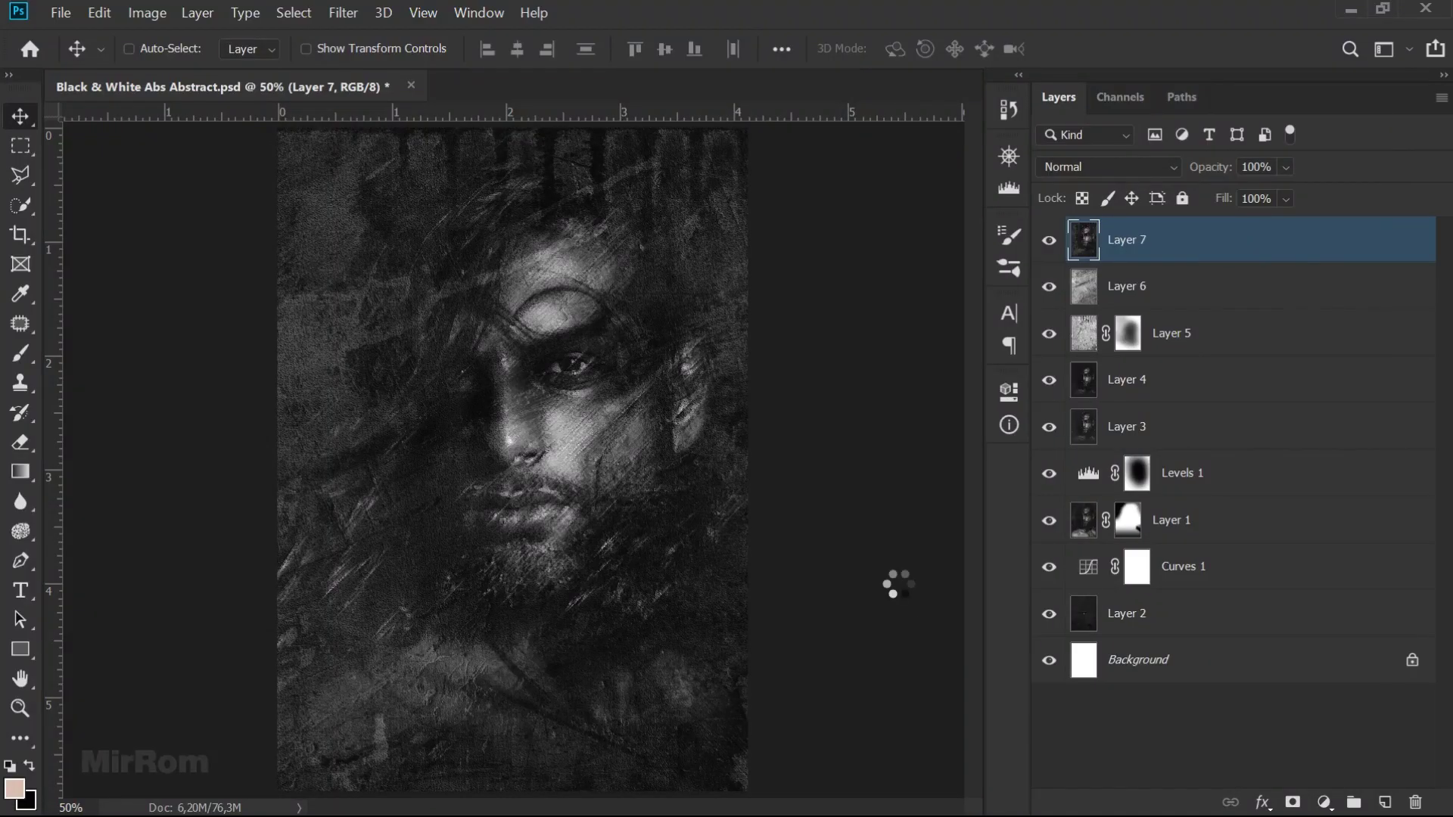
pyautogui.click(1047, 286)
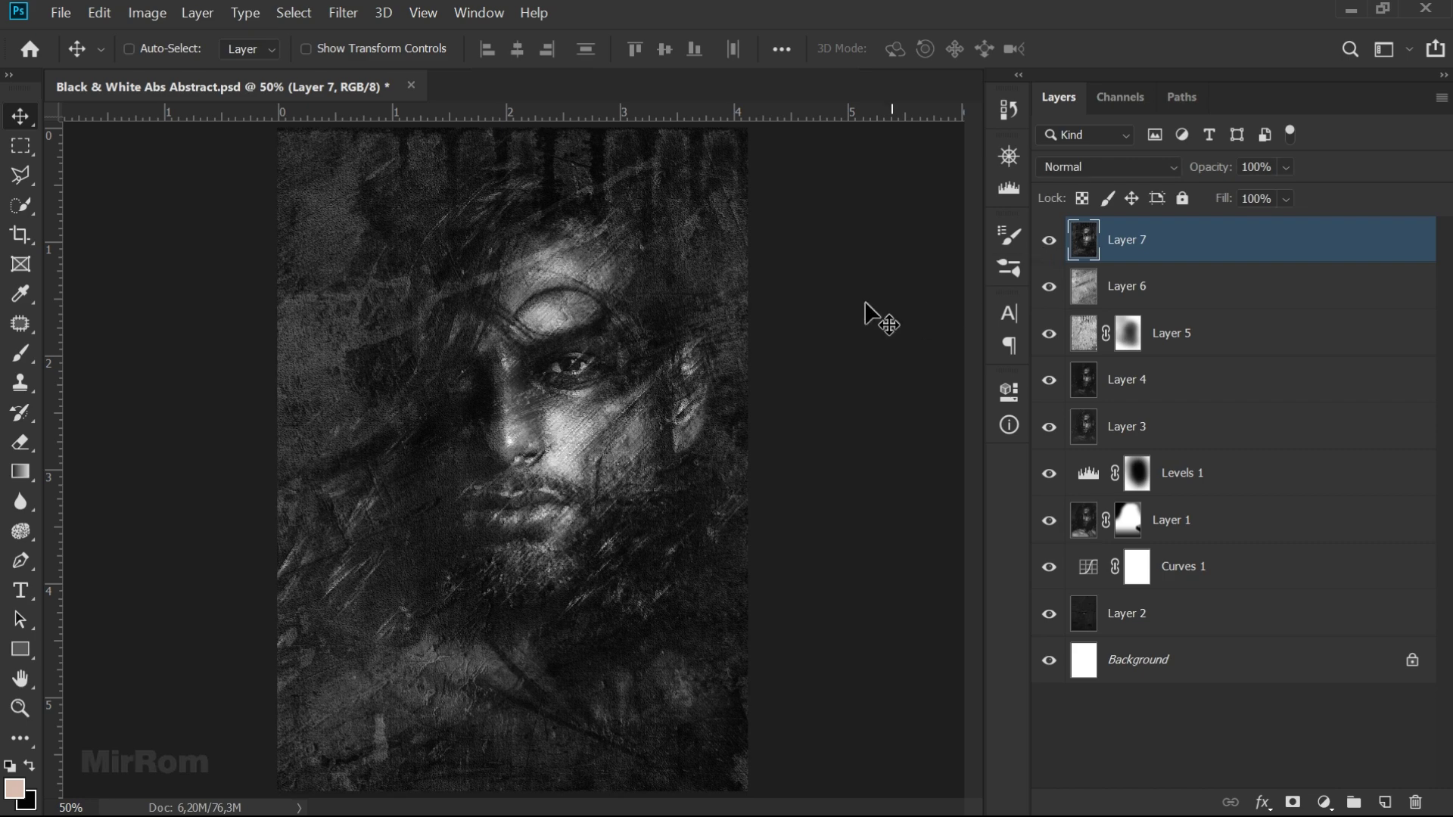